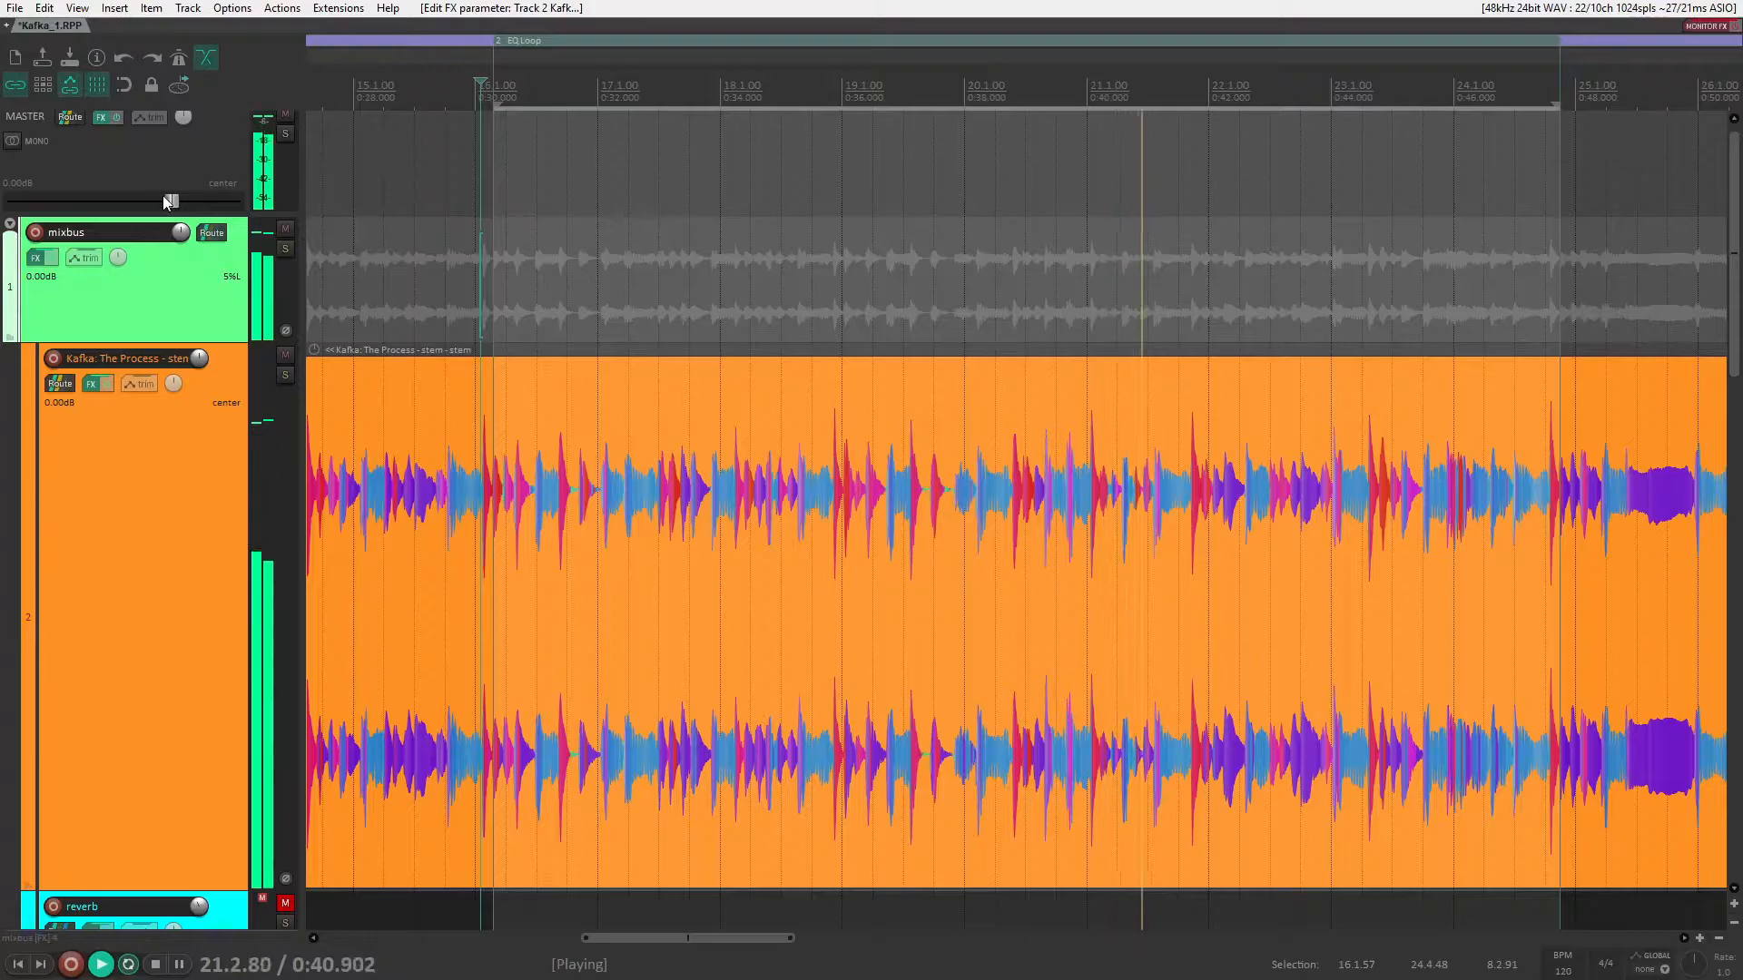
Step: Try a lower master volume, reset it to 0.00 dB, and stop playback
{"action": "left_click_drag", "start_coordinate": [170, 201], "coordinate": [105, 206]}
{"action": "double_click", "coordinate": [105, 203]}
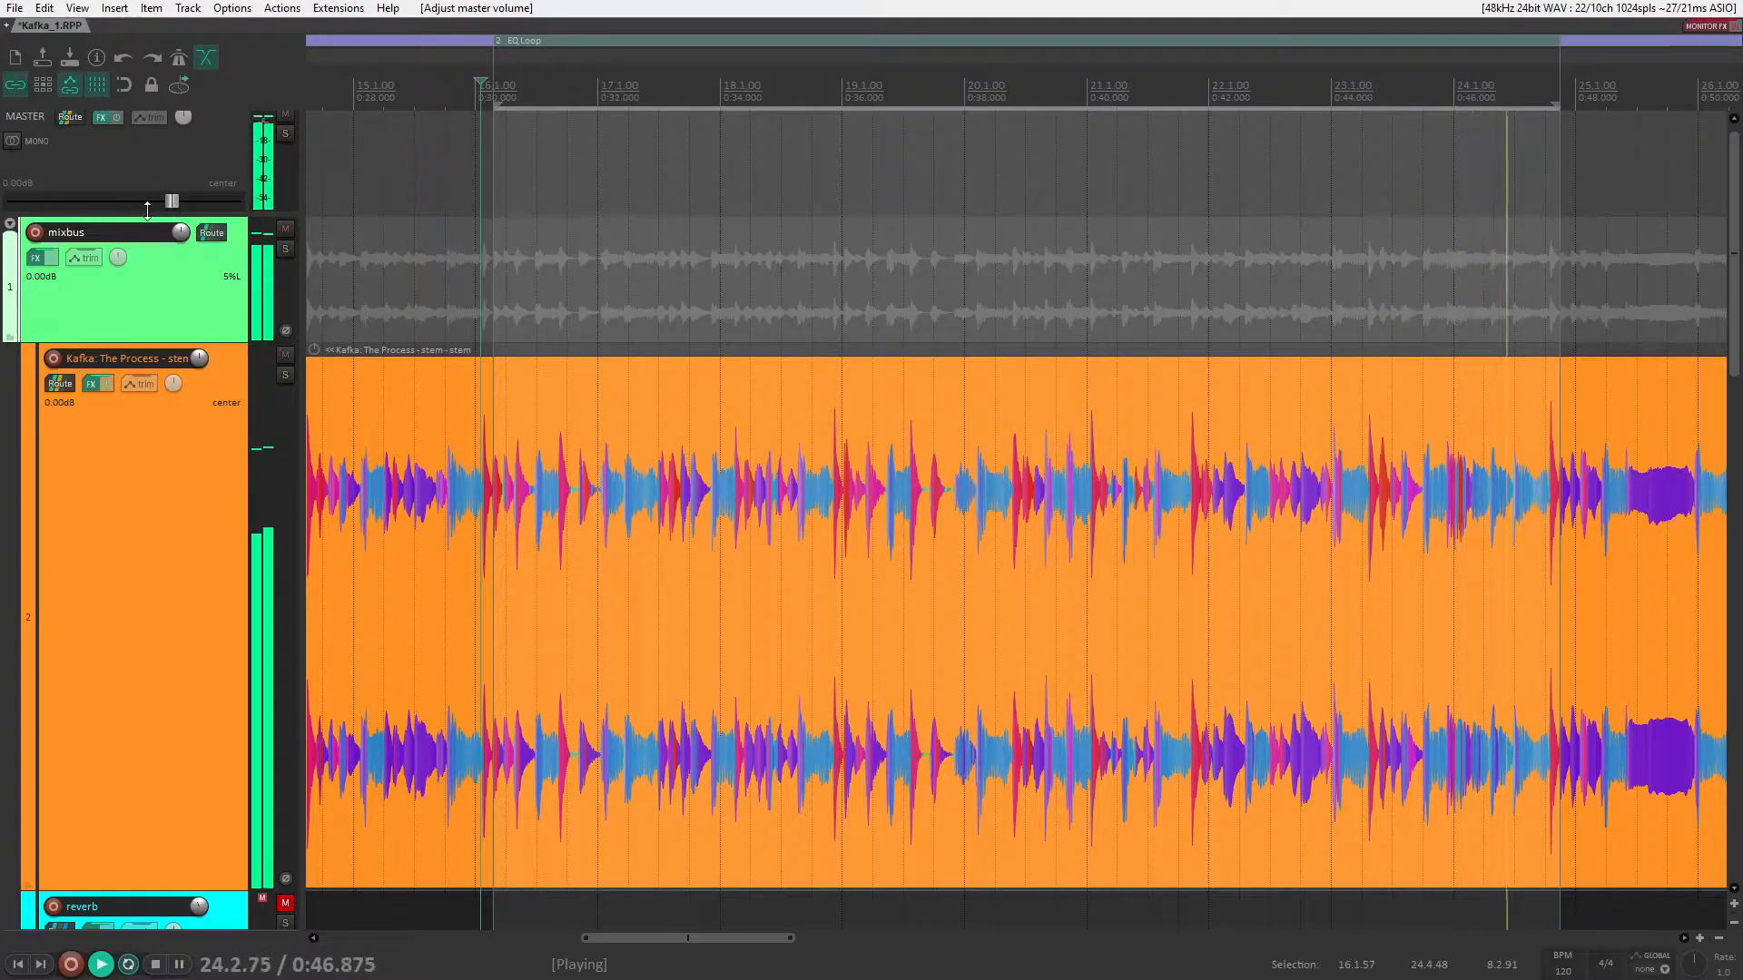
{"action": "key", "text": "space"}
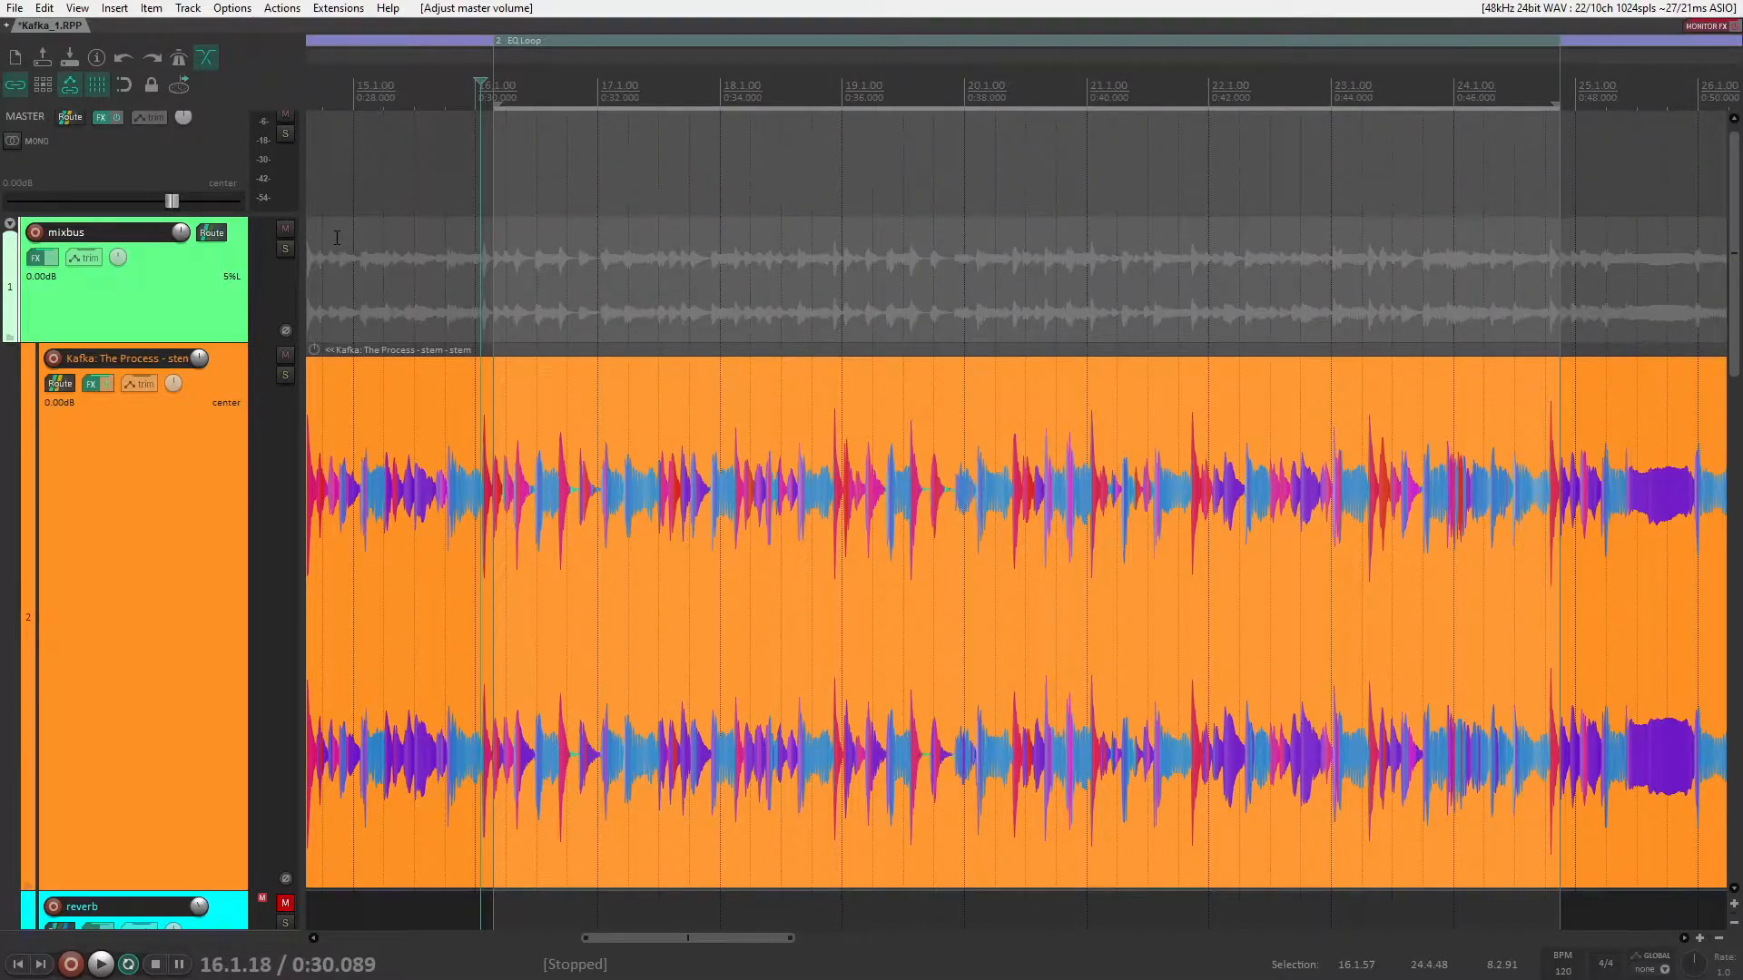
Step: Show the mixer with only the "Kafka: The Process - stem - stem" track's strip and narrow the mixer to fit it
{"action": "key", "text": "ctrl+m"}
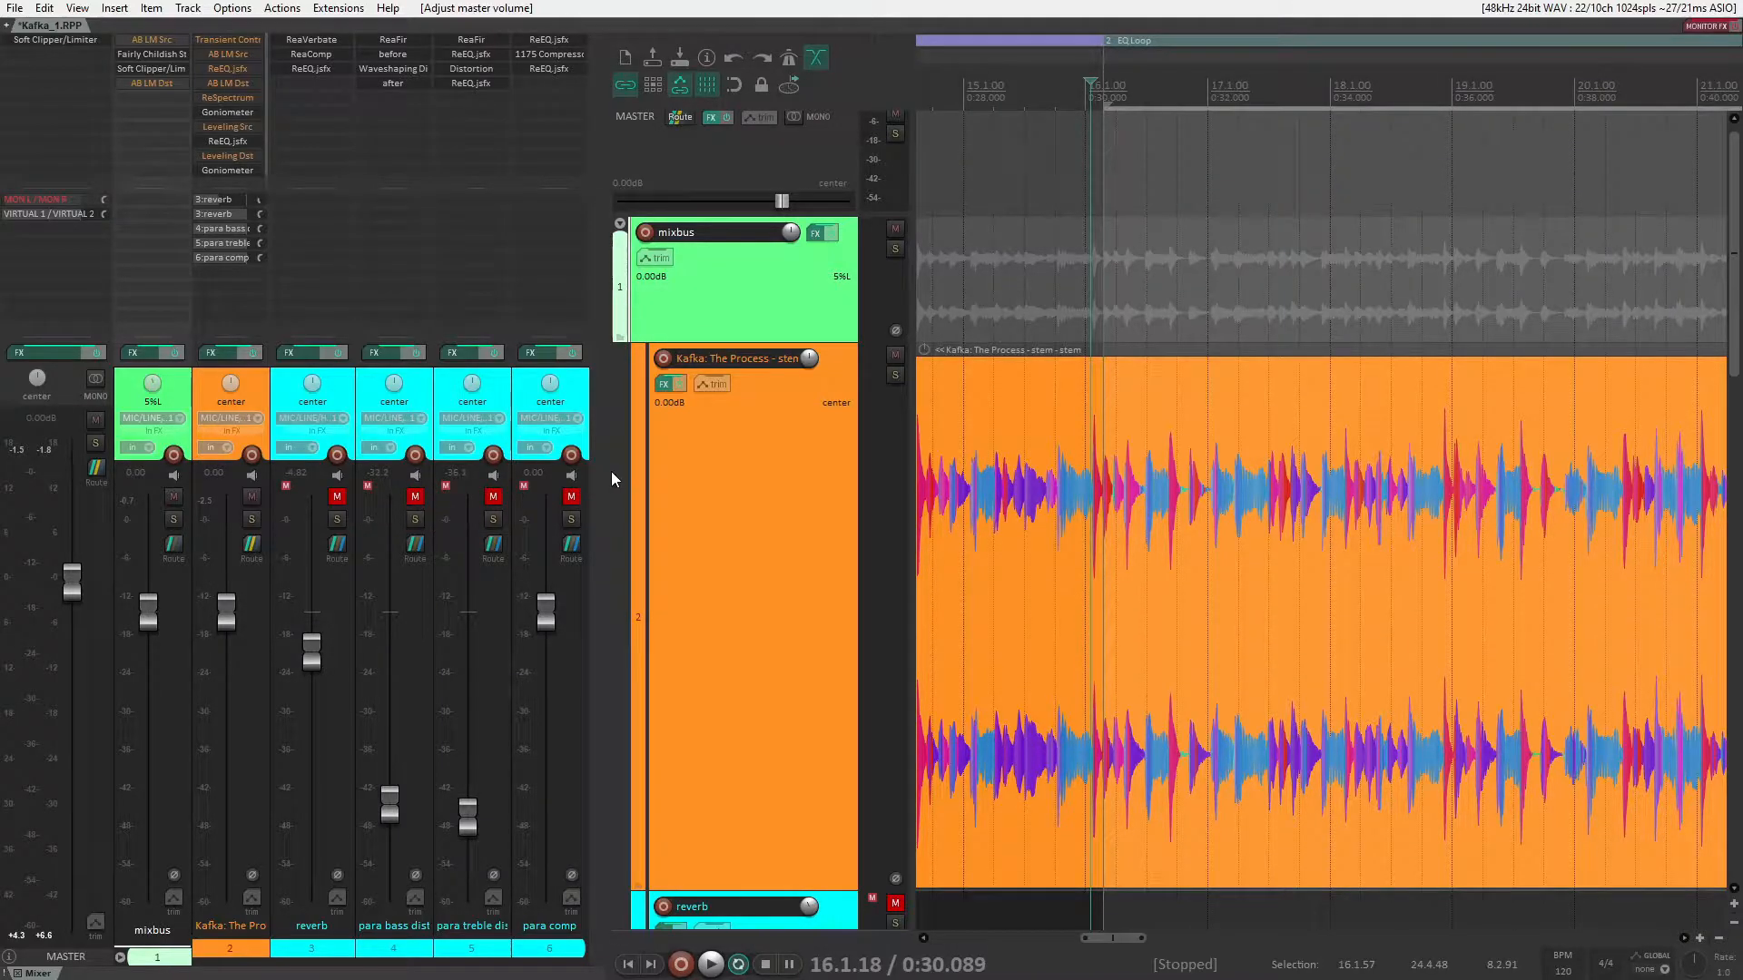
{"action": "mouse_move", "coordinate": [608, 476]}
{"action": "left_mouse_down"}
{"action": "mouse_move", "coordinate": [247, 491]}
{"action": "mouse_move", "coordinate": [624, 488]}
{"action": "left_mouse_up"}
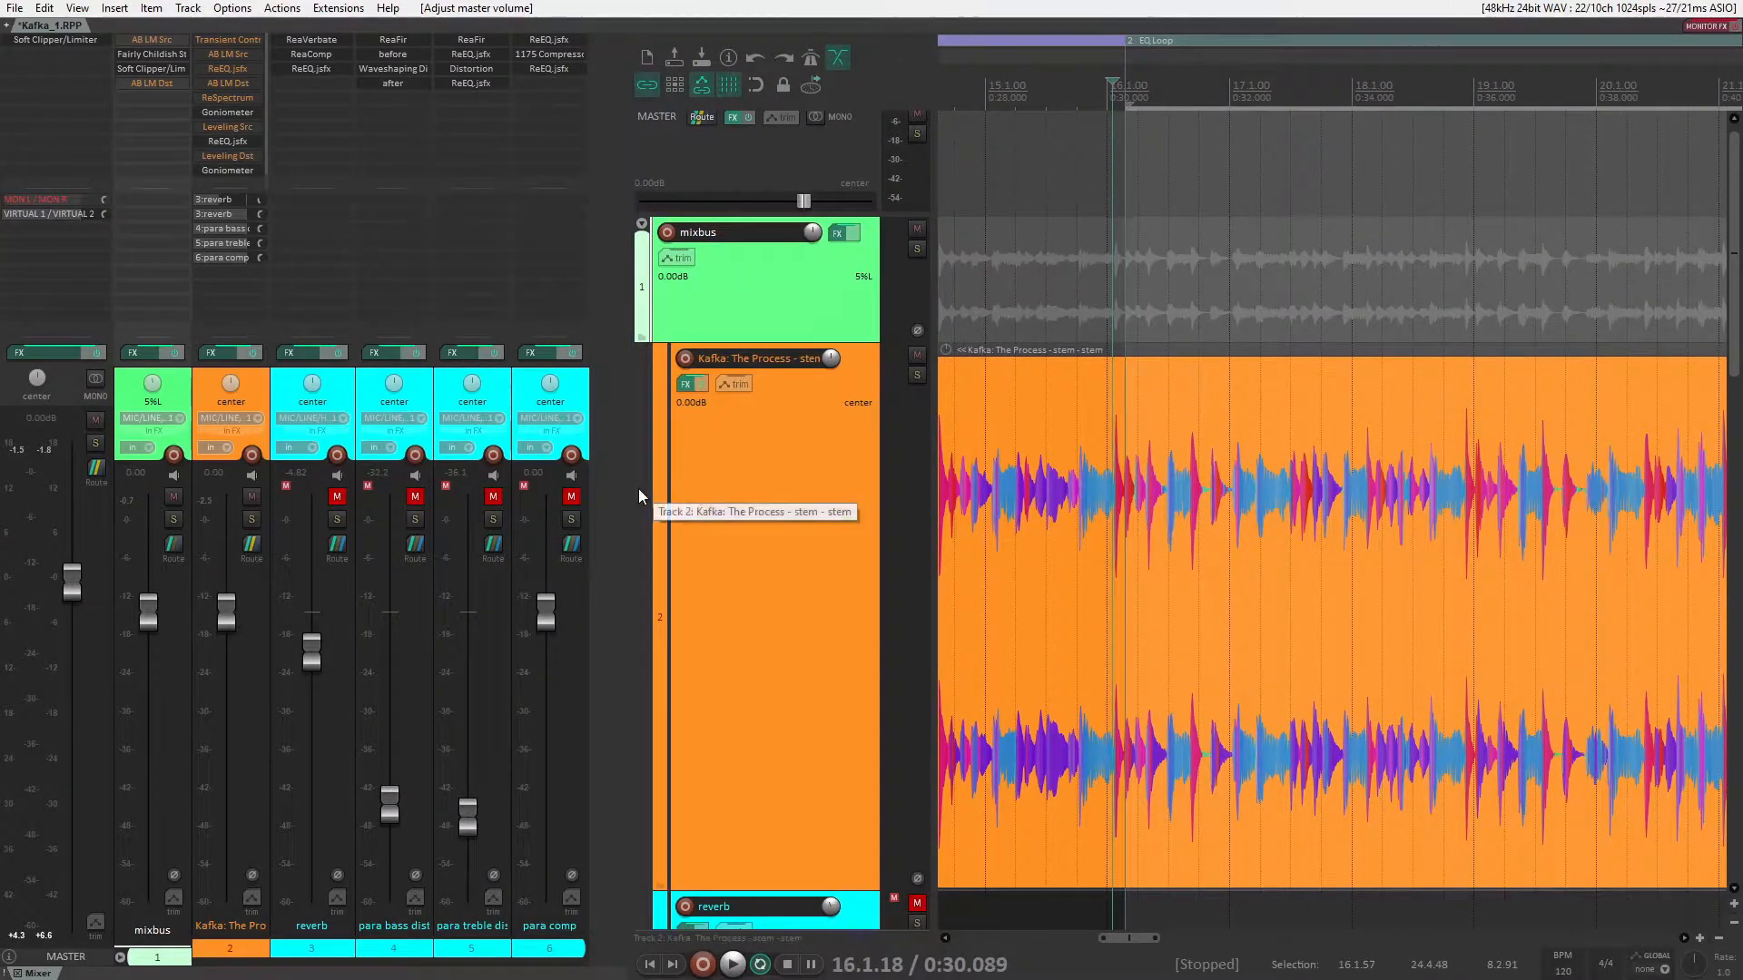
{"action": "key", "text": "ctrl+shift+m"}
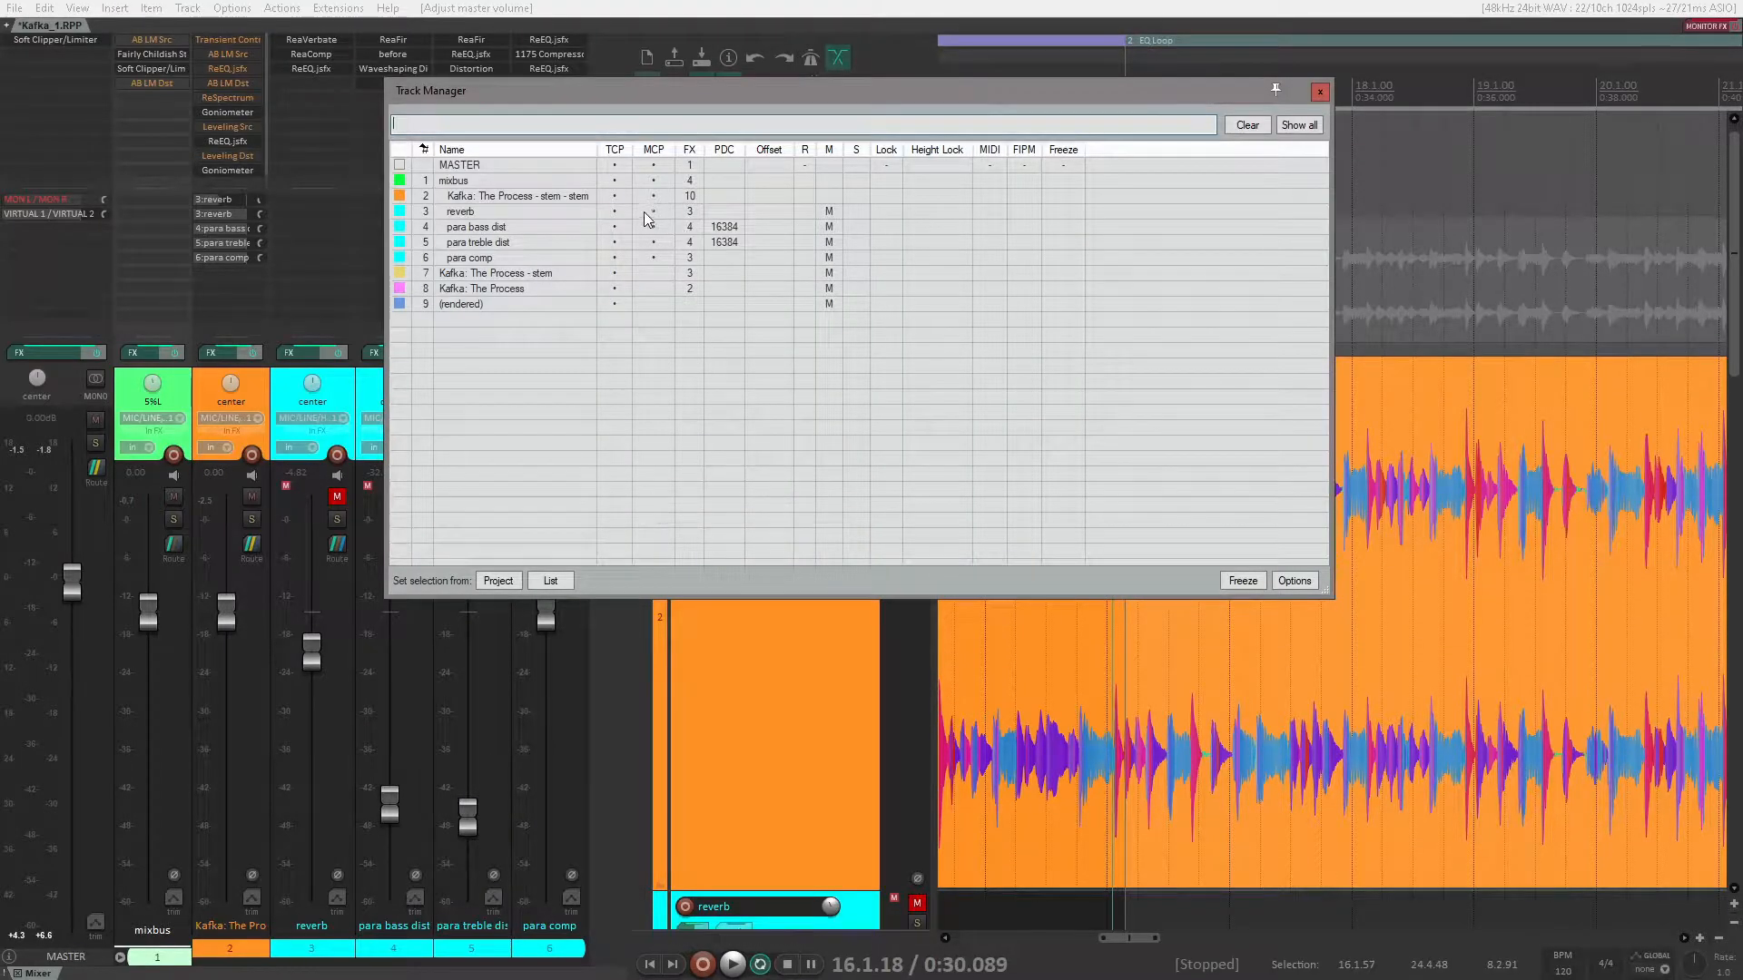
{"action": "left_click_drag", "start_coordinate": [652, 211], "coordinate": [655, 256]}
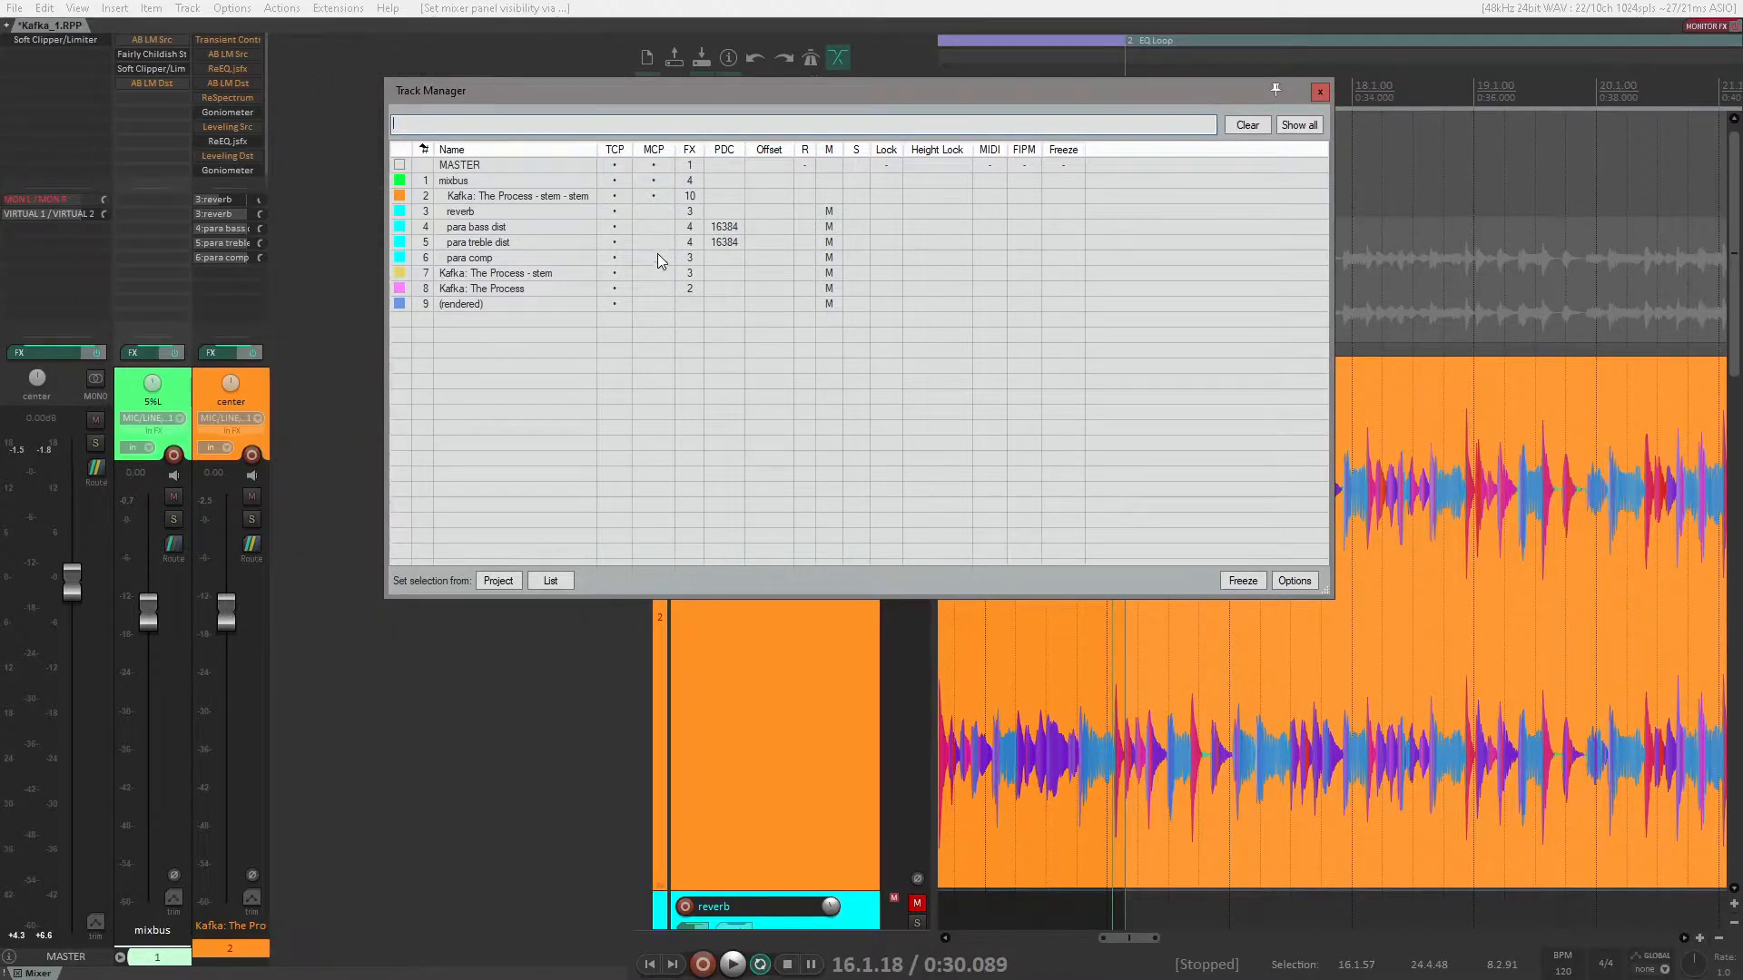
{"action": "left_click", "coordinate": [655, 179]}
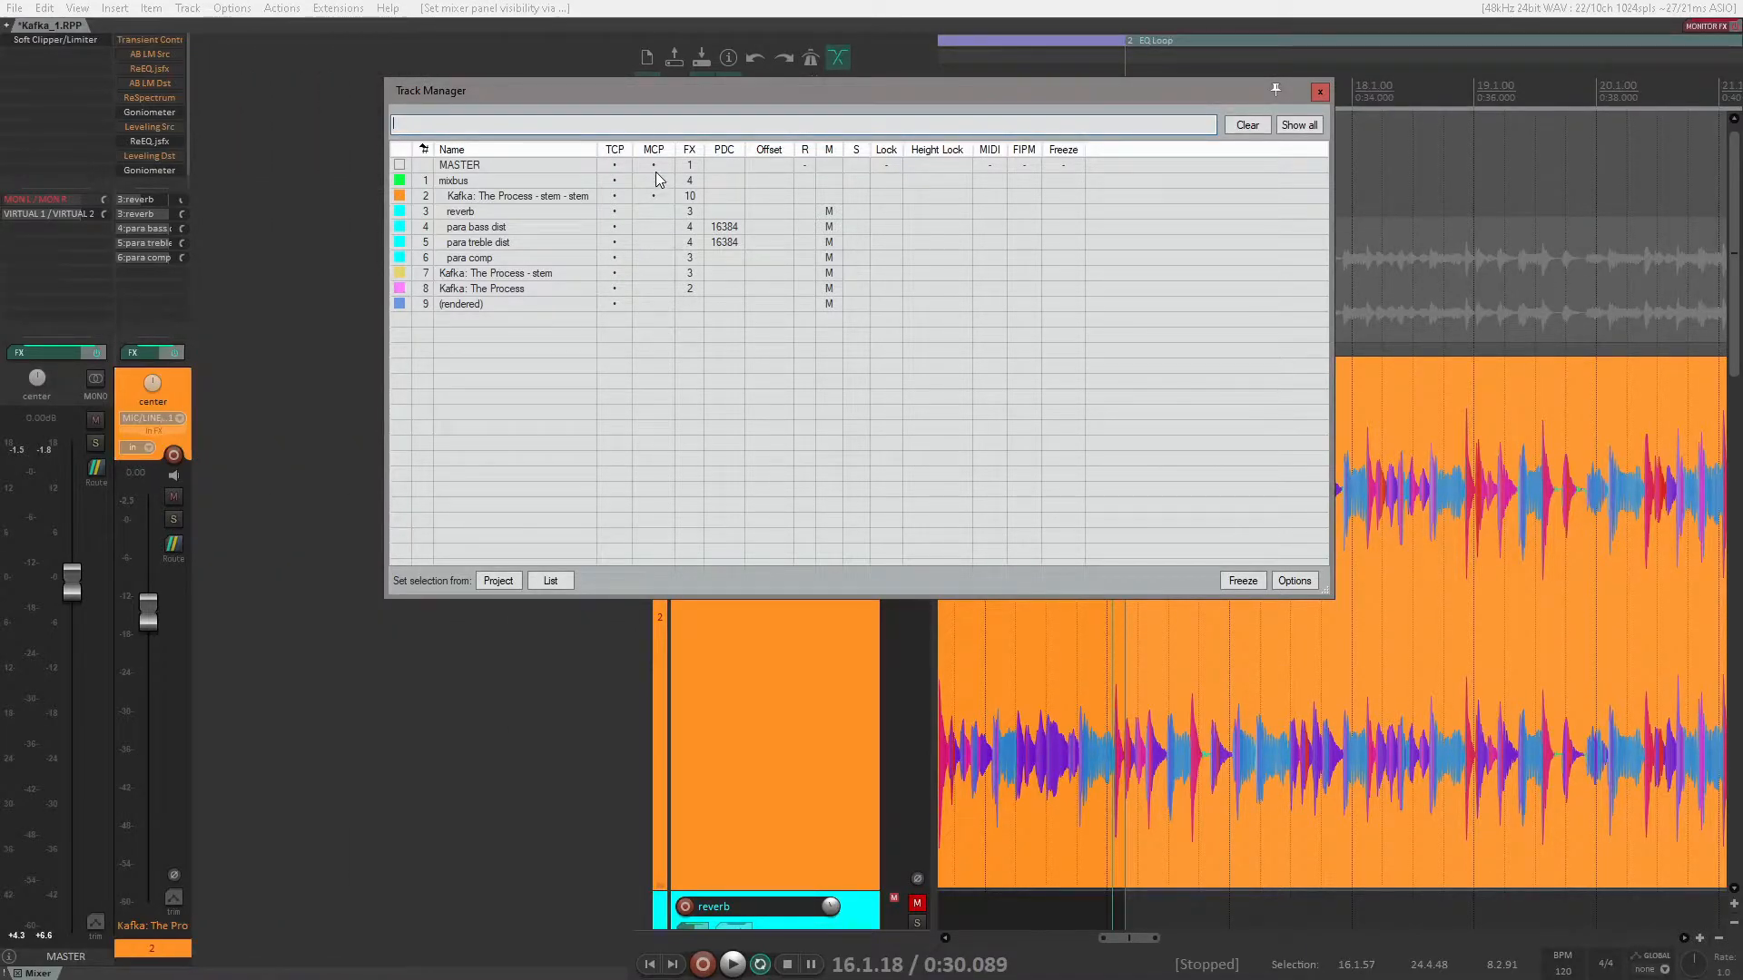
{"action": "left_click", "coordinate": [655, 165]}
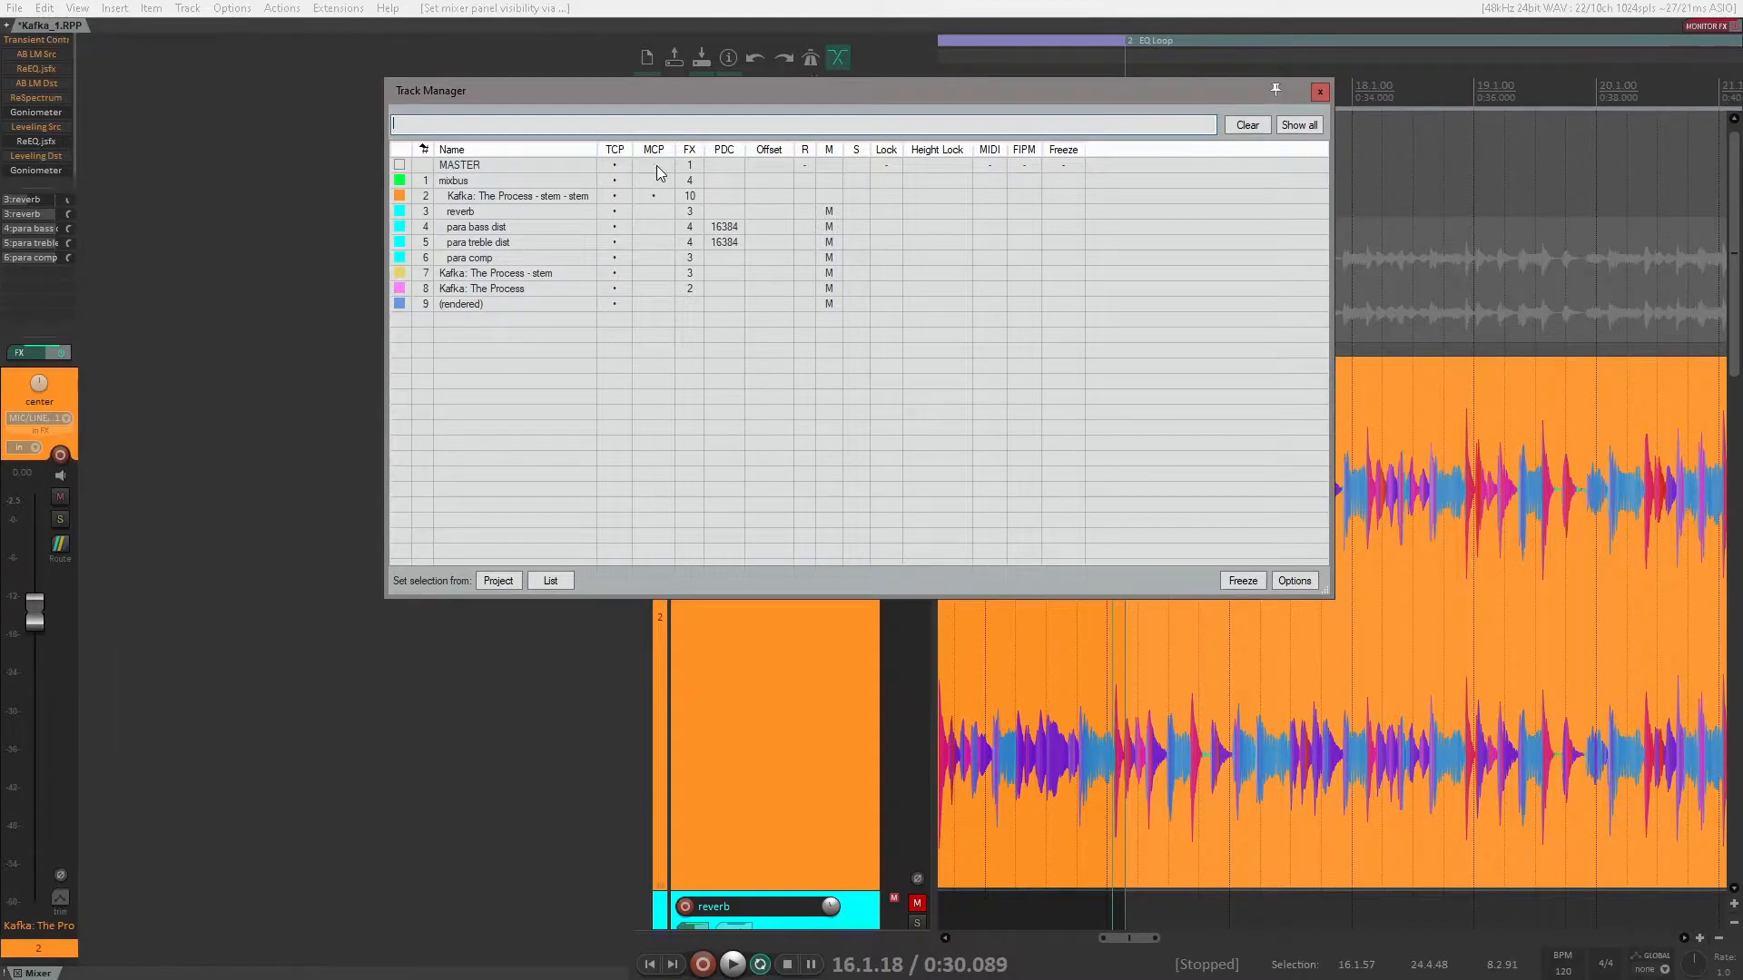
{"action": "left_click", "coordinate": [1320, 91]}
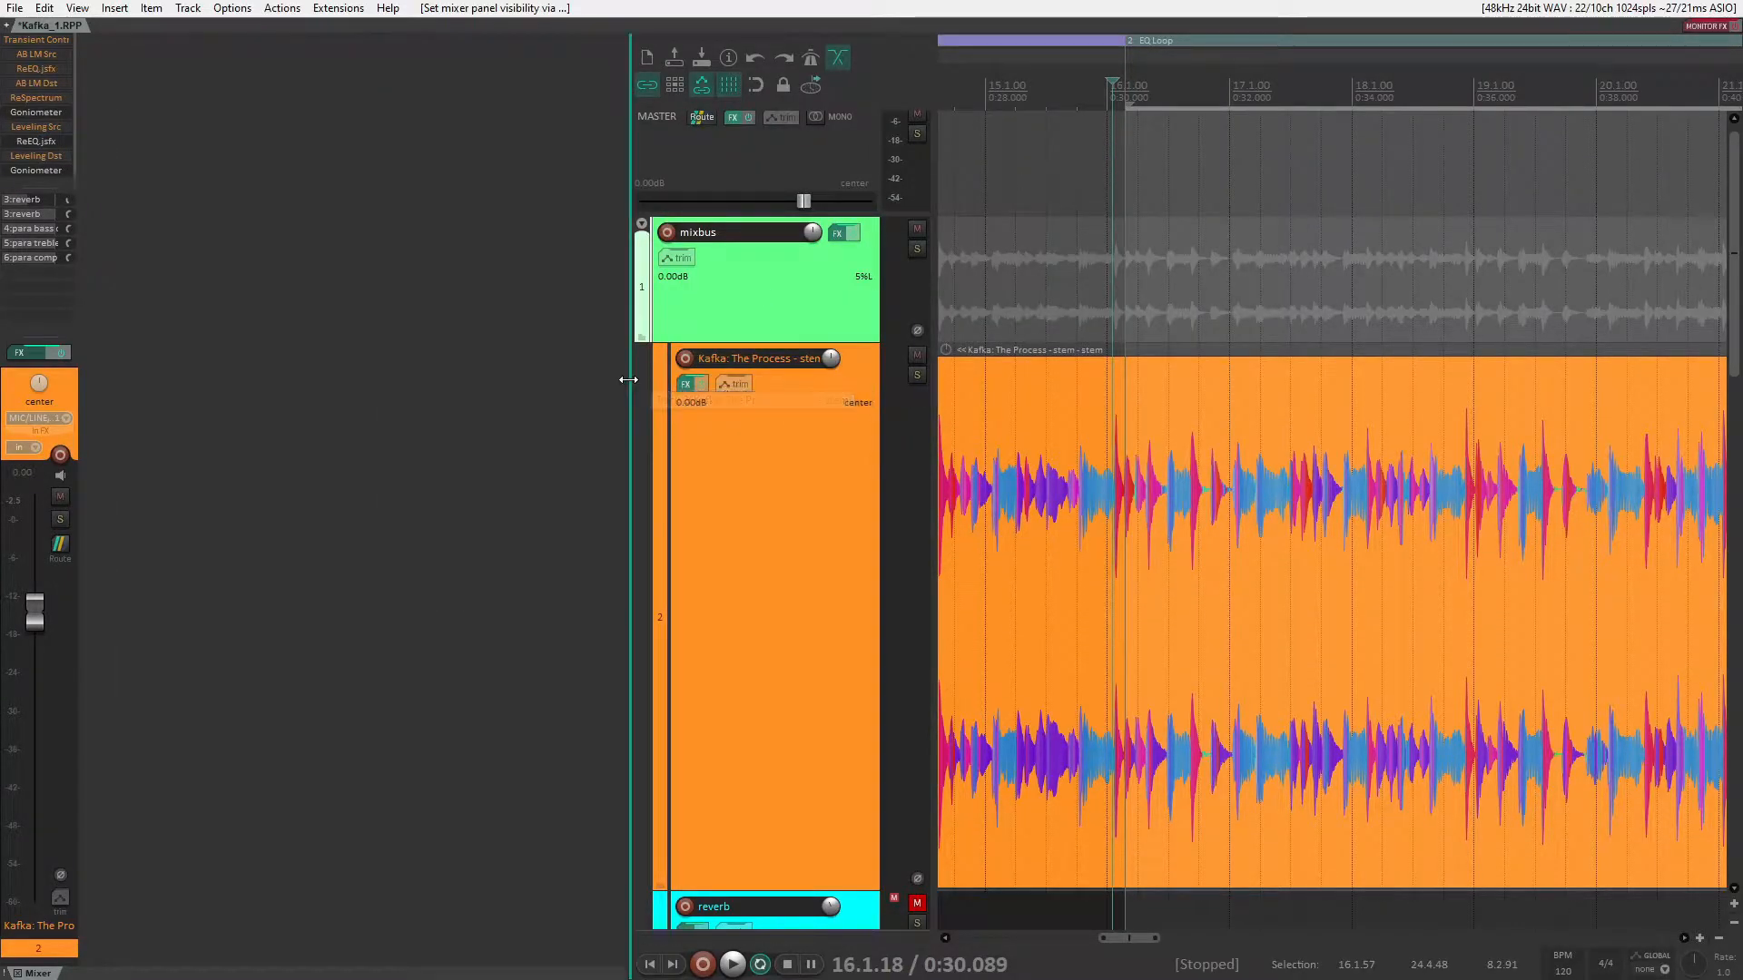
{"action": "left_click_drag", "start_coordinate": [626, 377], "coordinate": [108, 401]}
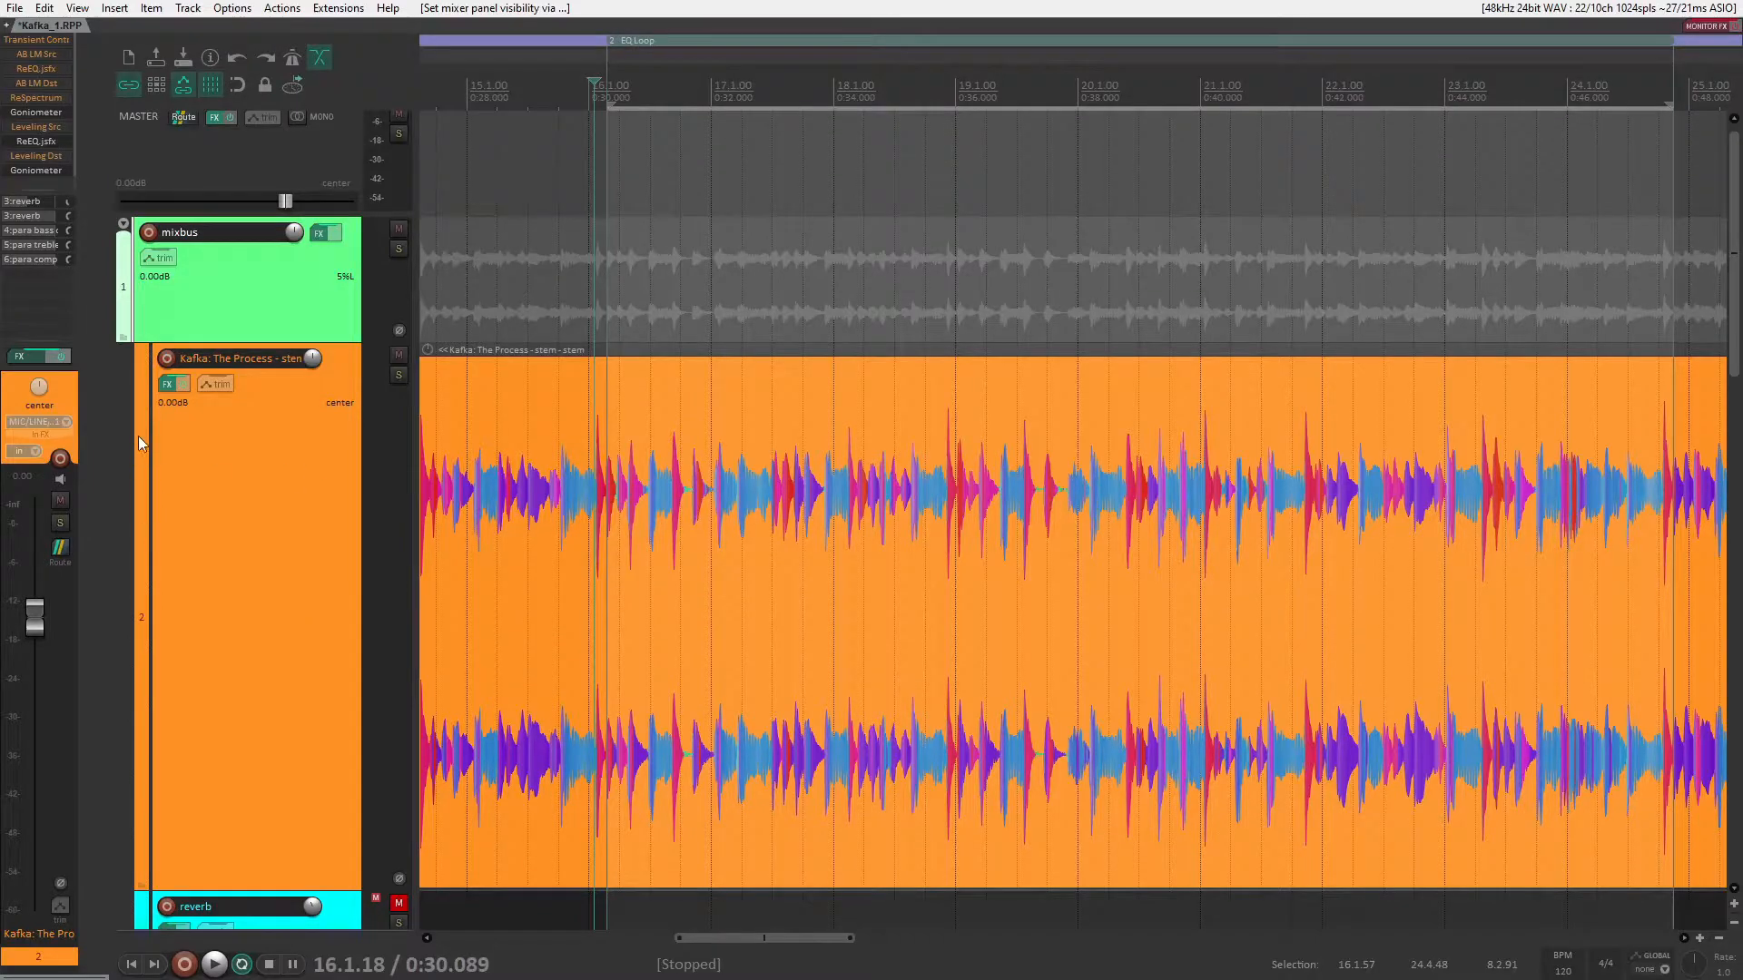
Step: Set the processing mode of the stem track's ReEQ to High Quality - Accurate, Latency, and close the plugin window
{"action": "left_click", "coordinate": [48, 140]}
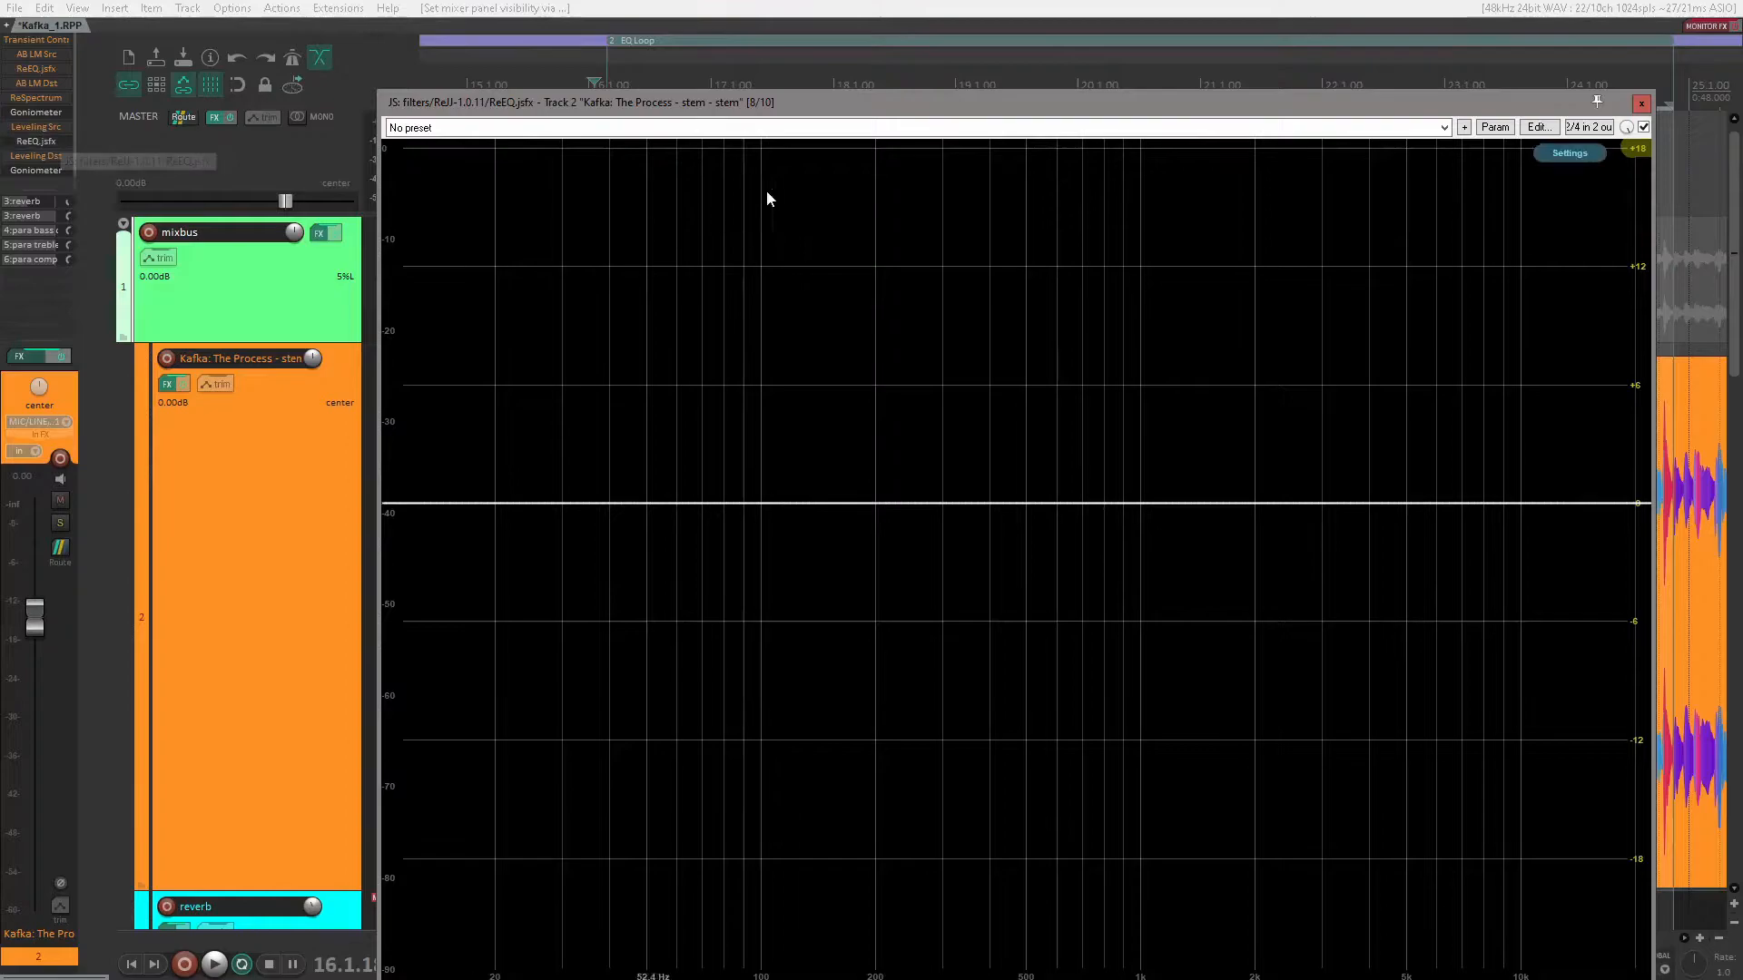
{"action": "left_click_drag", "start_coordinate": [798, 101], "coordinate": [630, 30]}
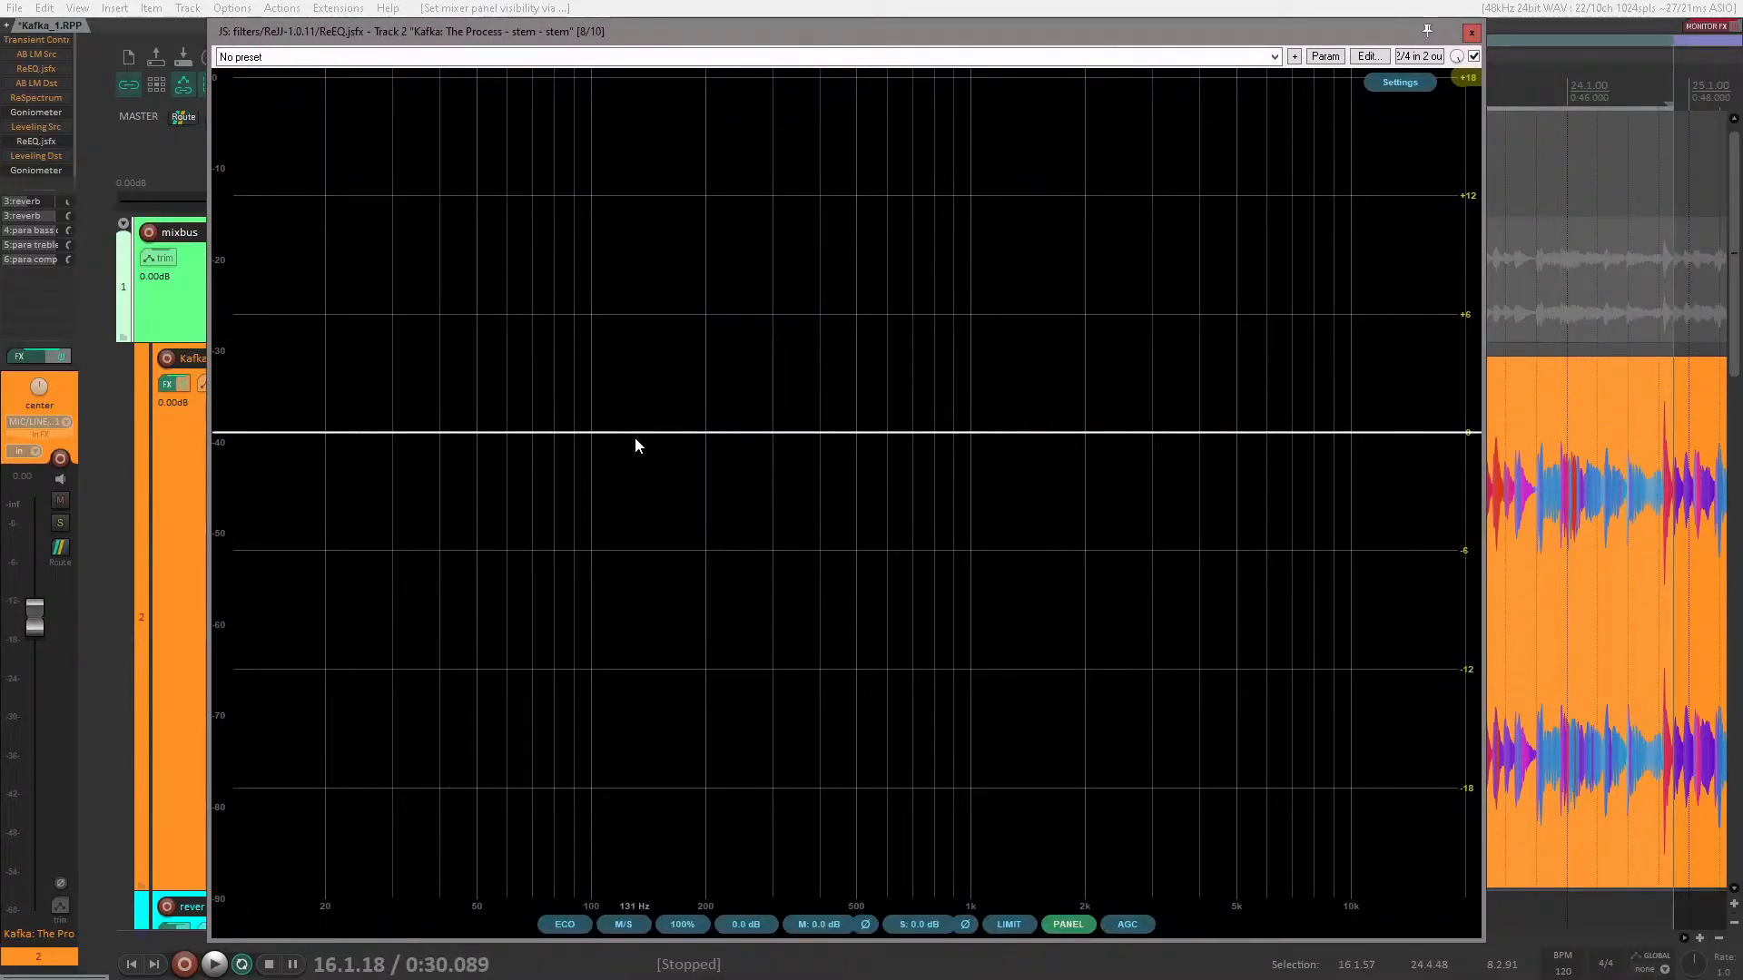
{"action": "left_click", "coordinate": [574, 923]}
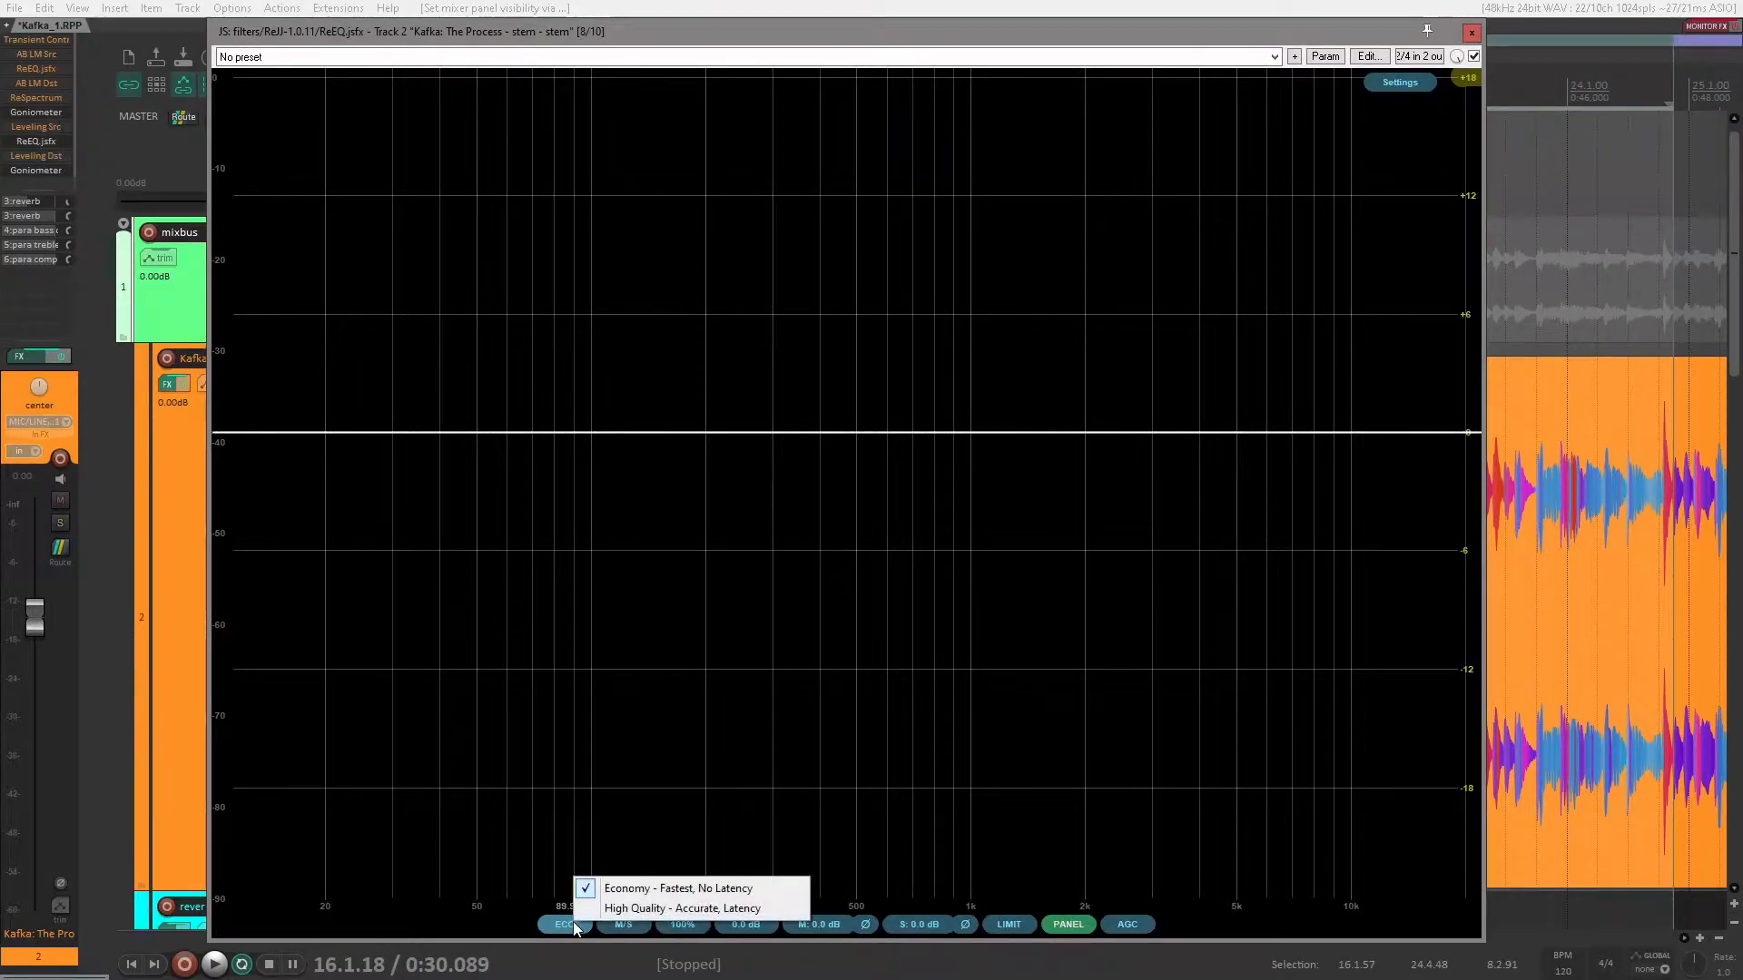
{"action": "left_click", "coordinate": [641, 911]}
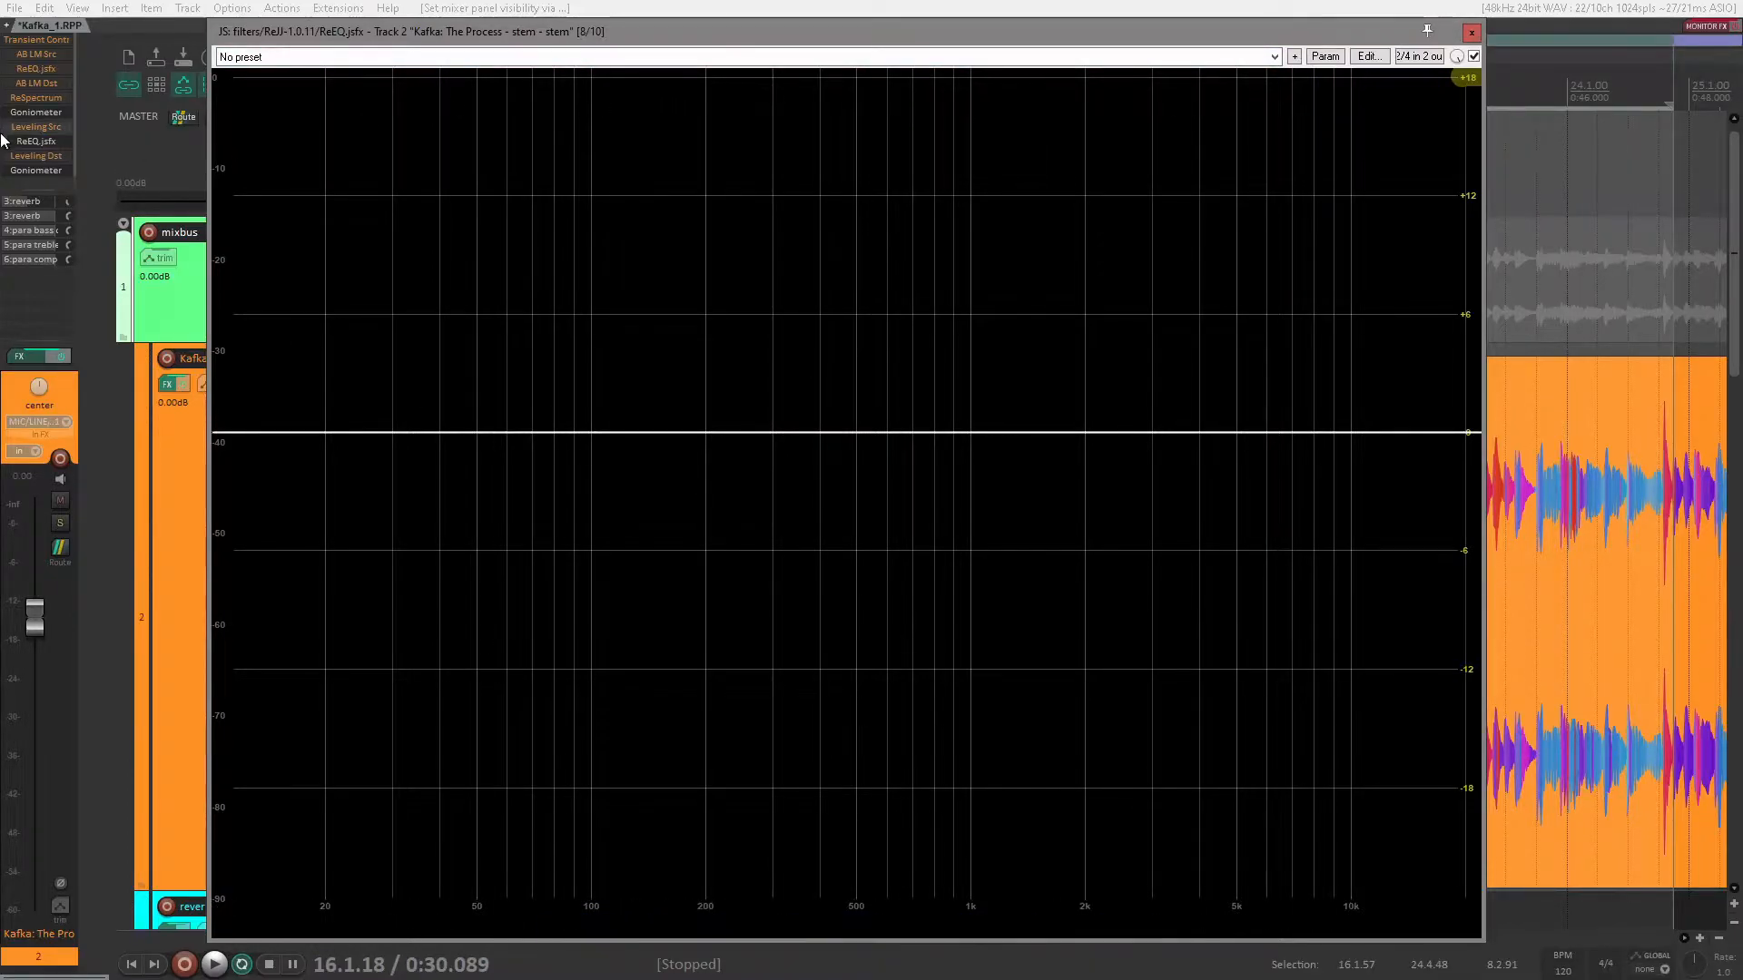
{"action": "left_click", "coordinate": [48, 141]}
{"action": "left_click", "coordinate": [46, 140]}
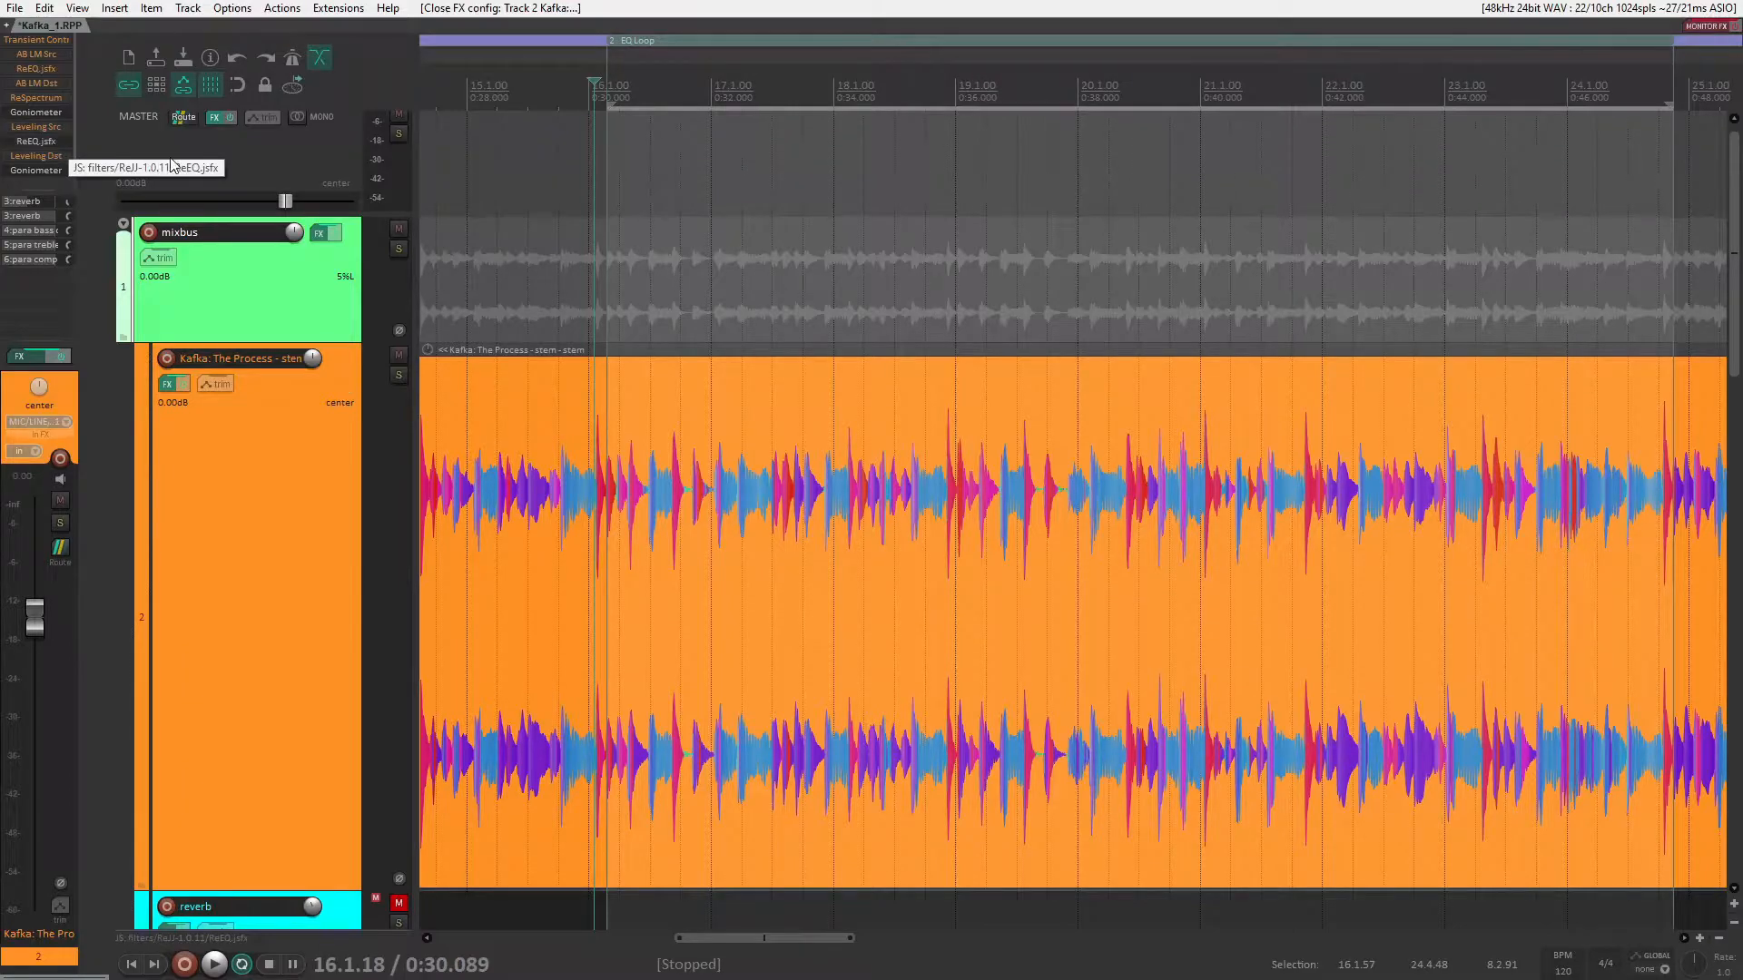
Step: Start playback and lower the master volume to about -16 dB
{"action": "mouse_move", "coordinate": [291, 204]}
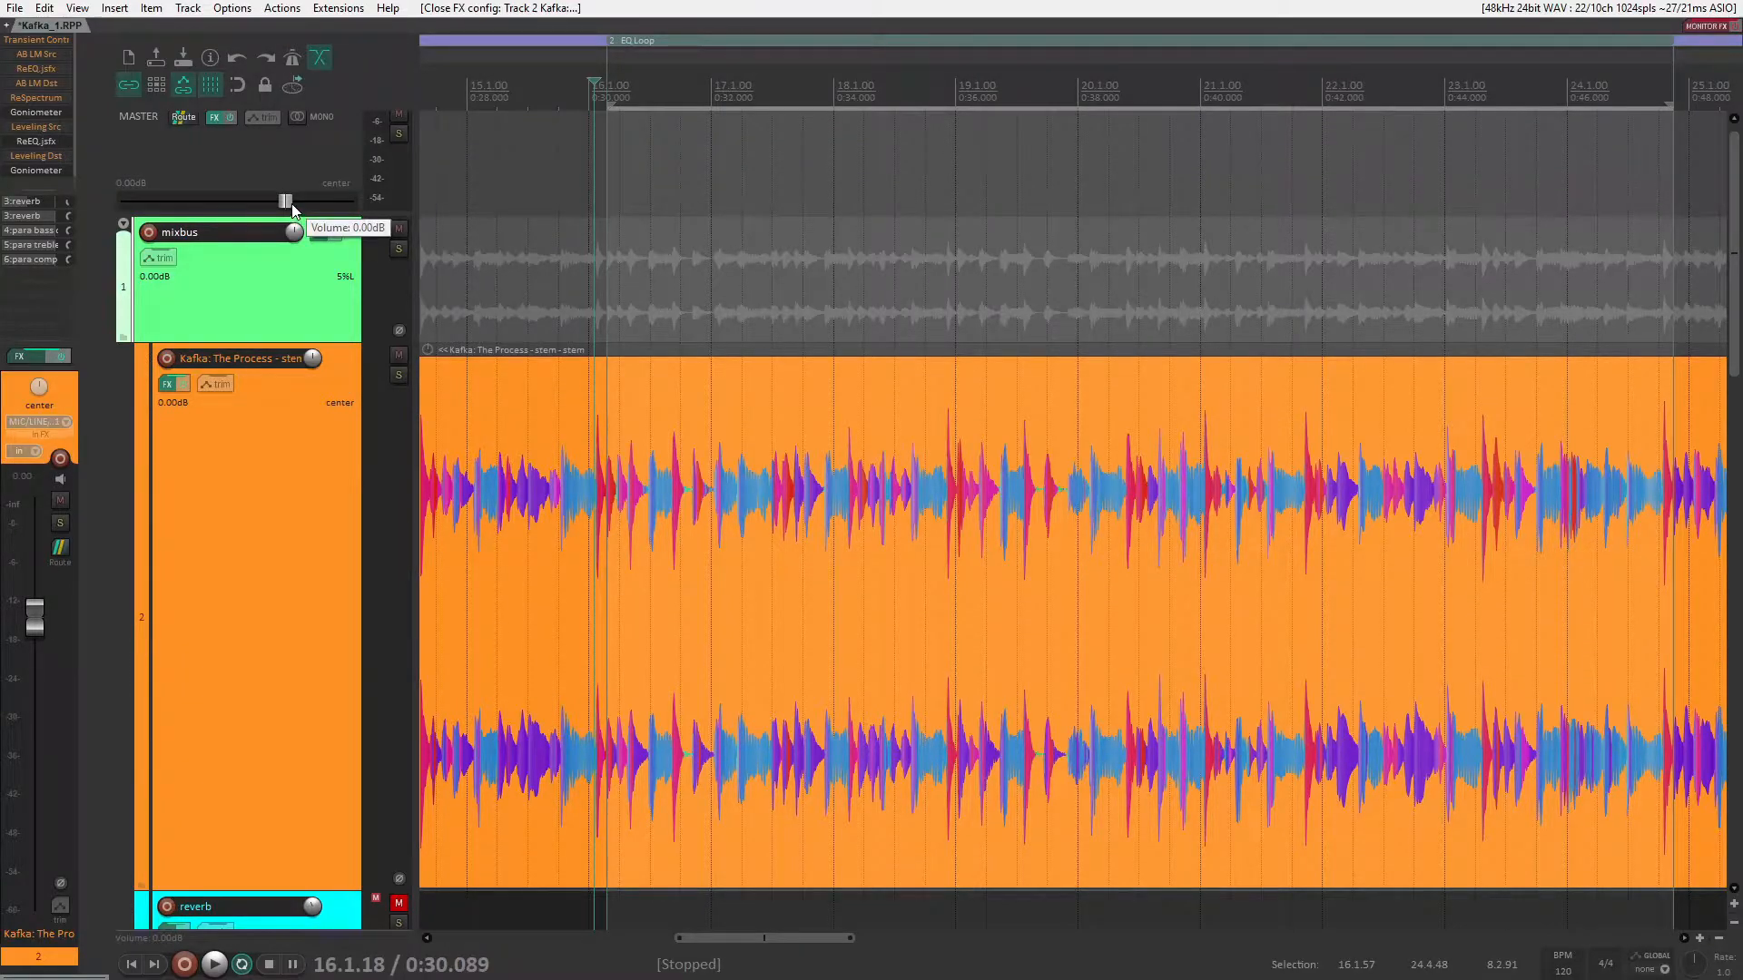
{"action": "left_click_drag", "start_coordinate": [288, 208], "coordinate": [248, 206]}
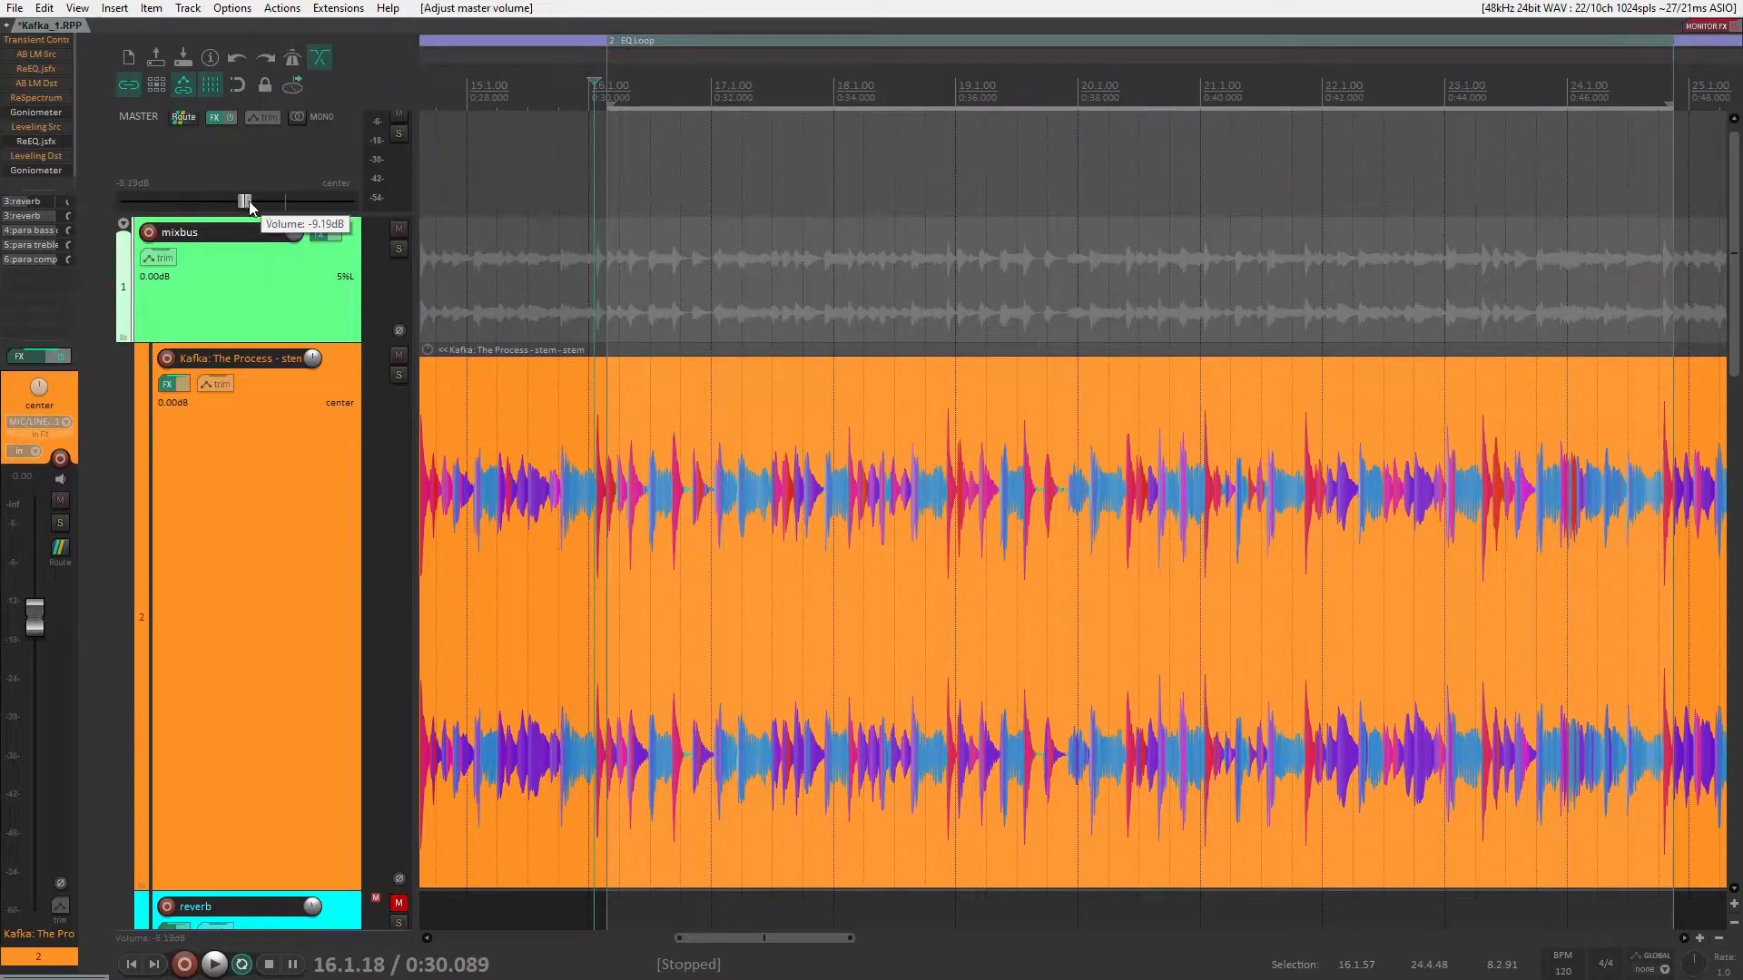
{"action": "key", "text": "space"}
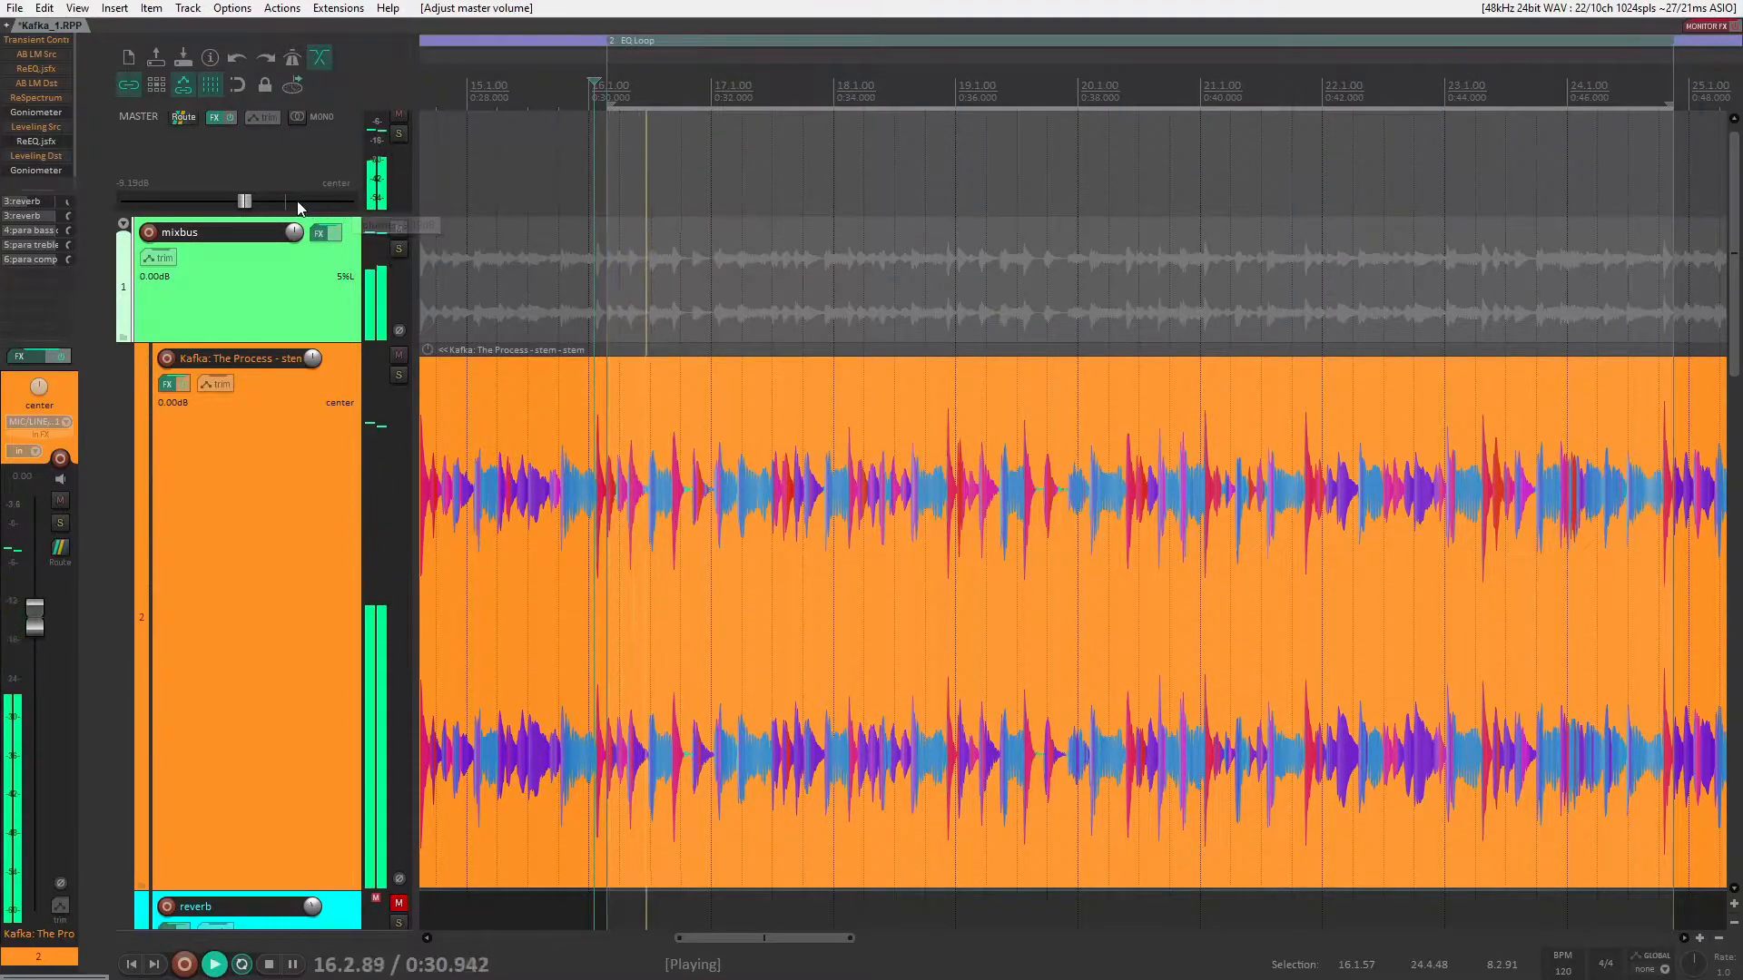
{"action": "left_click_drag", "start_coordinate": [249, 200], "coordinate": [219, 202]}
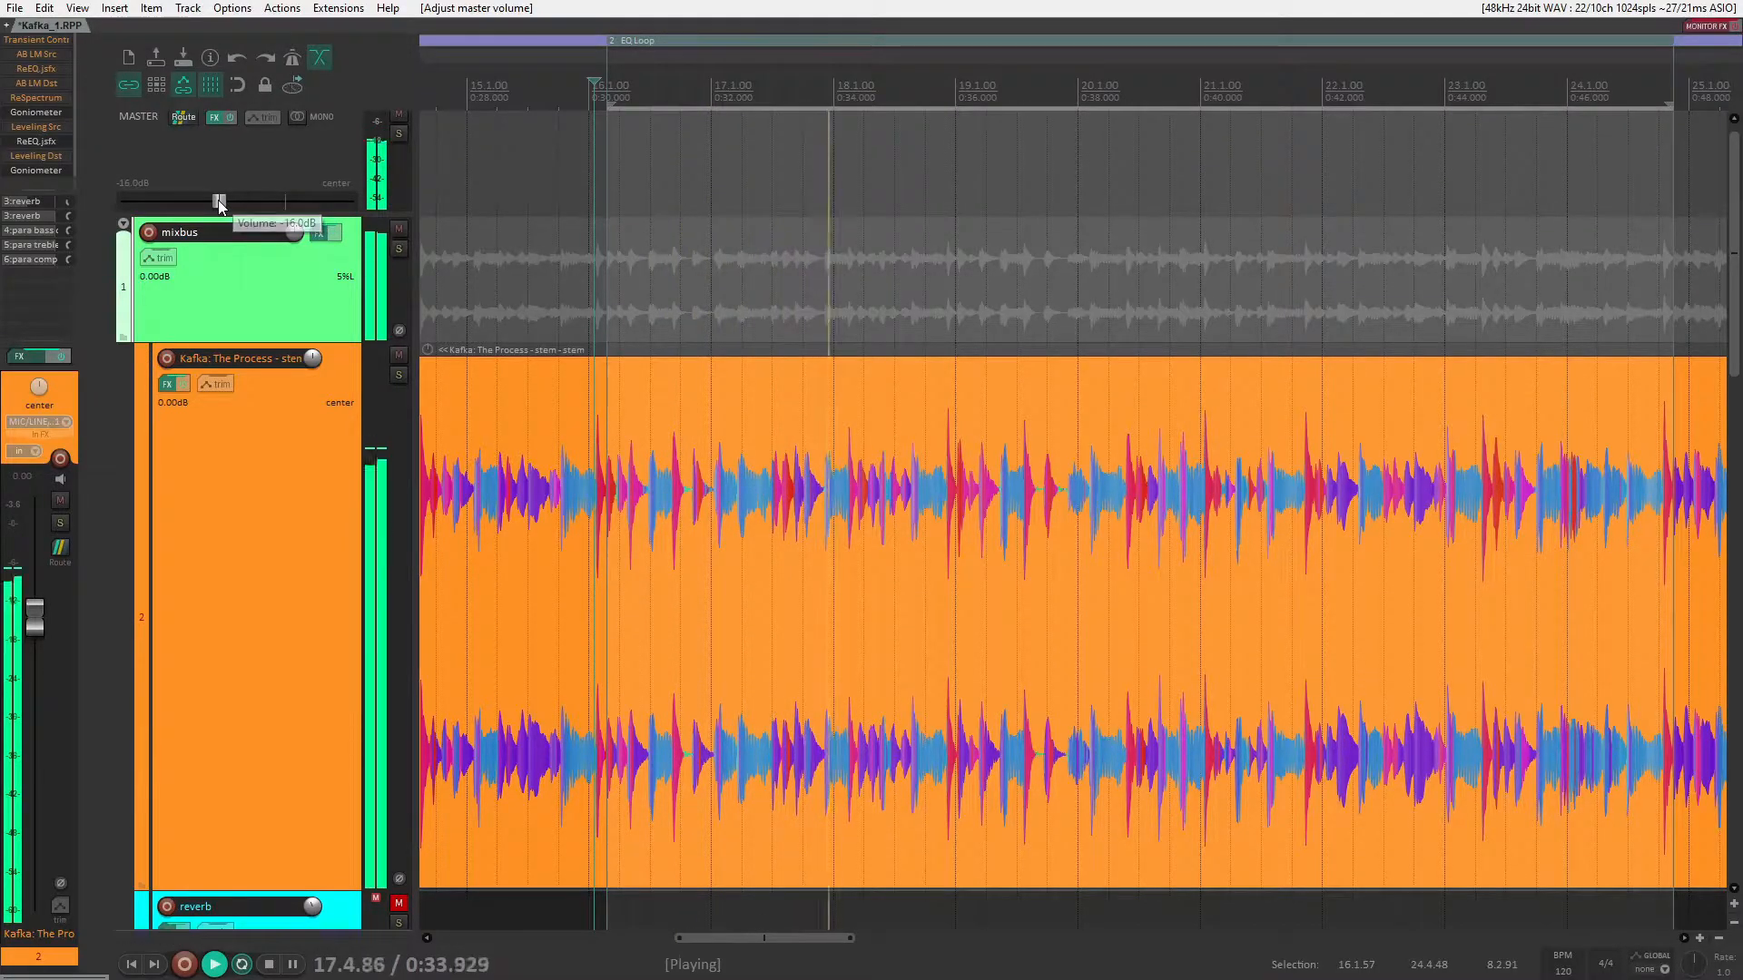
Step: Open the stem track's ReEQ and add a Low Shelf band at about 90 Hz with about 13.2 dB of gain
{"action": "left_click", "coordinate": [36, 141]}
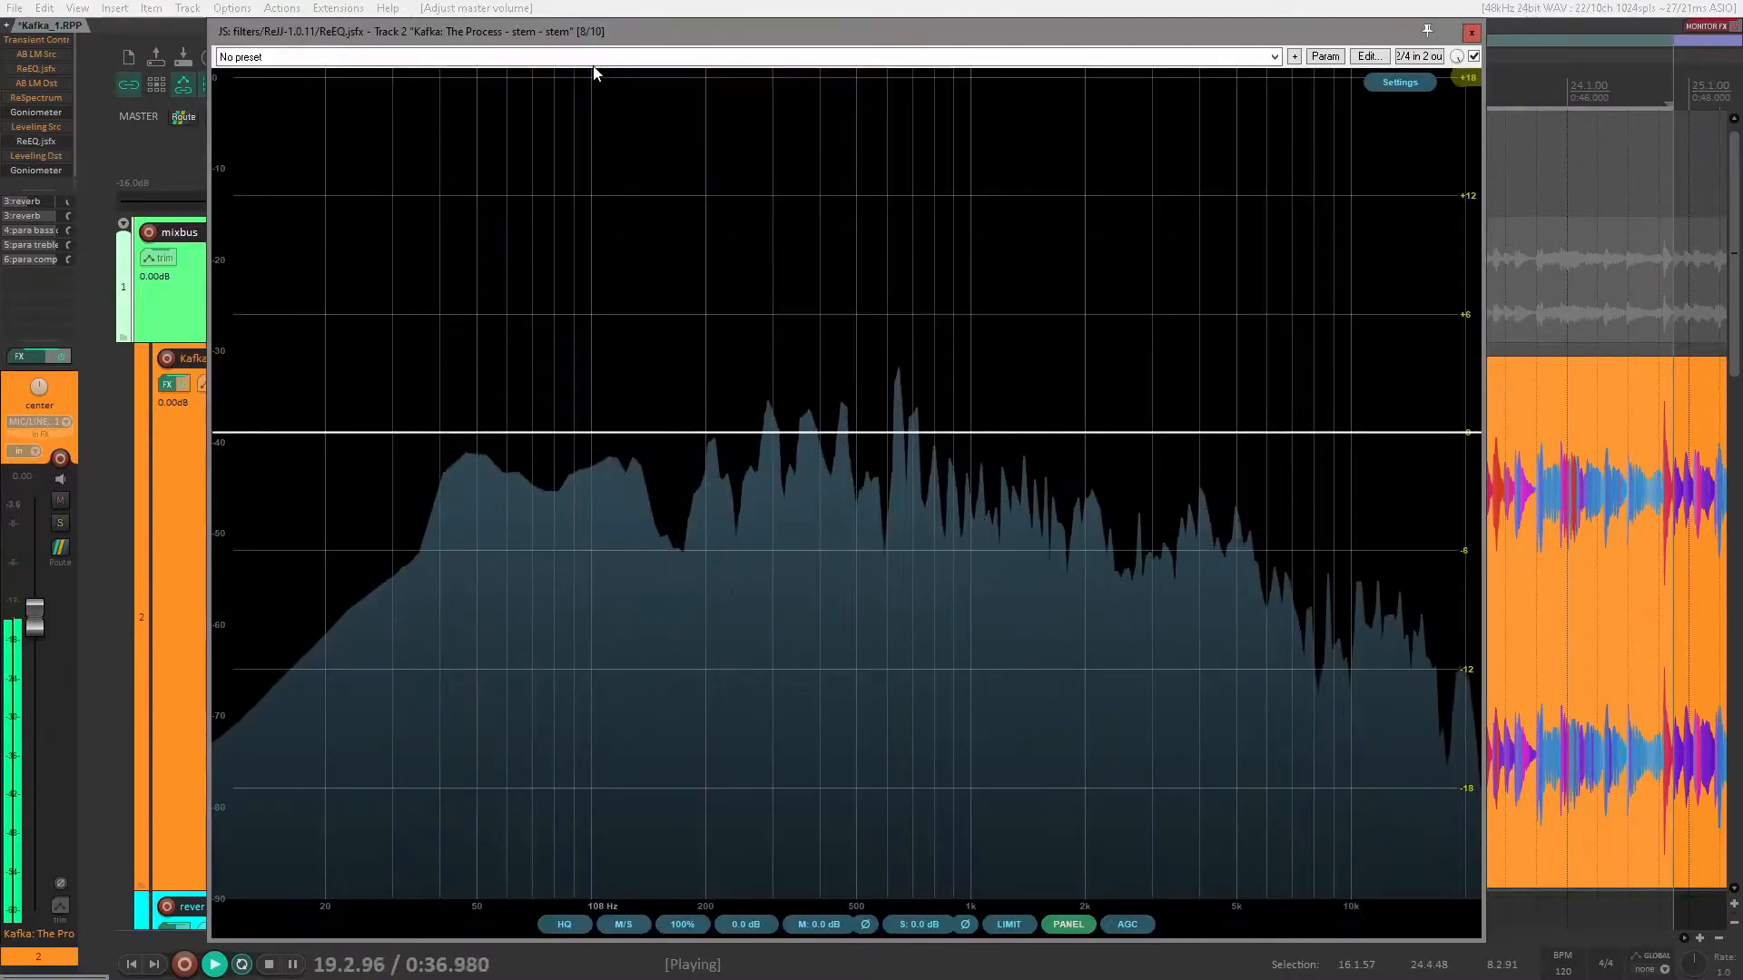
{"action": "left_click_drag", "start_coordinate": [585, 32], "coordinate": [772, 73]}
{"action": "mouse_move", "coordinate": [684, 364]}
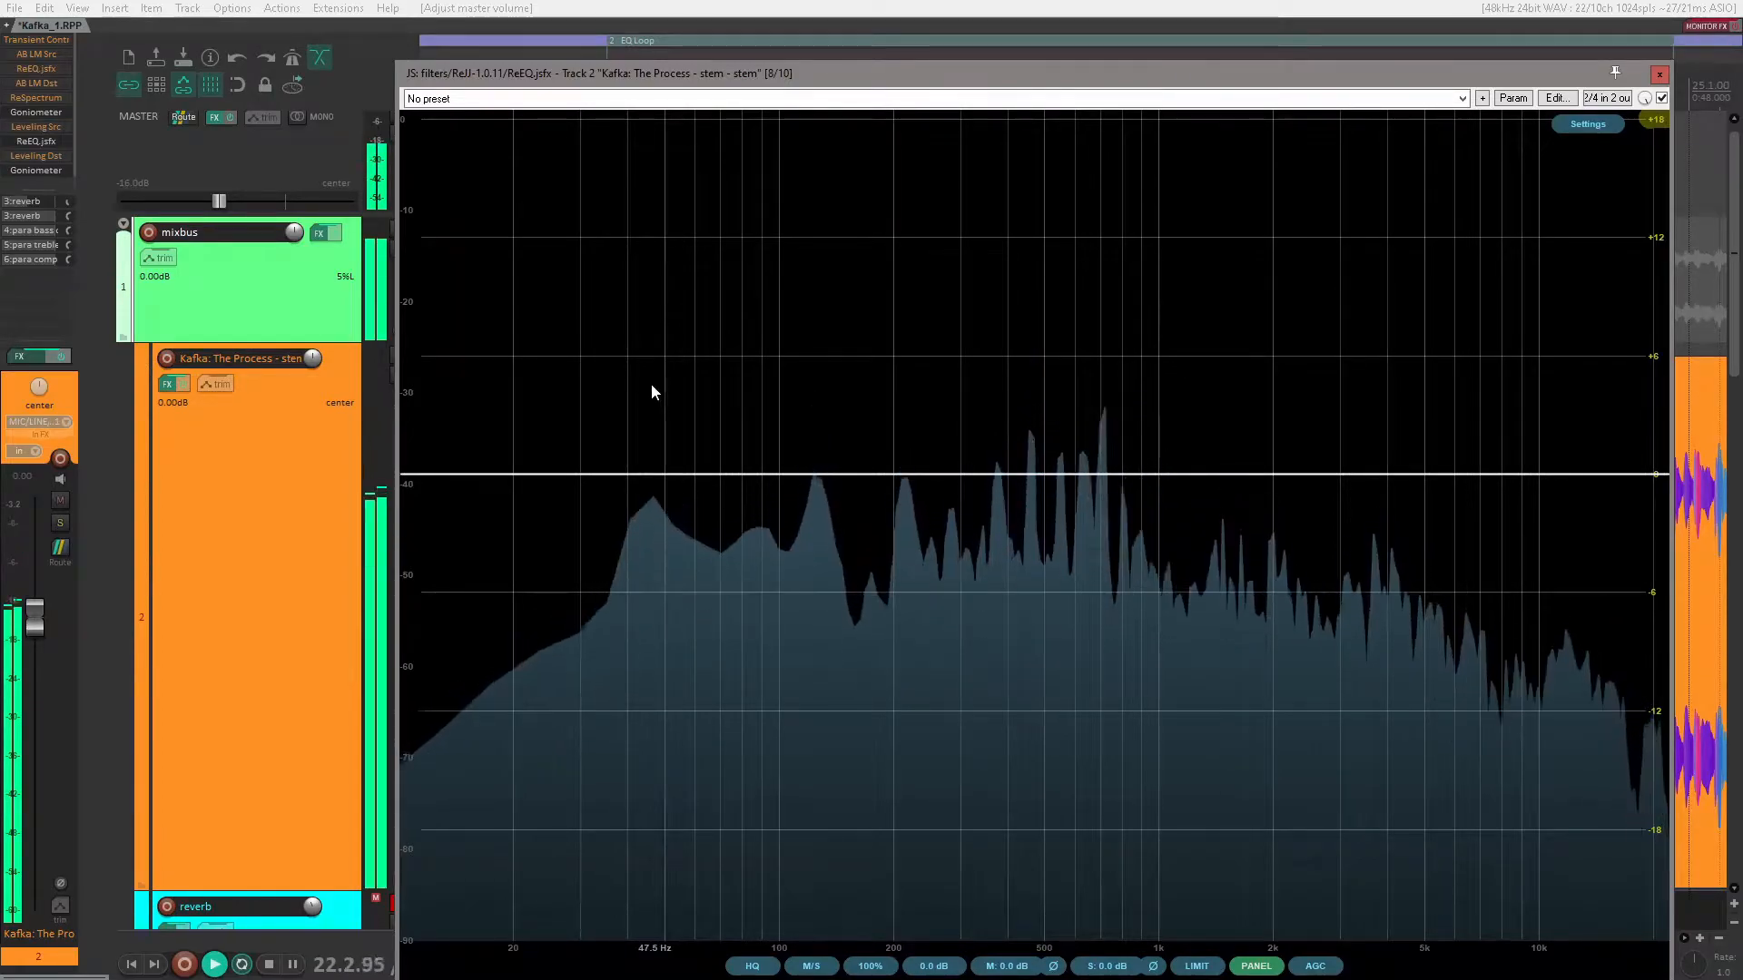
{"action": "left_click_drag", "start_coordinate": [682, 476], "coordinate": [634, 429]}
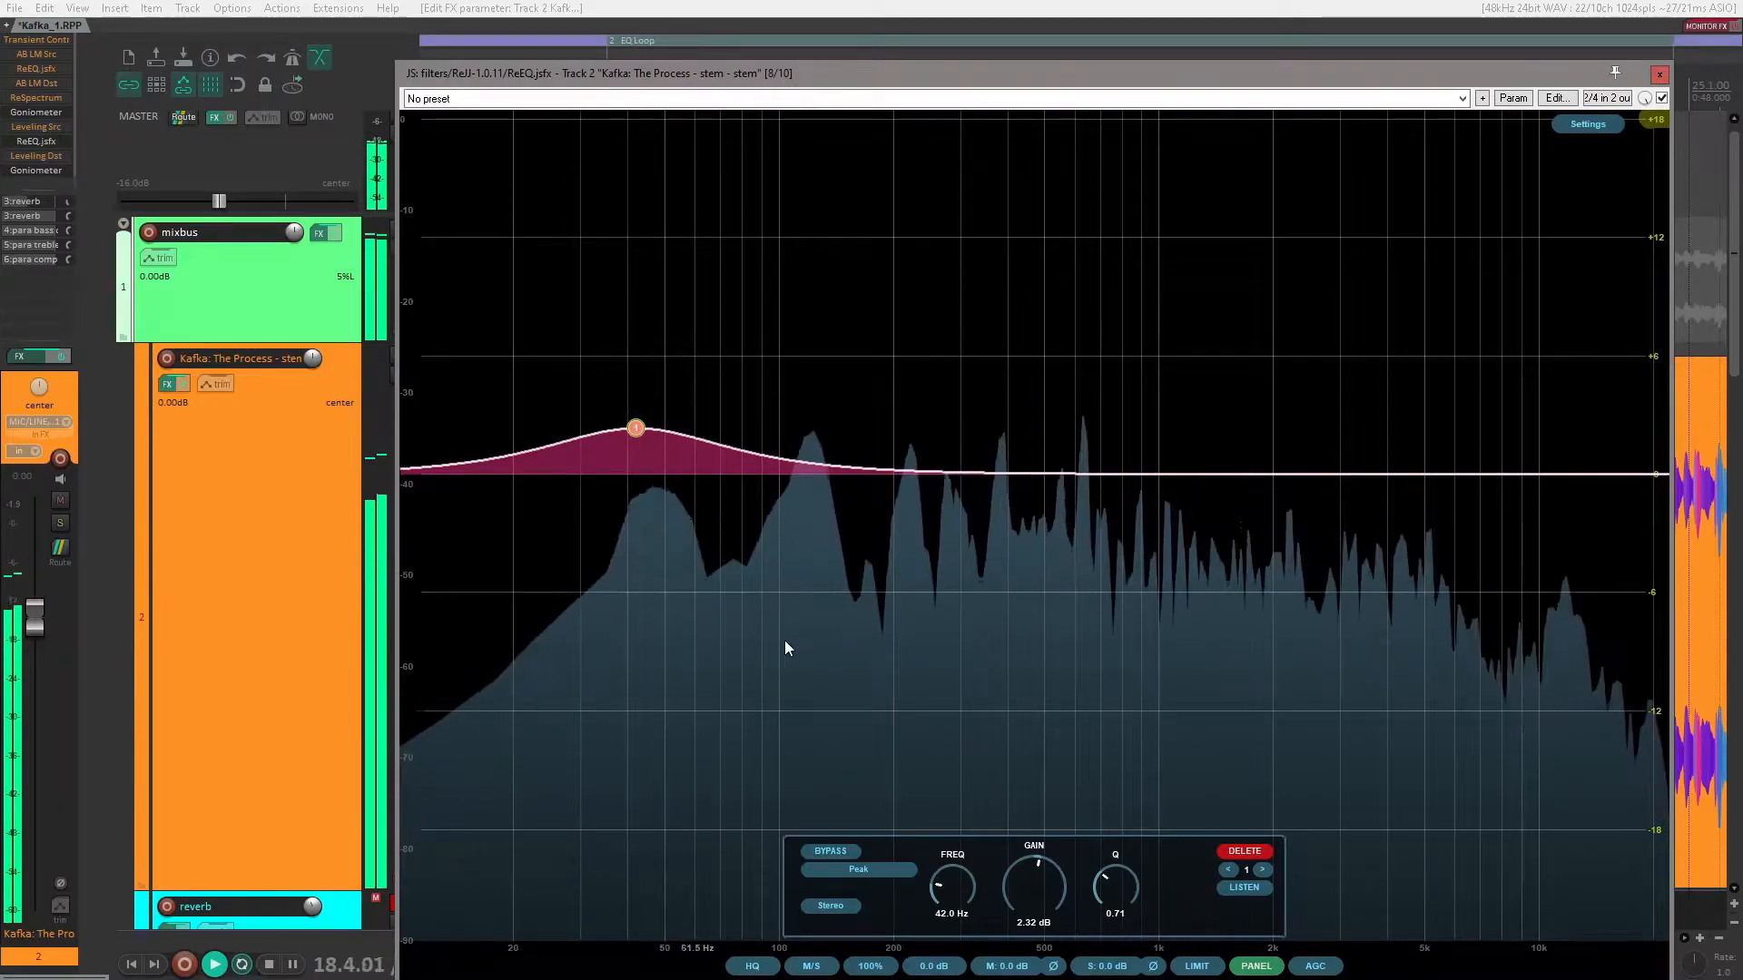
{"action": "left_click", "coordinate": [864, 872]}
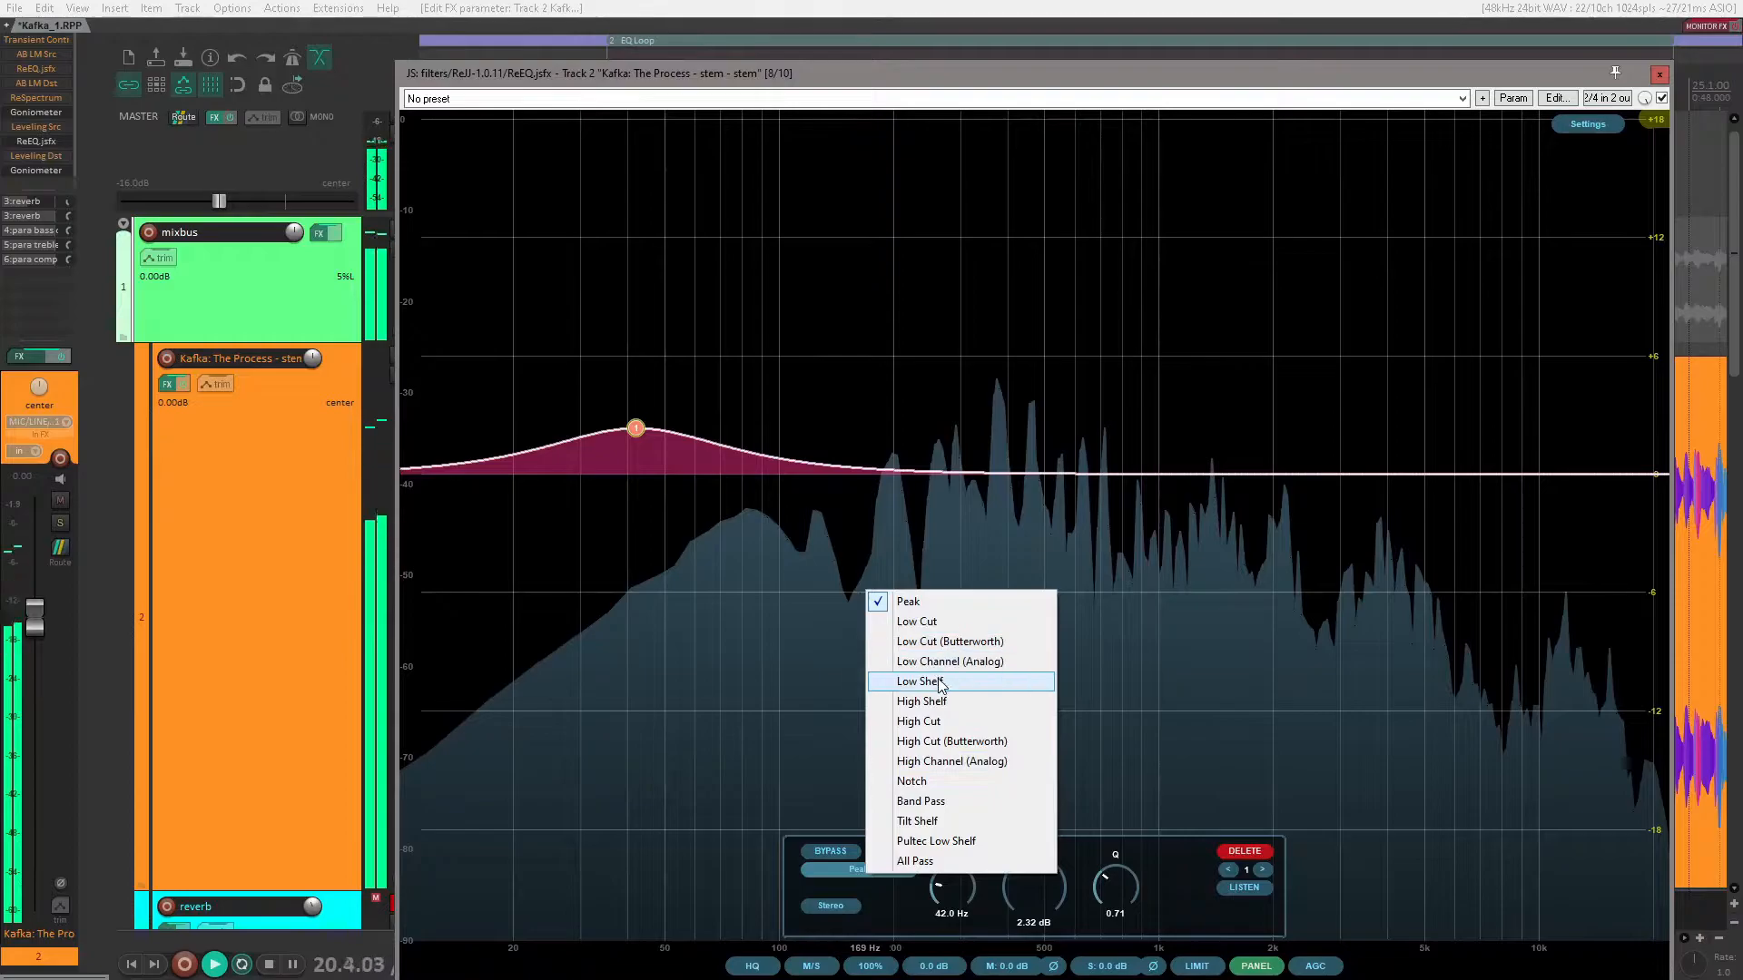
{"action": "left_click", "coordinate": [994, 681]}
{"action": "left_click_drag", "start_coordinate": [635, 428], "coordinate": [763, 223]}
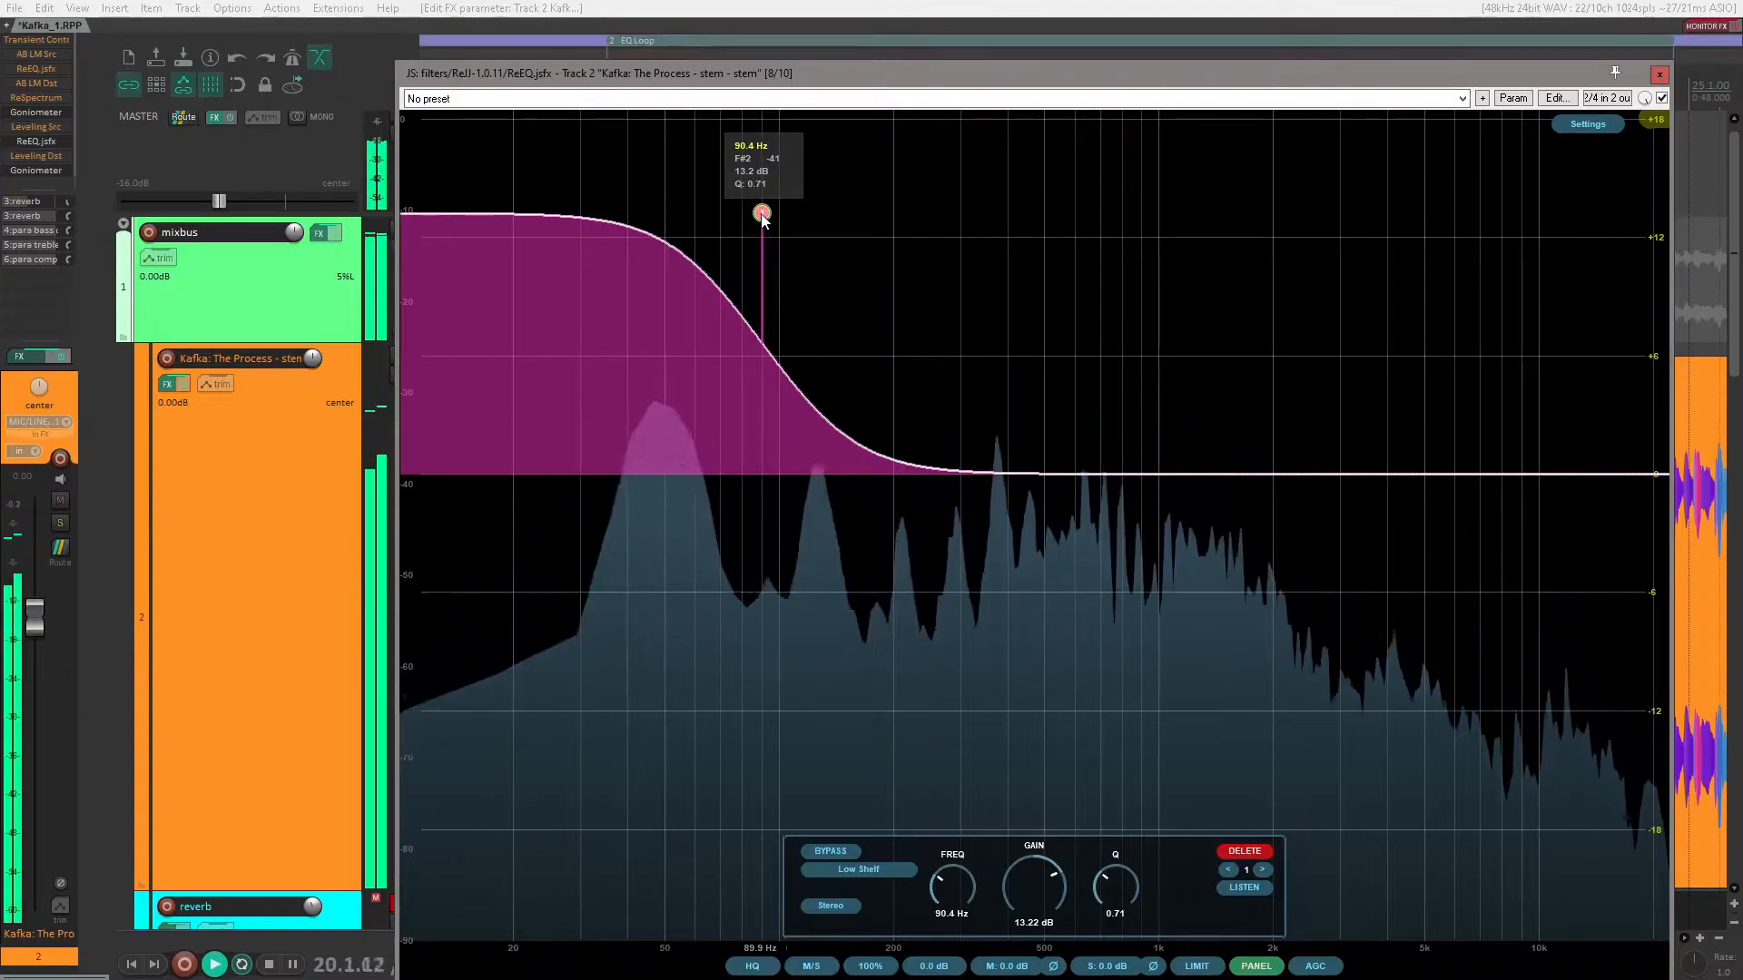
Step: Compare the sound with the low shelf bypassed and enabled, and reduce it to about 2.2 dB at about 82 Hz
{"action": "double_click", "coordinate": [761, 219]}
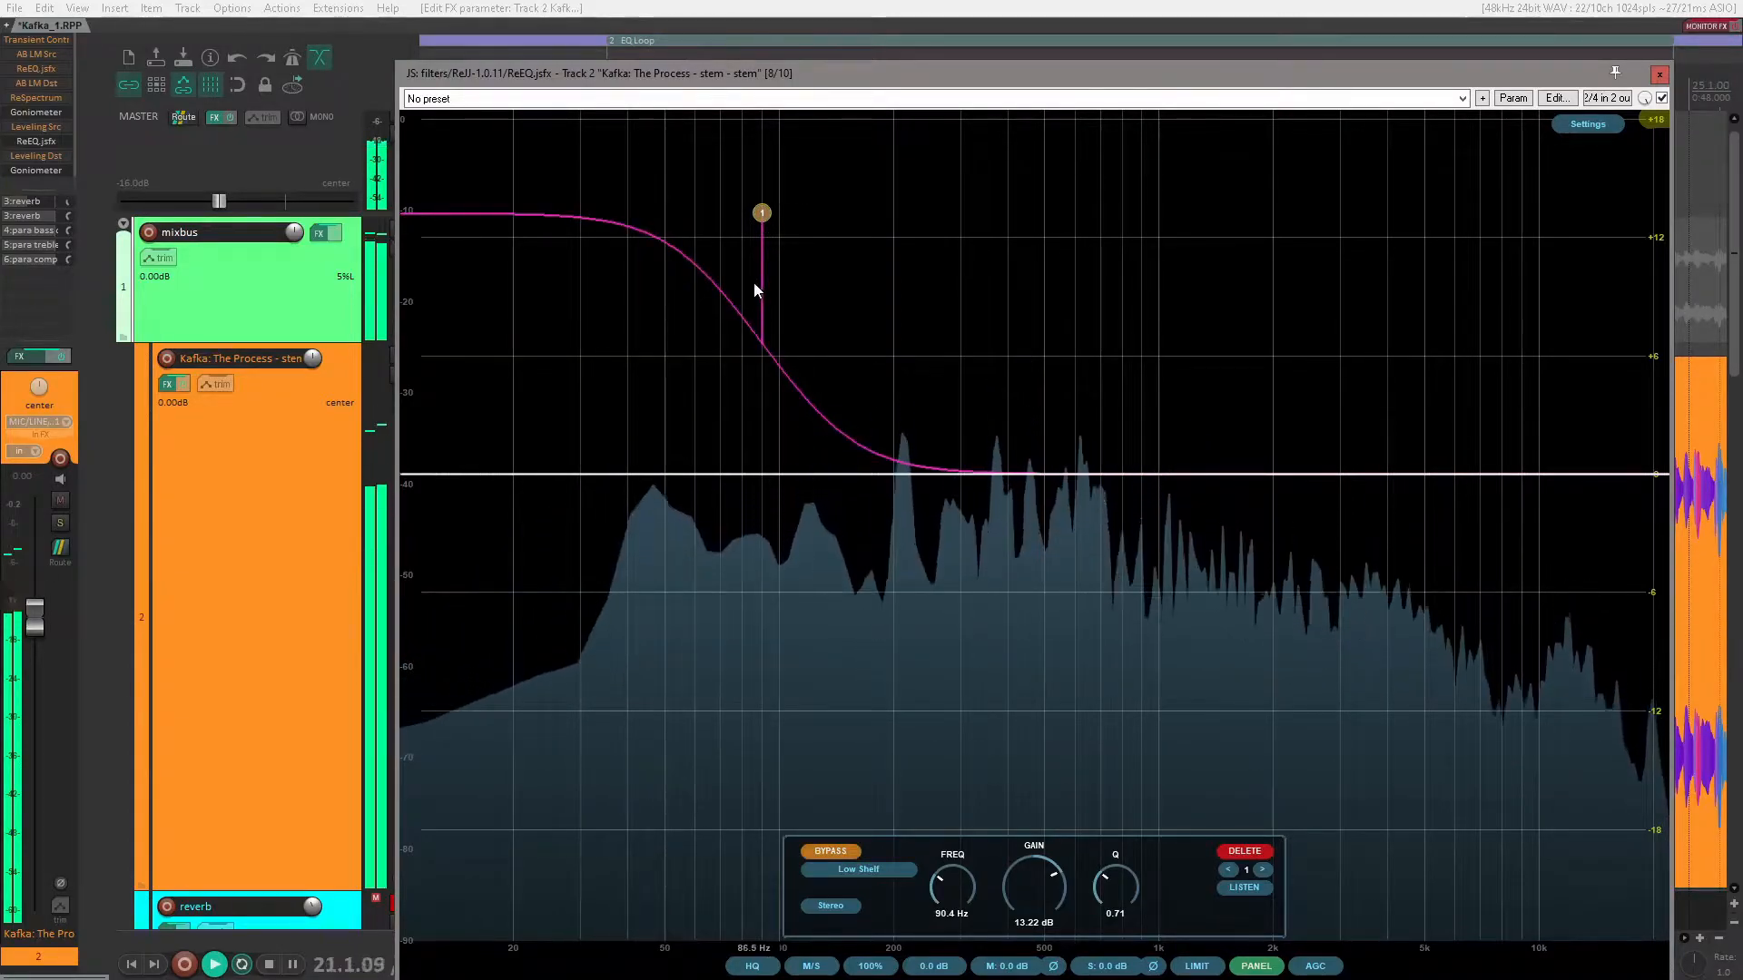
{"action": "mouse_move", "coordinate": [765, 234]}
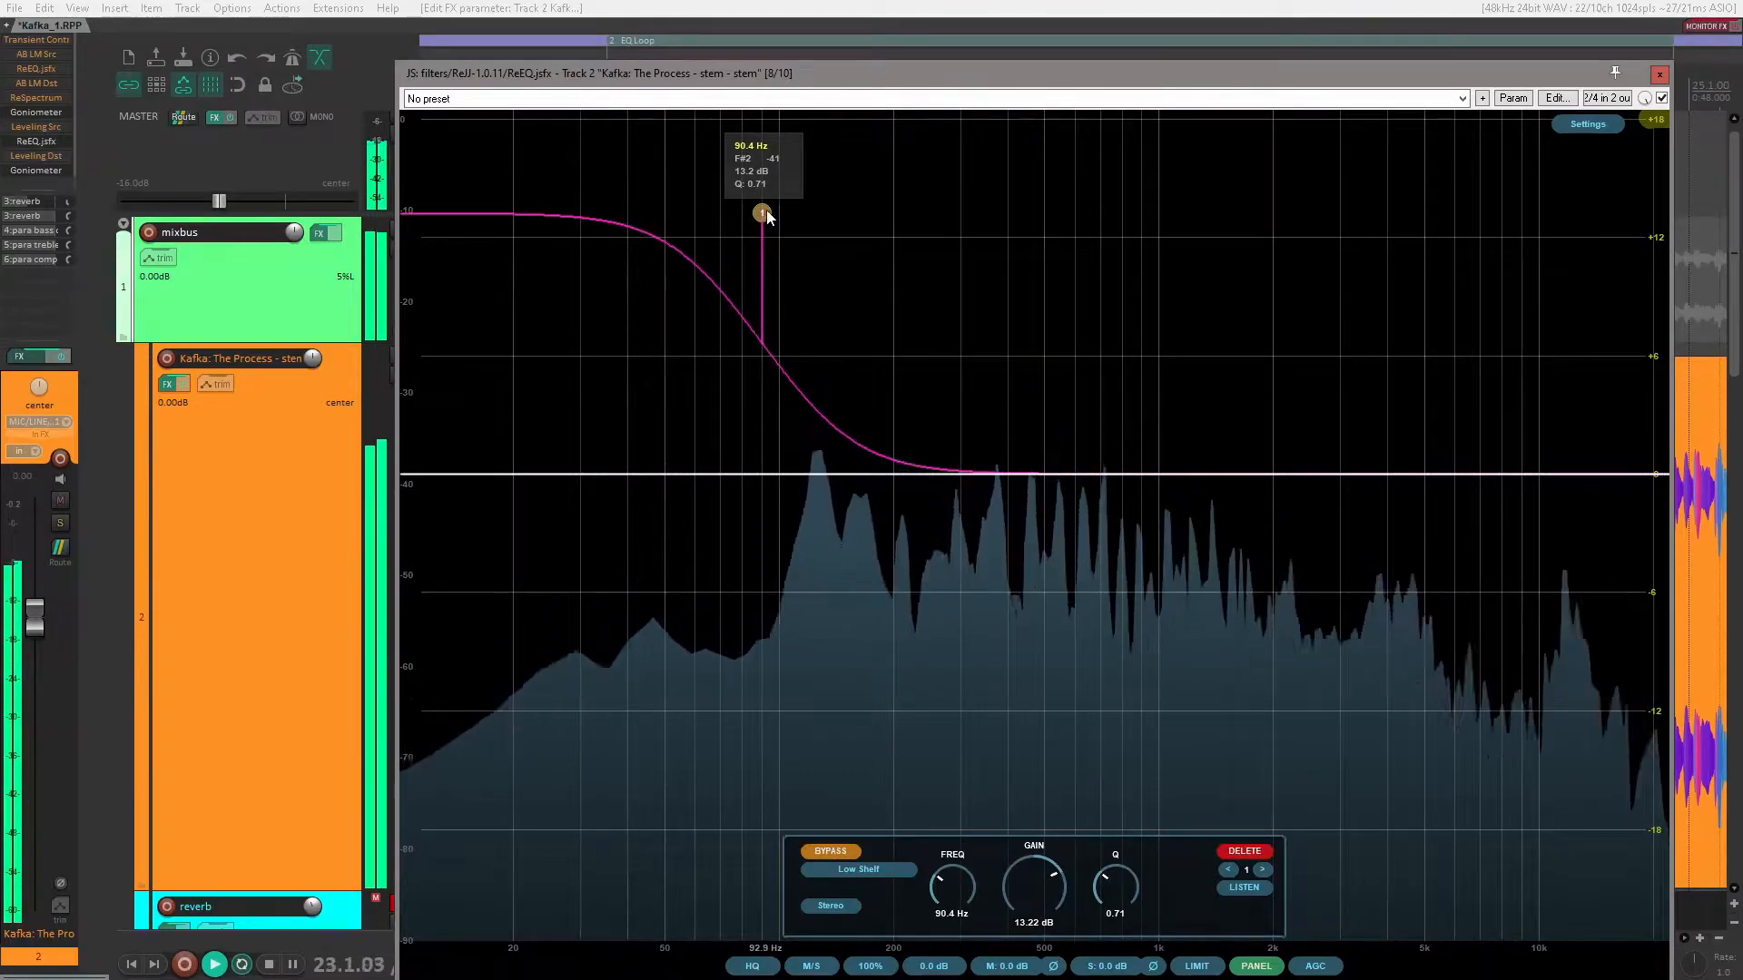
{"action": "double_click", "coordinate": [762, 213]}
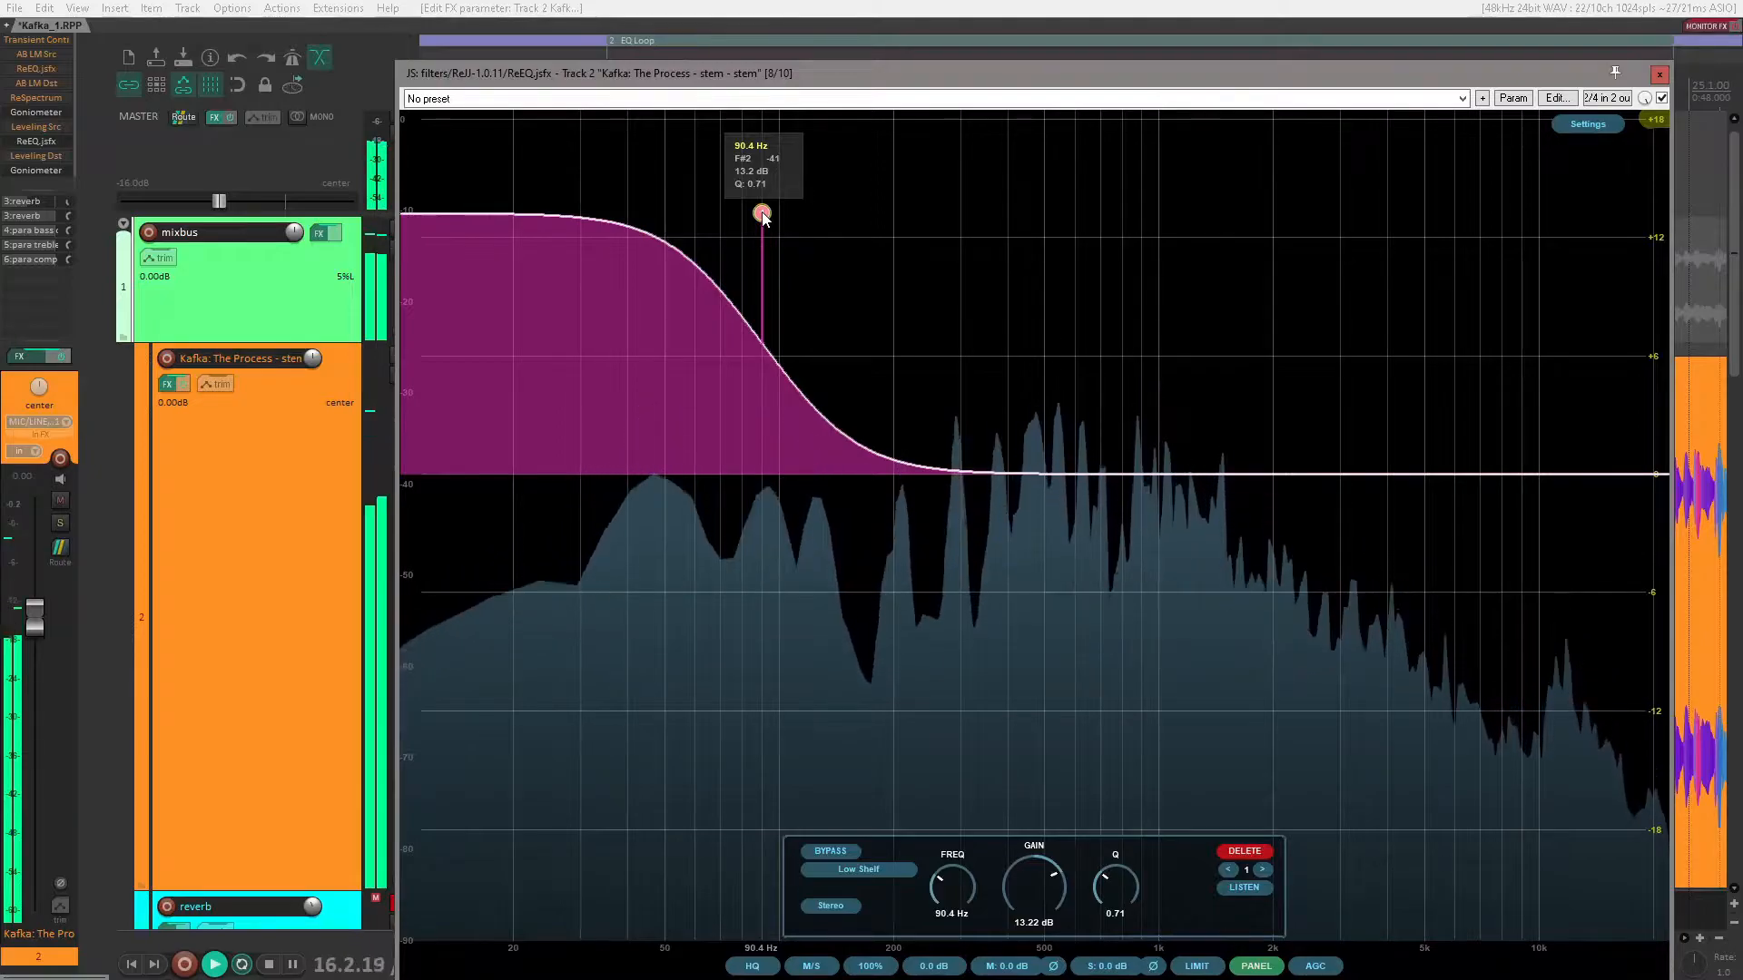
{"action": "double_click", "coordinate": [761, 214]}
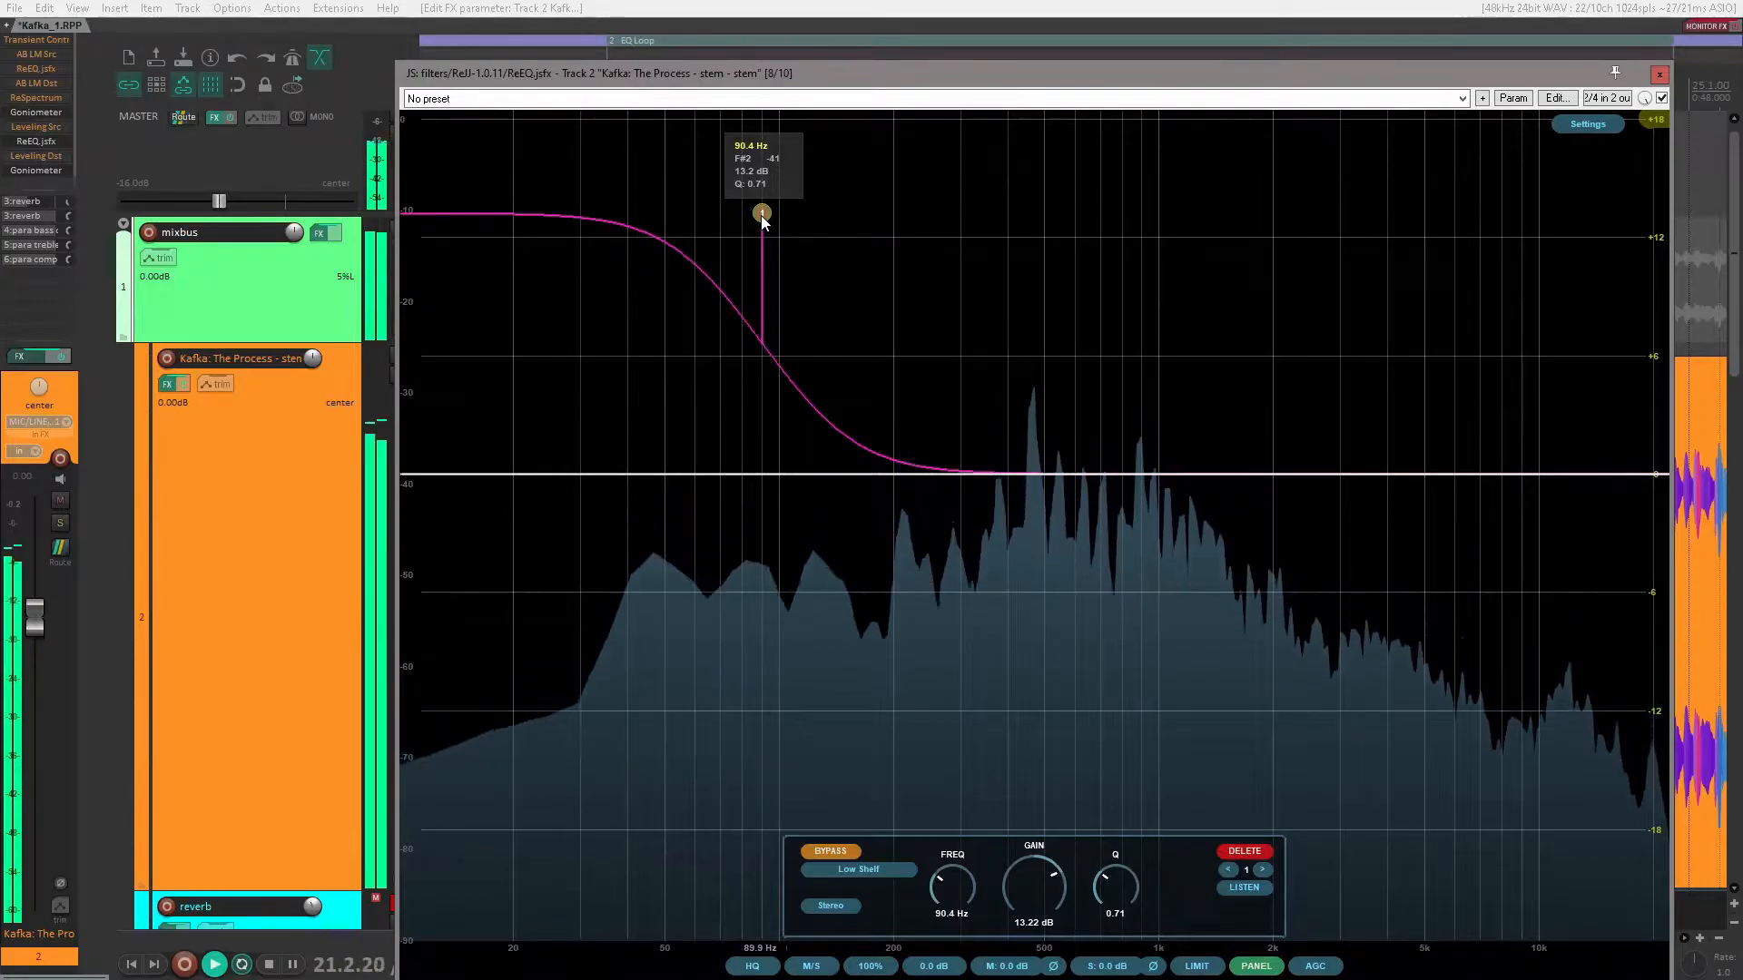
{"action": "left_click_drag", "start_coordinate": [761, 222], "coordinate": [747, 441]}
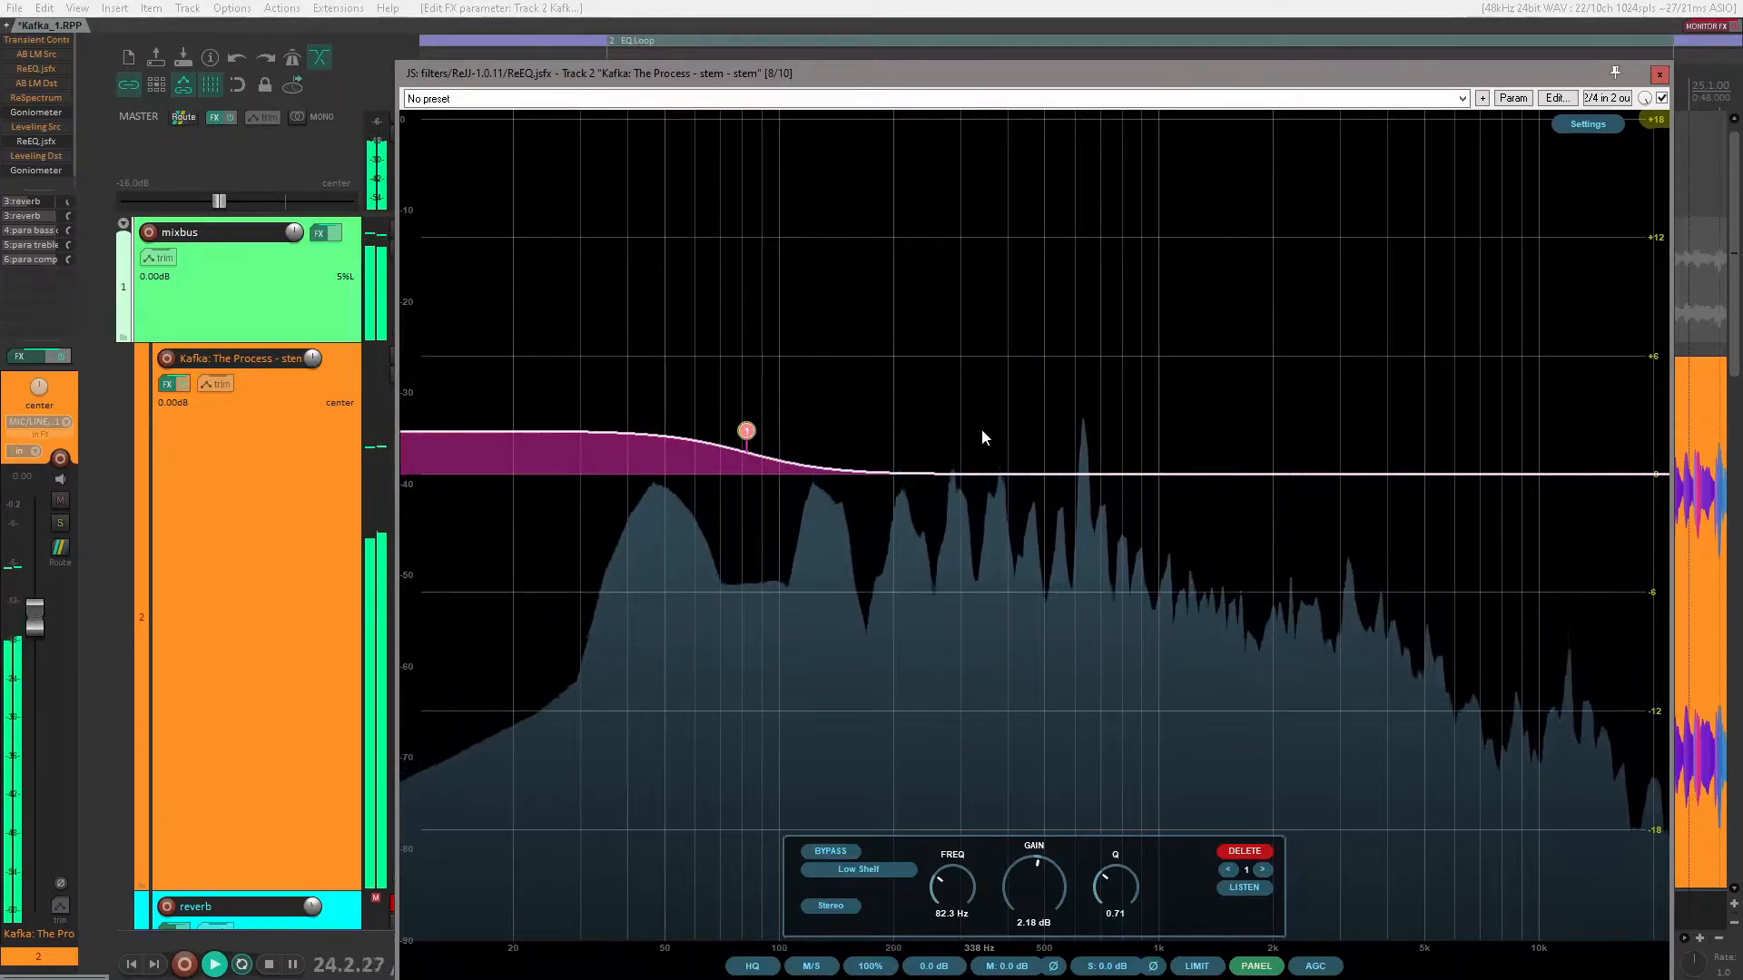
Step: Add a second band as a High Shelf at about 848 Hz with about -3.9 dB of gain
{"action": "left_click", "coordinate": [1135, 474]}
{"action": "double_click", "coordinate": [1134, 474]}
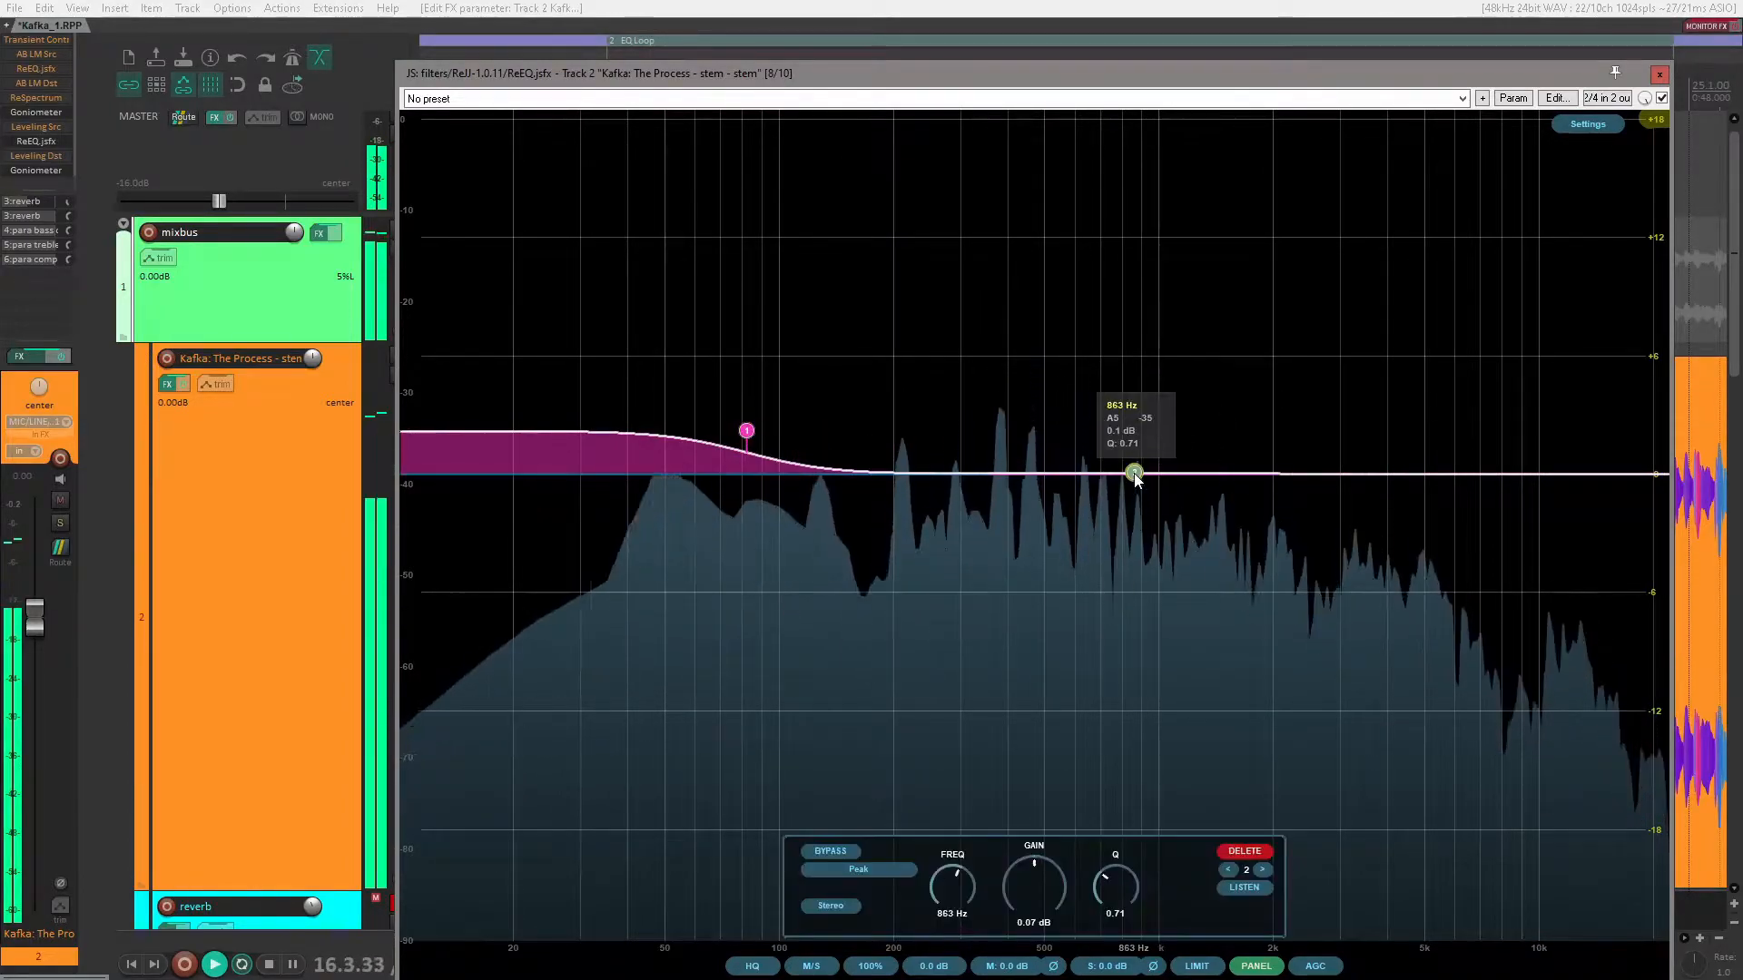
{"action": "right_click", "coordinate": [1135, 472]}
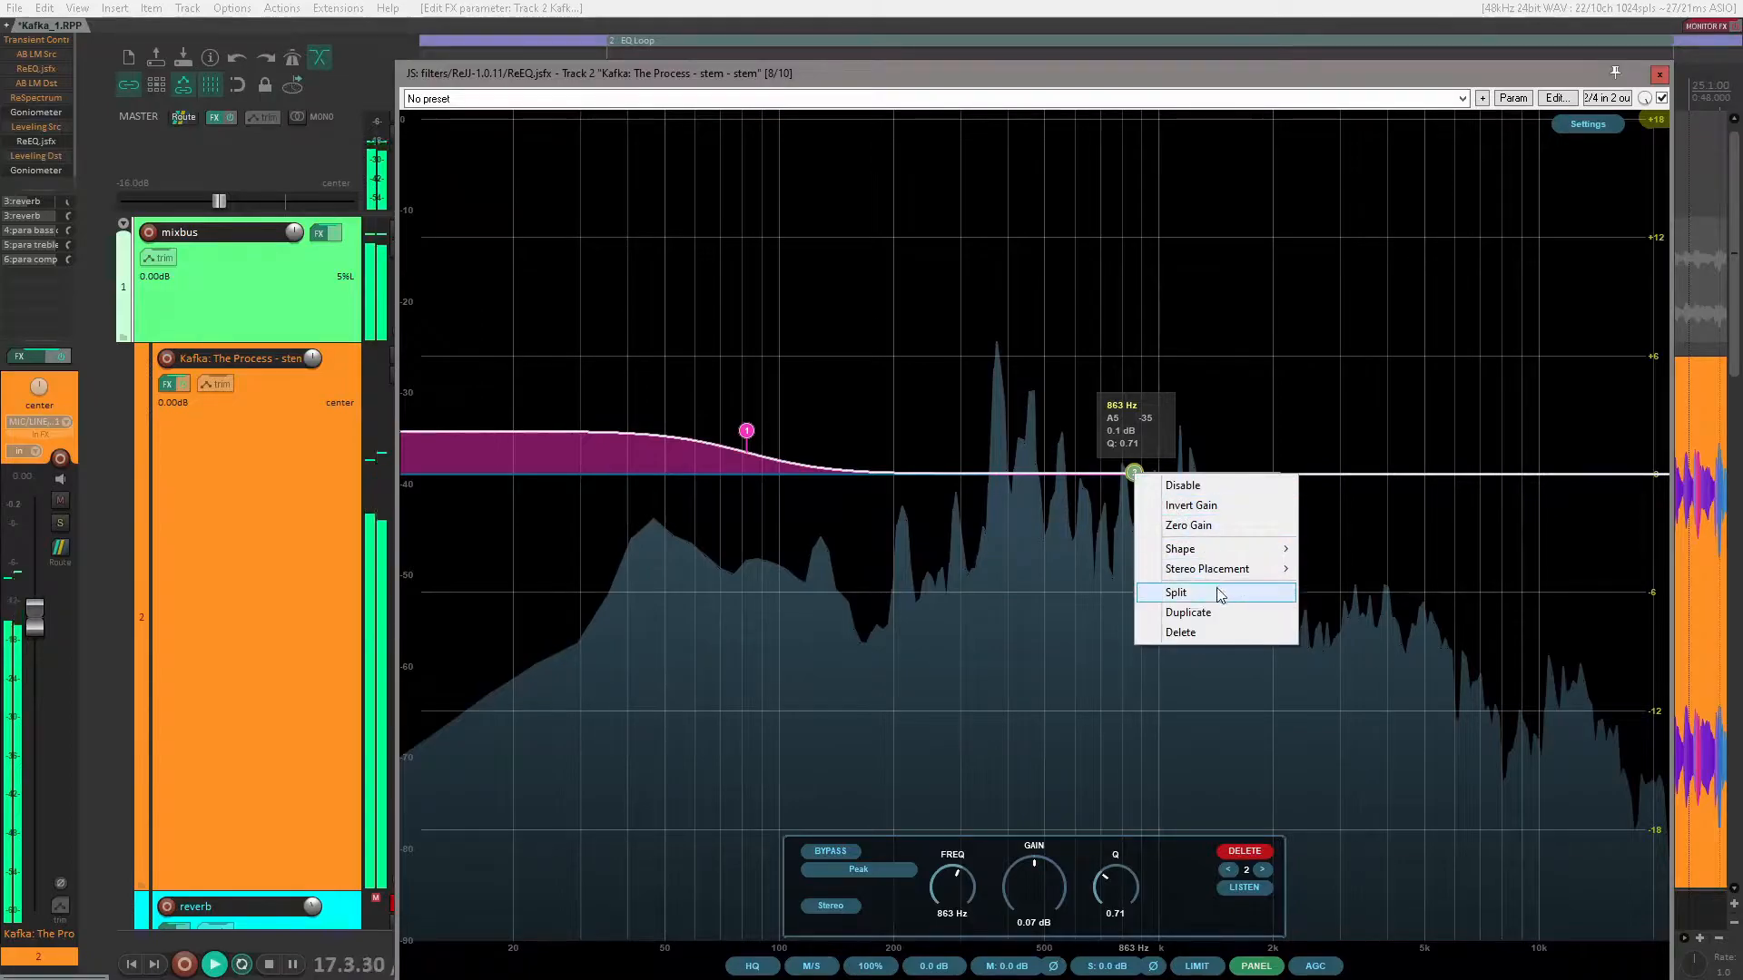
{"action": "left_click", "coordinate": [1134, 470]}
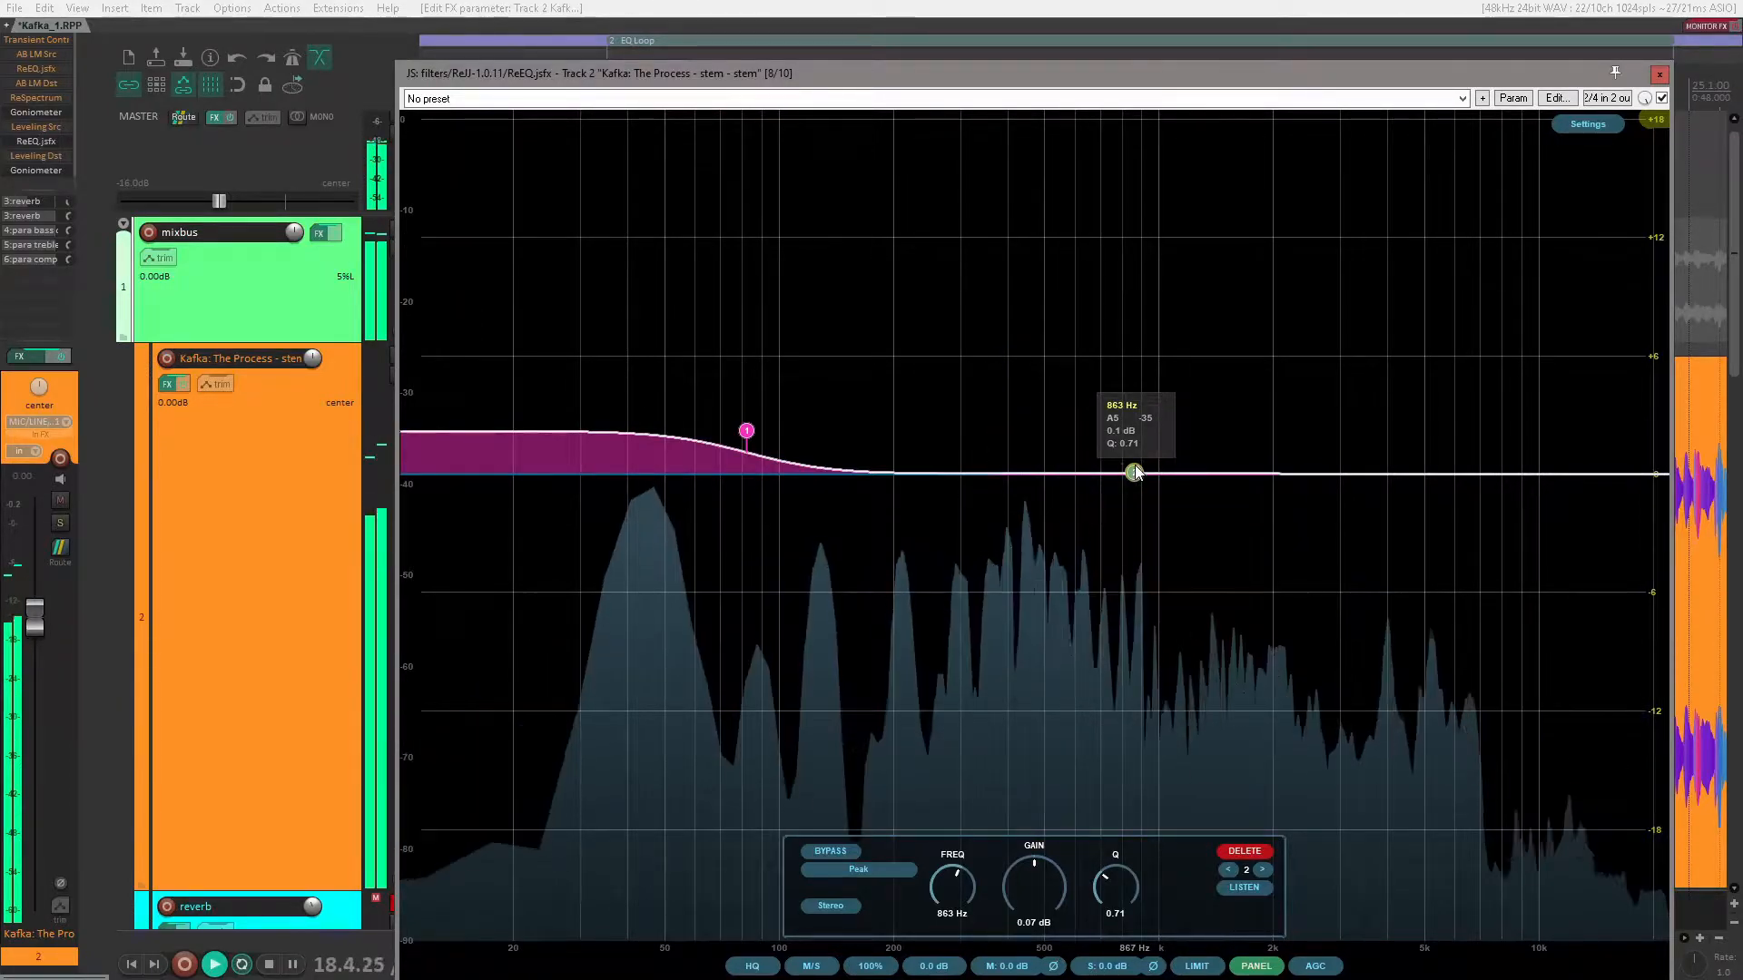
{"action": "left_click", "coordinate": [860, 869]}
{"action": "left_click", "coordinate": [959, 691]}
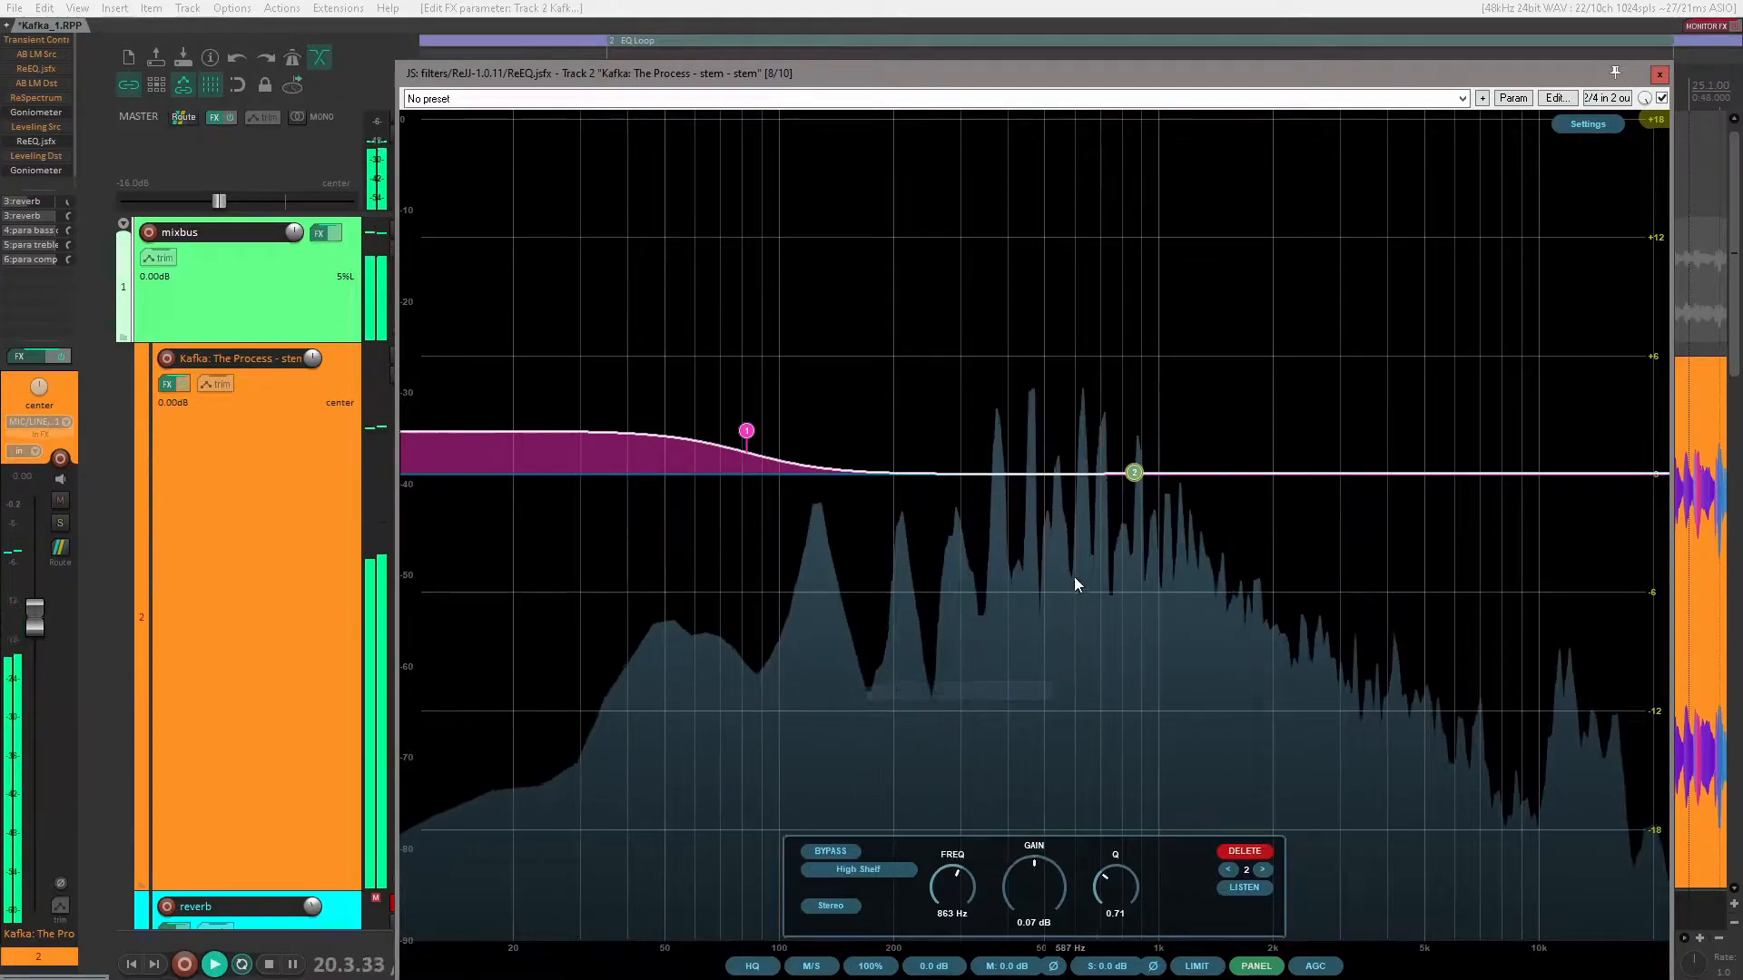
{"action": "left_click_drag", "start_coordinate": [1136, 477], "coordinate": [1136, 558]}
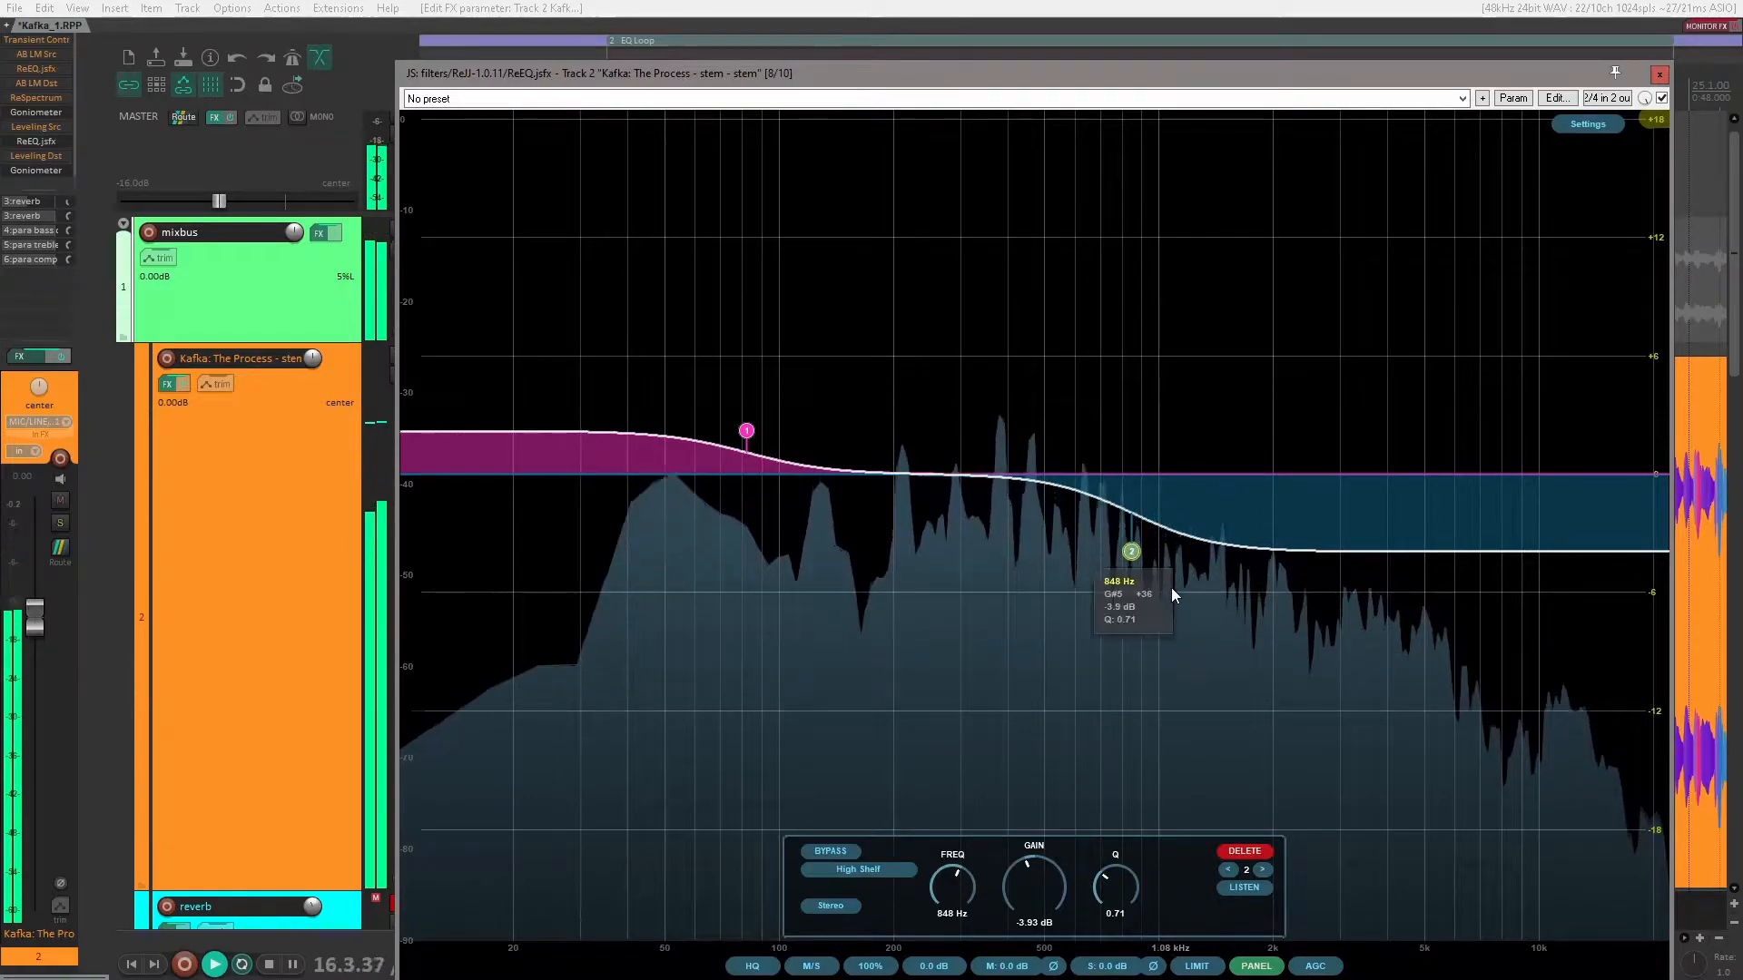
Step: Raise the low shelf to about 10 dB just above 100 Hz and bypass both shelf bands
{"action": "double_click", "coordinate": [1131, 552]}
{"action": "left_click_drag", "start_coordinate": [747, 430], "coordinate": [789, 283]}
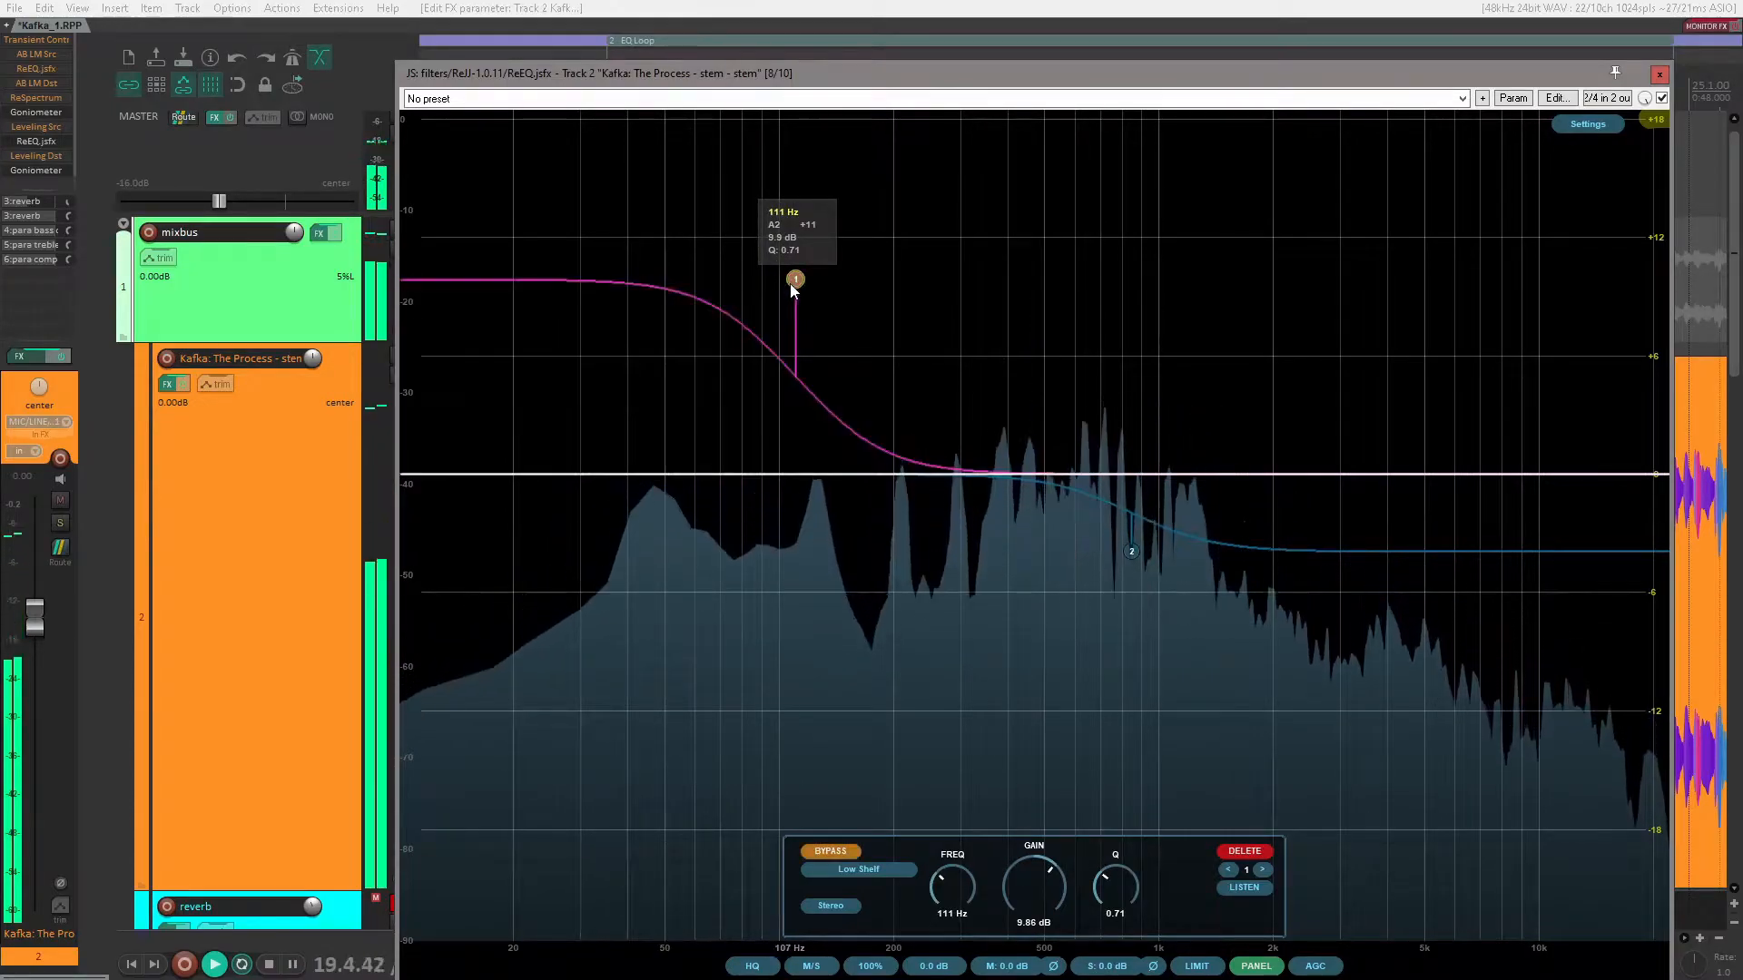
Step: Close the stem track's ReEQ window and stop playback
{"action": "left_click", "coordinate": [1657, 74]}
{"action": "key", "text": "space"}
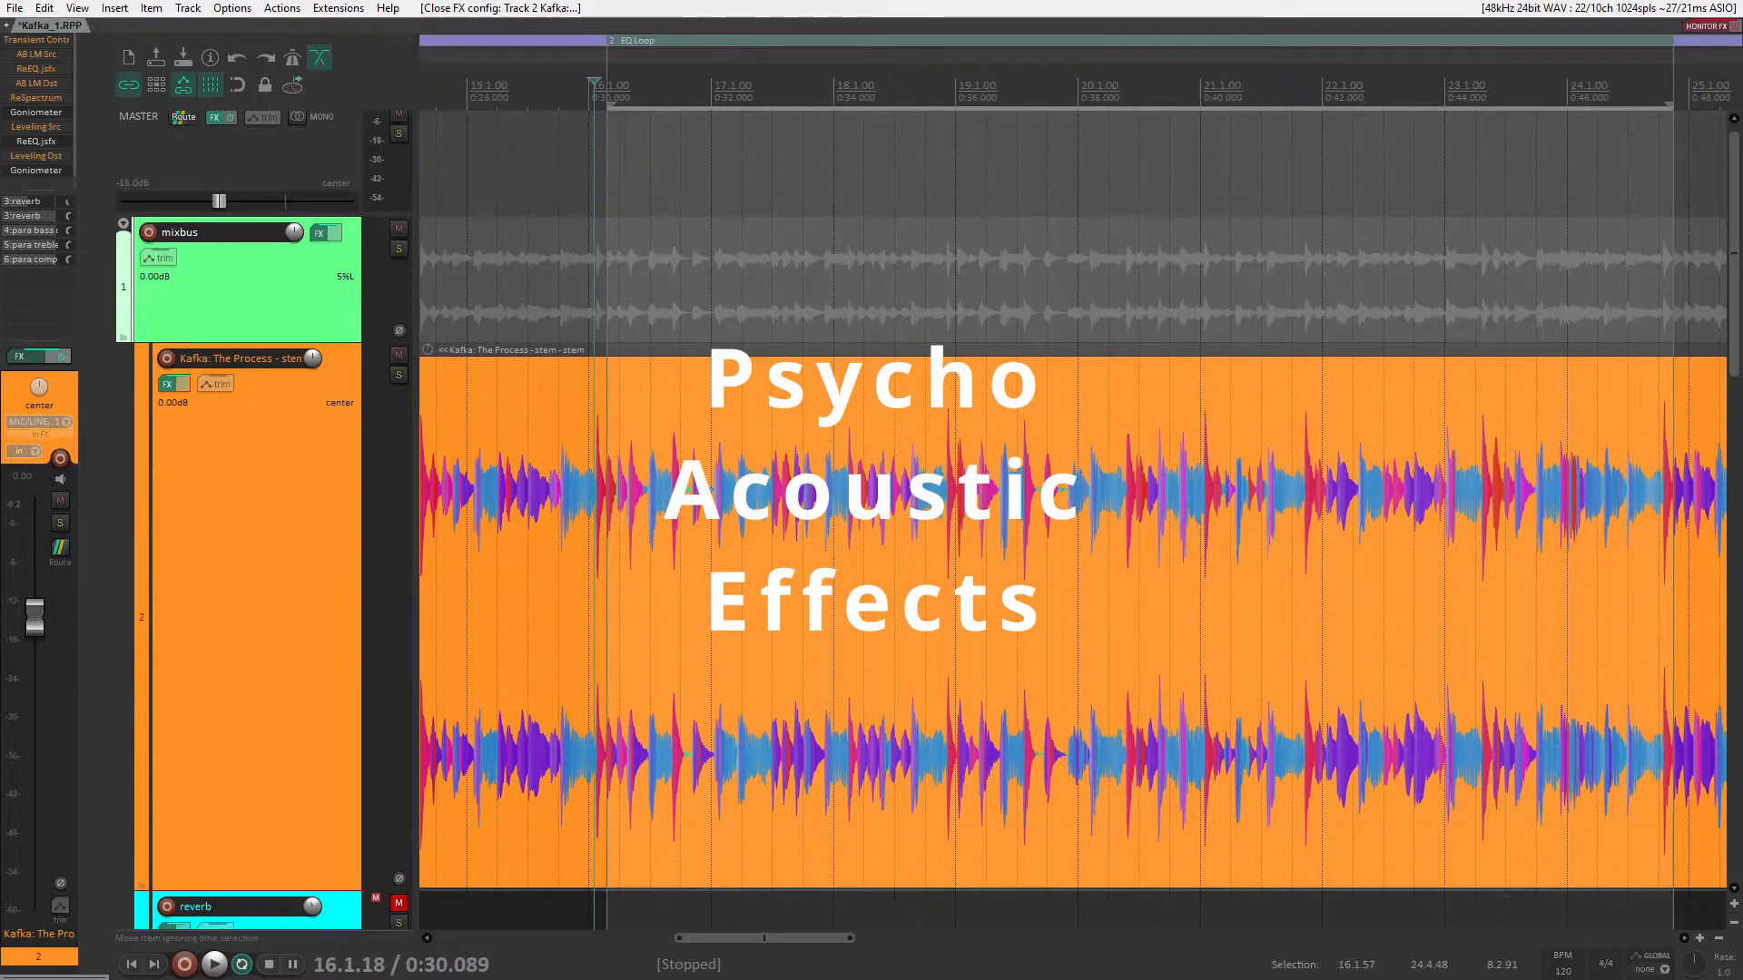
Step: Reopen the stem track's ReEQ and add a third band as a Band Pass at about 81 Hz with a Q of about 9
{"action": "left_click", "coordinate": [34, 144]}
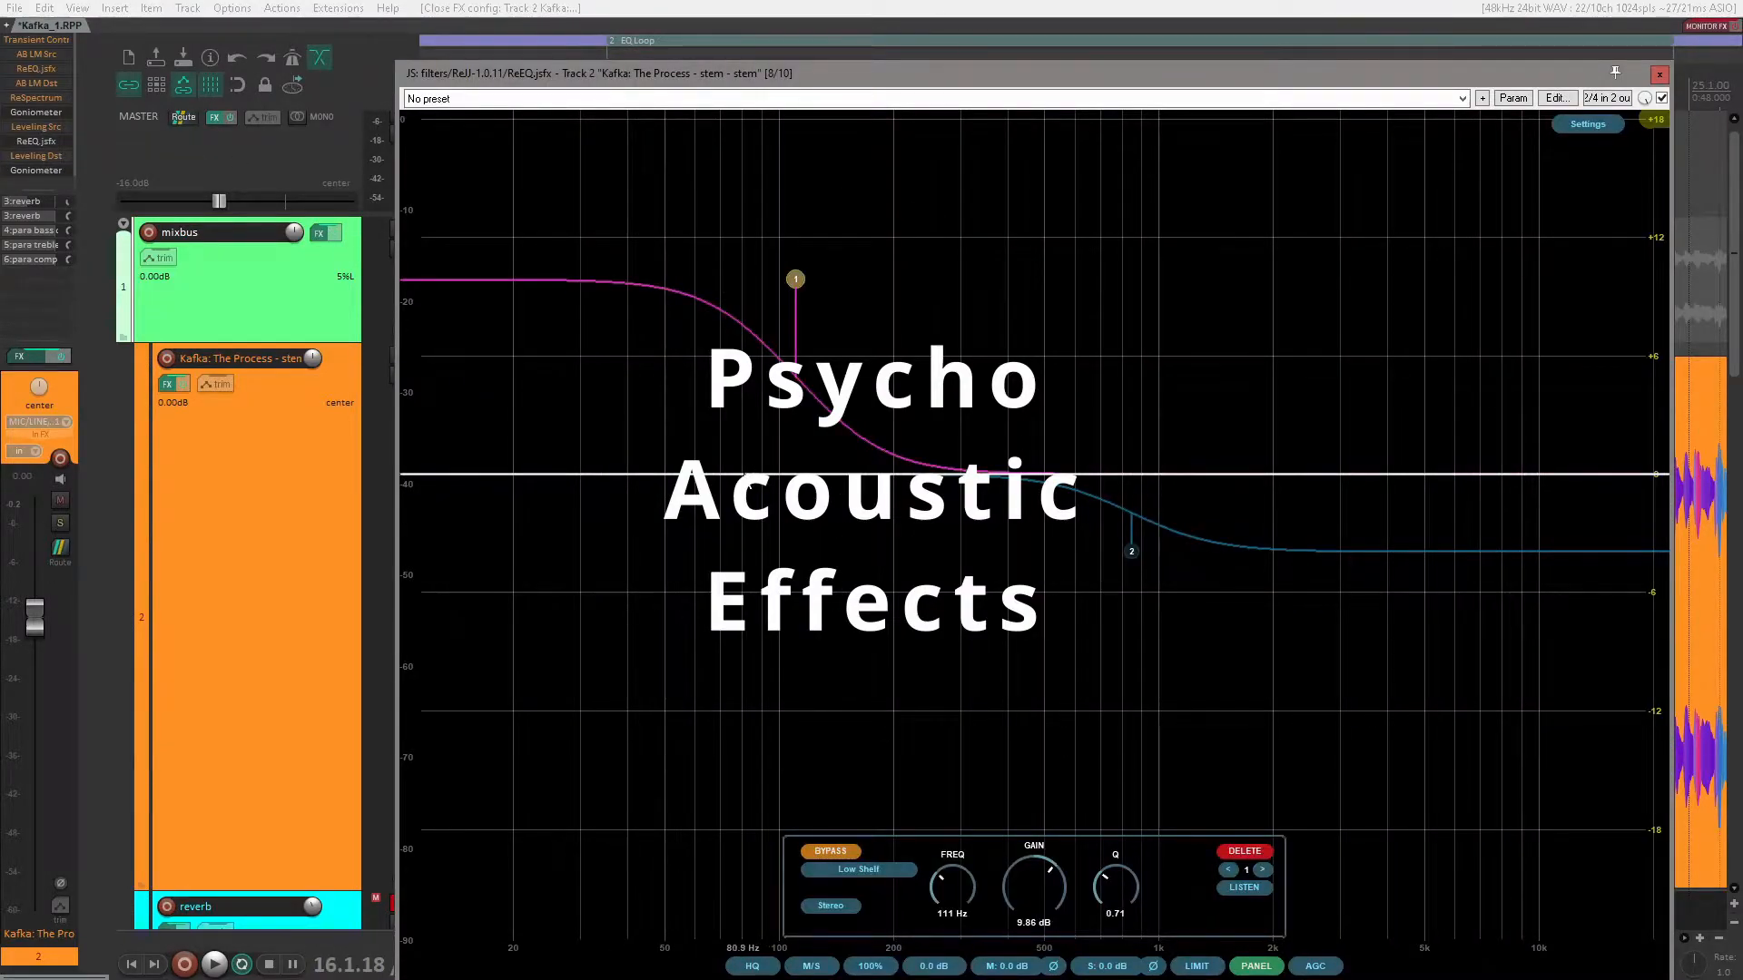
{"action": "double_click", "coordinate": [743, 475]}
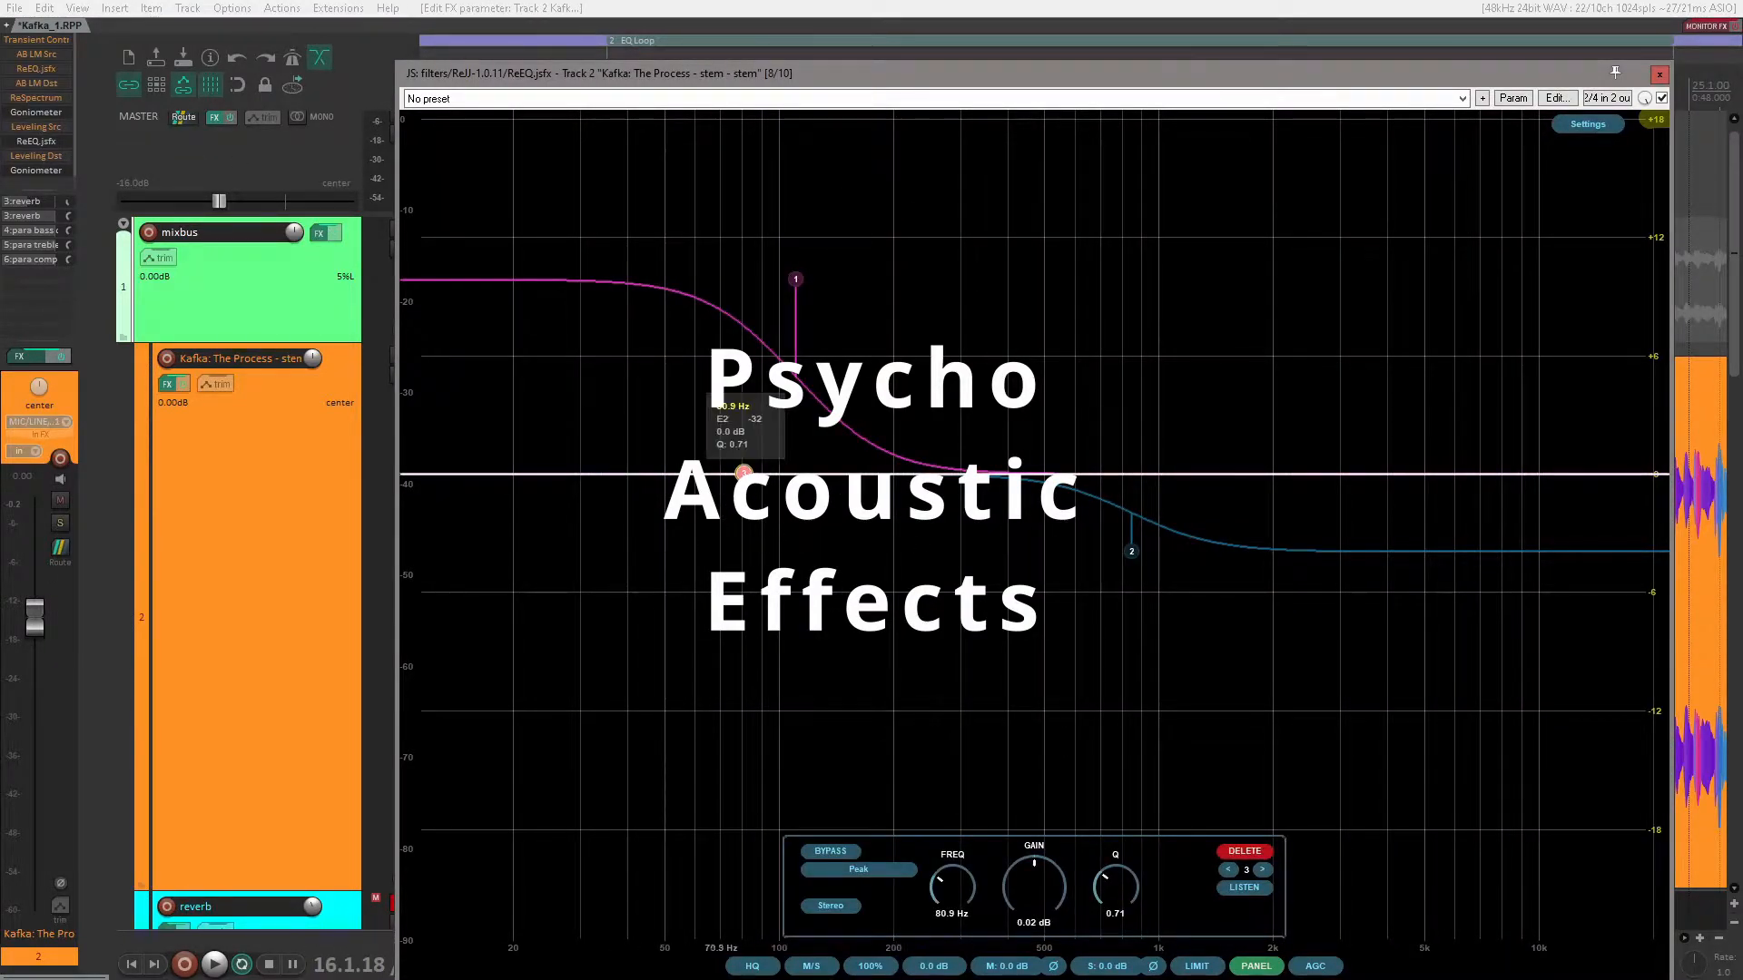
{"action": "left_click", "coordinate": [864, 866]}
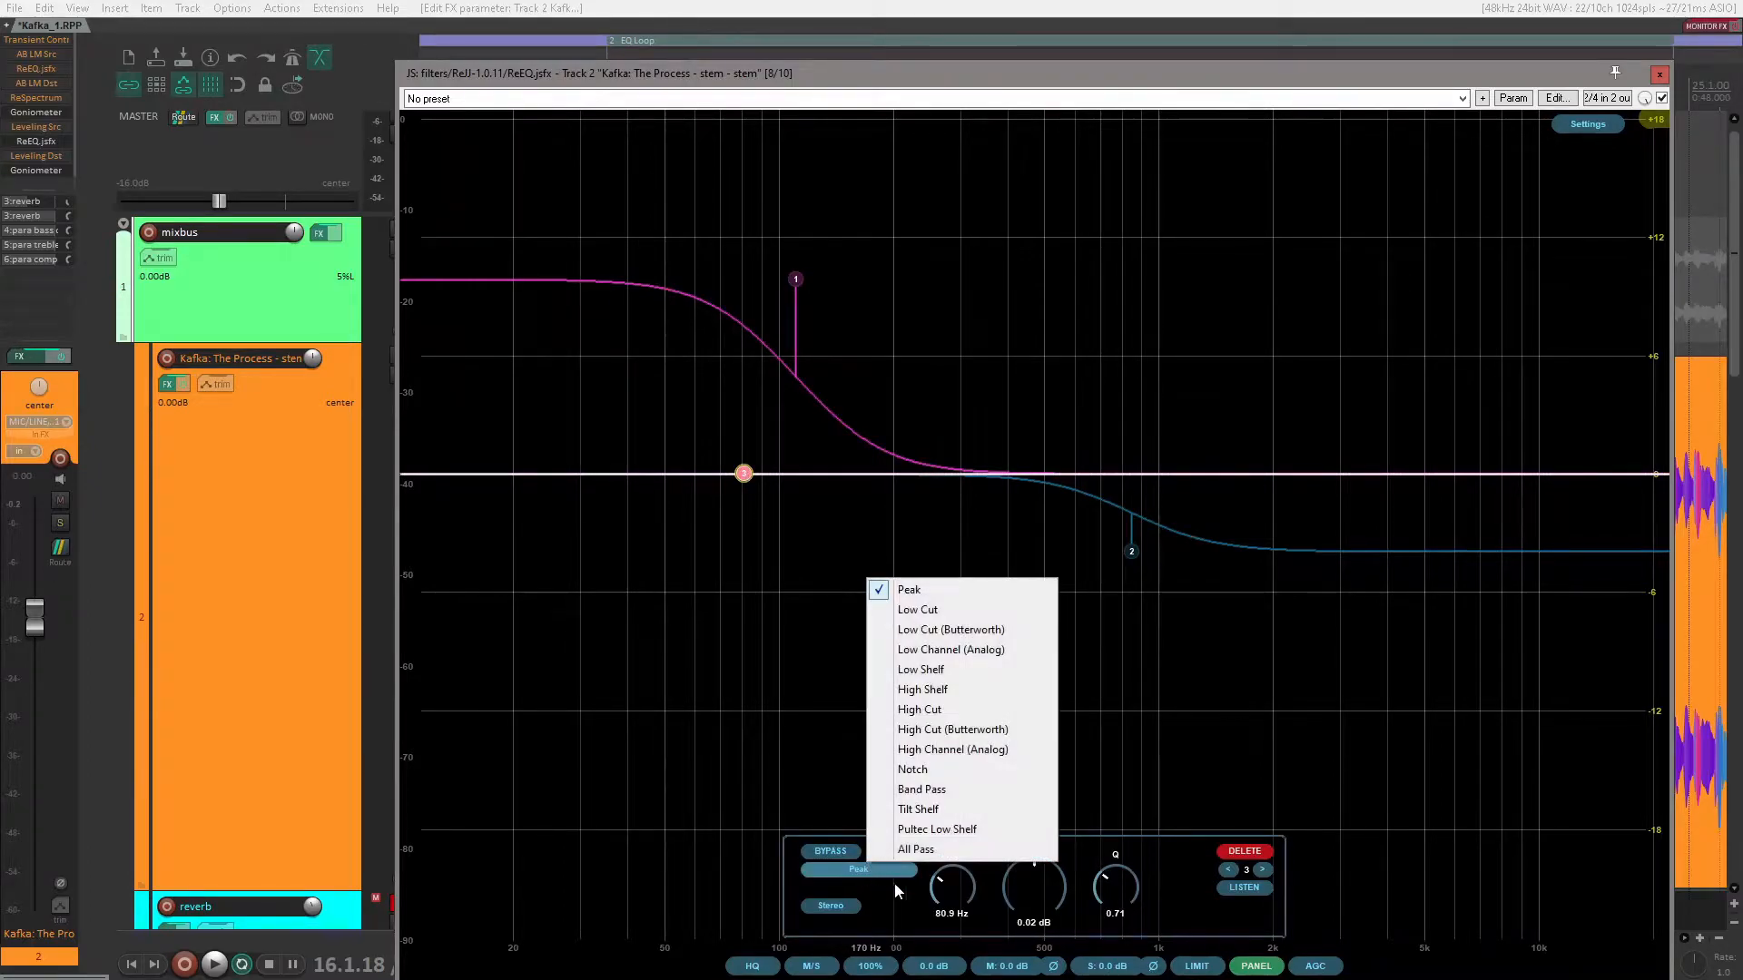
{"action": "left_click", "coordinate": [944, 788]}
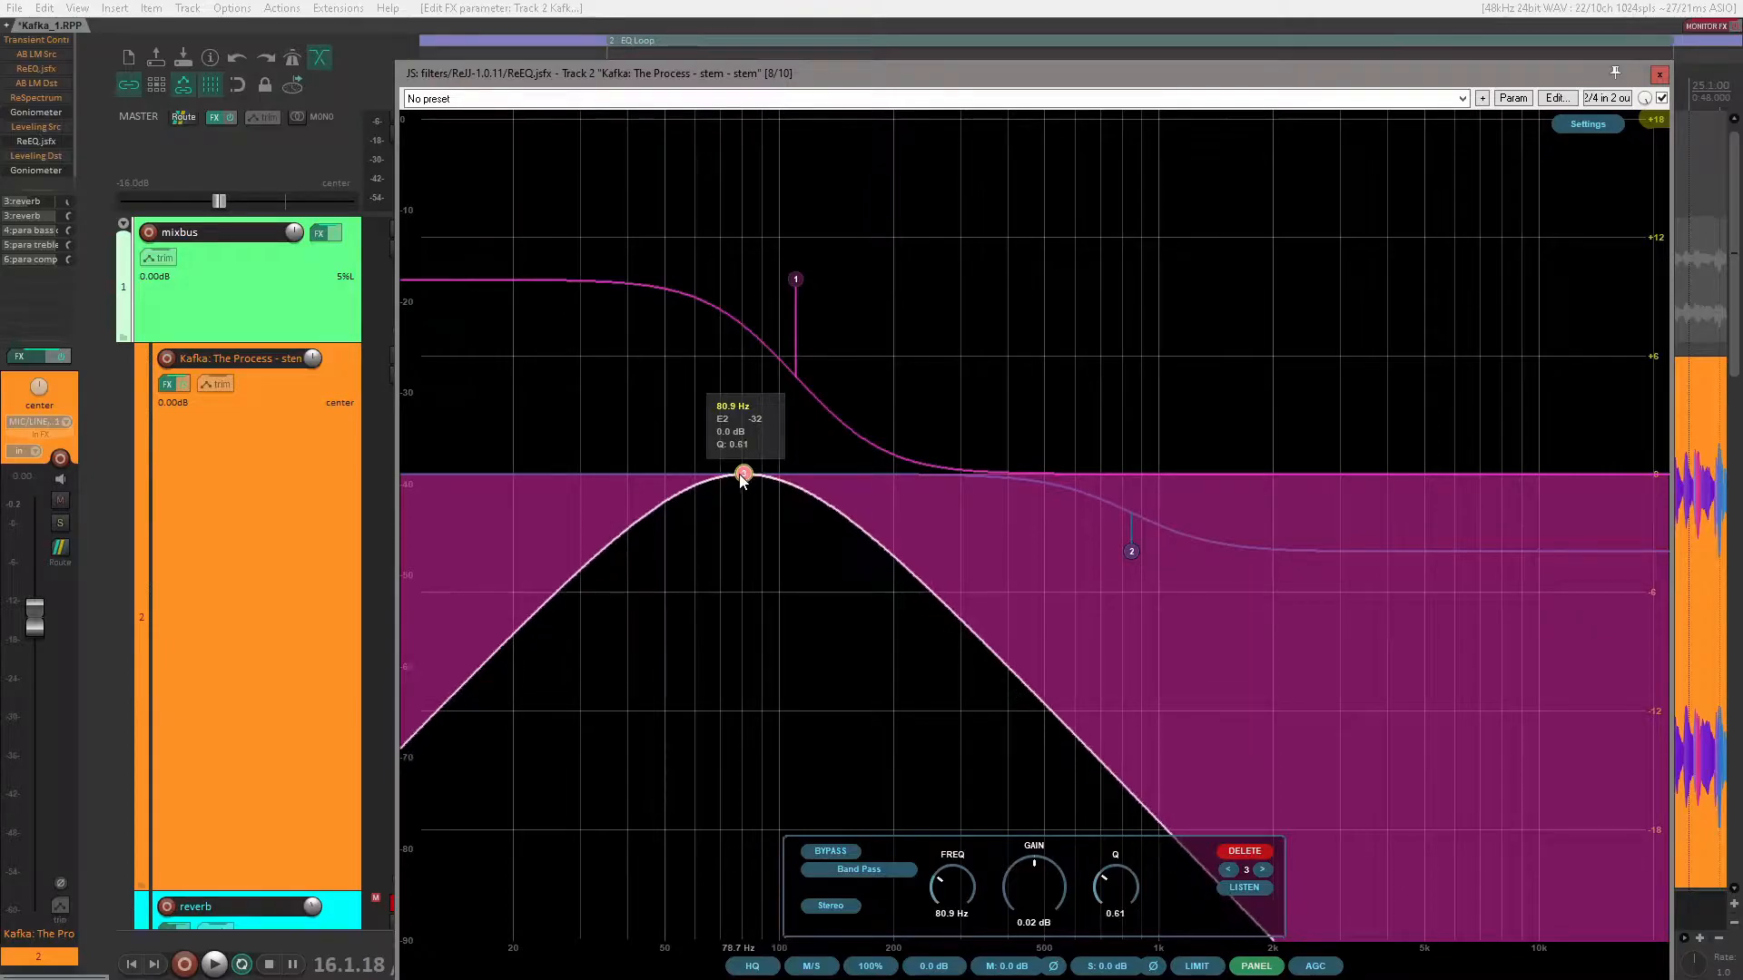
{"action": "scroll", "coordinate": [743, 476], "scroll_direction": "up", "scroll_amount": 5}
{"action": "scroll", "coordinate": [744, 475], "scroll_direction": "up", "scroll_amount": 10}
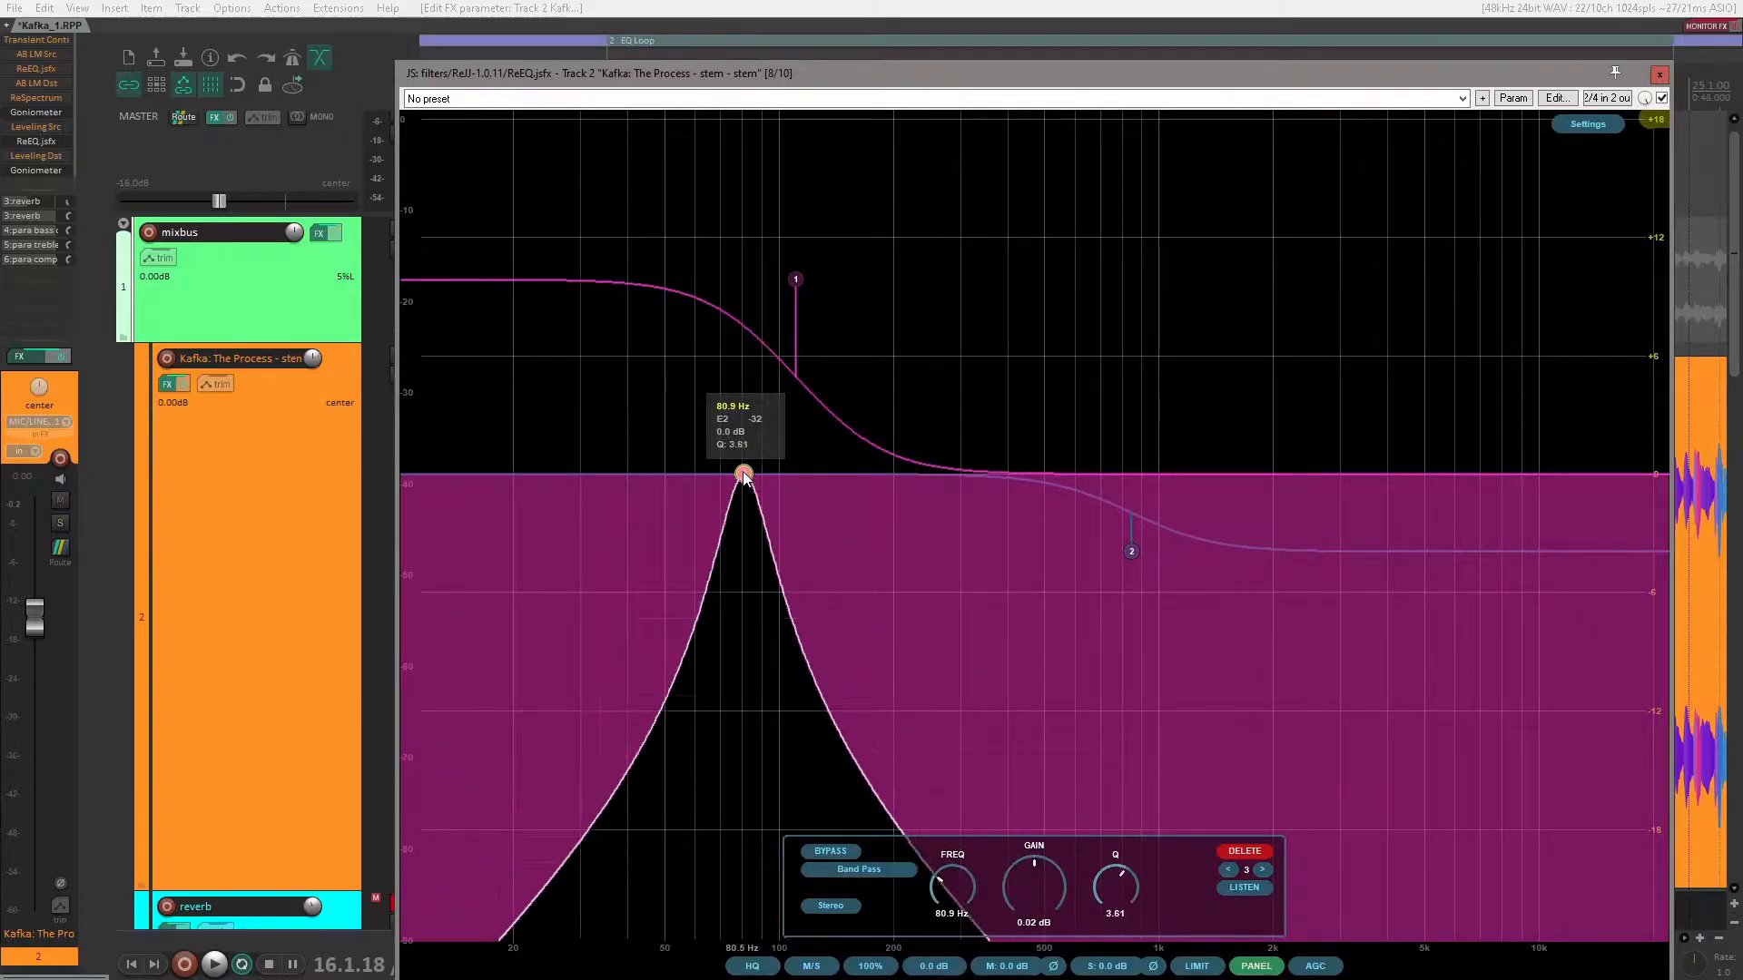
{"action": "scroll", "coordinate": [743, 475], "scroll_direction": "down", "scroll_amount": 2}
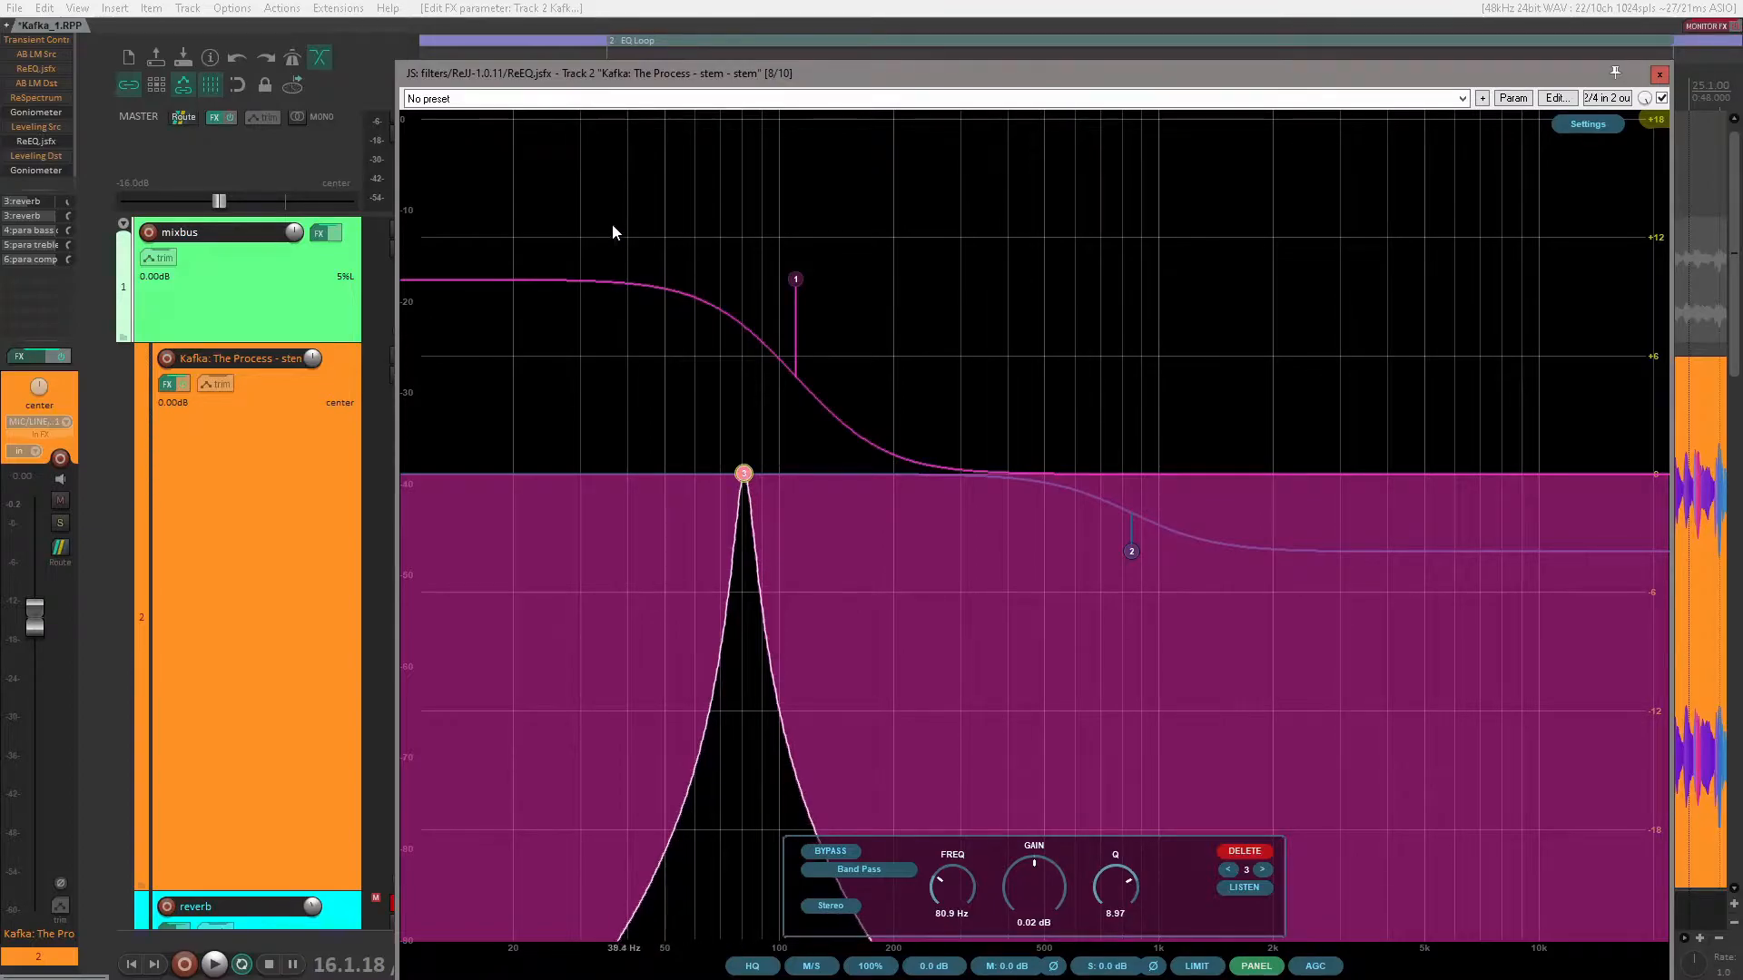
Step: Play the loop through the band pass and widen it to a Q of about 6.1
{"action": "left_click", "coordinate": [214, 964]}
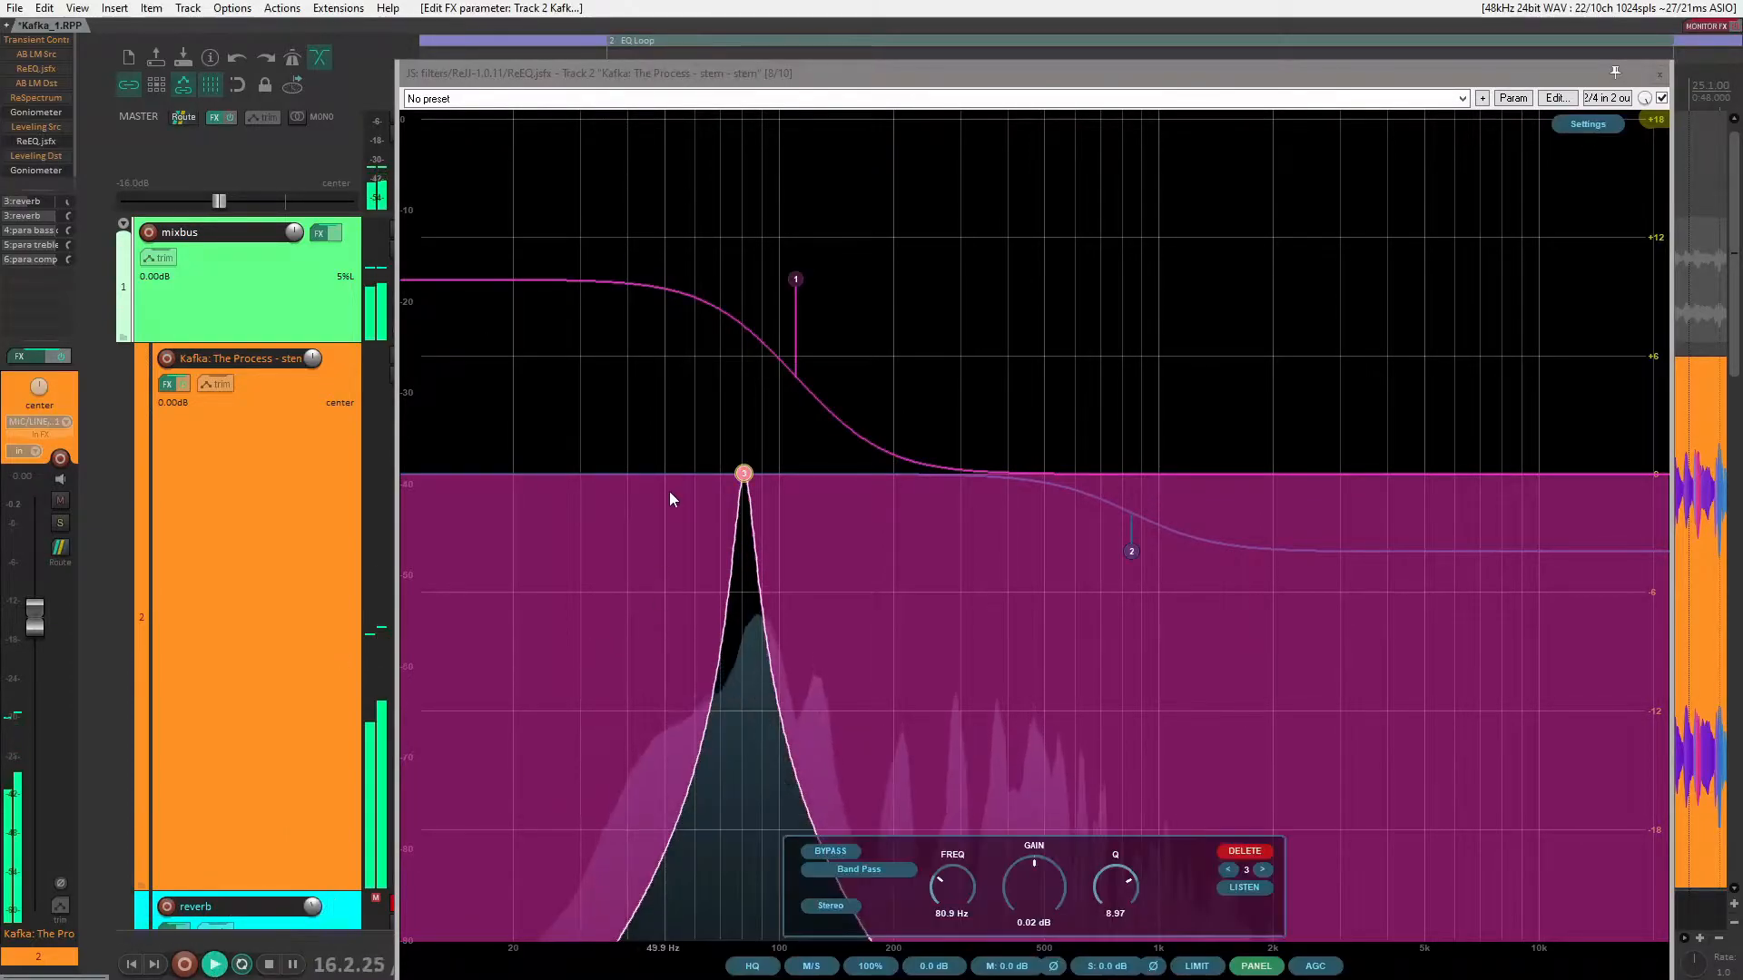
{"action": "scroll", "coordinate": [745, 481], "scroll_direction": "down", "scroll_amount": 2}
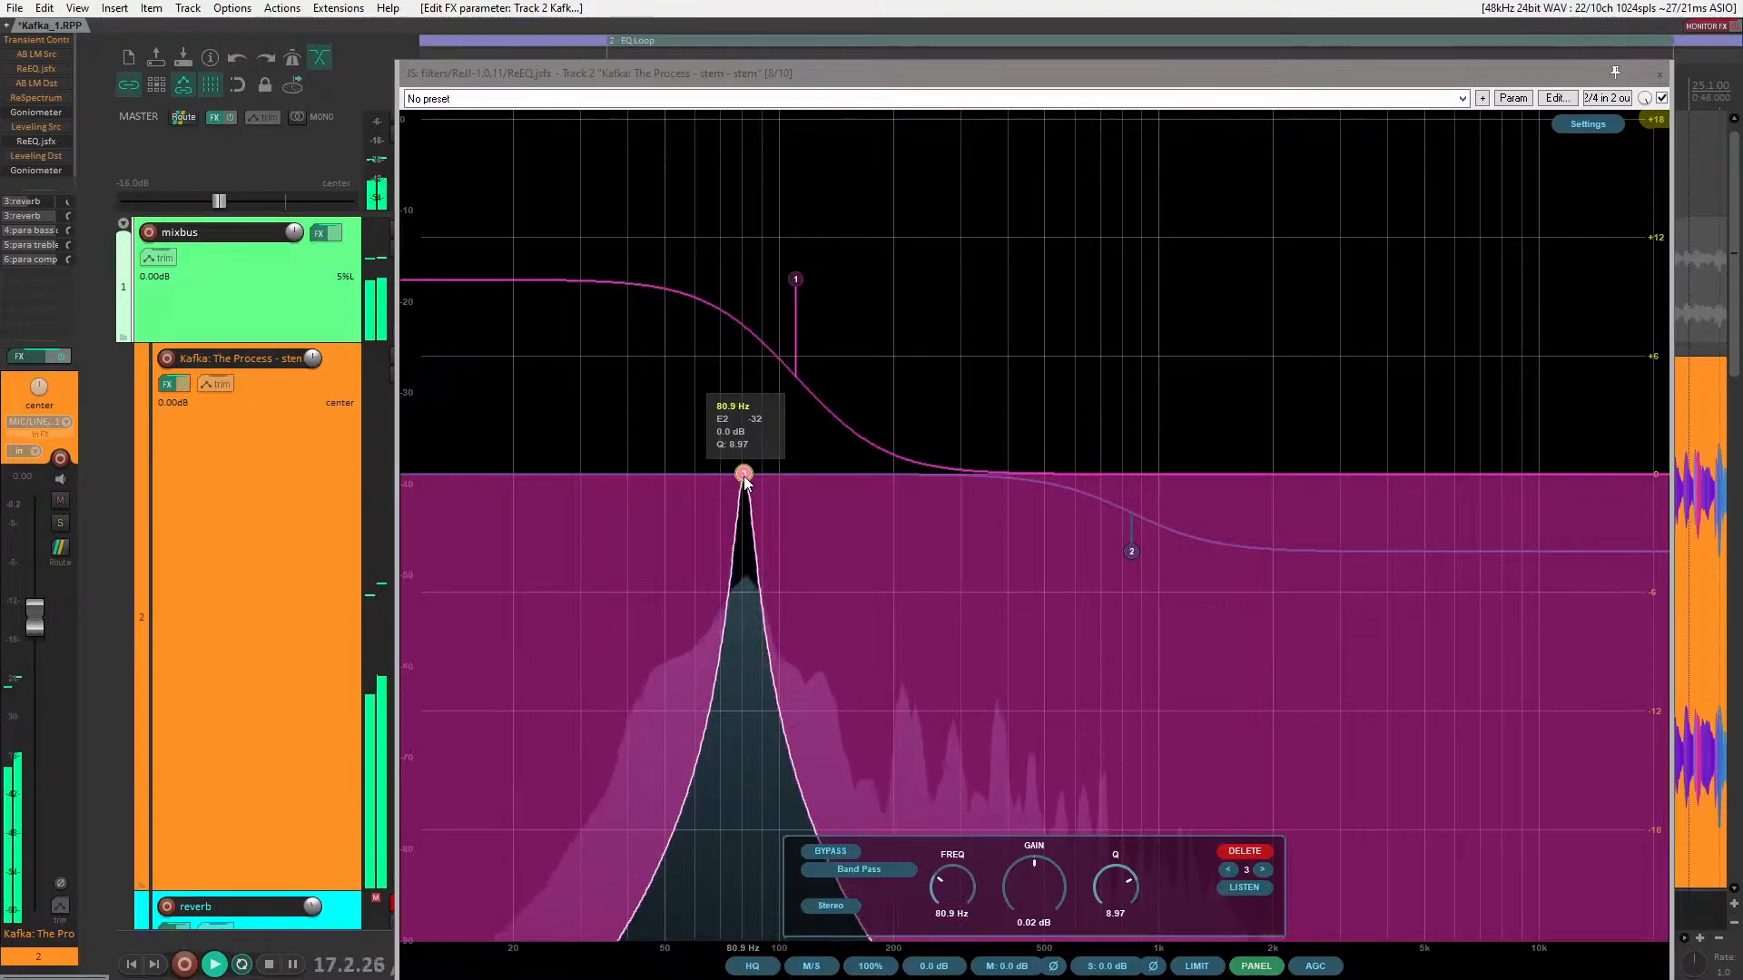
{"action": "scroll", "coordinate": [744, 482], "scroll_direction": "down", "scroll_amount": 1}
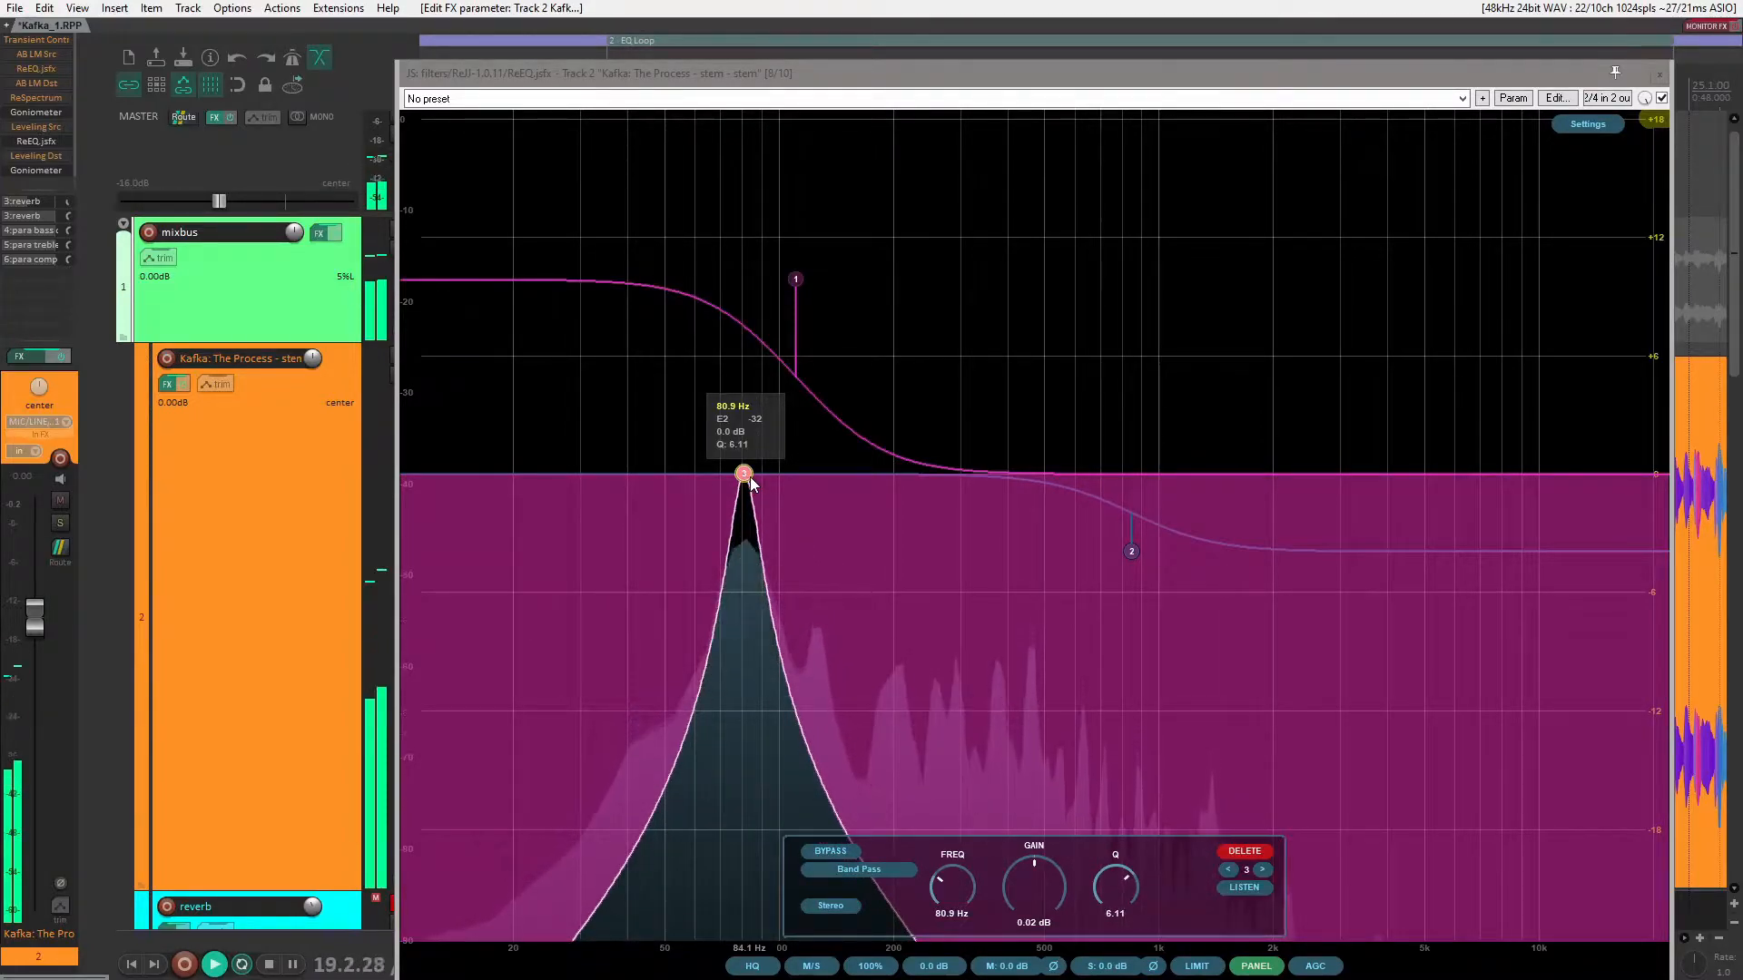
{"action": "mouse_move", "coordinate": [221, 200]}
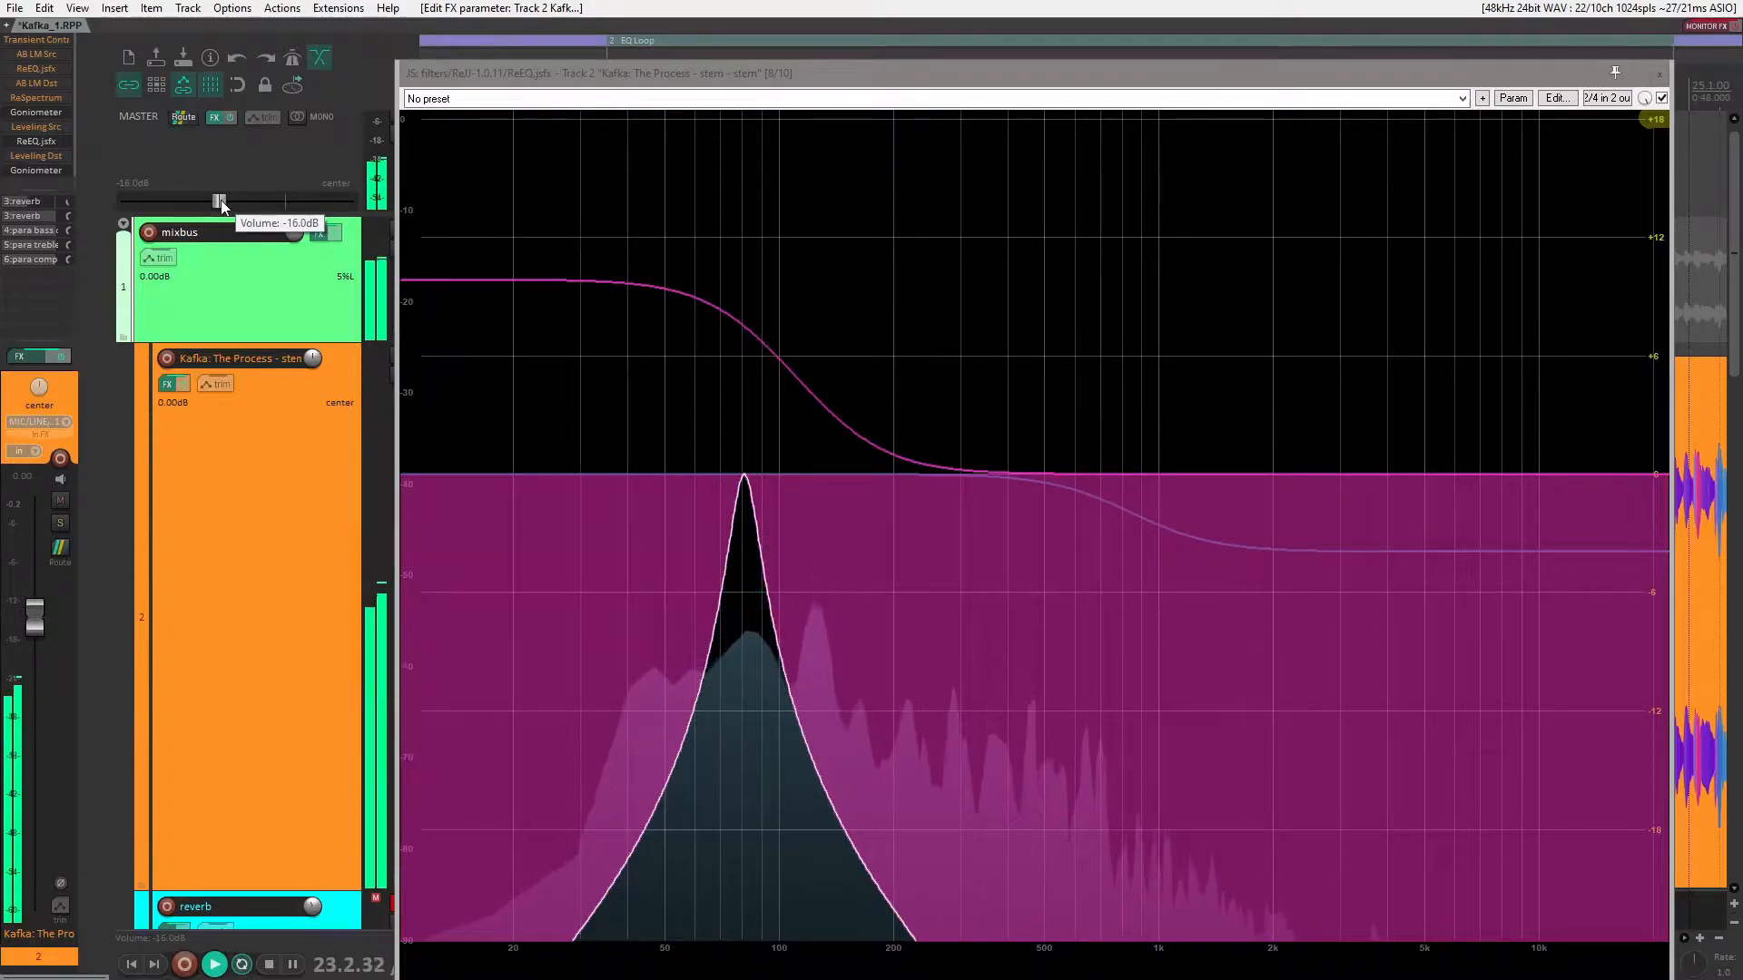
{"action": "mouse_move", "coordinate": [757, 451]}
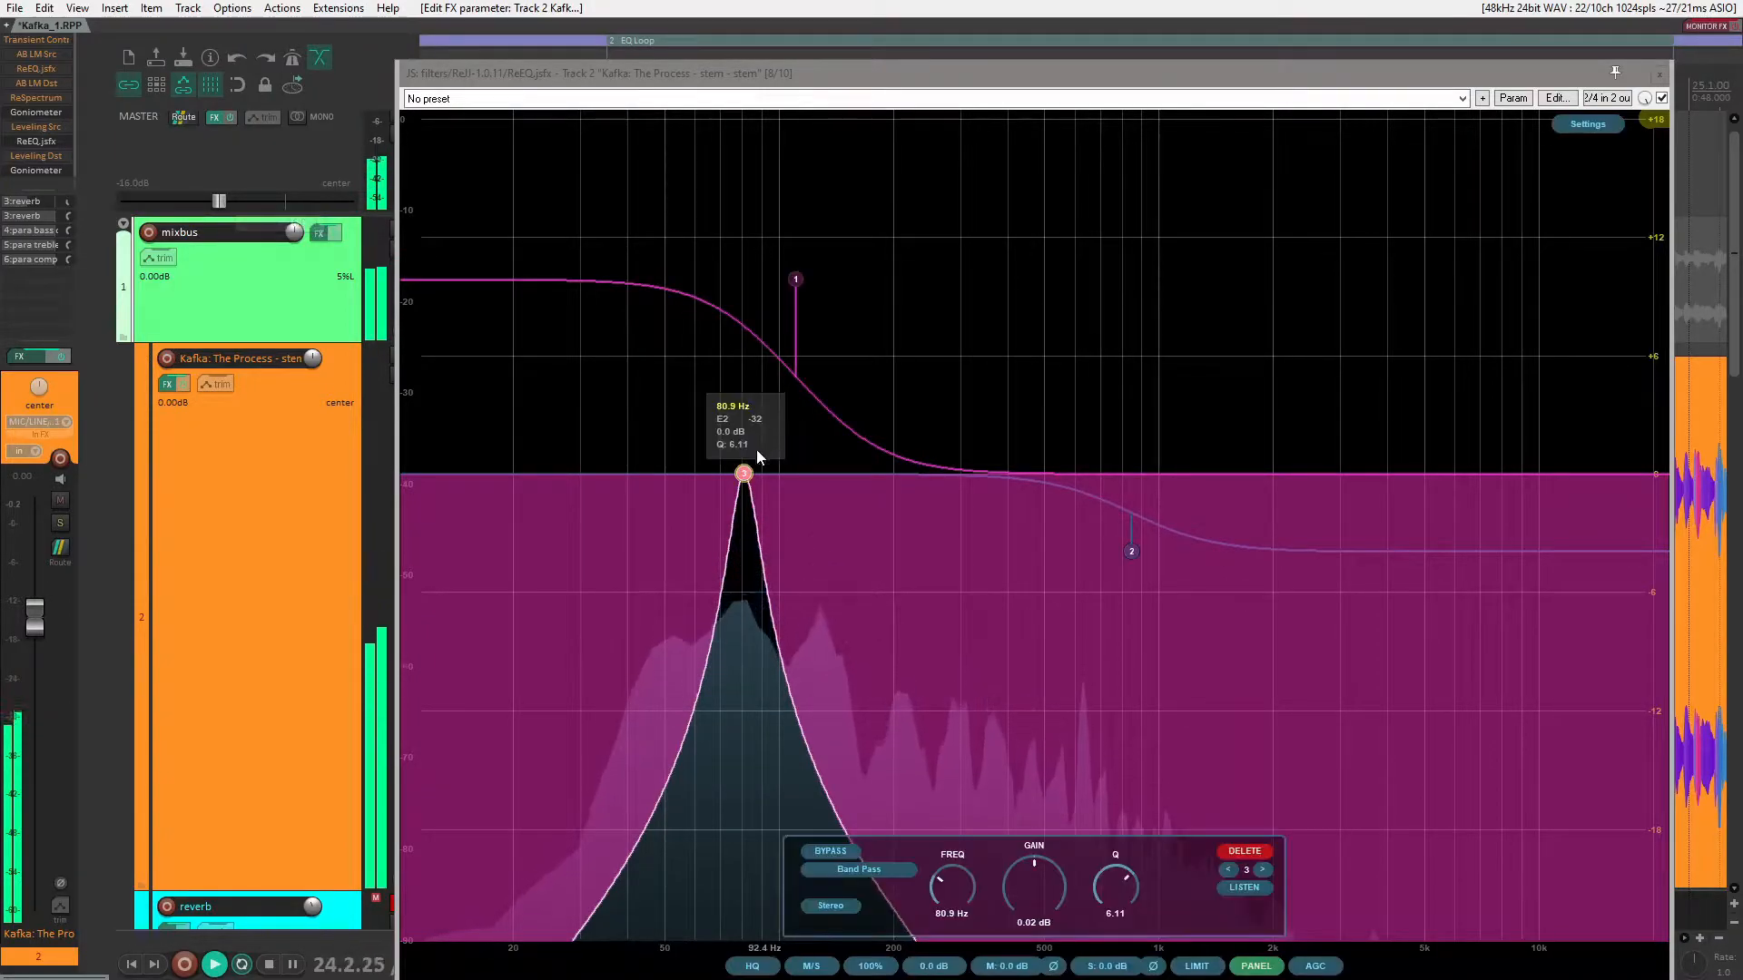
Step: Lower the band pass to about 20 Hz and shift the bypassed high shelf to about 1.1 kHz at about -4.2 dB
{"action": "left_click_drag", "start_coordinate": [745, 474], "coordinate": [514, 474]}
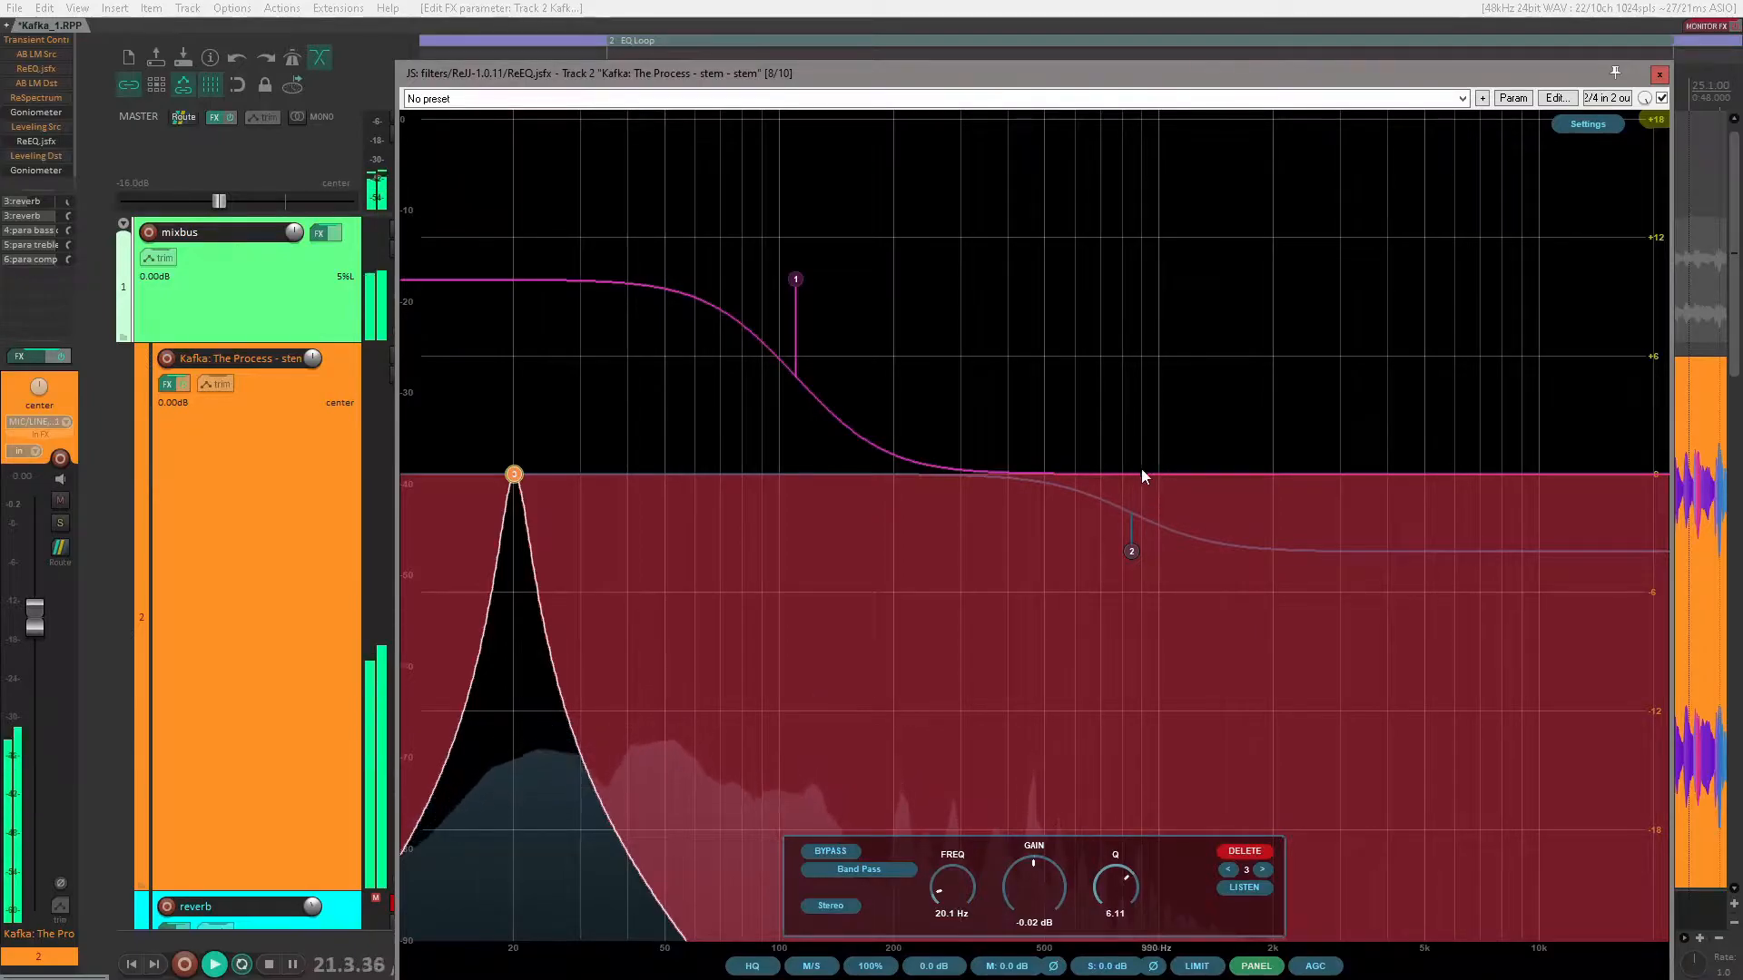
{"action": "left_click_drag", "start_coordinate": [1125, 543], "coordinate": [1175, 554]}
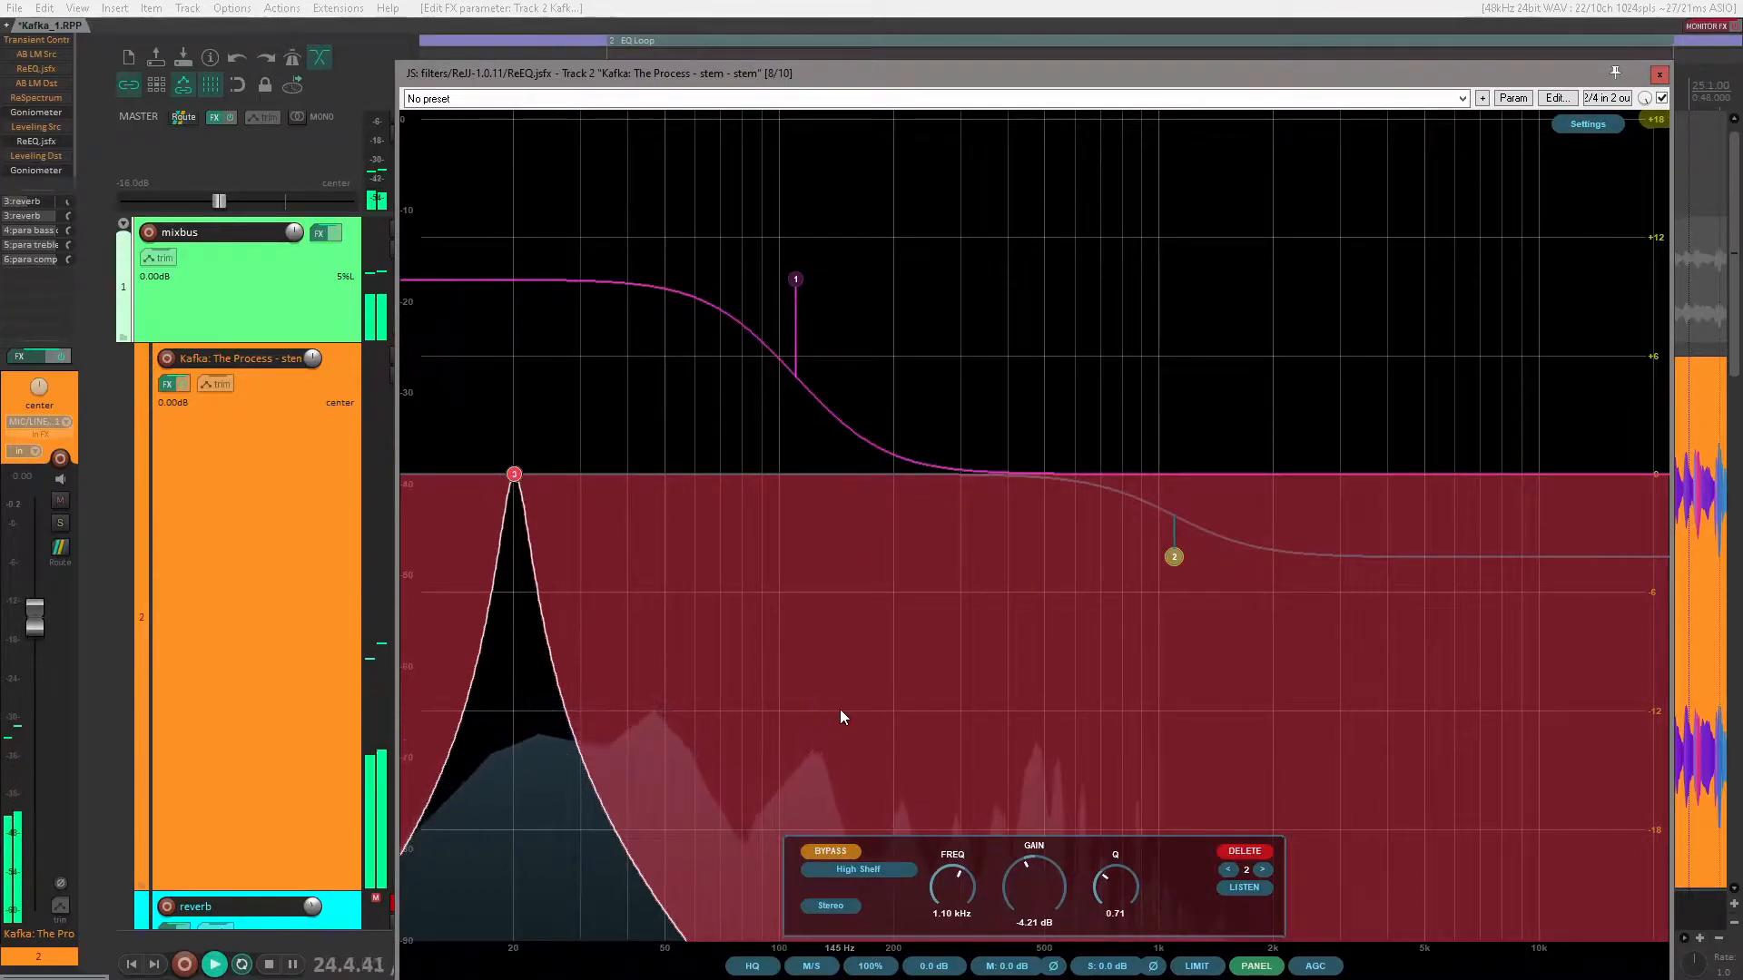
{"action": "left_click", "coordinate": [513, 475]}
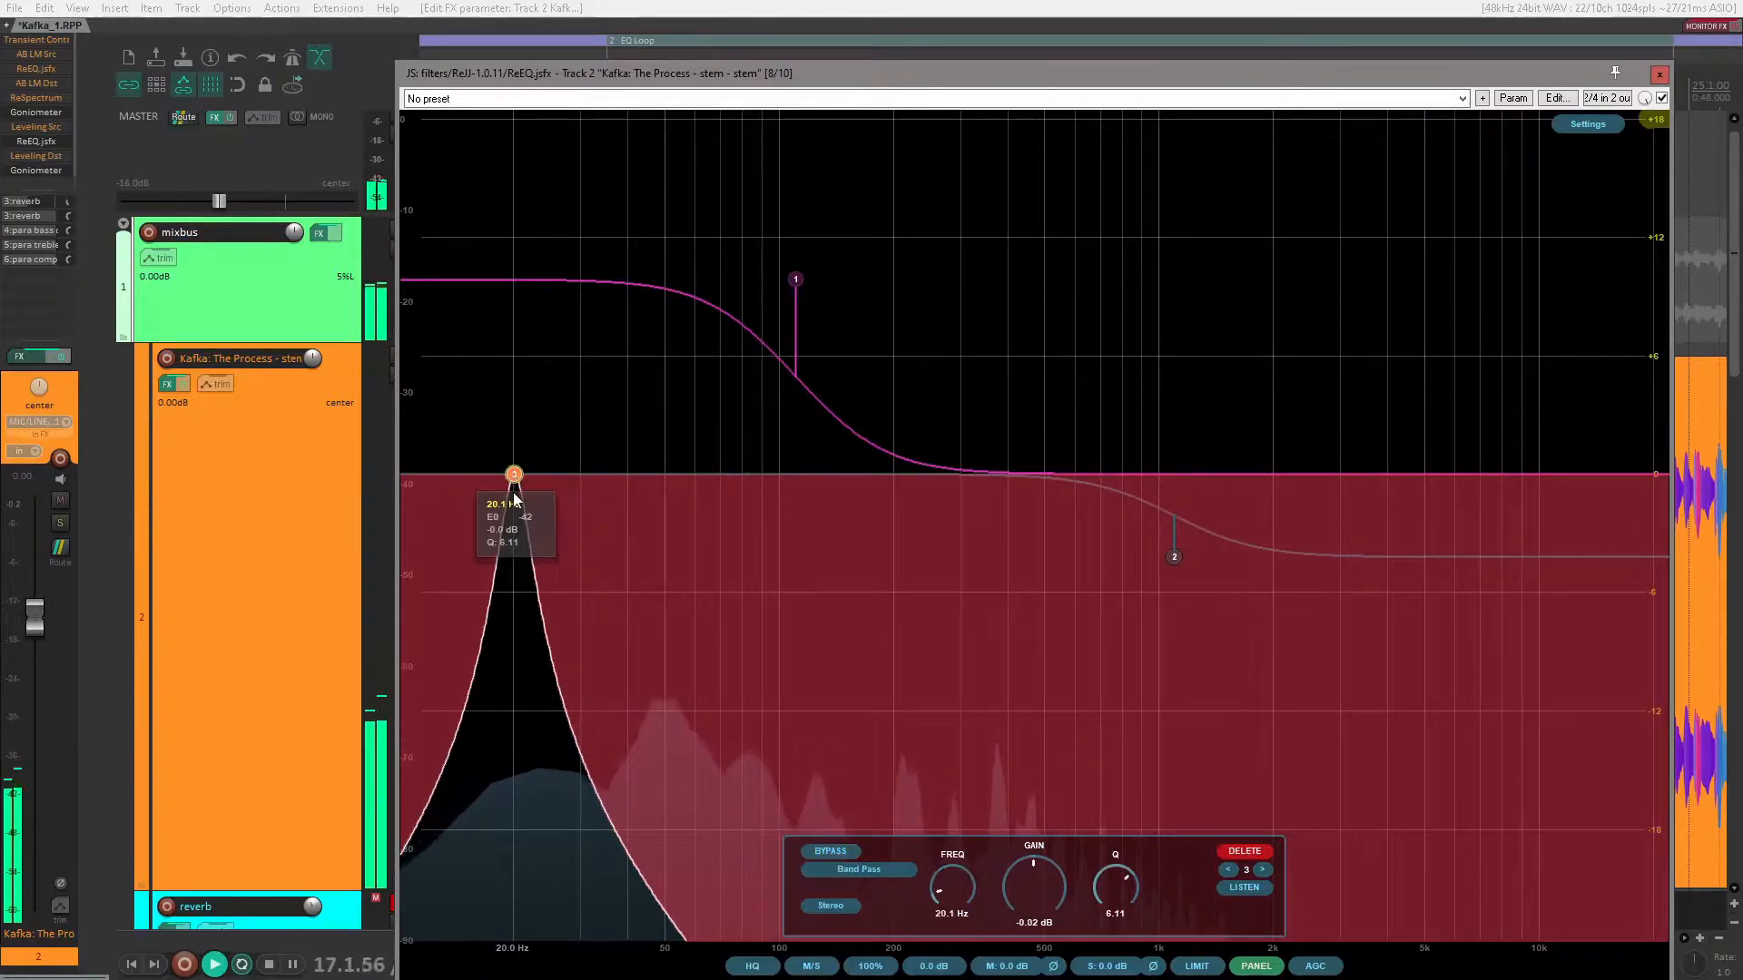
Step: Audition the band pass slightly above 20 Hz with the master volume at 0 dB, and stop playback
{"action": "left_click_drag", "start_coordinate": [219, 200], "coordinate": [209, 201]}
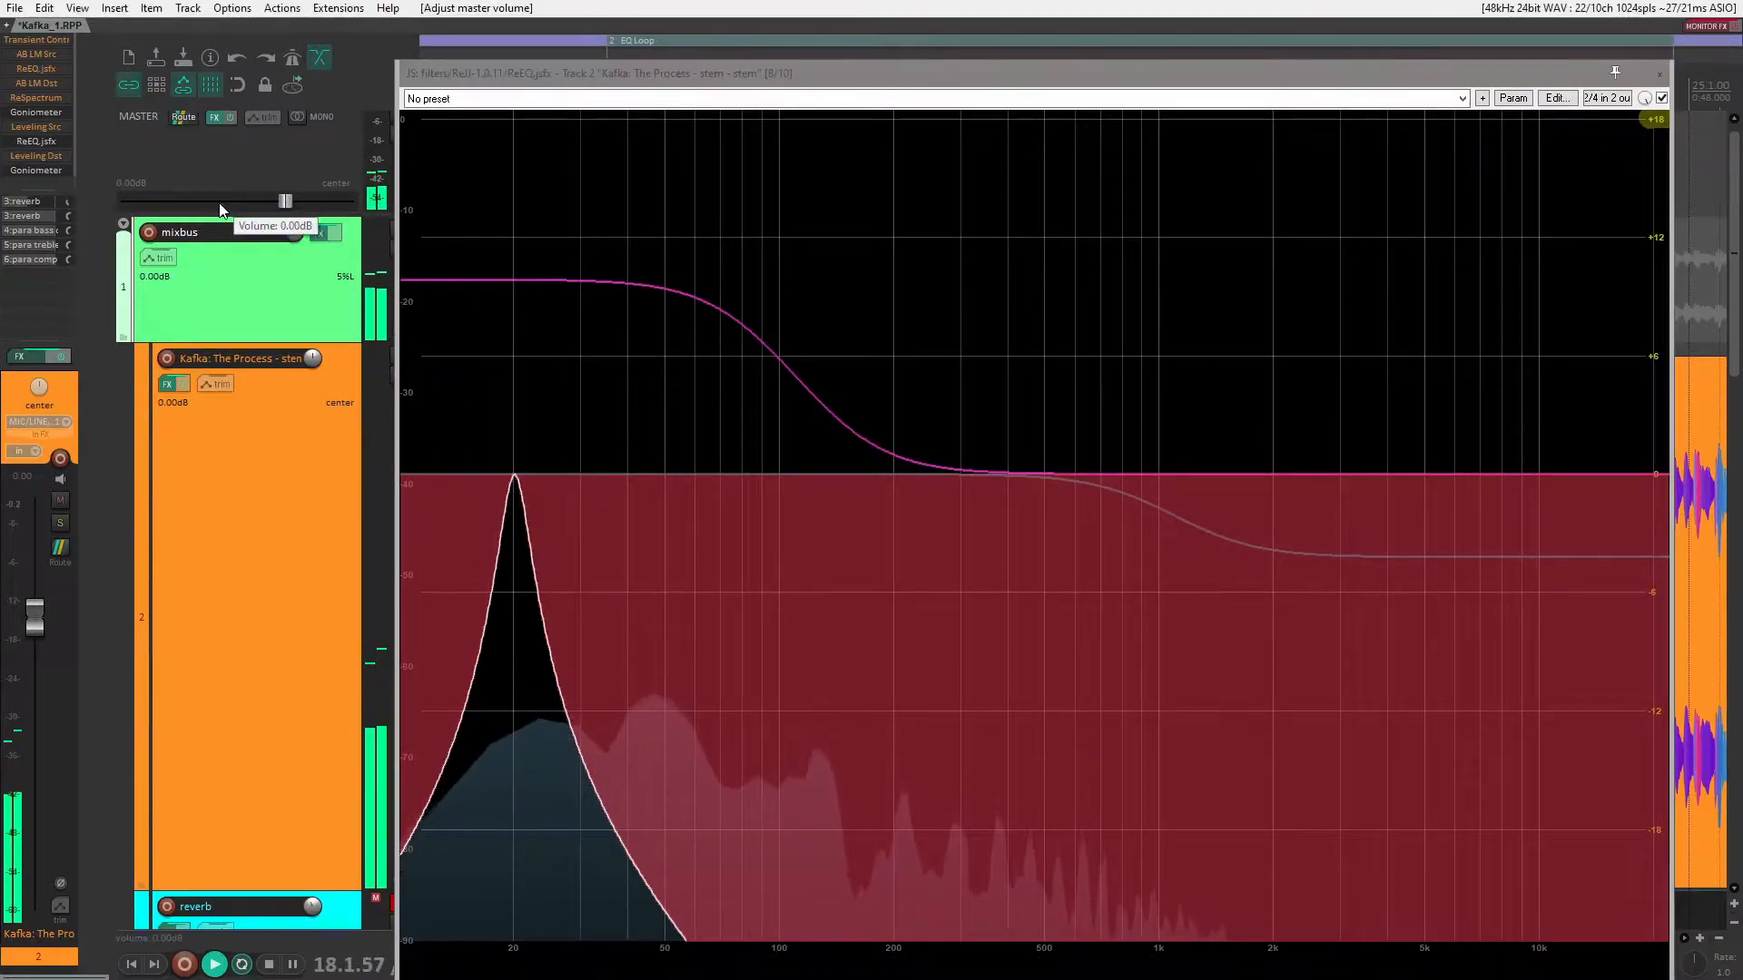
{"action": "double_click", "coordinate": [209, 201]}
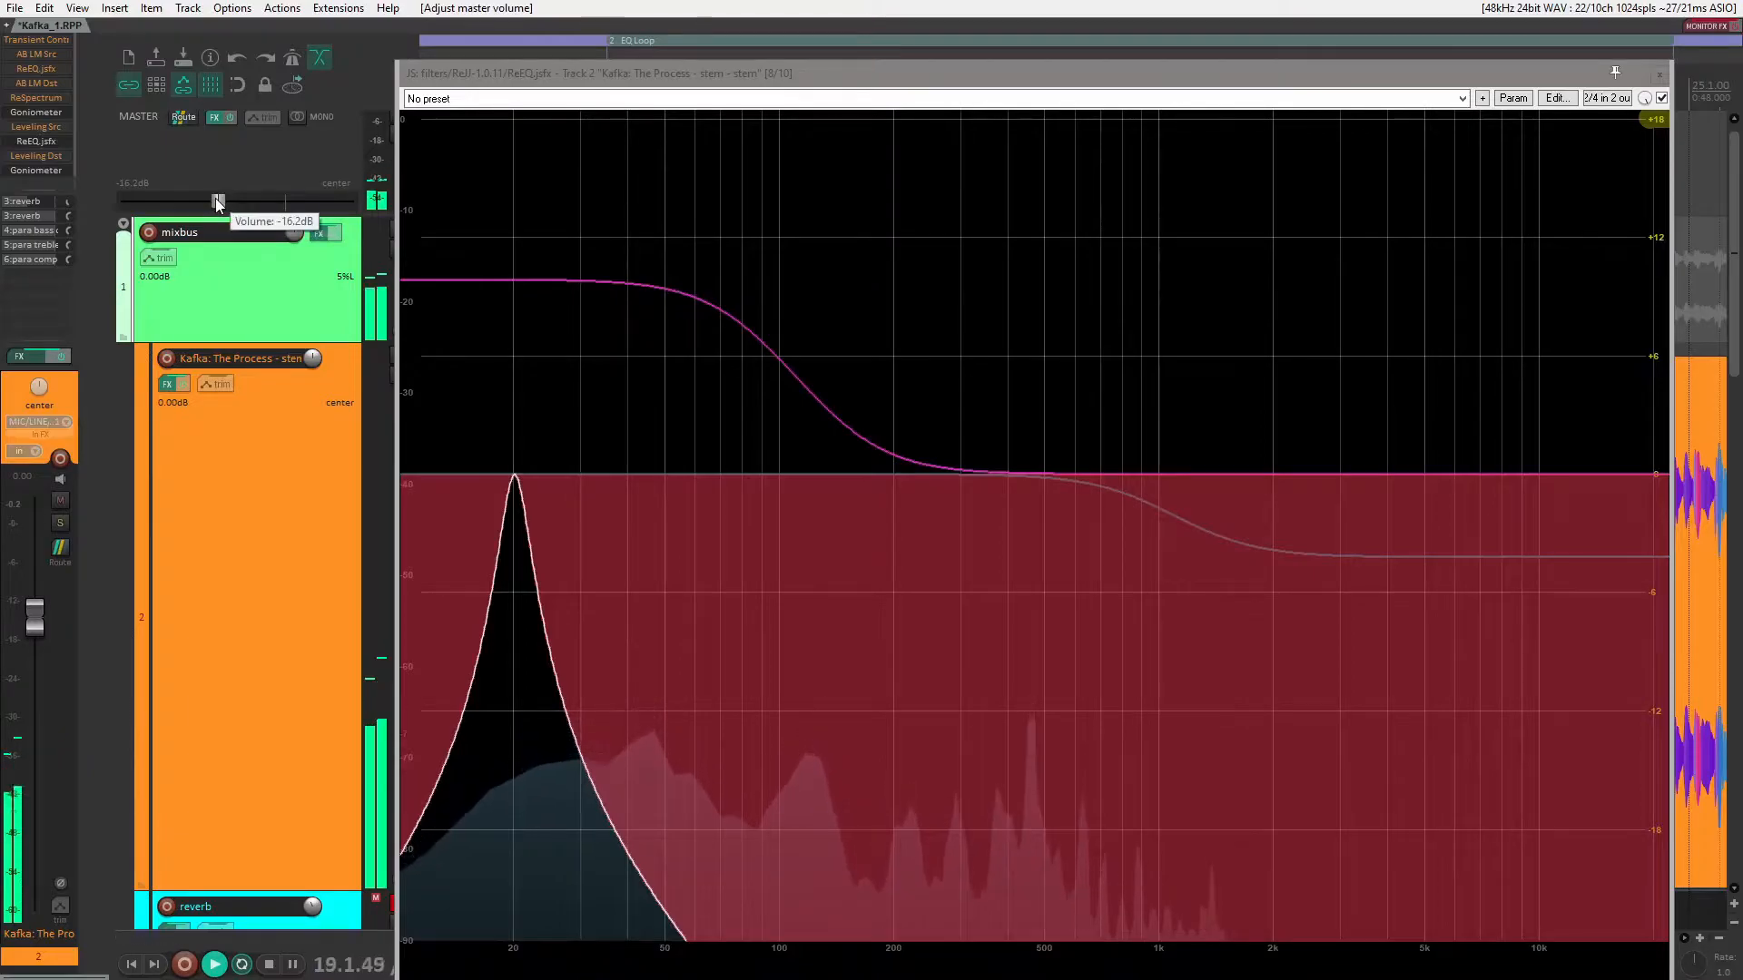
{"action": "mouse_move", "coordinate": [514, 484]}
{"action": "left_mouse_down"}
{"action": "mouse_move", "coordinate": [1667, 484]}
{"action": "mouse_move", "coordinate": [862, 501]}
{"action": "mouse_move", "coordinate": [481, 481]}
{"action": "left_mouse_up"}
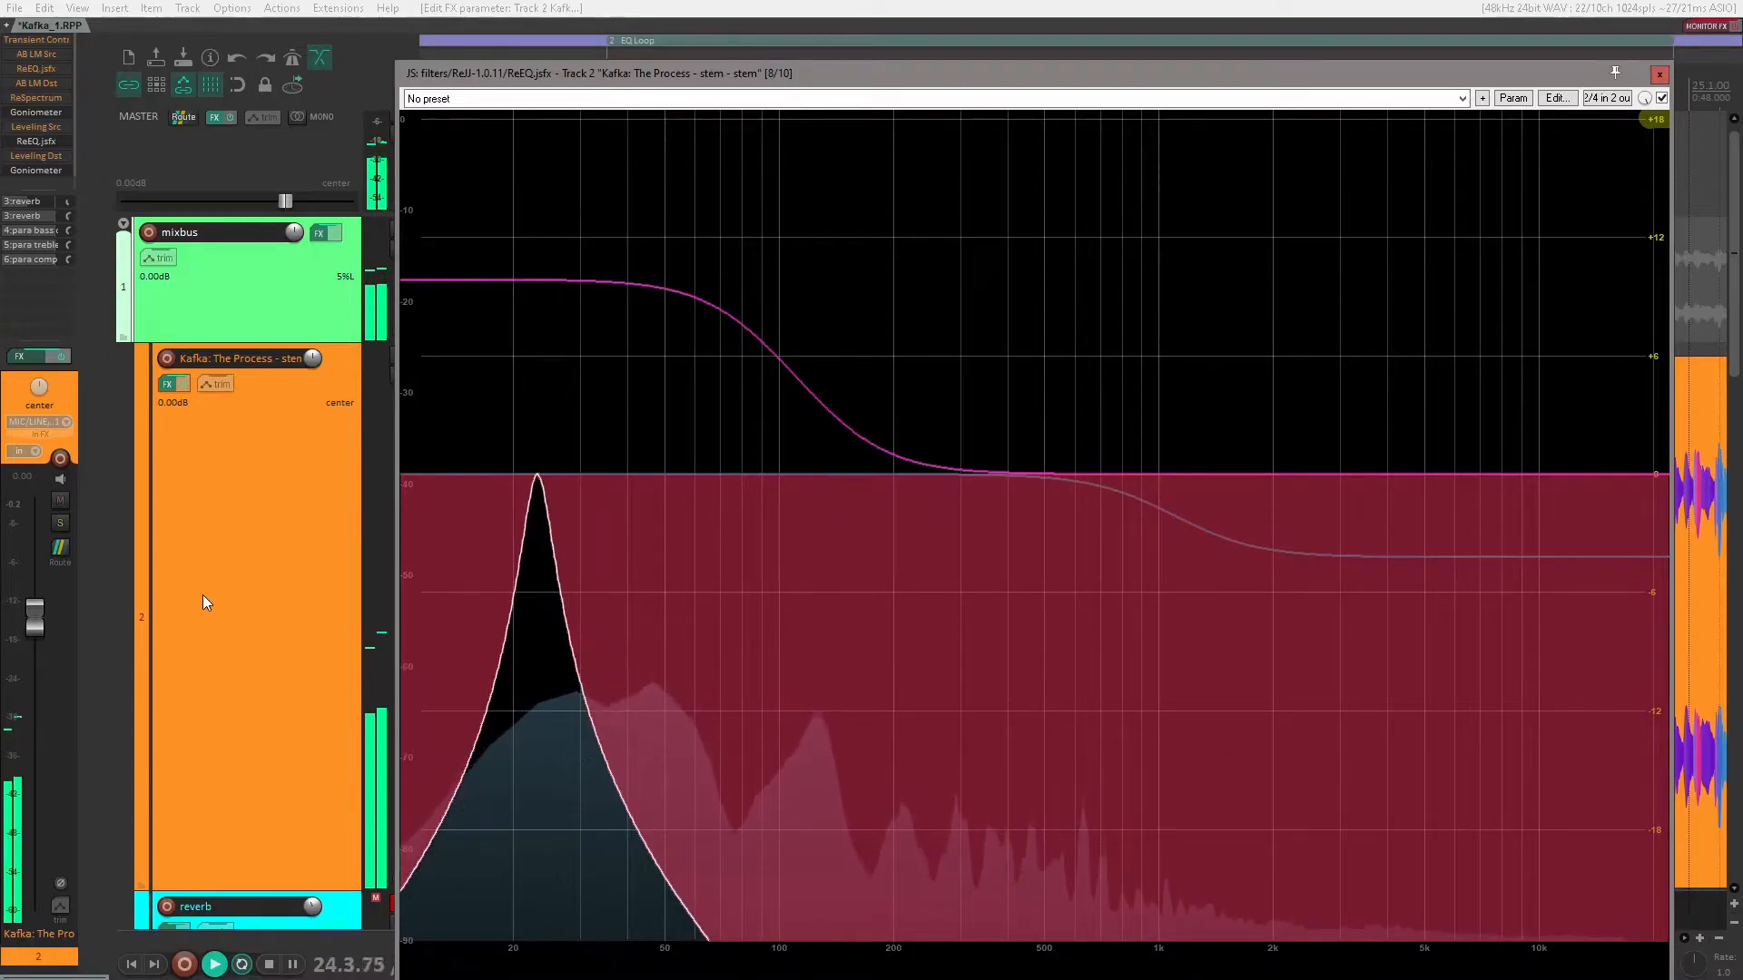
{"action": "key", "text": "space"}
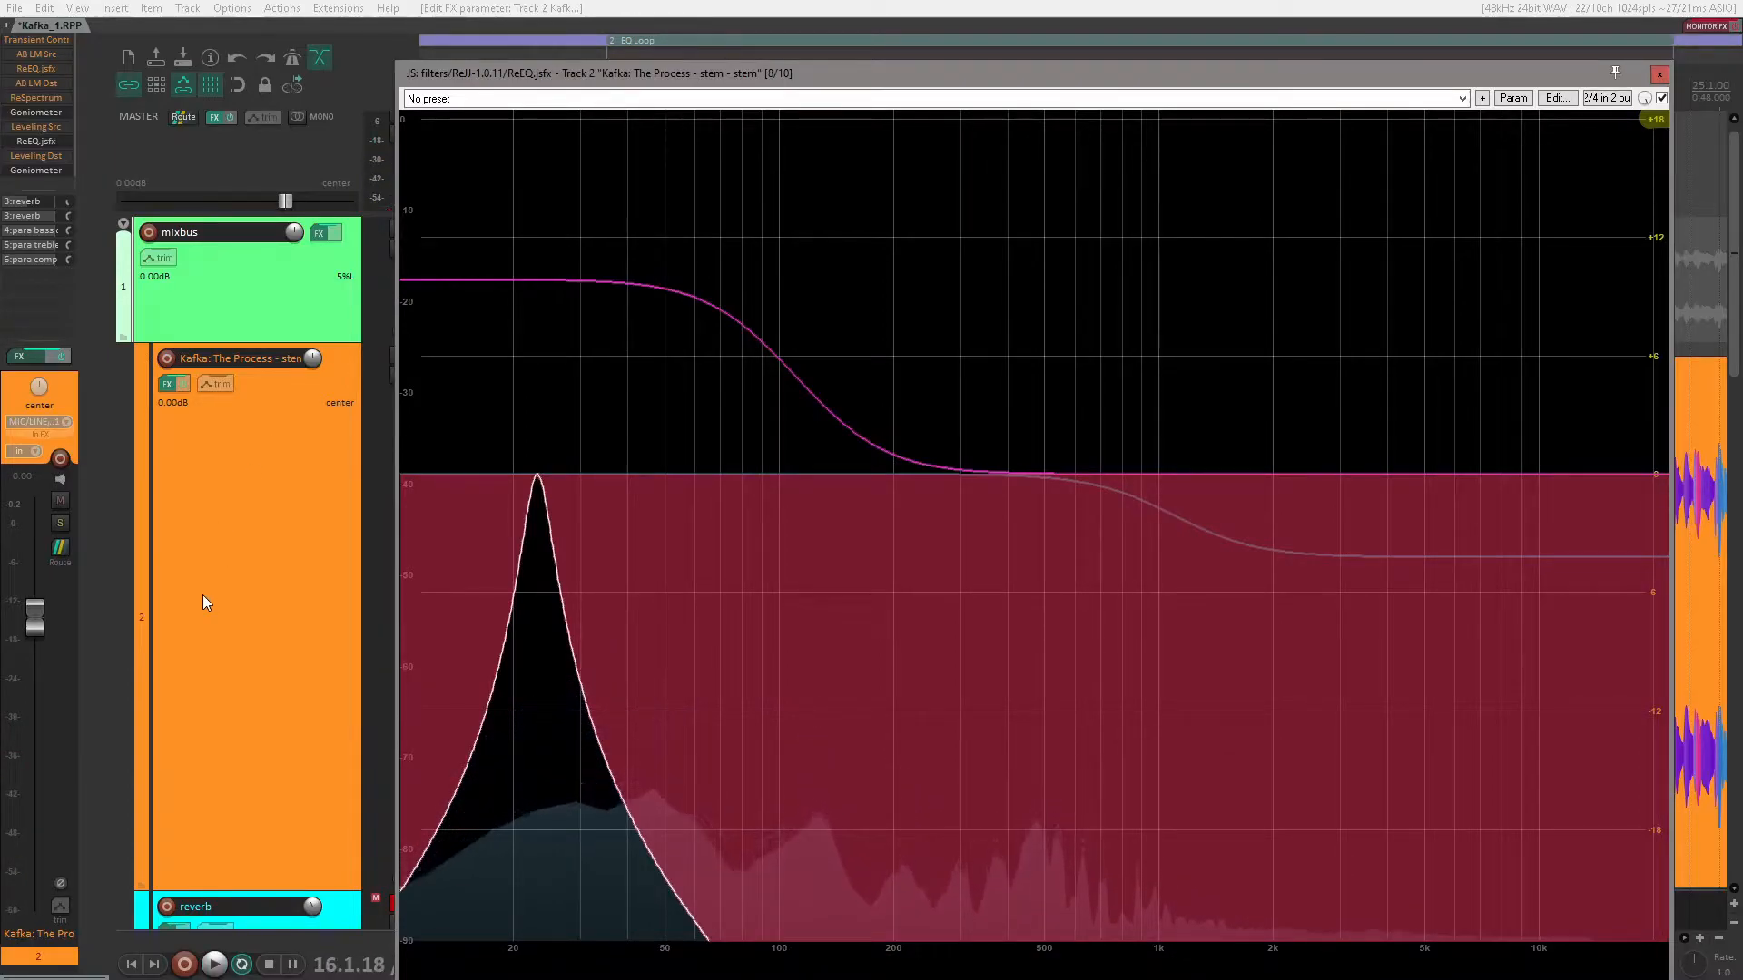
Step: Sweep the band pass up to about 1.6 kHz and back to about 338 Hz, widening it to a Q of about 1.26
{"action": "mouse_move", "coordinate": [455, 628]}
{"action": "mouse_move", "coordinate": [542, 495]}
{"action": "left_mouse_down"}
{"action": "mouse_move", "coordinate": [1189, 466]}
{"action": "mouse_move", "coordinate": [1211, 477]}
{"action": "mouse_move", "coordinate": [1115, 473]}
{"action": "mouse_move", "coordinate": [1605, 476]}
{"action": "mouse_move", "coordinate": [941, 482]}
{"action": "mouse_move", "coordinate": [1307, 470]}
{"action": "mouse_move", "coordinate": [1240, 468]}
{"action": "left_mouse_up"}
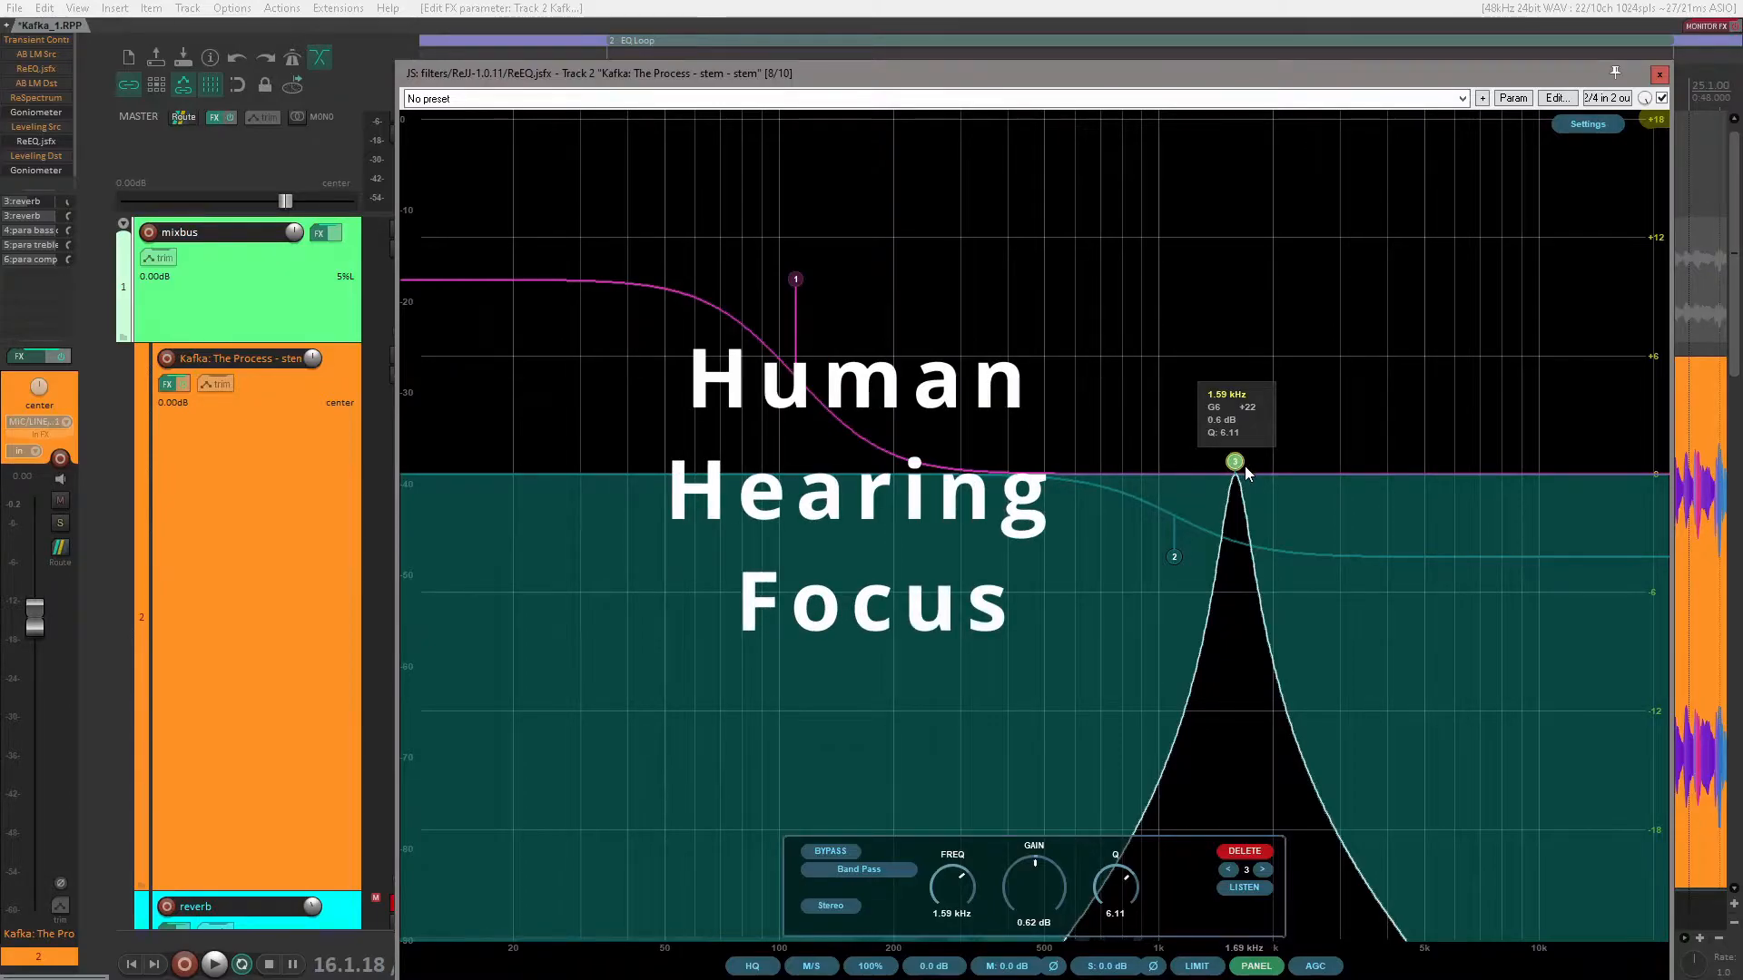
{"action": "mouse_move", "coordinate": [1236, 465]}
{"action": "left_mouse_down"}
{"action": "mouse_move", "coordinate": [1334, 455]}
{"action": "mouse_move", "coordinate": [674, 472]}
{"action": "mouse_move", "coordinate": [903, 473]}
{"action": "left_mouse_up"}
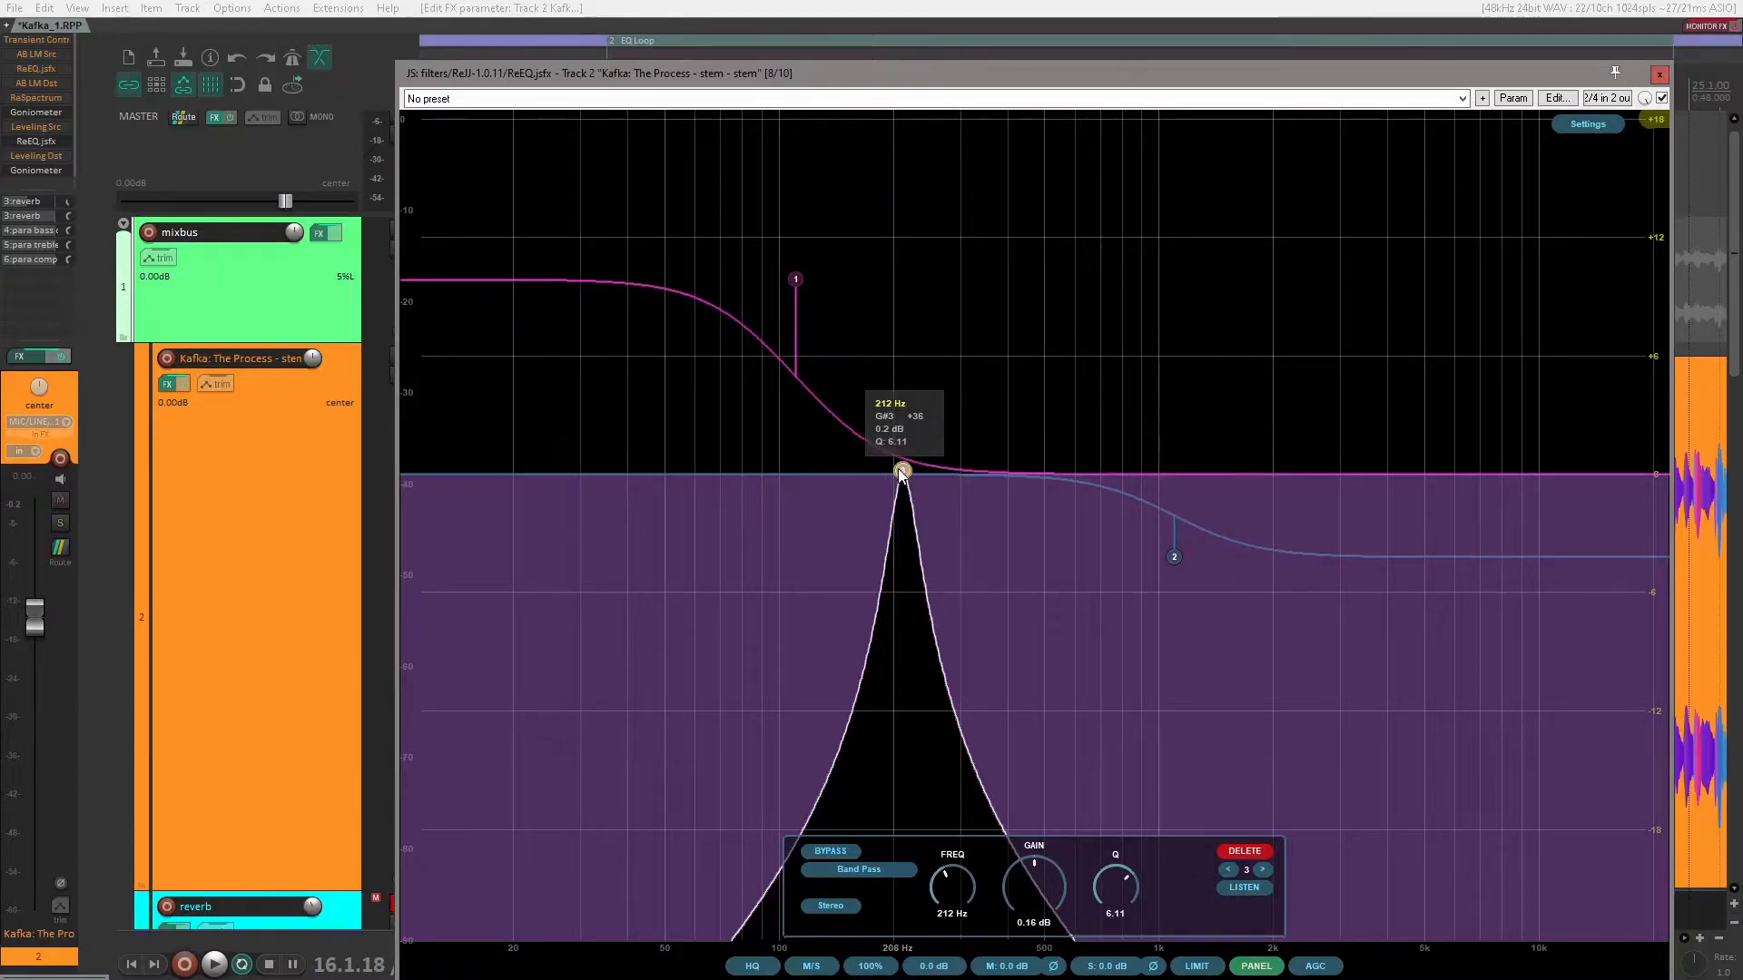
{"action": "scroll", "coordinate": [901, 473], "scroll_direction": "down", "scroll_amount": 8}
{"action": "left_click_drag", "start_coordinate": [902, 473], "coordinate": [979, 464]}
{"action": "scroll", "coordinate": [1024, 476], "scroll_direction": "down", "scroll_amount": 3}
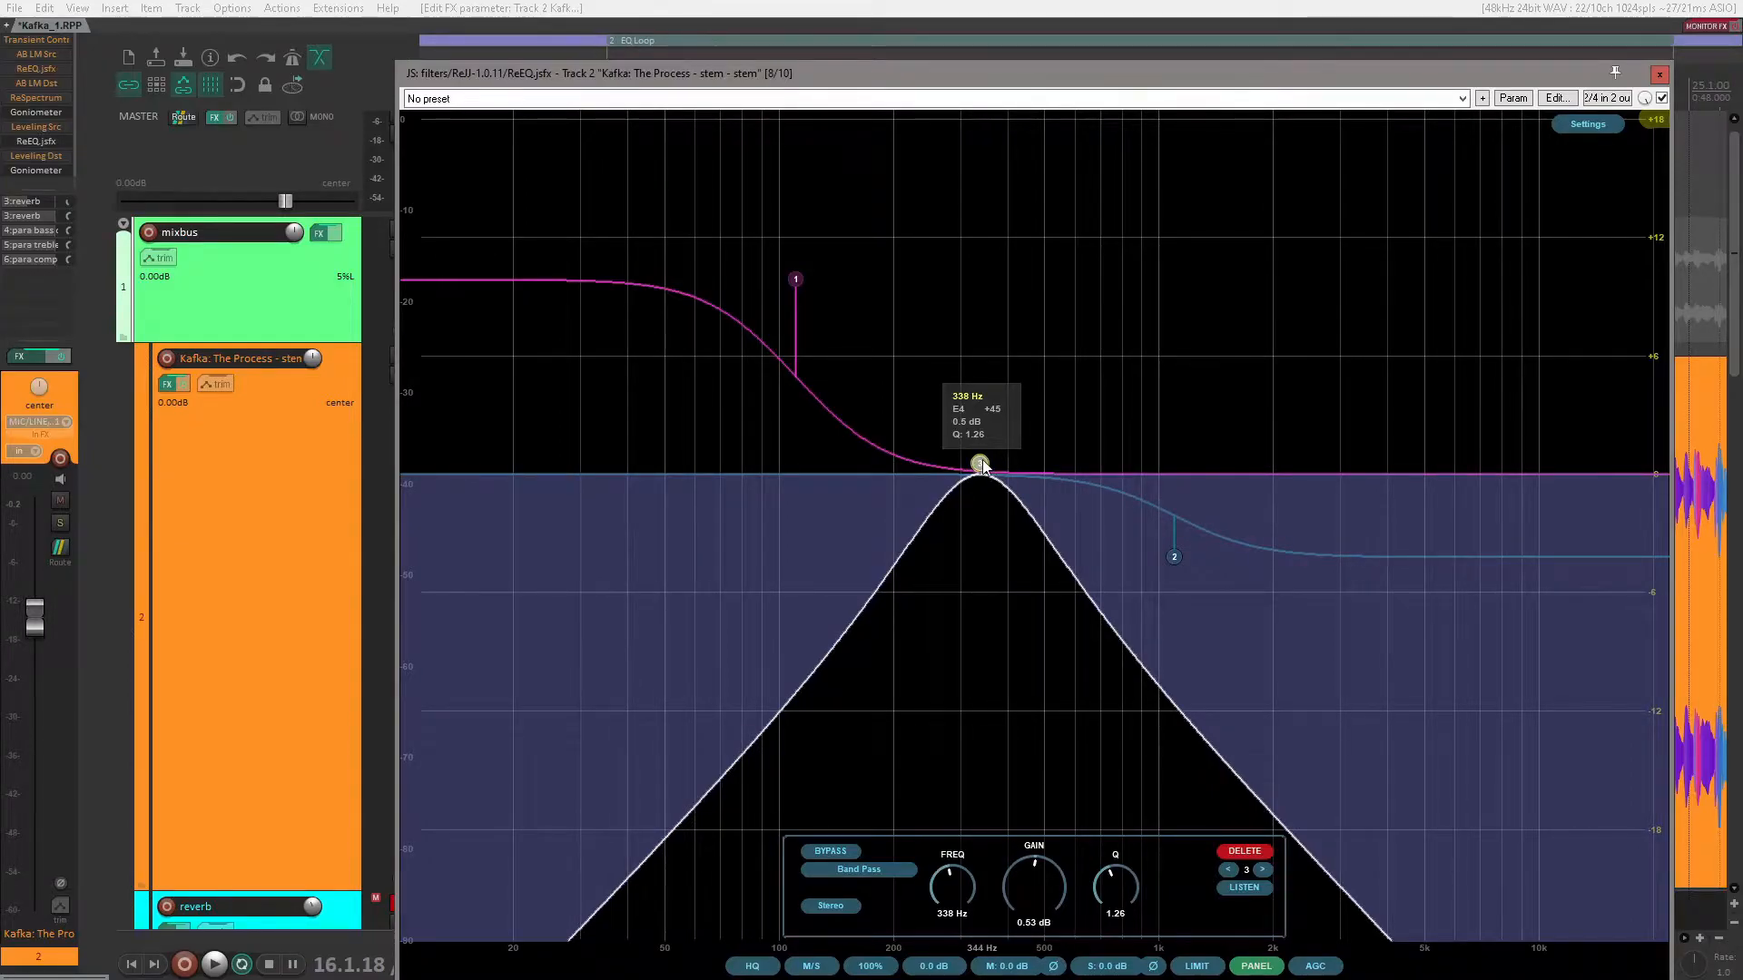
Step: Move the band pass up to about 1.84 kHz and narrow it to a Q of about 1.45
{"action": "left_click_drag", "start_coordinate": [1015, 467], "coordinate": [1262, 457]}
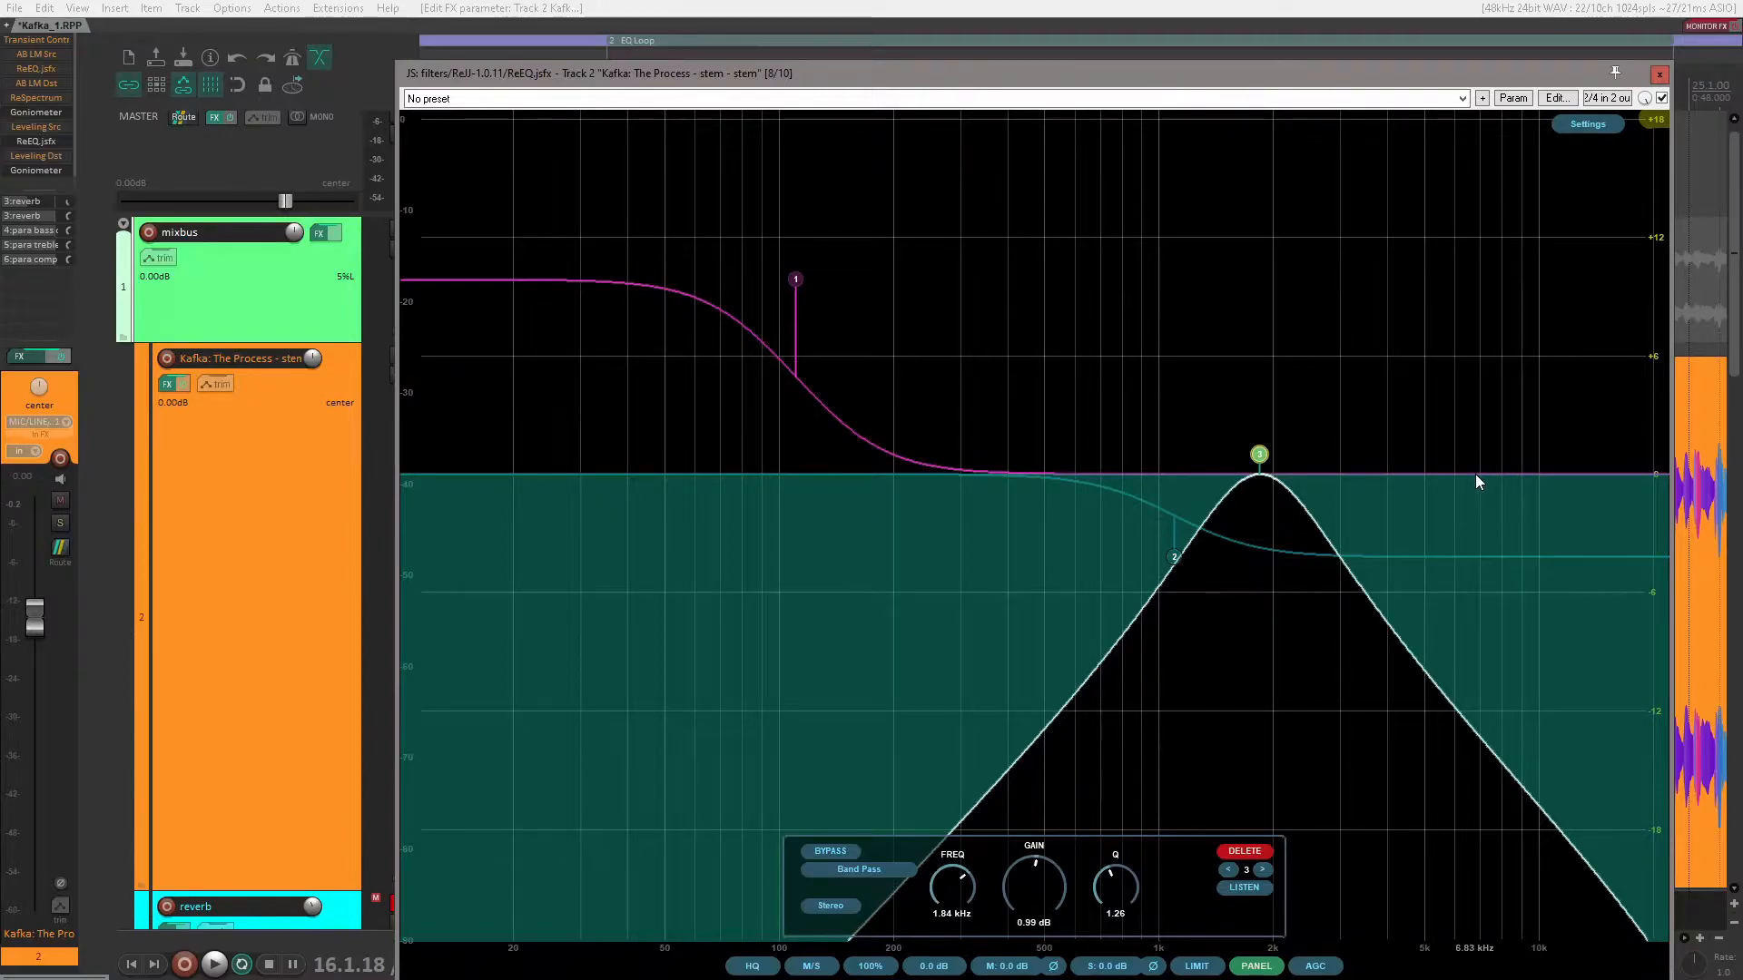
{"action": "mouse_move", "coordinate": [1301, 476]}
{"action": "scroll", "coordinate": [1258, 463], "scroll_direction": "up", "scroll_amount": 3}
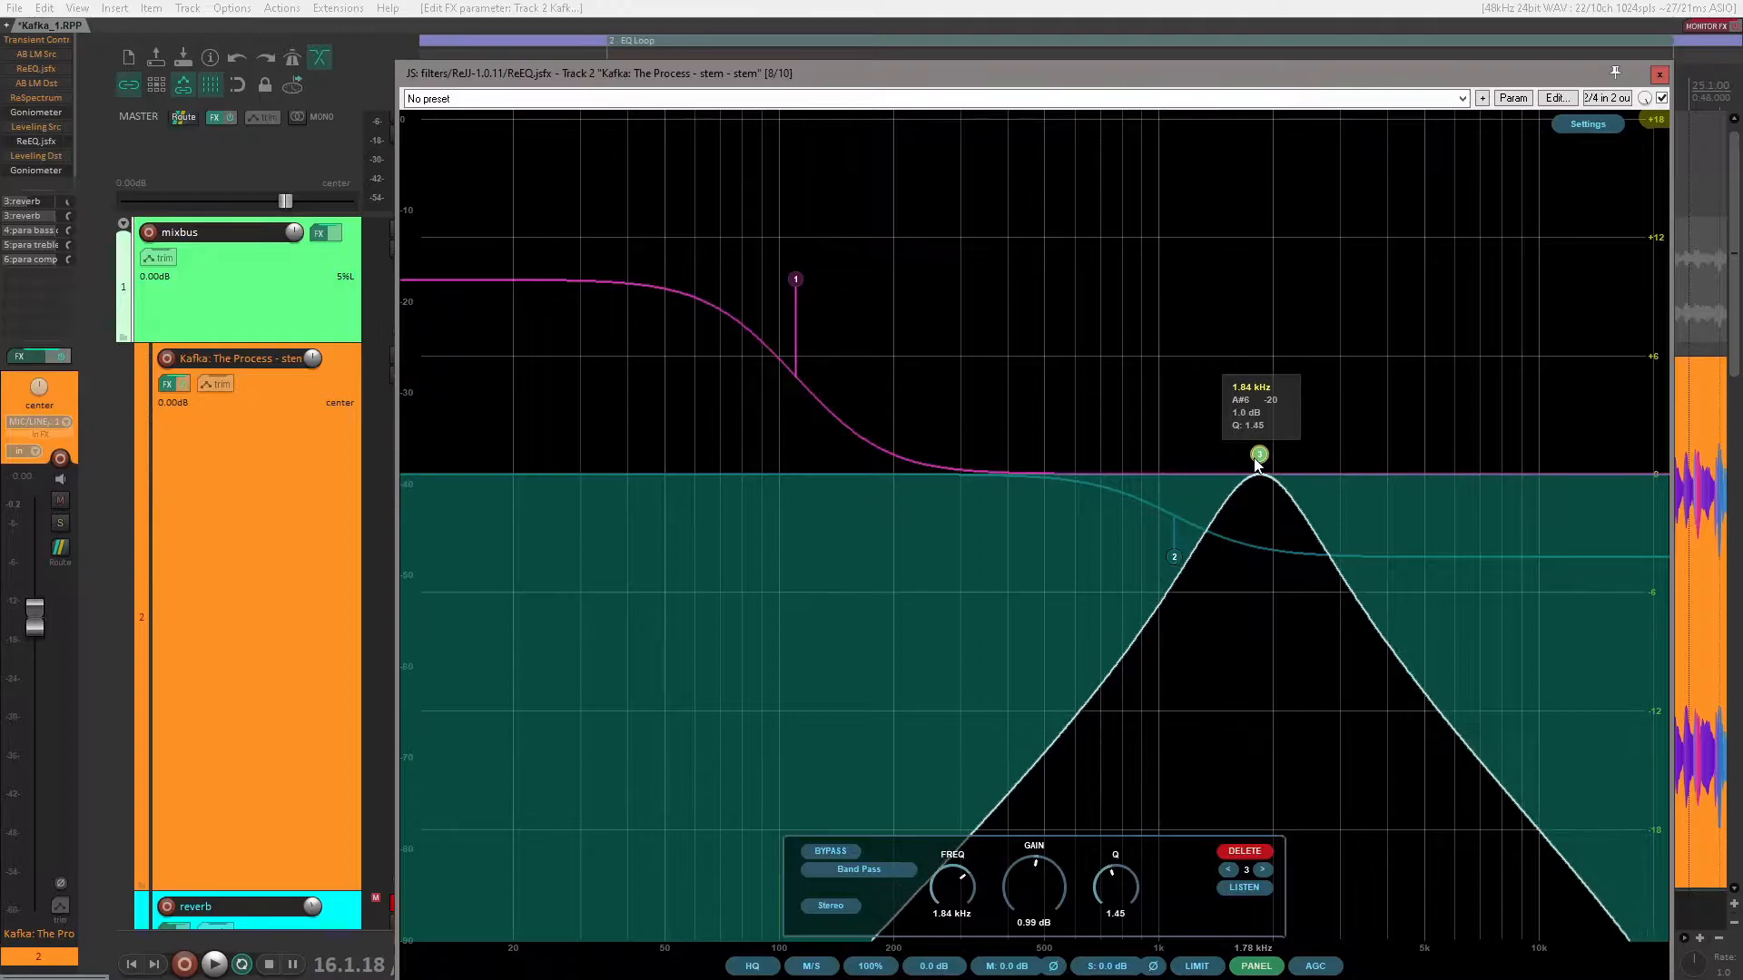
Step: Audition the band pass at about 19.9 kHz and lower it to about 10.5 kHz
{"action": "left_click_drag", "start_coordinate": [1259, 458], "coordinate": [1651, 451]}
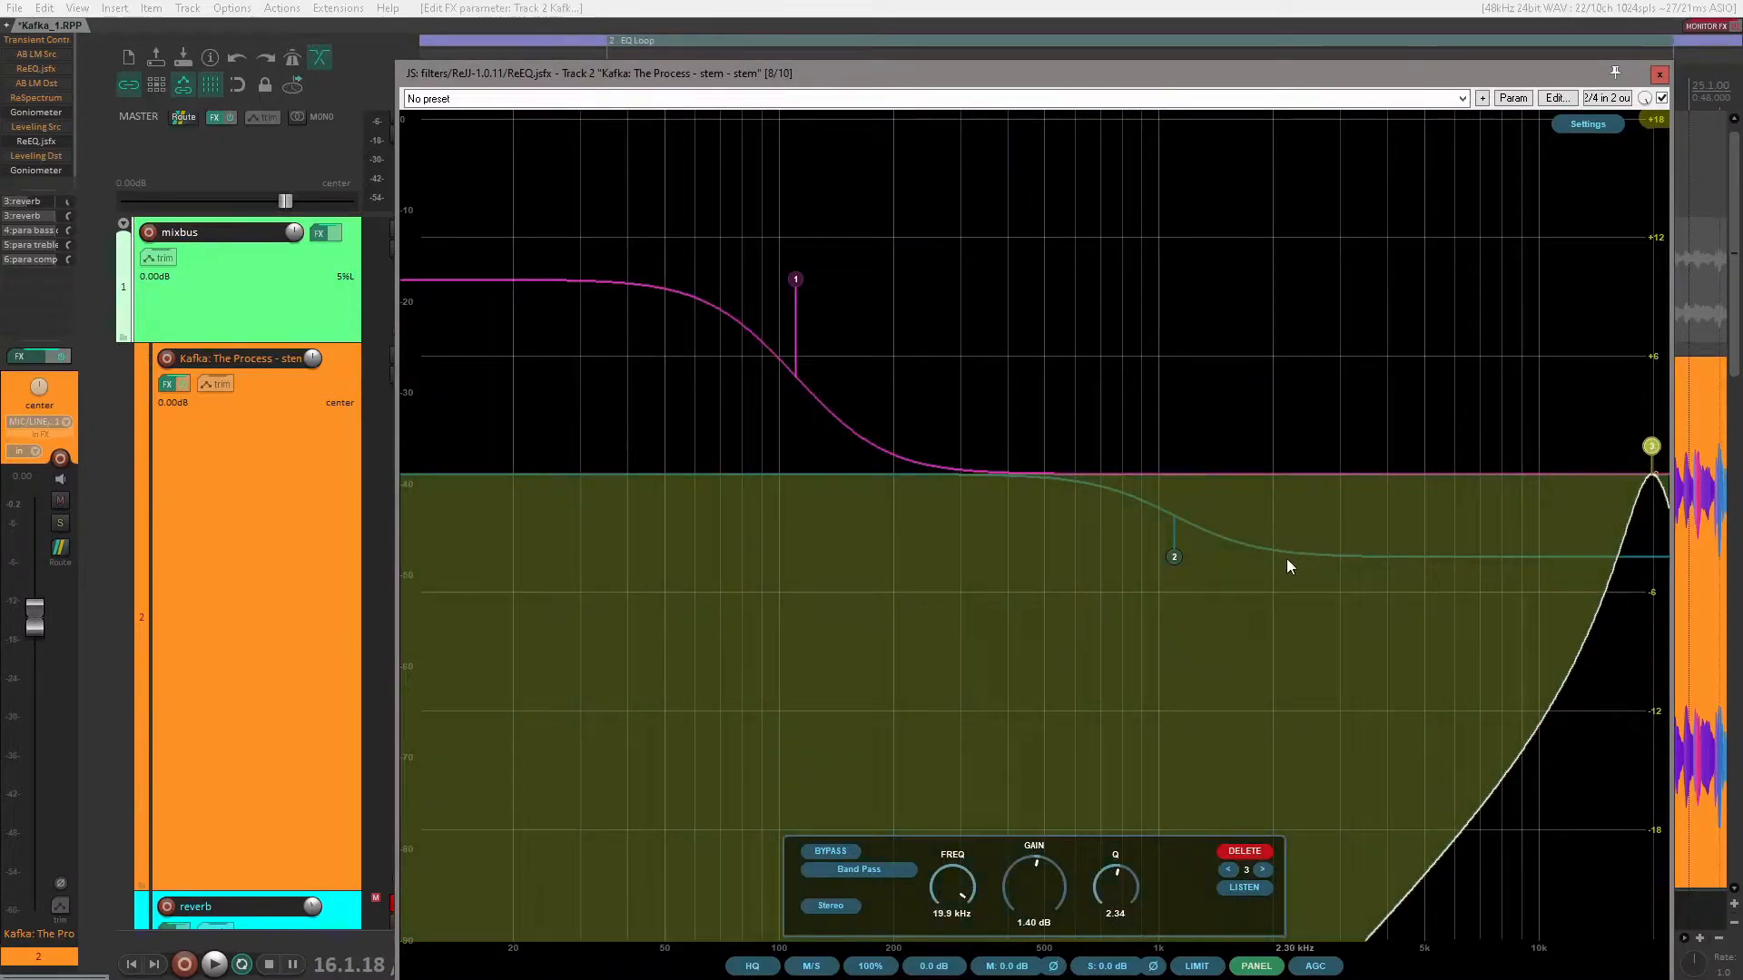
{"action": "left_click", "coordinate": [214, 965]}
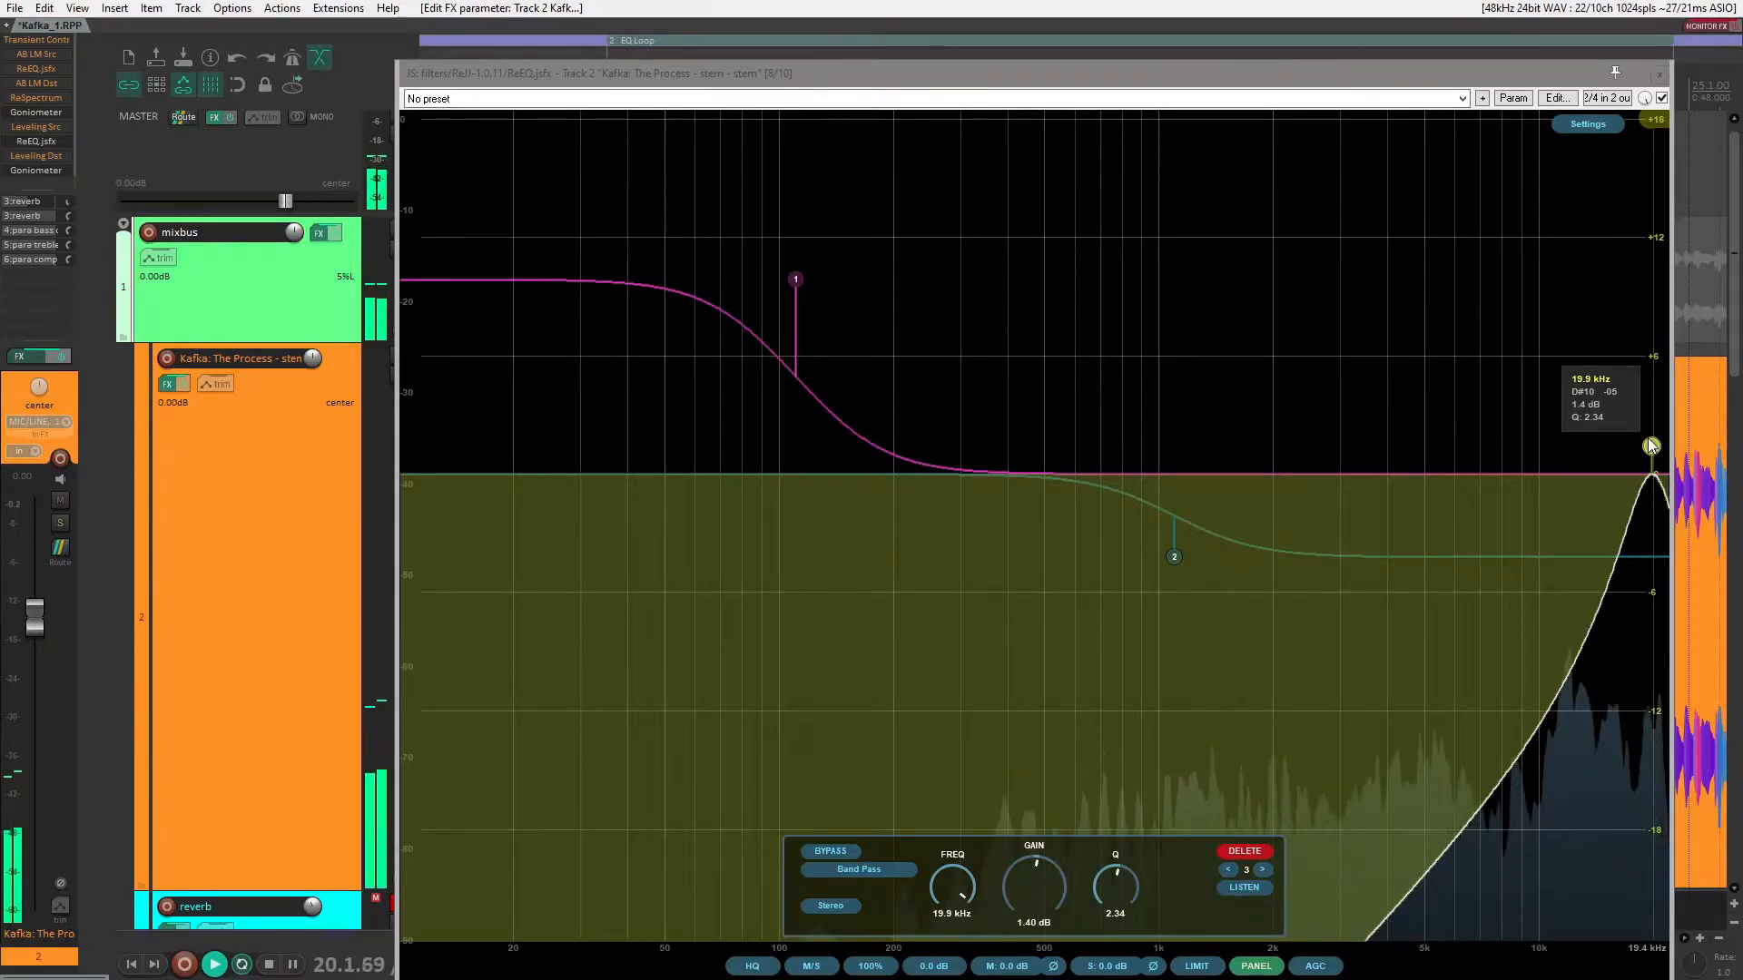
{"action": "left_click_drag", "start_coordinate": [1650, 445], "coordinate": [1545, 463]}
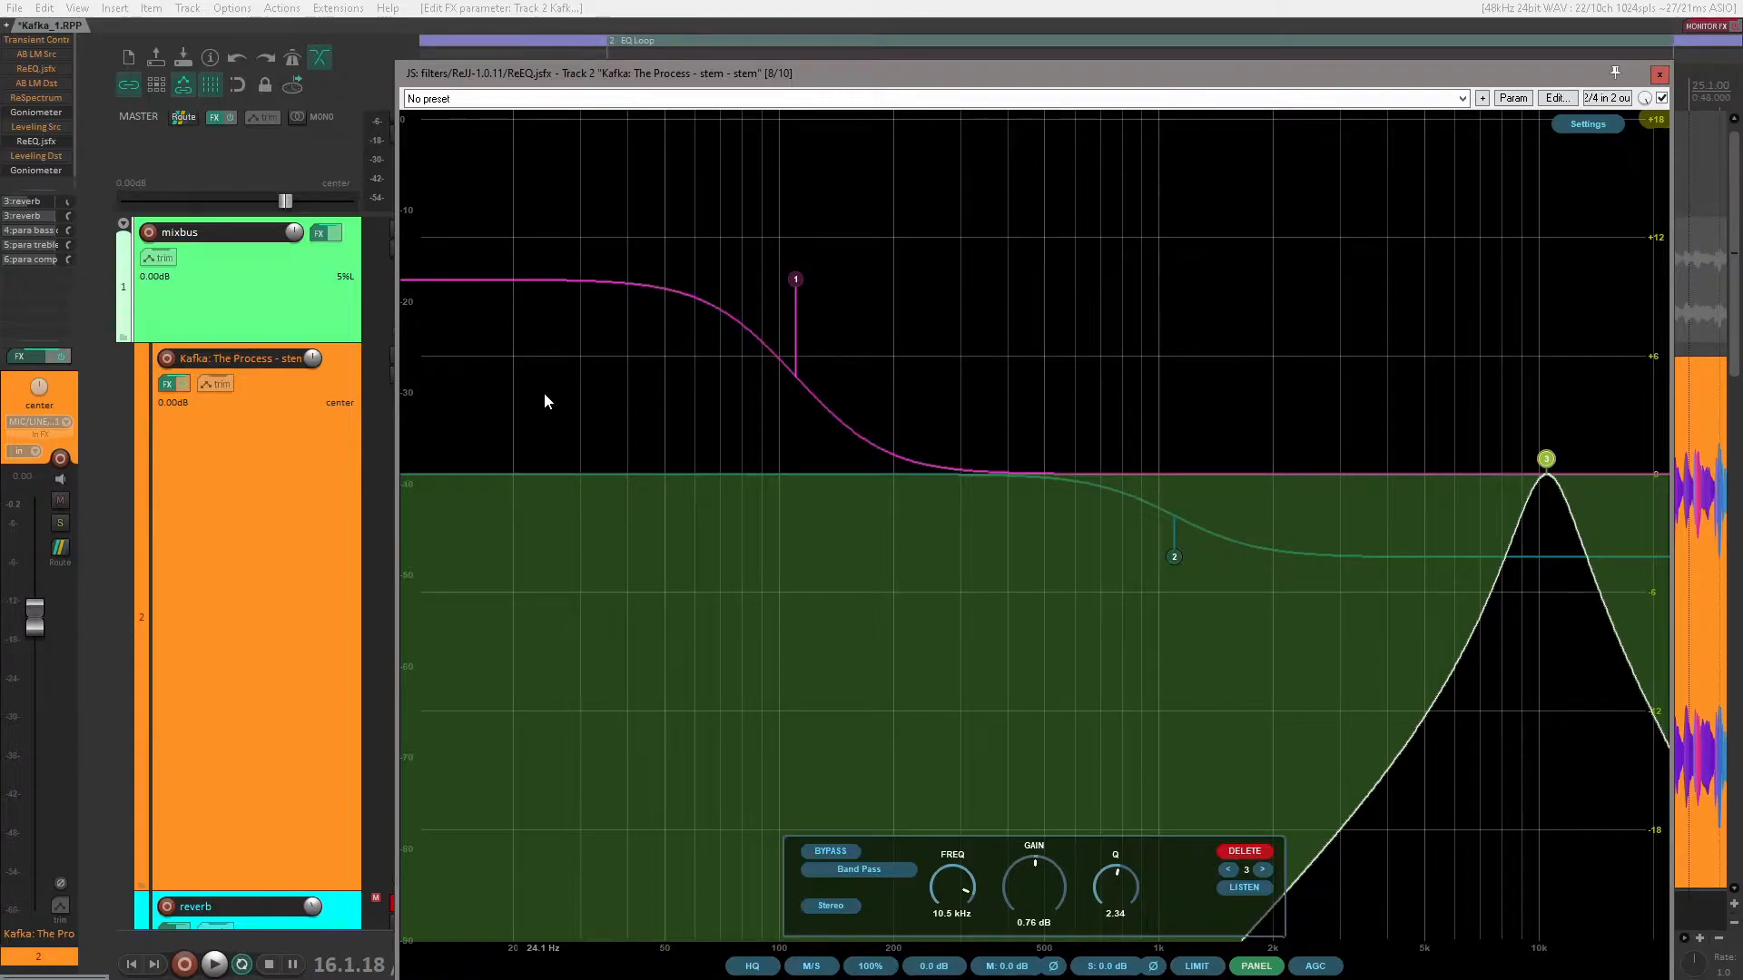
{"action": "mouse_move", "coordinate": [1547, 463]}
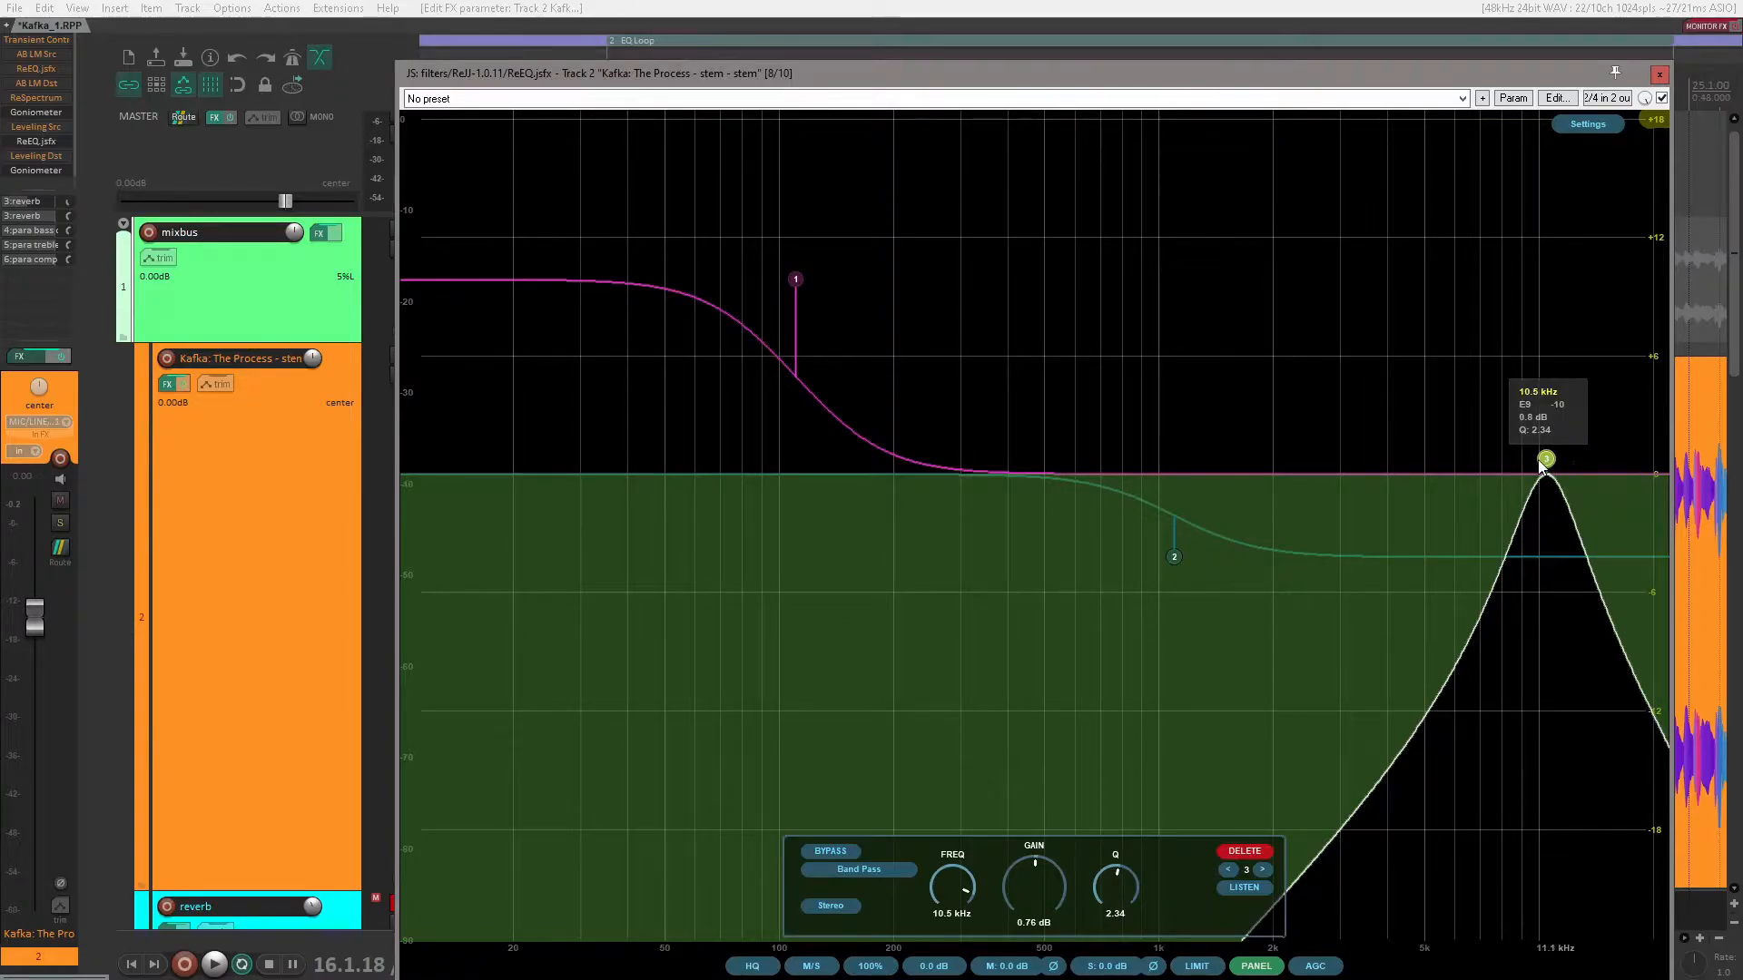
Step: Lower the band pass to about 4.9 kHz, play the loop, and settle the band at about 6.6 kHz with about 1.95 dB of gain
{"action": "left_click_drag", "start_coordinate": [1550, 465], "coordinate": [1398, 451]}
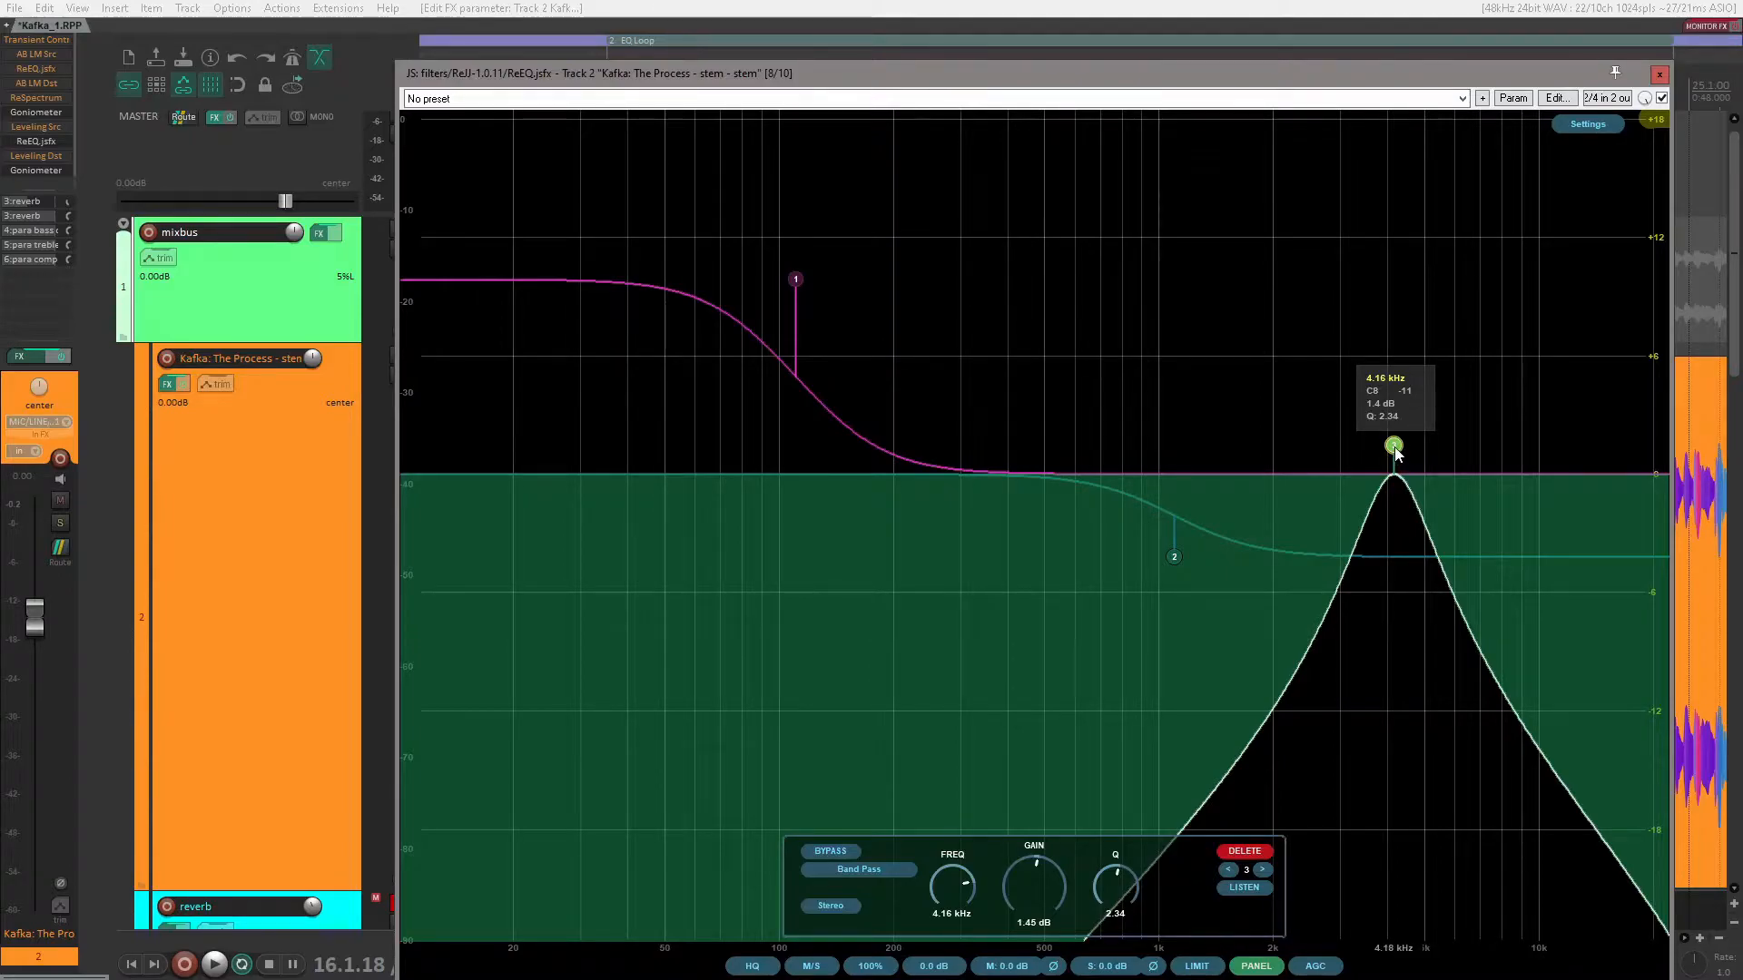
{"action": "mouse_move", "coordinate": [1396, 454]}
{"action": "left_mouse_down"}
{"action": "mouse_move", "coordinate": [1209, 456]}
{"action": "mouse_move", "coordinate": [1425, 445]}
{"action": "left_mouse_up"}
{"action": "key", "text": "space"}
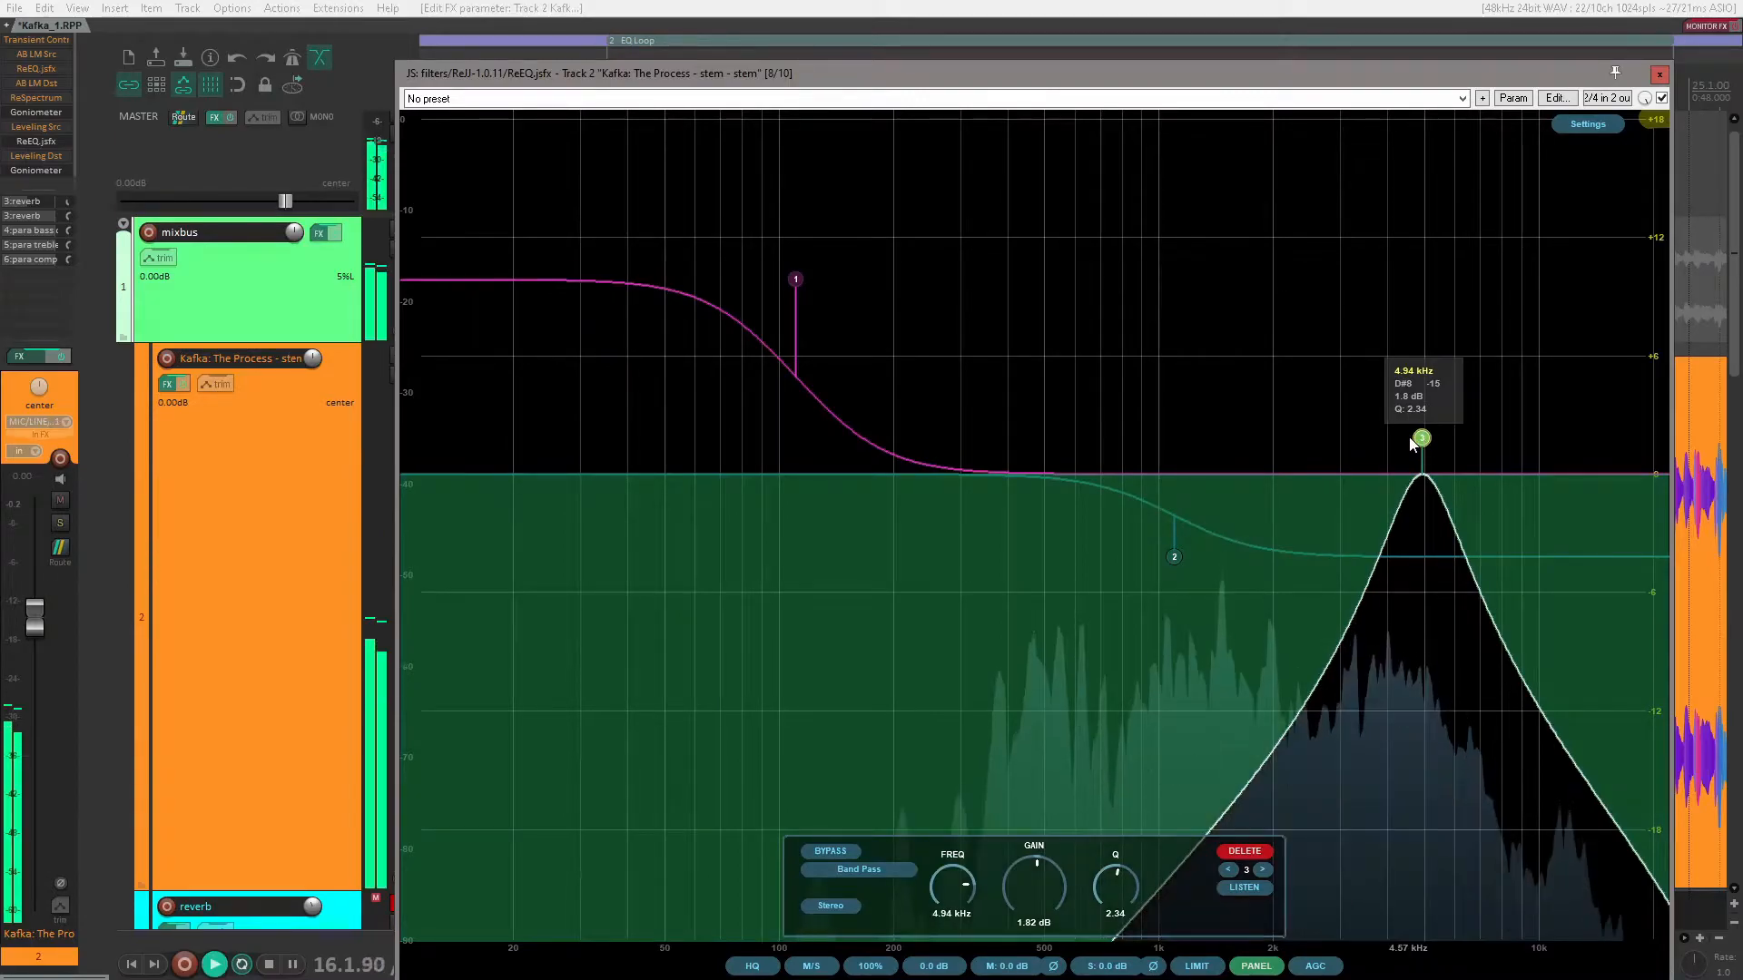
{"action": "left_click_drag", "start_coordinate": [1412, 443], "coordinate": [1472, 442]}
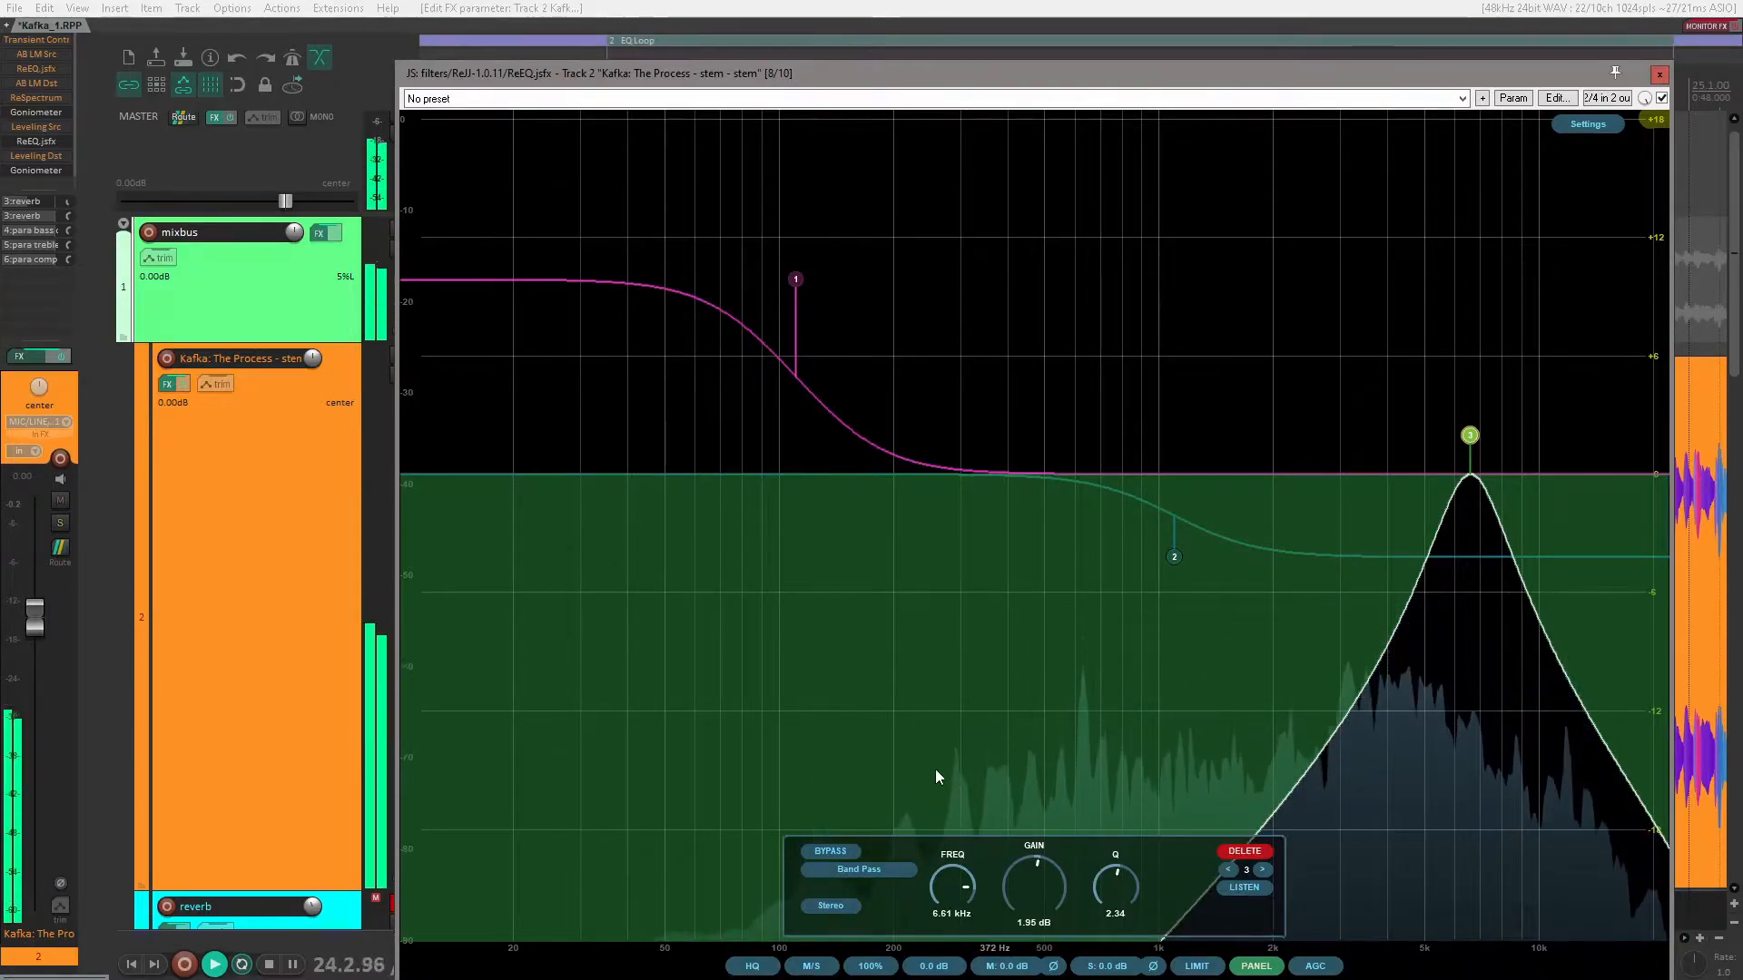
Step: Compare the sound with the band pass bypassed and enabled, and lower the master volume to about -12.9 dB
{"action": "left_click", "coordinate": [835, 852]}
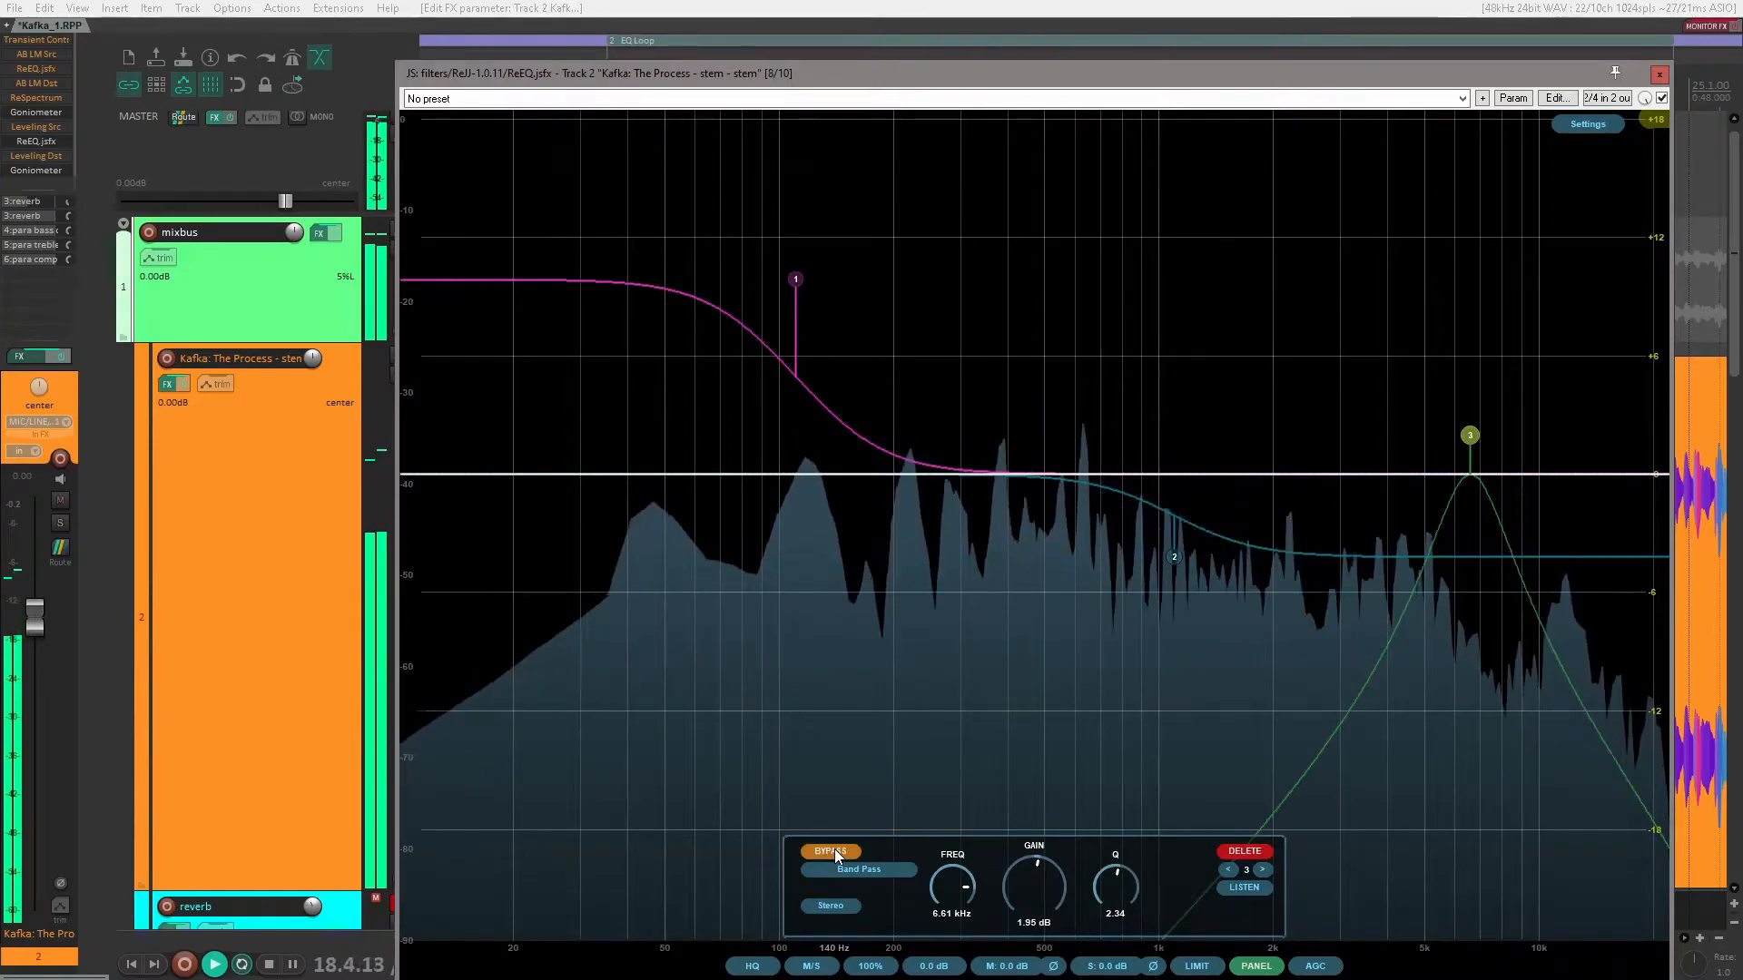
{"action": "left_click", "coordinate": [835, 851]}
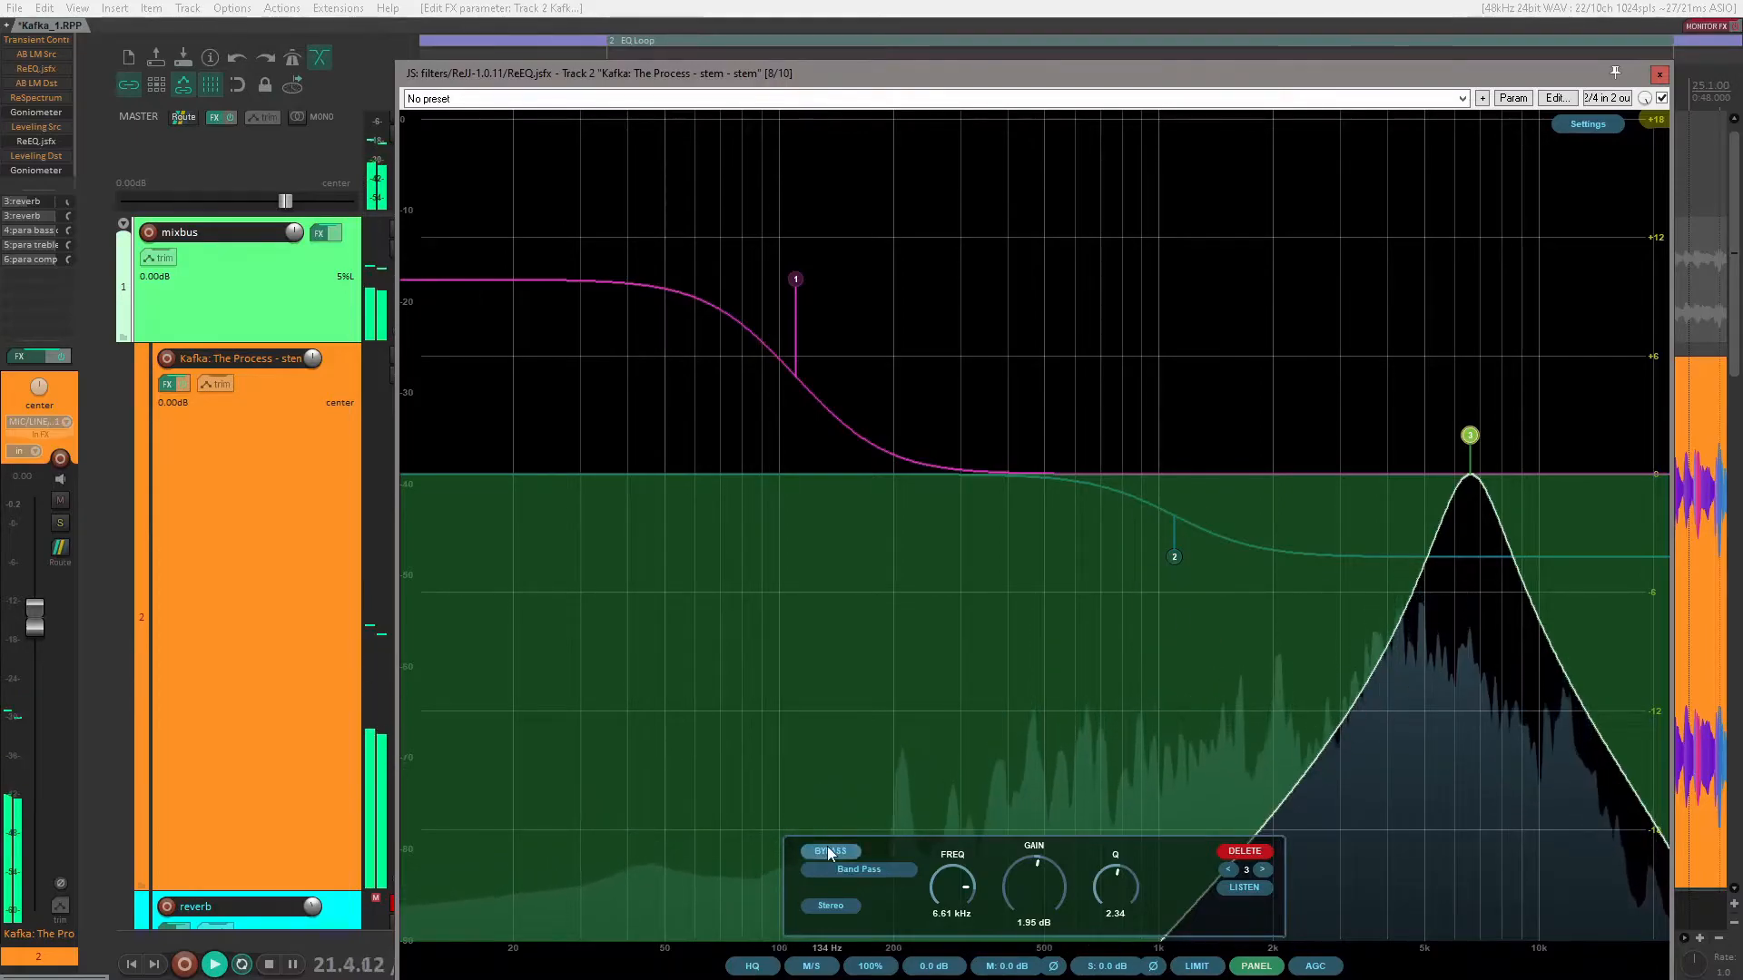
{"action": "left_click_drag", "start_coordinate": [289, 199], "coordinate": [234, 209]}
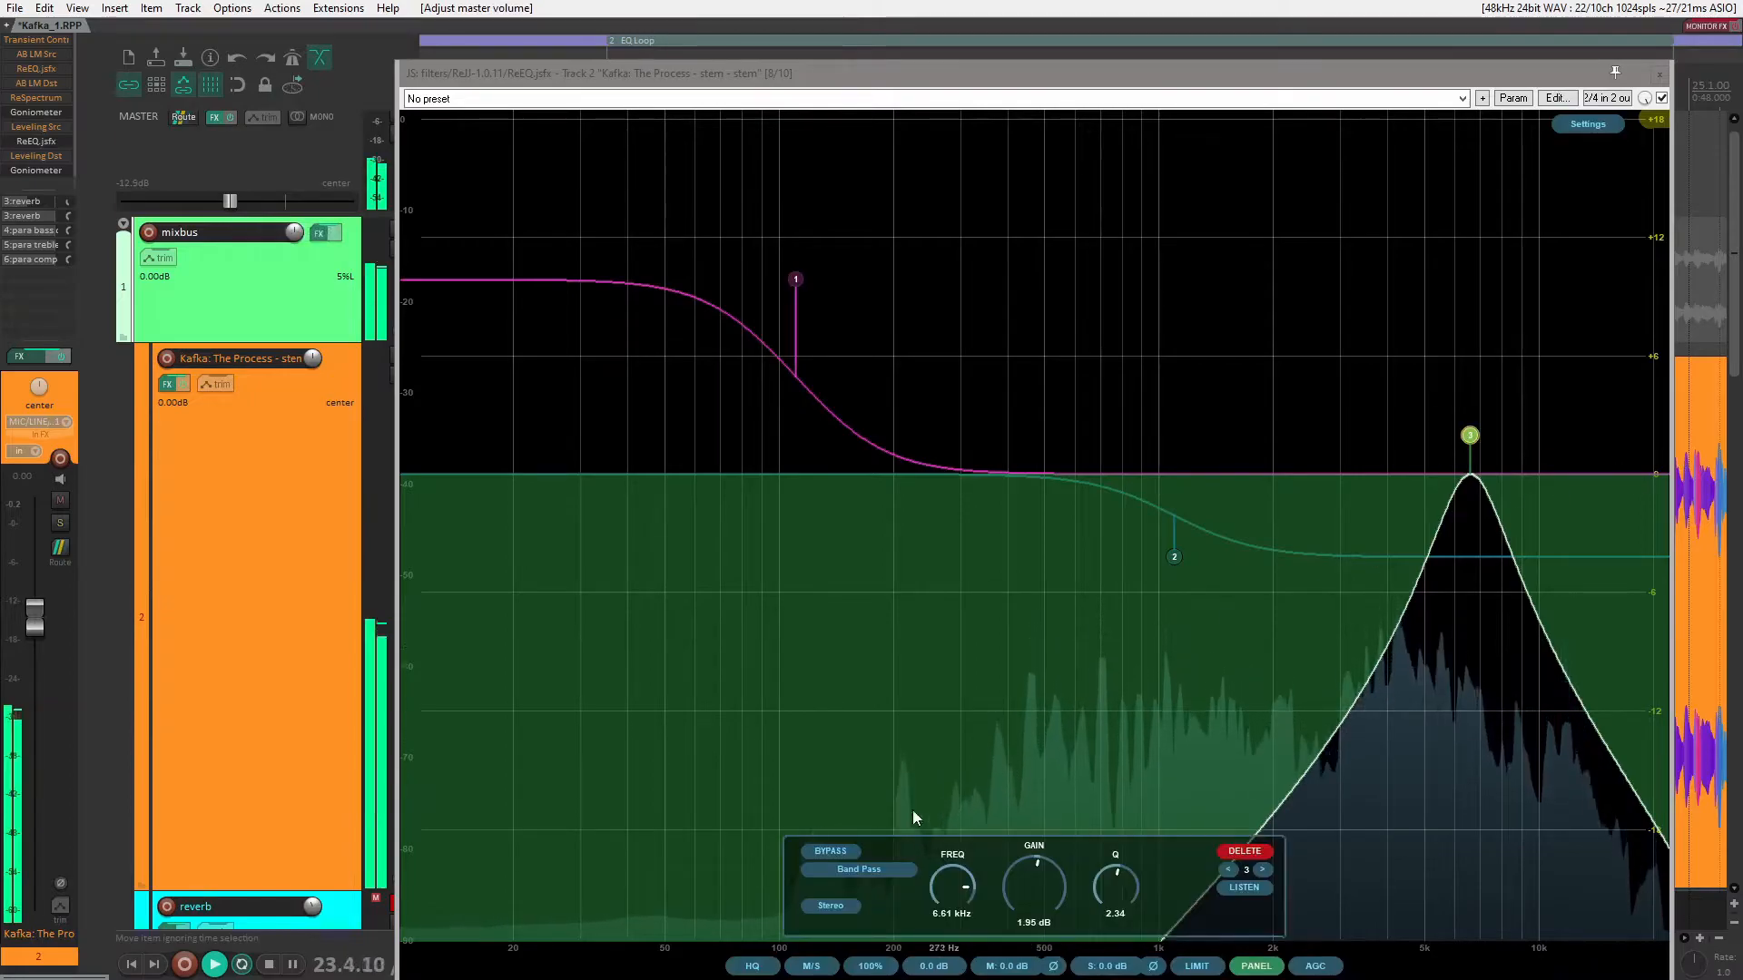
Step: Change the third band at about 6.6 kHz from Band Pass to the Peak filter type
{"action": "left_click", "coordinate": [860, 867]}
{"action": "left_click", "coordinate": [1023, 592]}
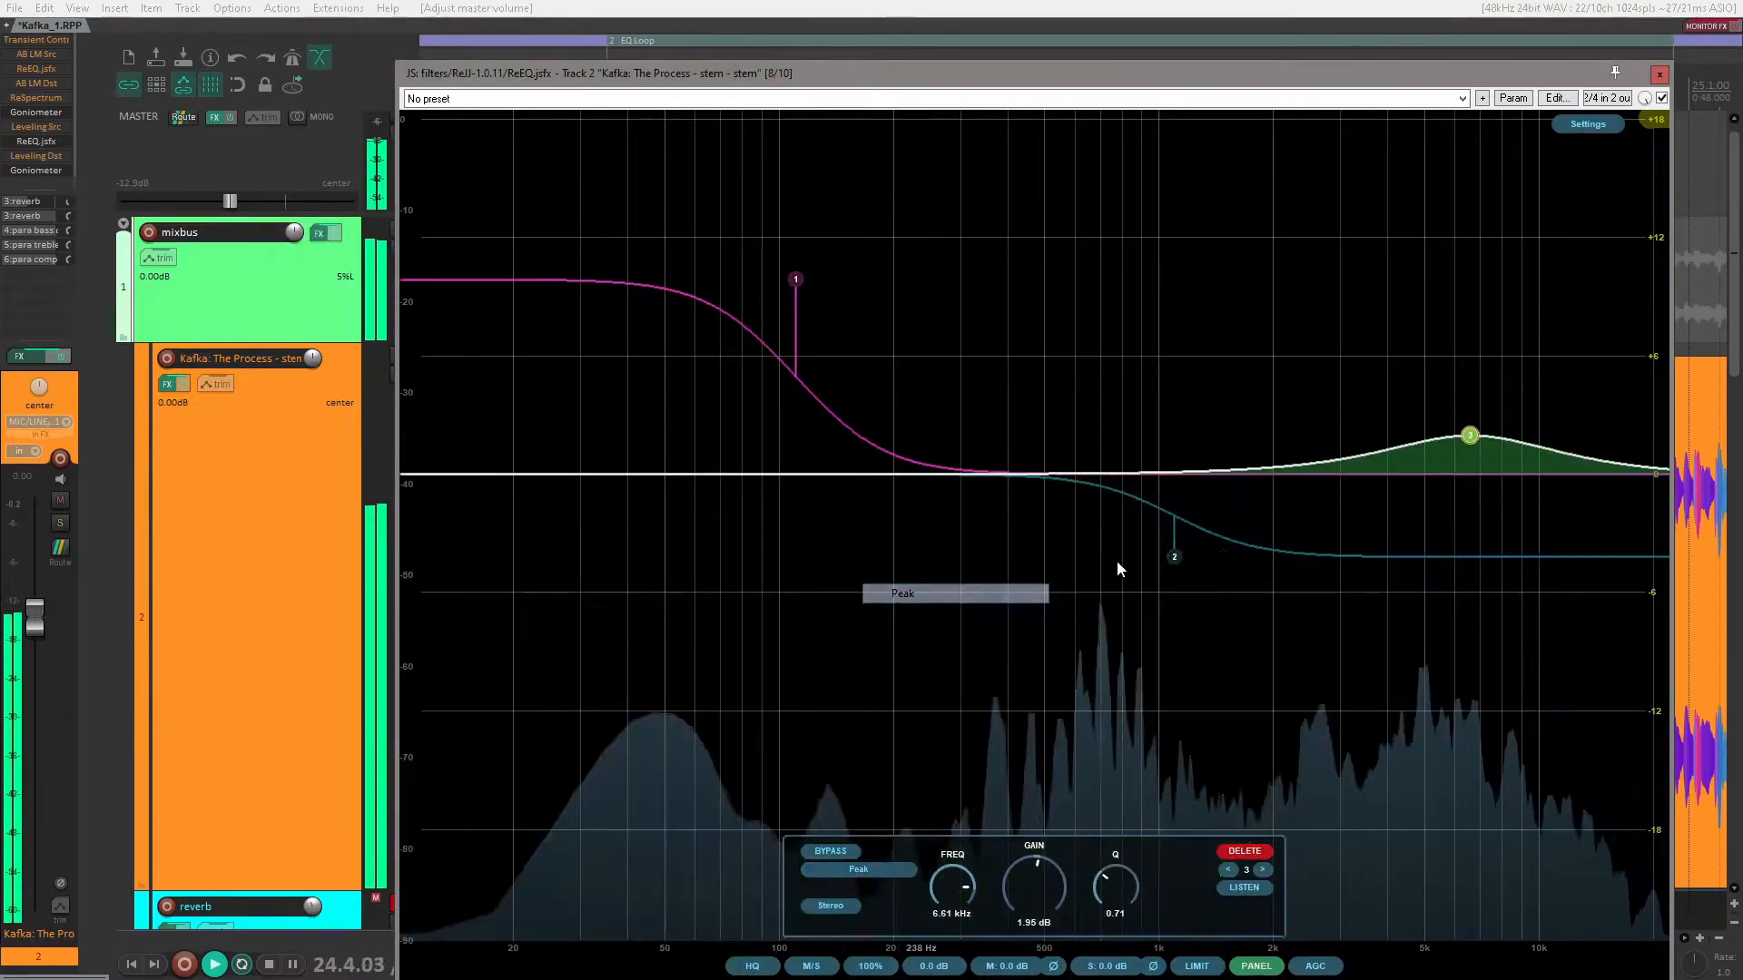
Step: Boost the third band's peak to about 9.36 dB, narrow it to a Q of 1.52, and move it to about 348 Hz
{"action": "left_click_drag", "start_coordinate": [1472, 439], "coordinate": [1453, 325]}
{"action": "scroll", "coordinate": [1453, 325], "scroll_direction": "up", "scroll_amount": 8}
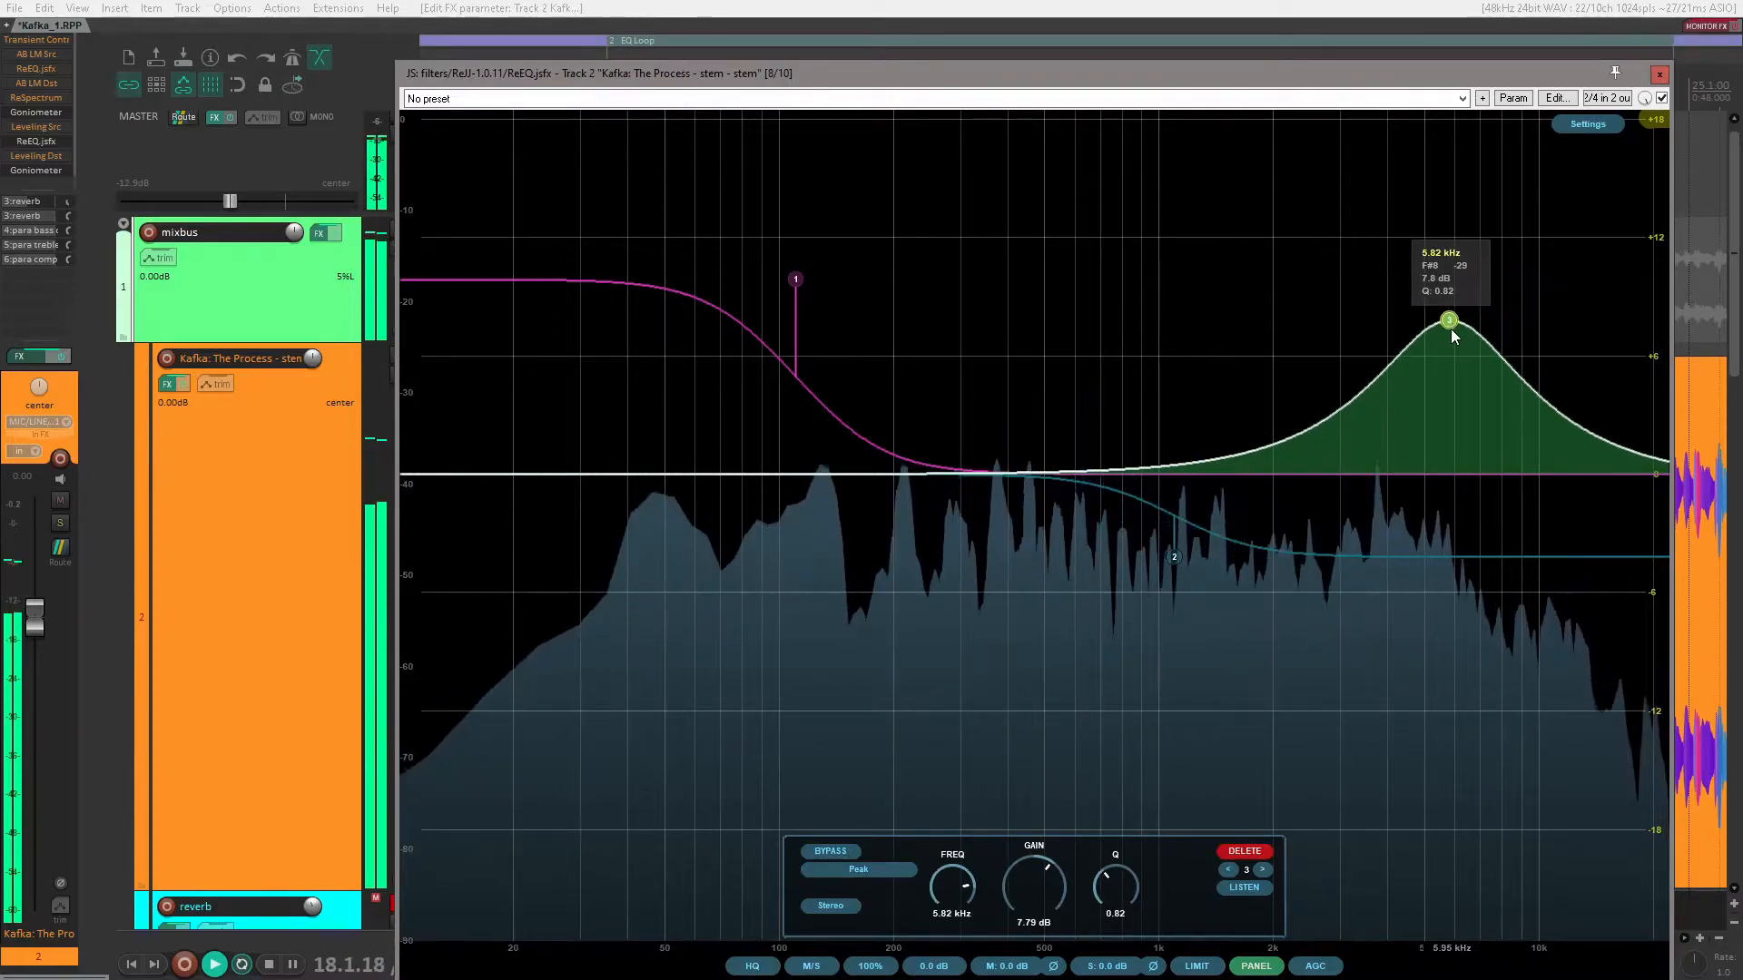
{"action": "left_click_drag", "start_coordinate": [1449, 327], "coordinate": [989, 291]}
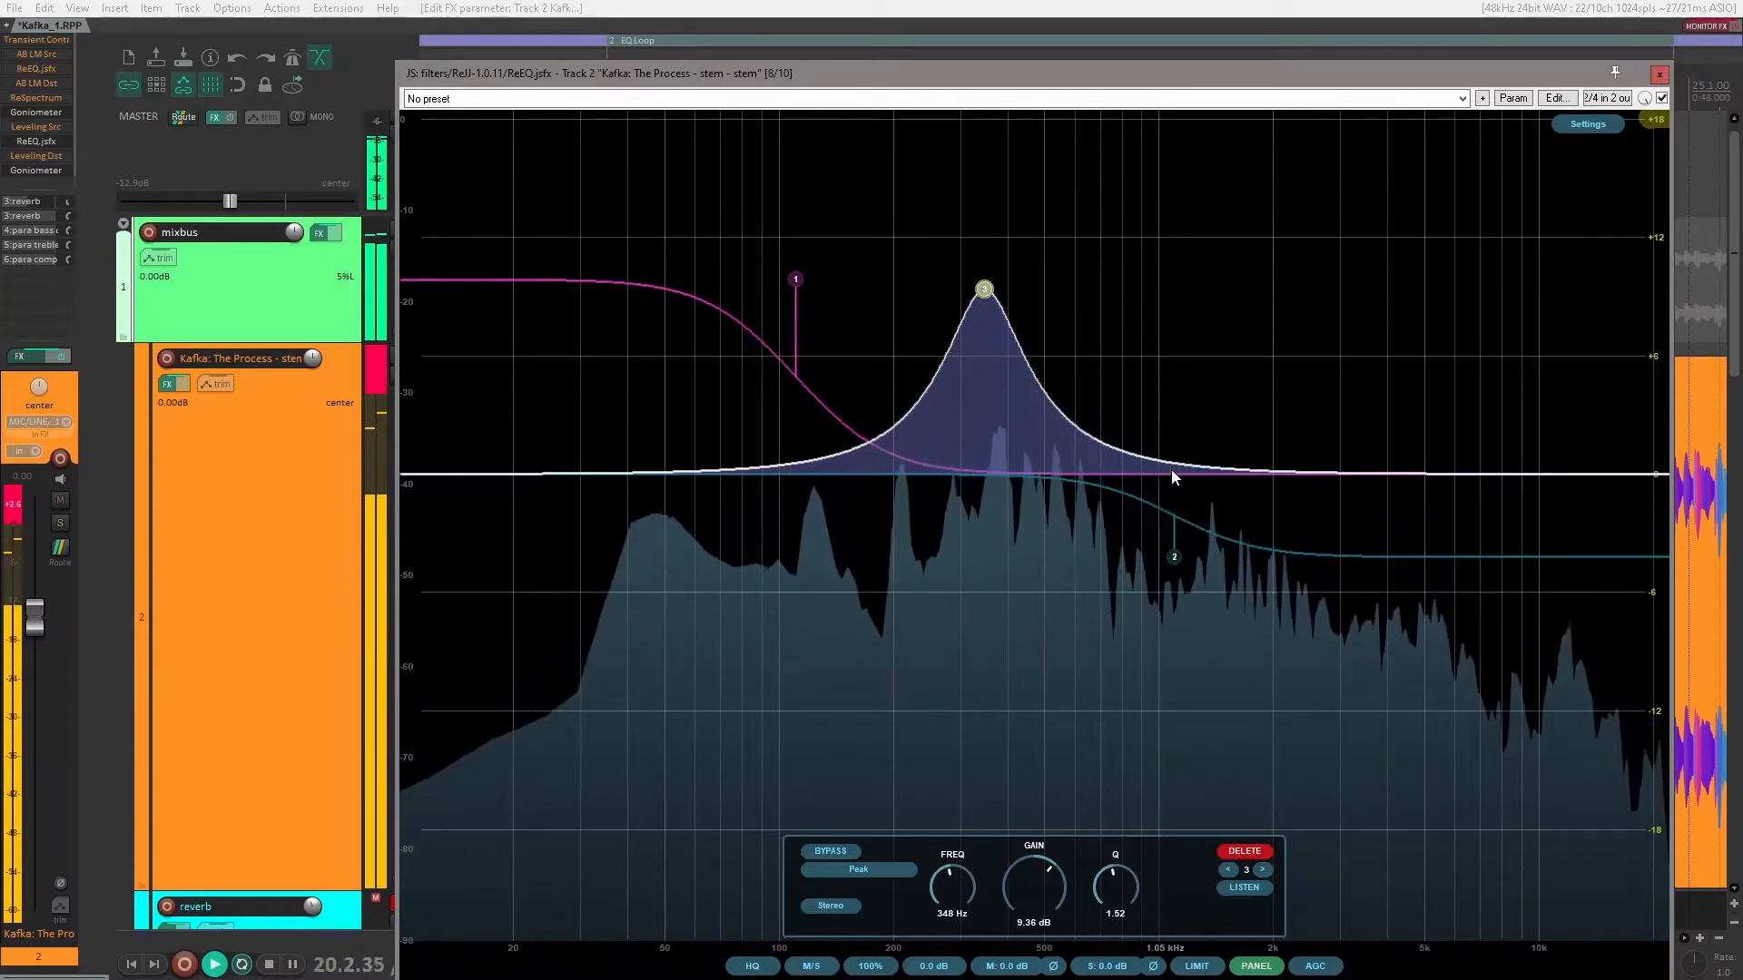
Step: Add a peak boost of about 6.18 dB at 1.65 kHz and a narrow cut of about -3.38 dB at 3.59 kHz
{"action": "double_click", "coordinate": [1276, 473]}
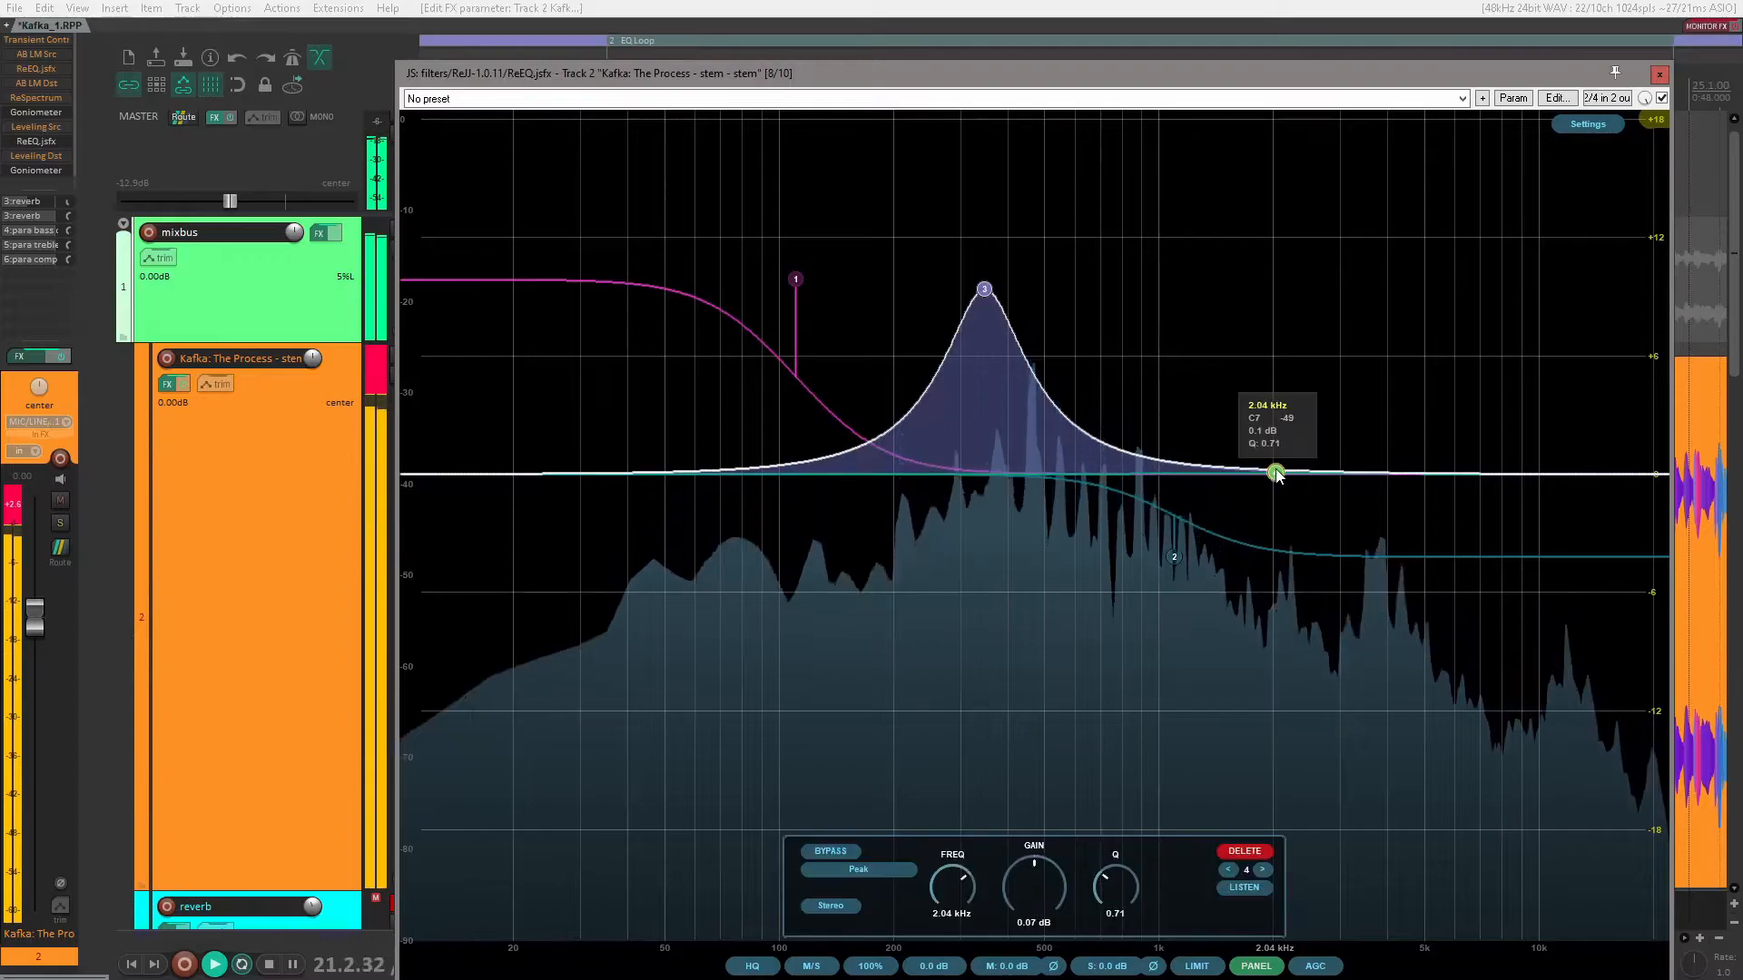
{"action": "left_click_drag", "start_coordinate": [1275, 473], "coordinate": [1240, 351]}
{"action": "double_click", "coordinate": [1395, 471]}
{"action": "left_click_drag", "start_coordinate": [1395, 471], "coordinate": [1372, 543]}
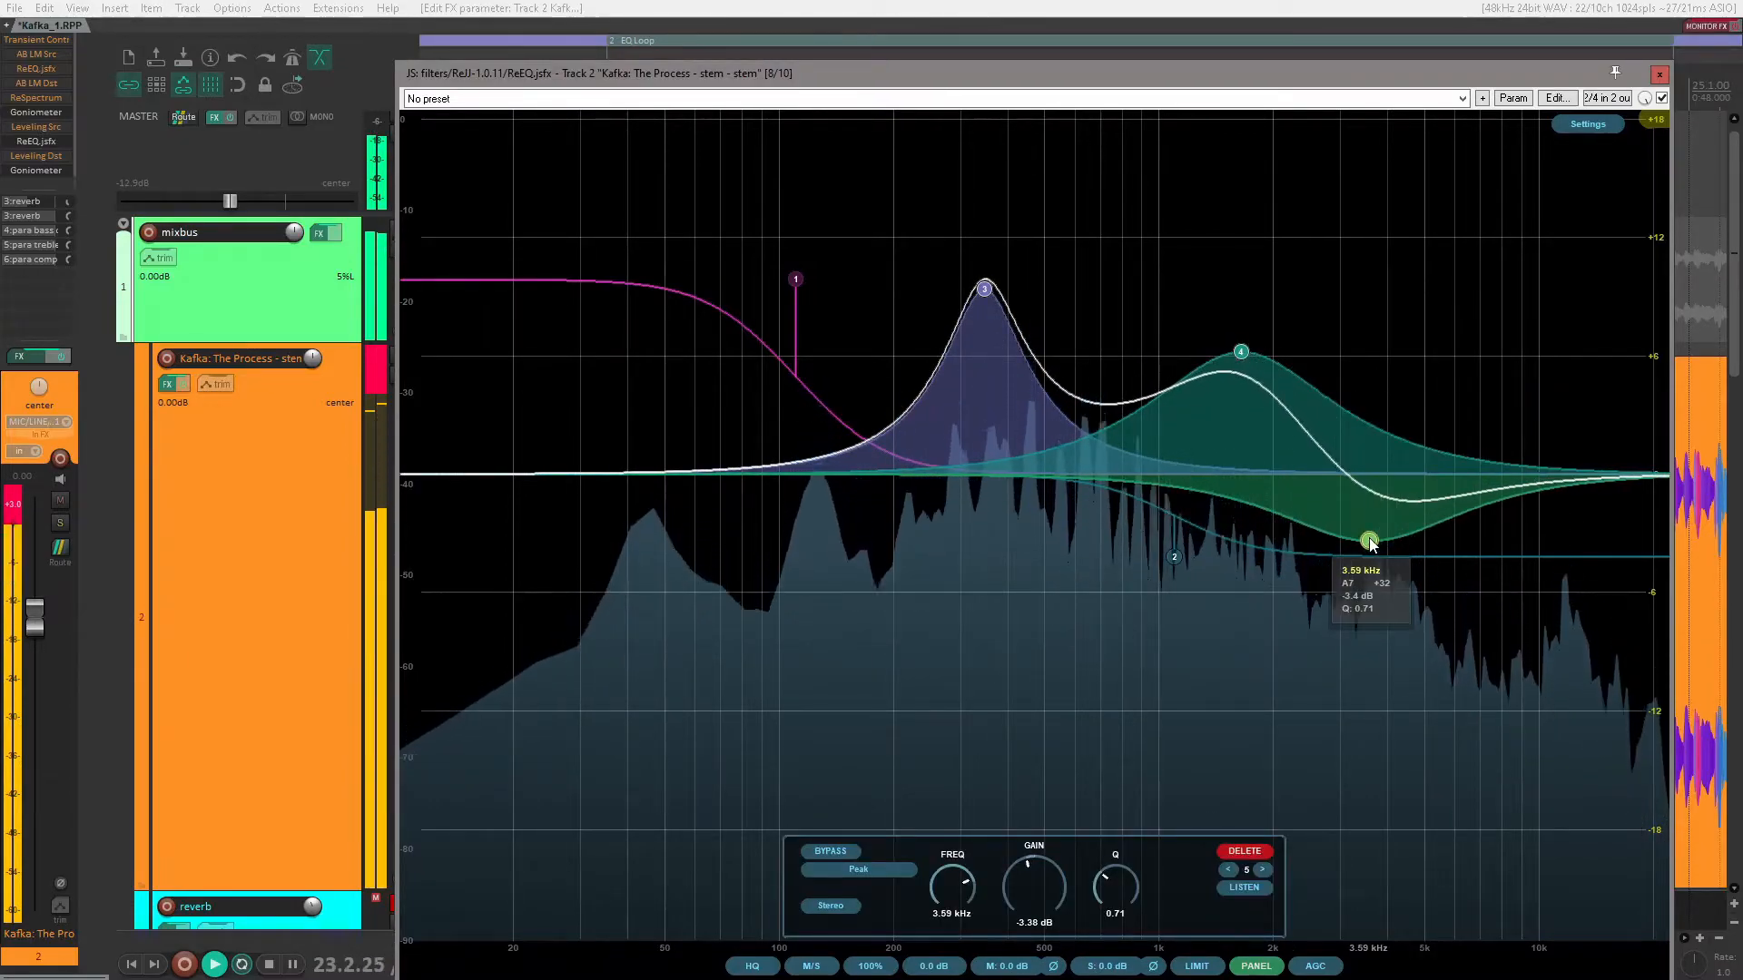
{"action": "scroll", "coordinate": [1371, 540], "scroll_direction": "up", "scroll_amount": 5}
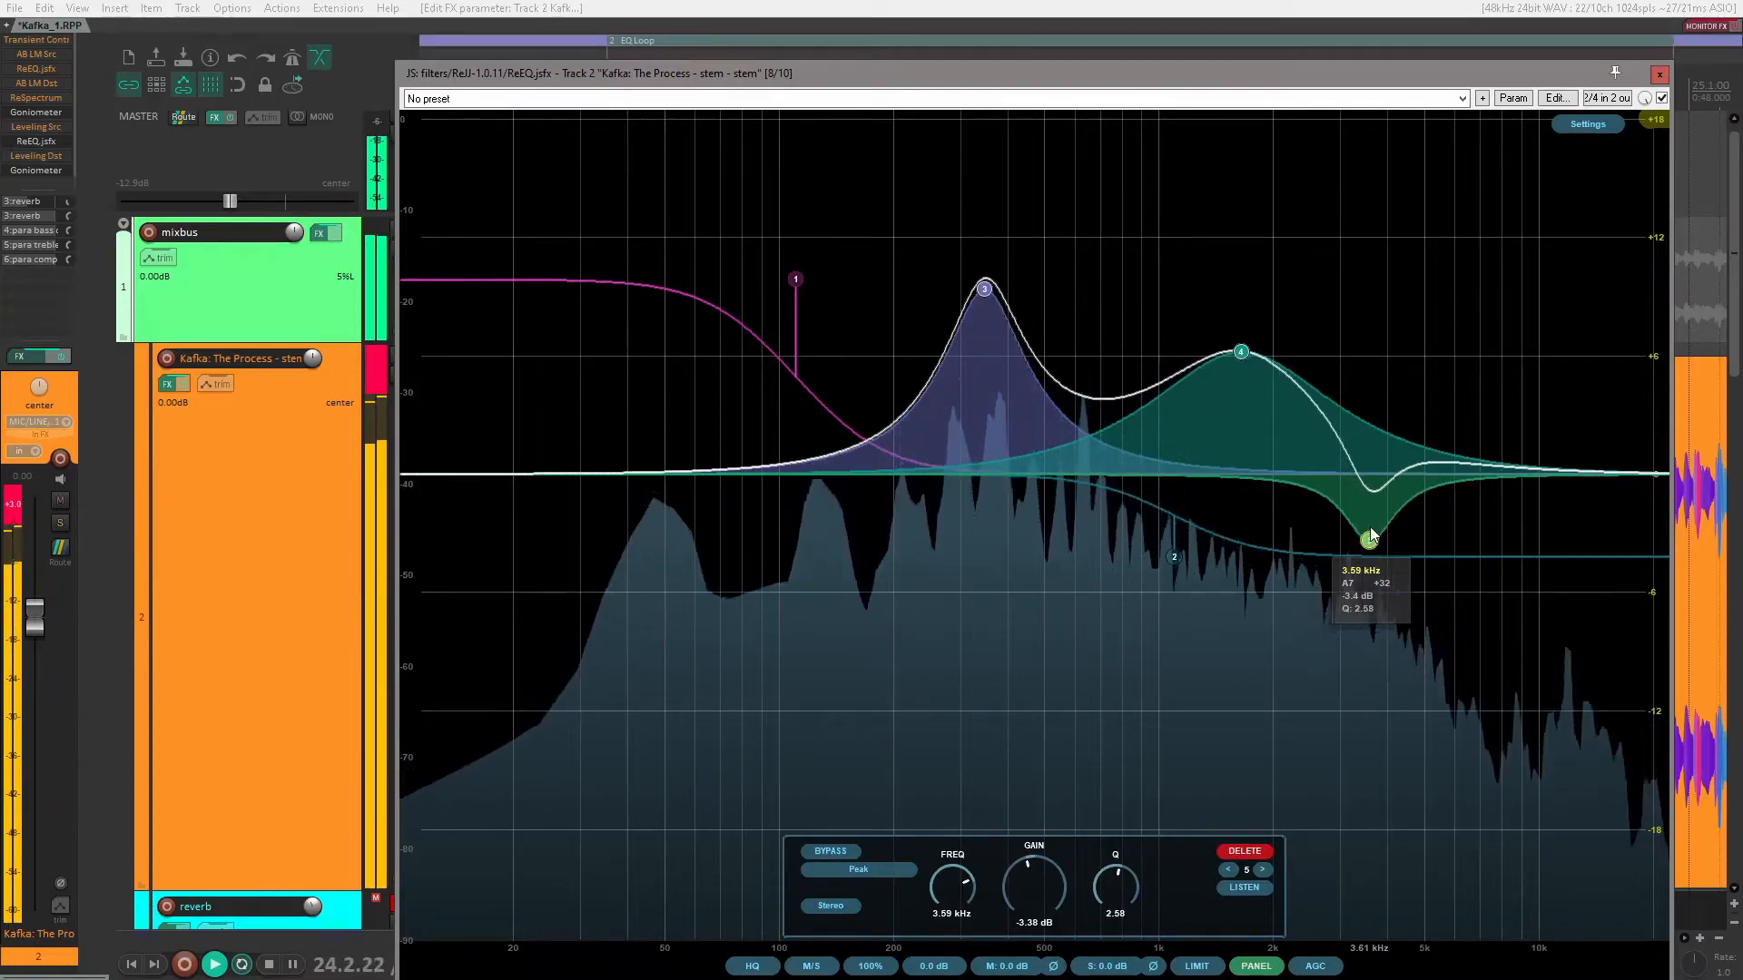
Step: Add a cut of about -7.61 dB at 147 Hz with Q 3.28, and a 4.07 dB boost at 54.2 Hz with Q 0.58
{"action": "double_click", "coordinate": [873, 467]}
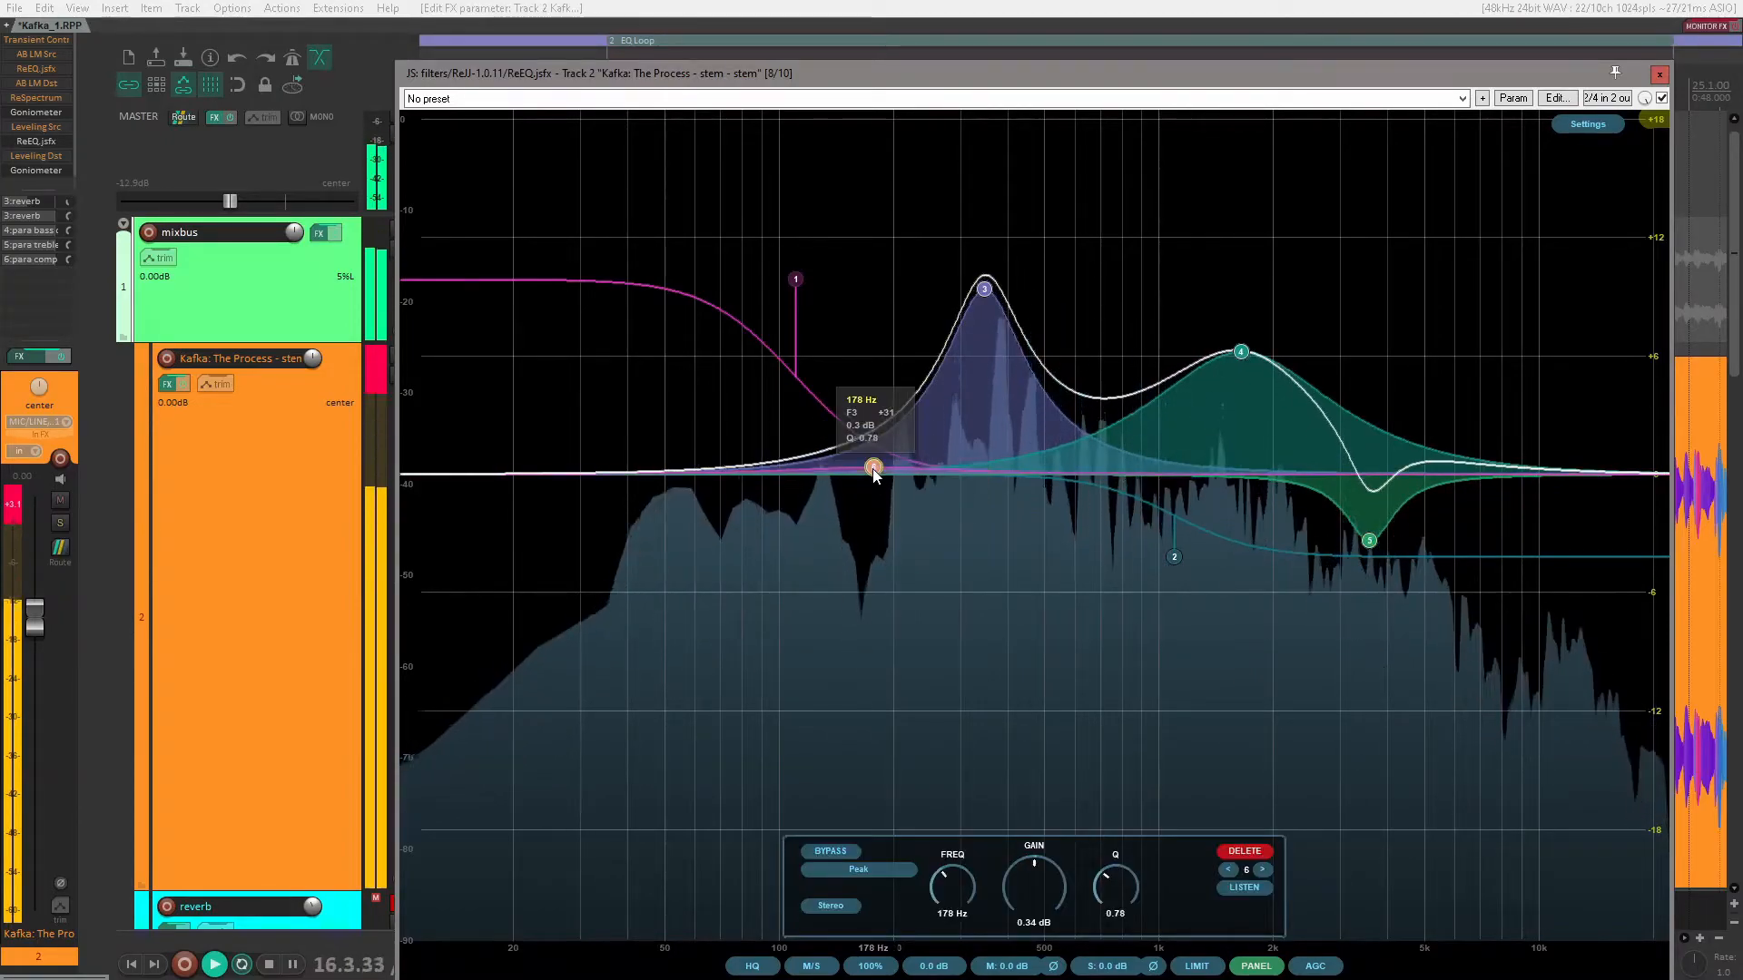
{"action": "left_click_drag", "start_coordinate": [874, 468], "coordinate": [837, 603]}
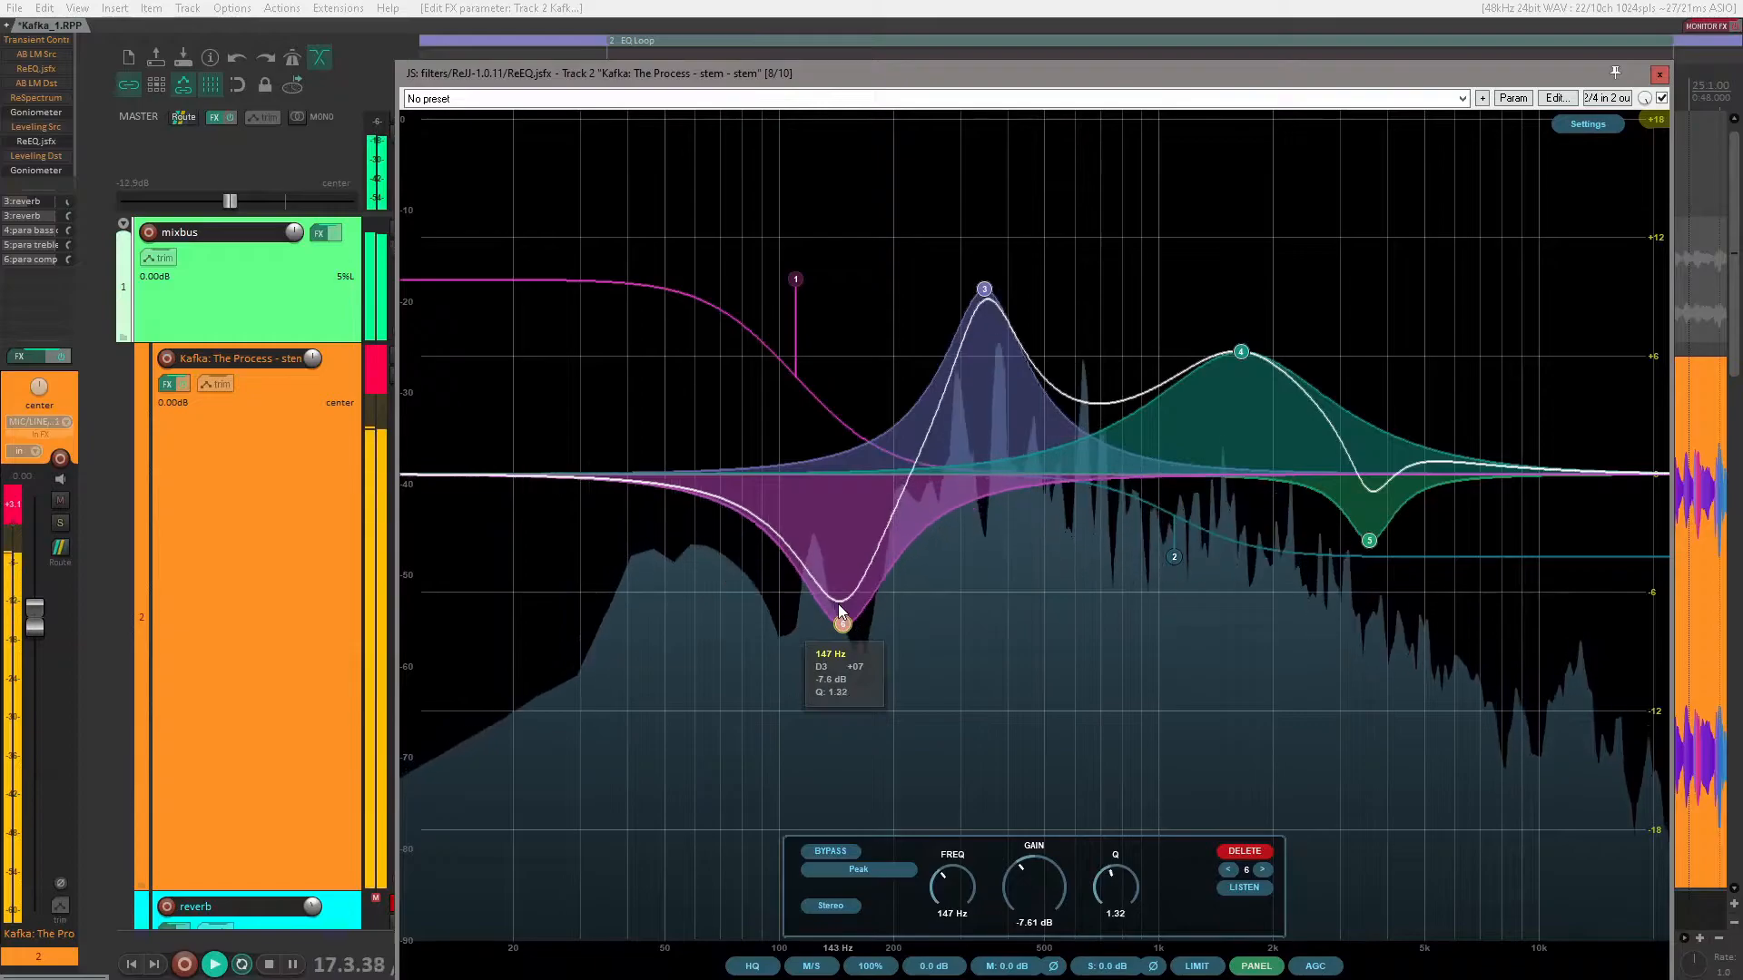
{"action": "scroll", "coordinate": [837, 601], "scroll_direction": "up", "scroll_amount": 4}
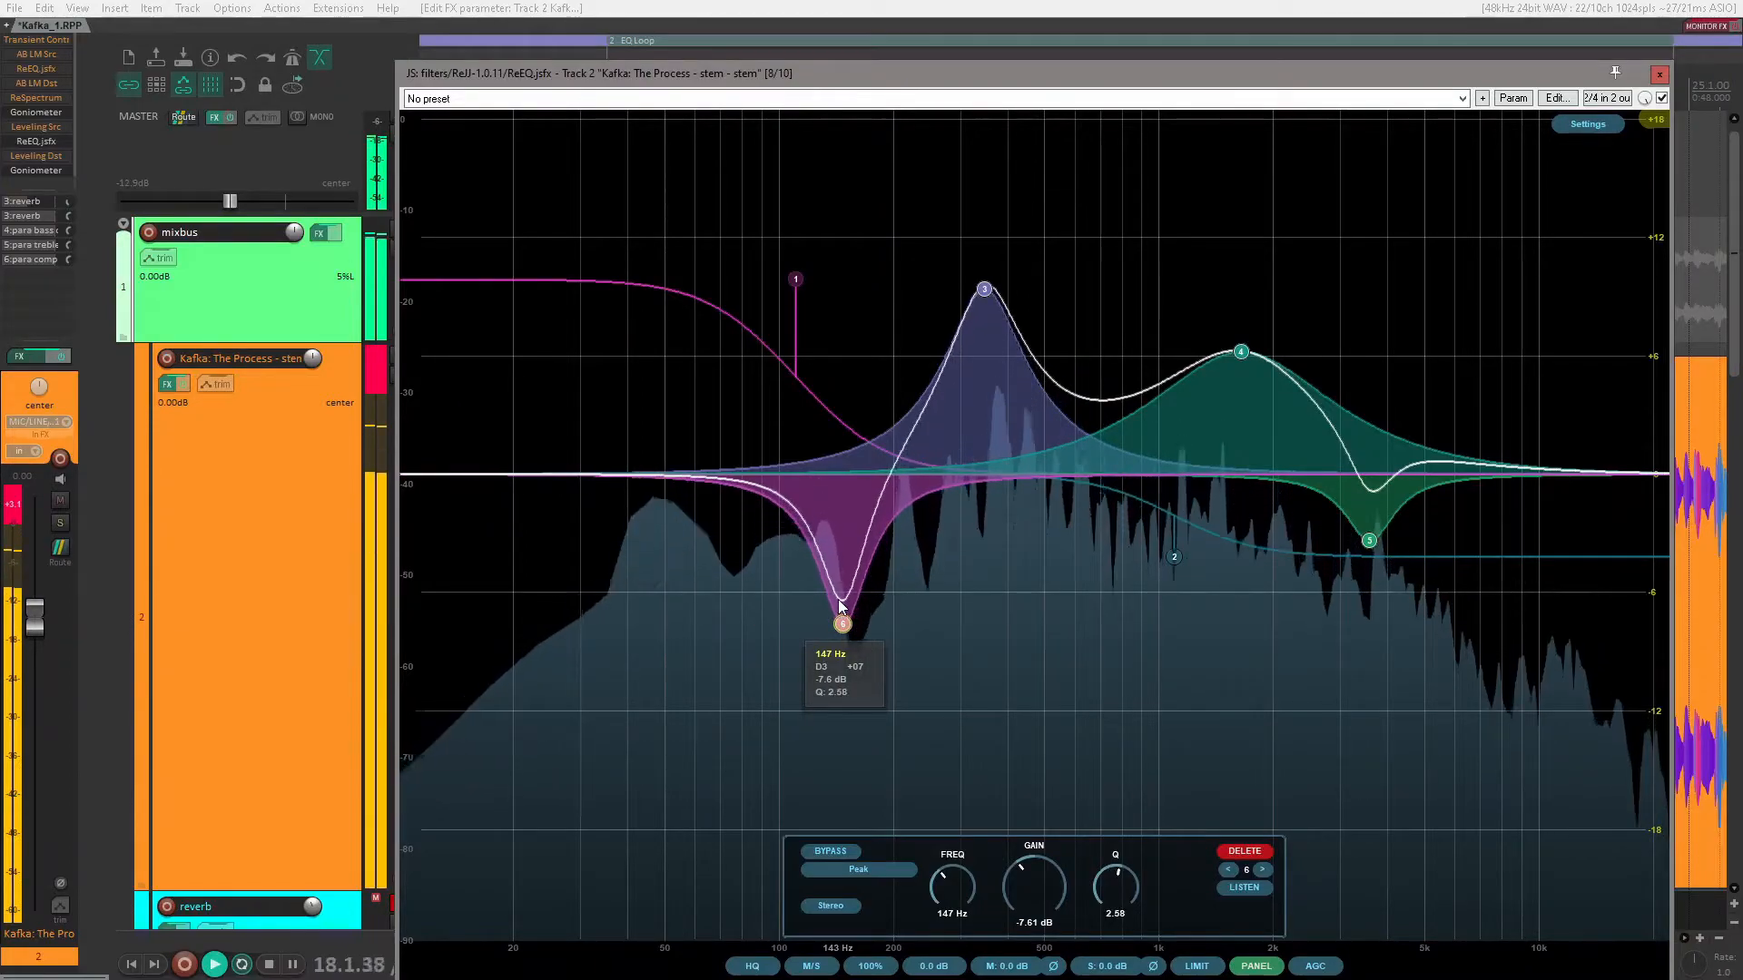
{"action": "double_click", "coordinate": [679, 473]}
{"action": "left_click_drag", "start_coordinate": [679, 473], "coordinate": [679, 398]}
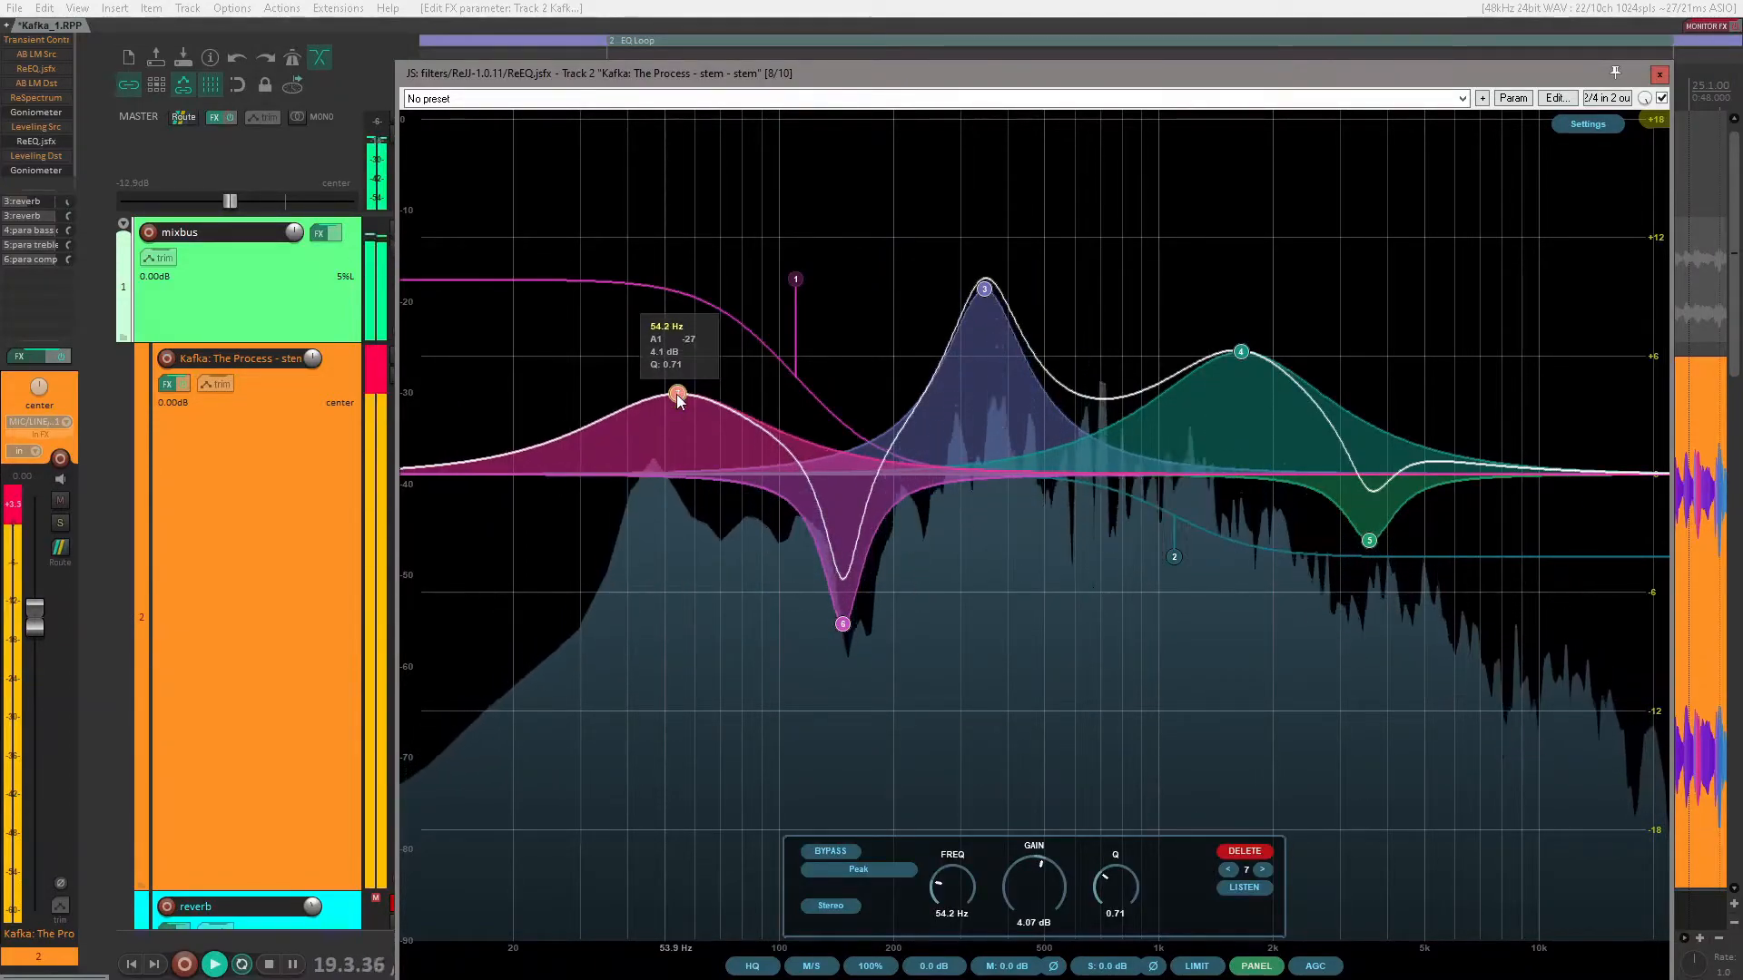
{"action": "scroll", "coordinate": [679, 396], "scroll_direction": "down", "scroll_amount": 1}
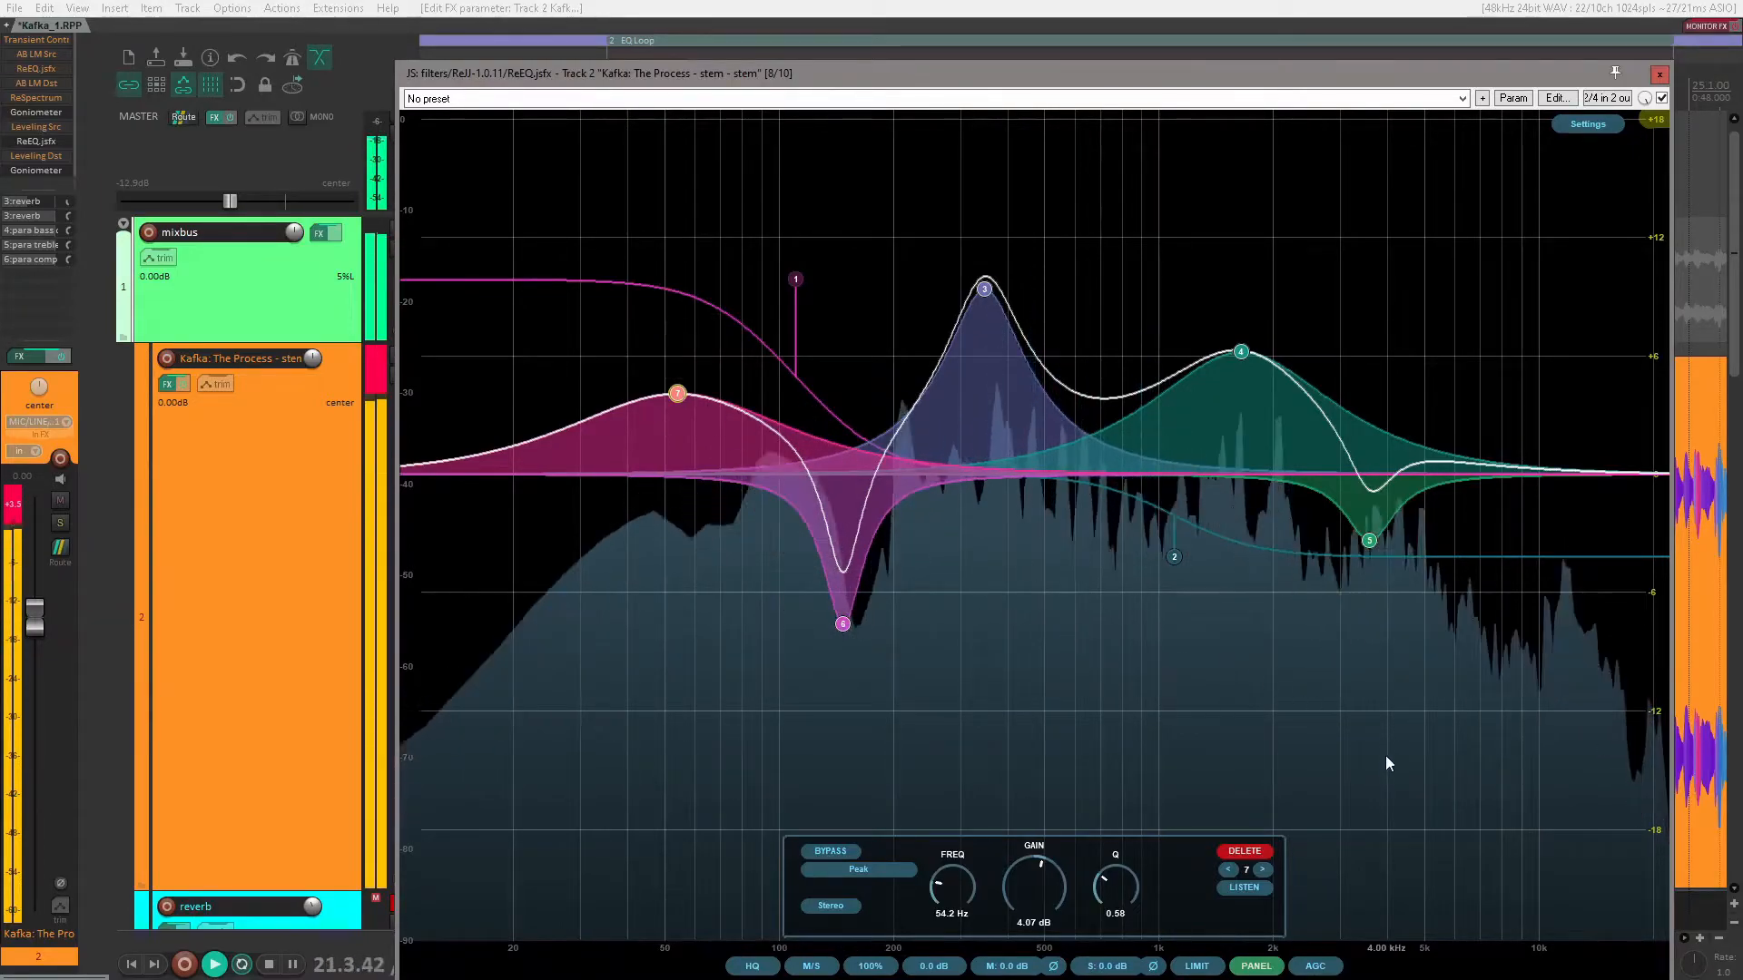
Step: Delete the extra peak bands at 54.2 Hz, 147 Hz, 3.59 kHz and 1.65 kHz
{"action": "left_click", "coordinate": [1243, 851]}
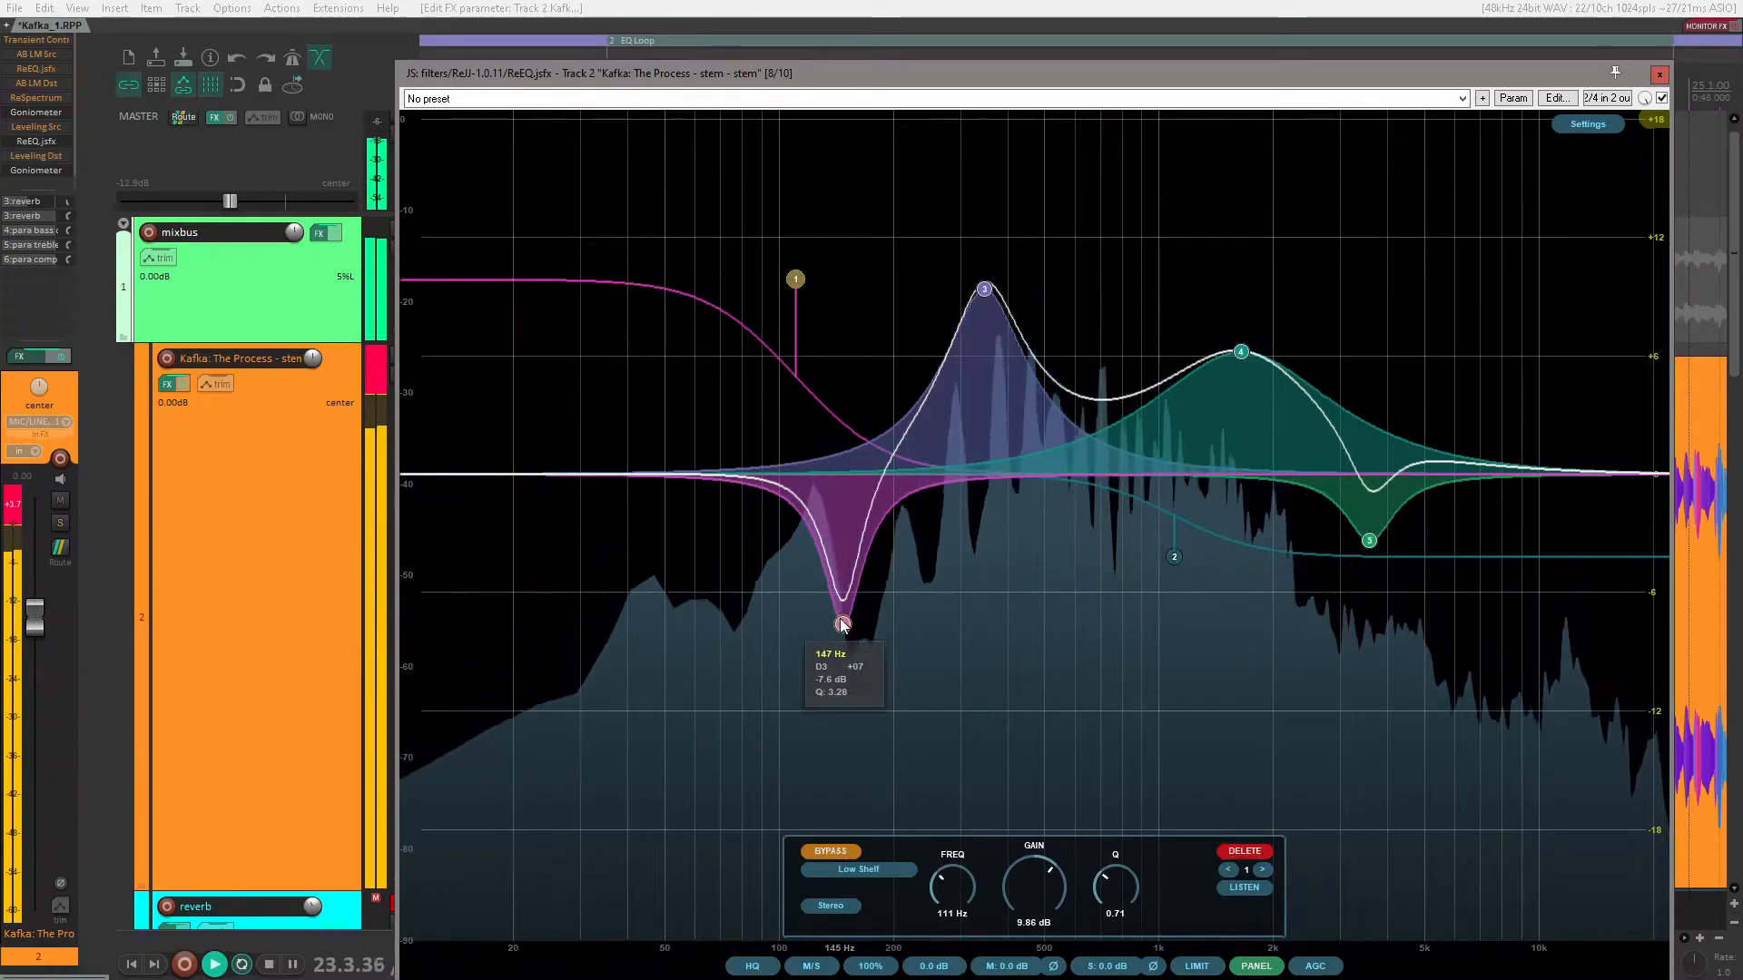
{"action": "left_click", "coordinate": [843, 625]}
{"action": "left_click", "coordinate": [1243, 851]}
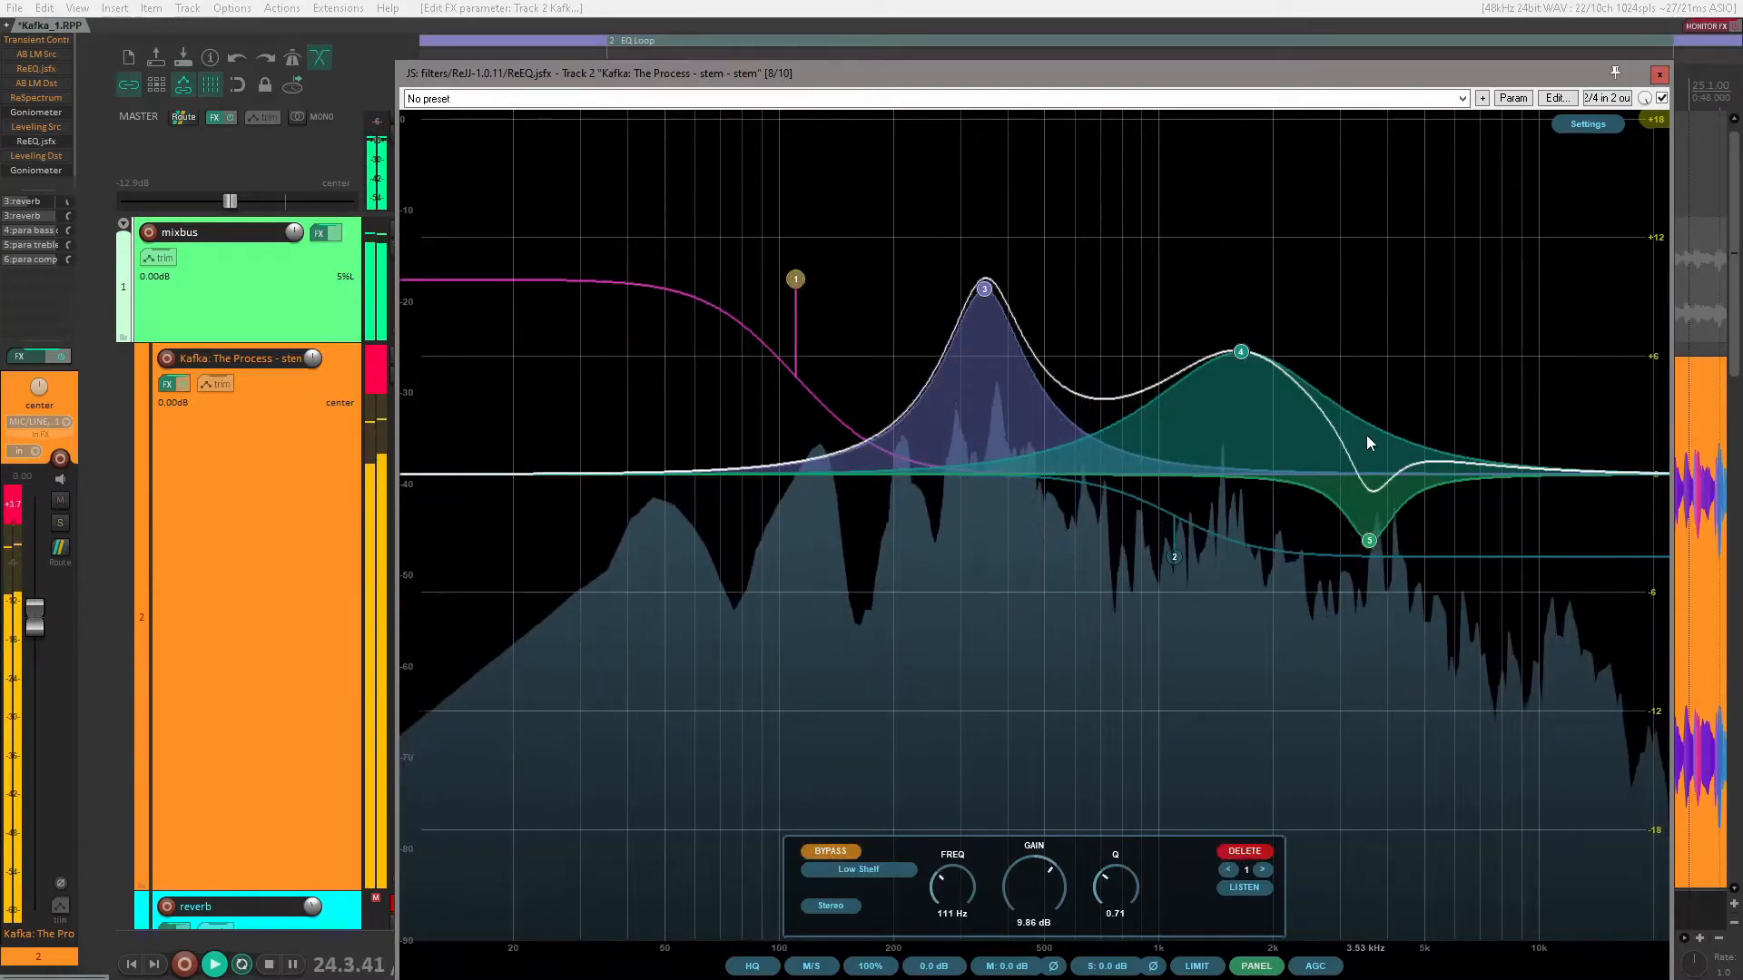
{"action": "left_click", "coordinate": [1369, 540]}
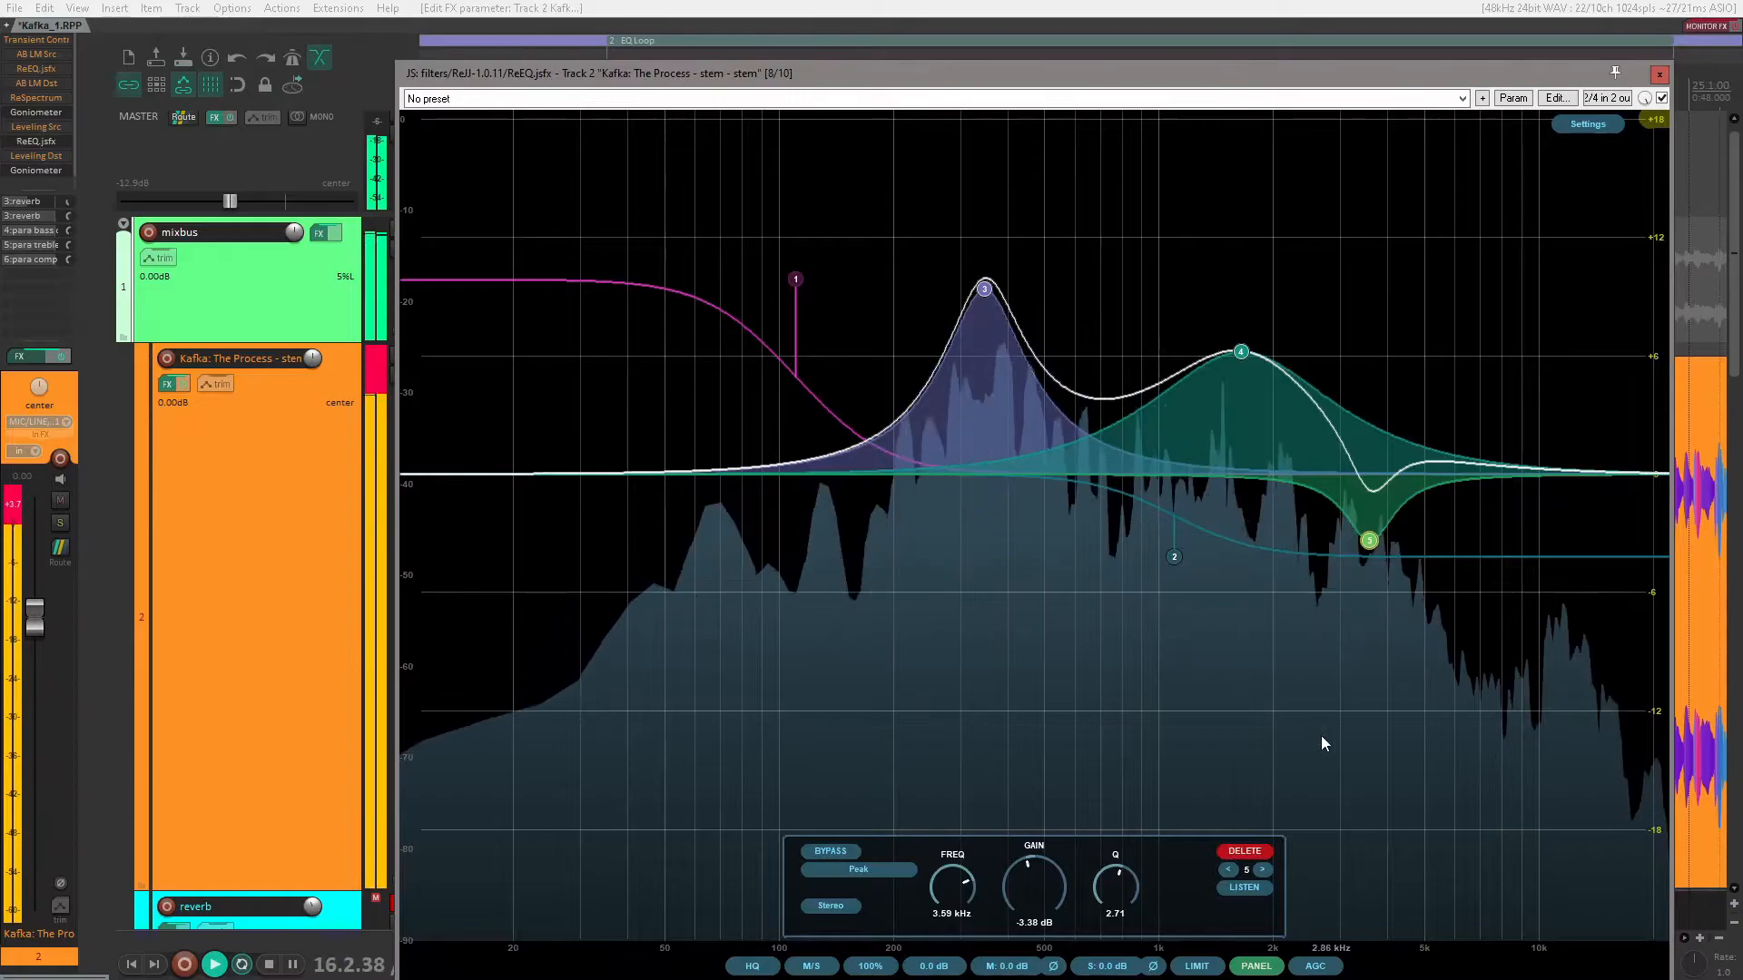
{"action": "left_click", "coordinate": [1251, 849]}
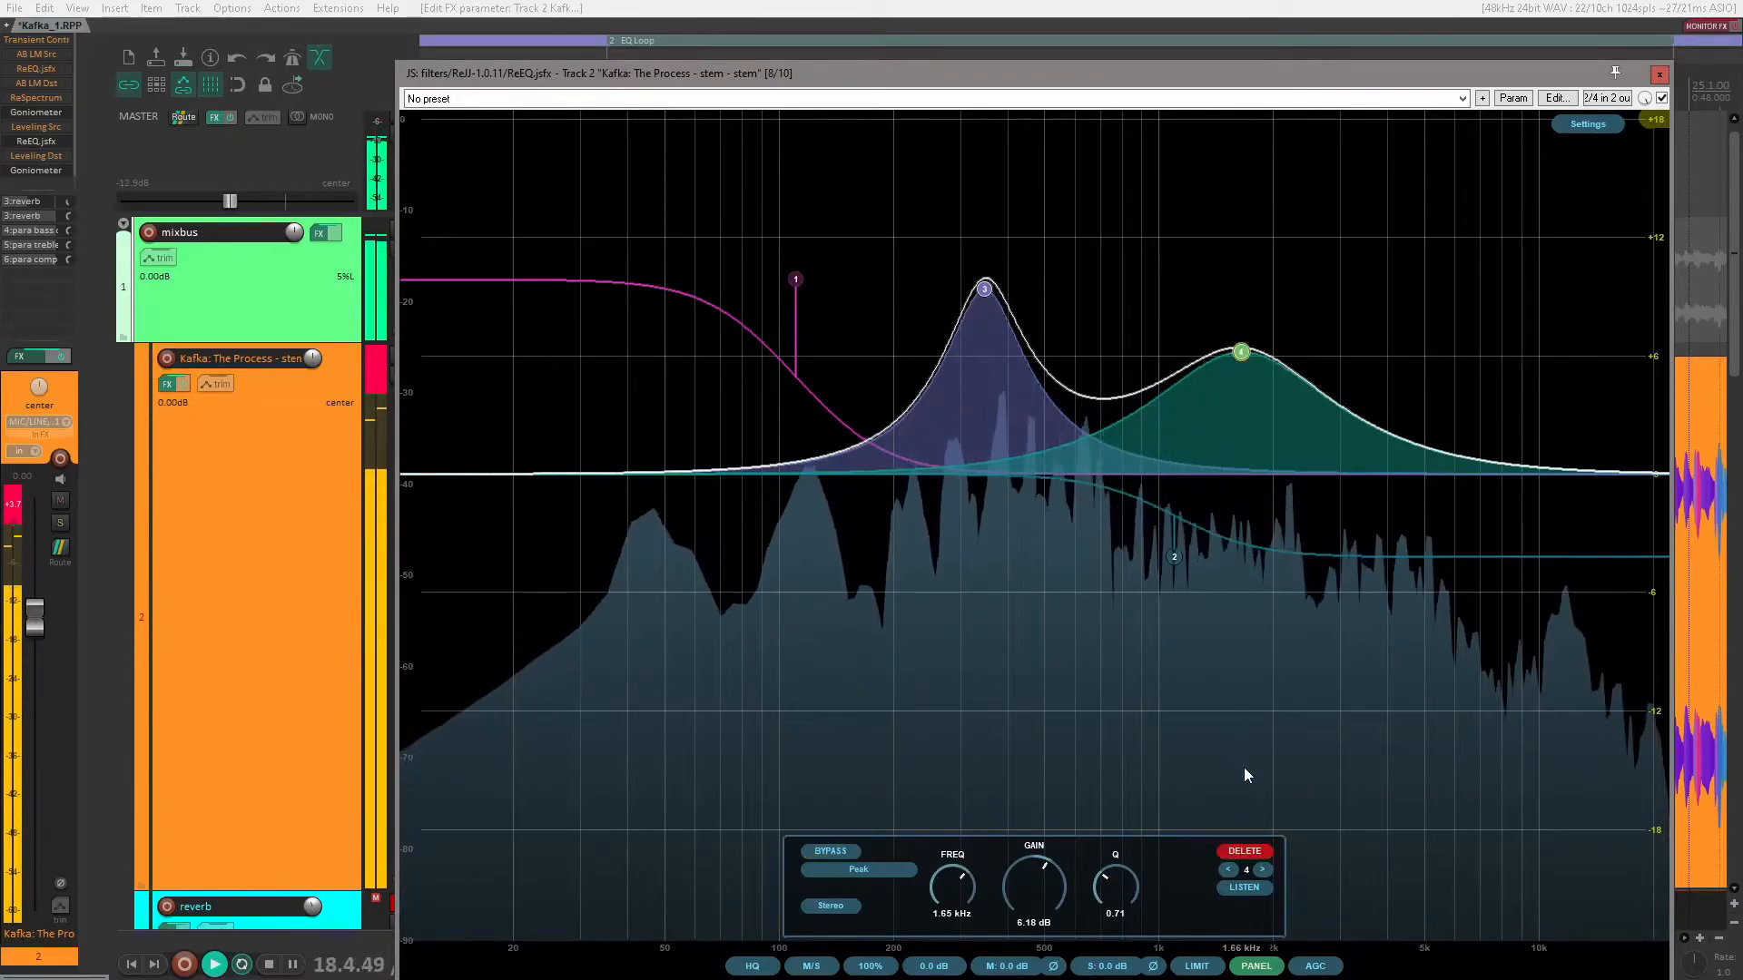
{"action": "left_click", "coordinate": [1260, 853]}
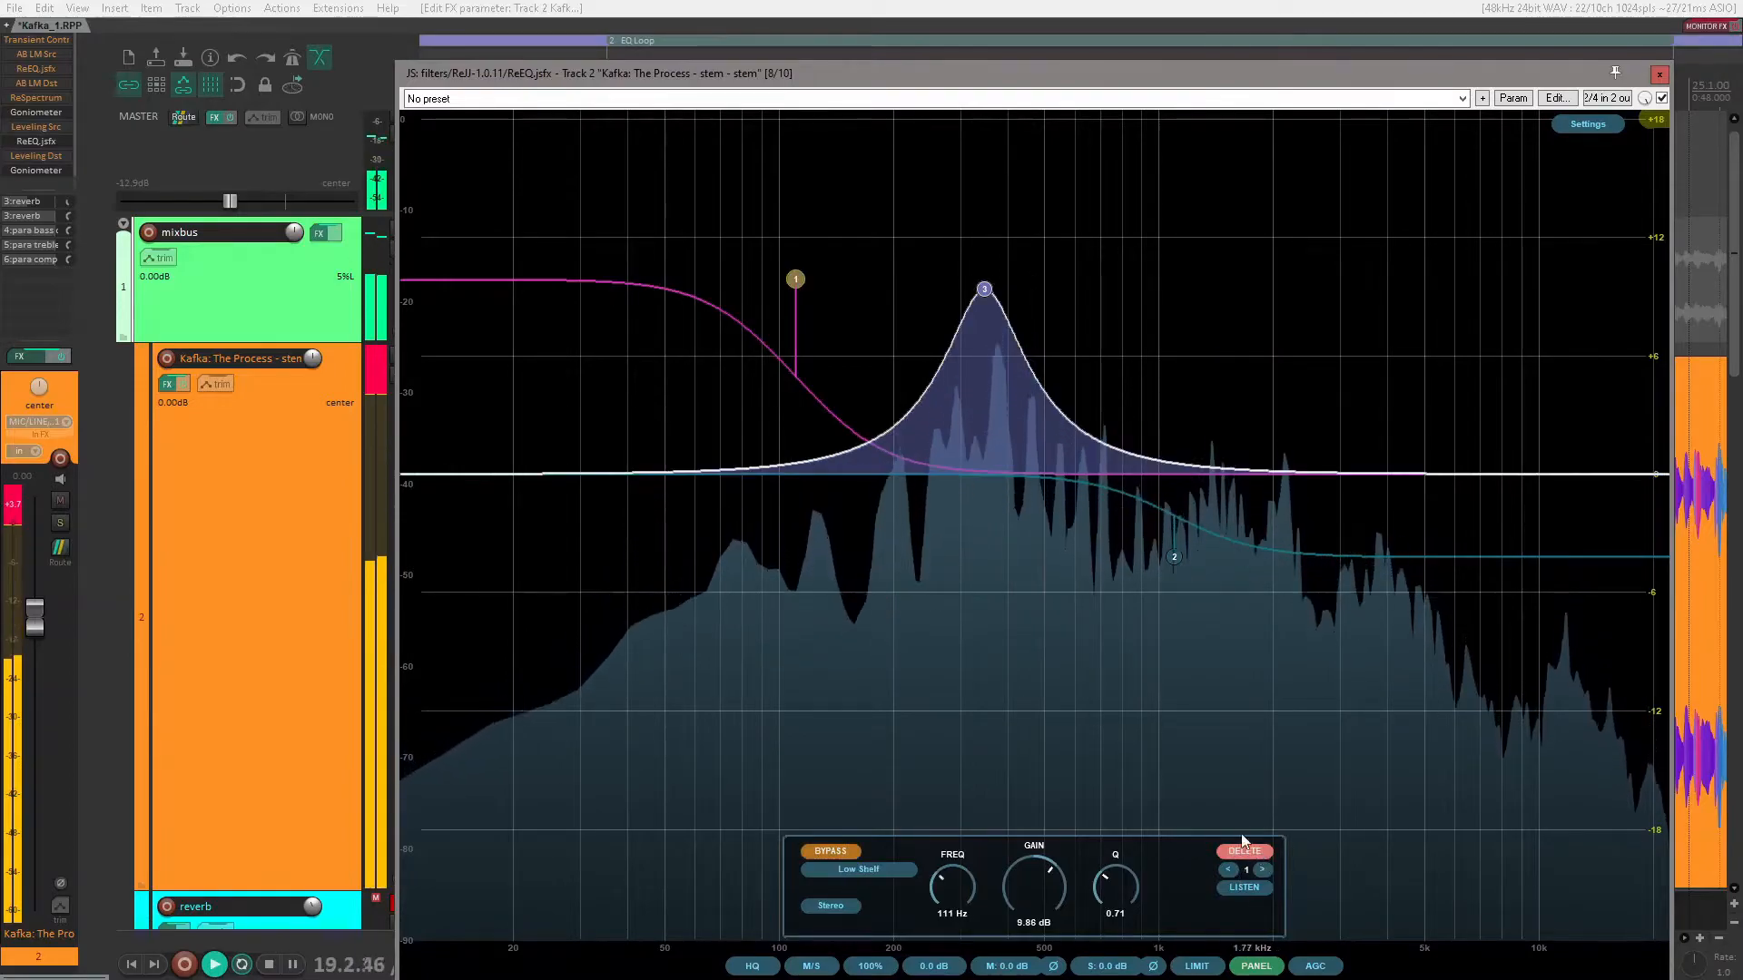
Step: Compare the sound with the 348 Hz peak bypassed and enabled
{"action": "left_click", "coordinate": [987, 293]}
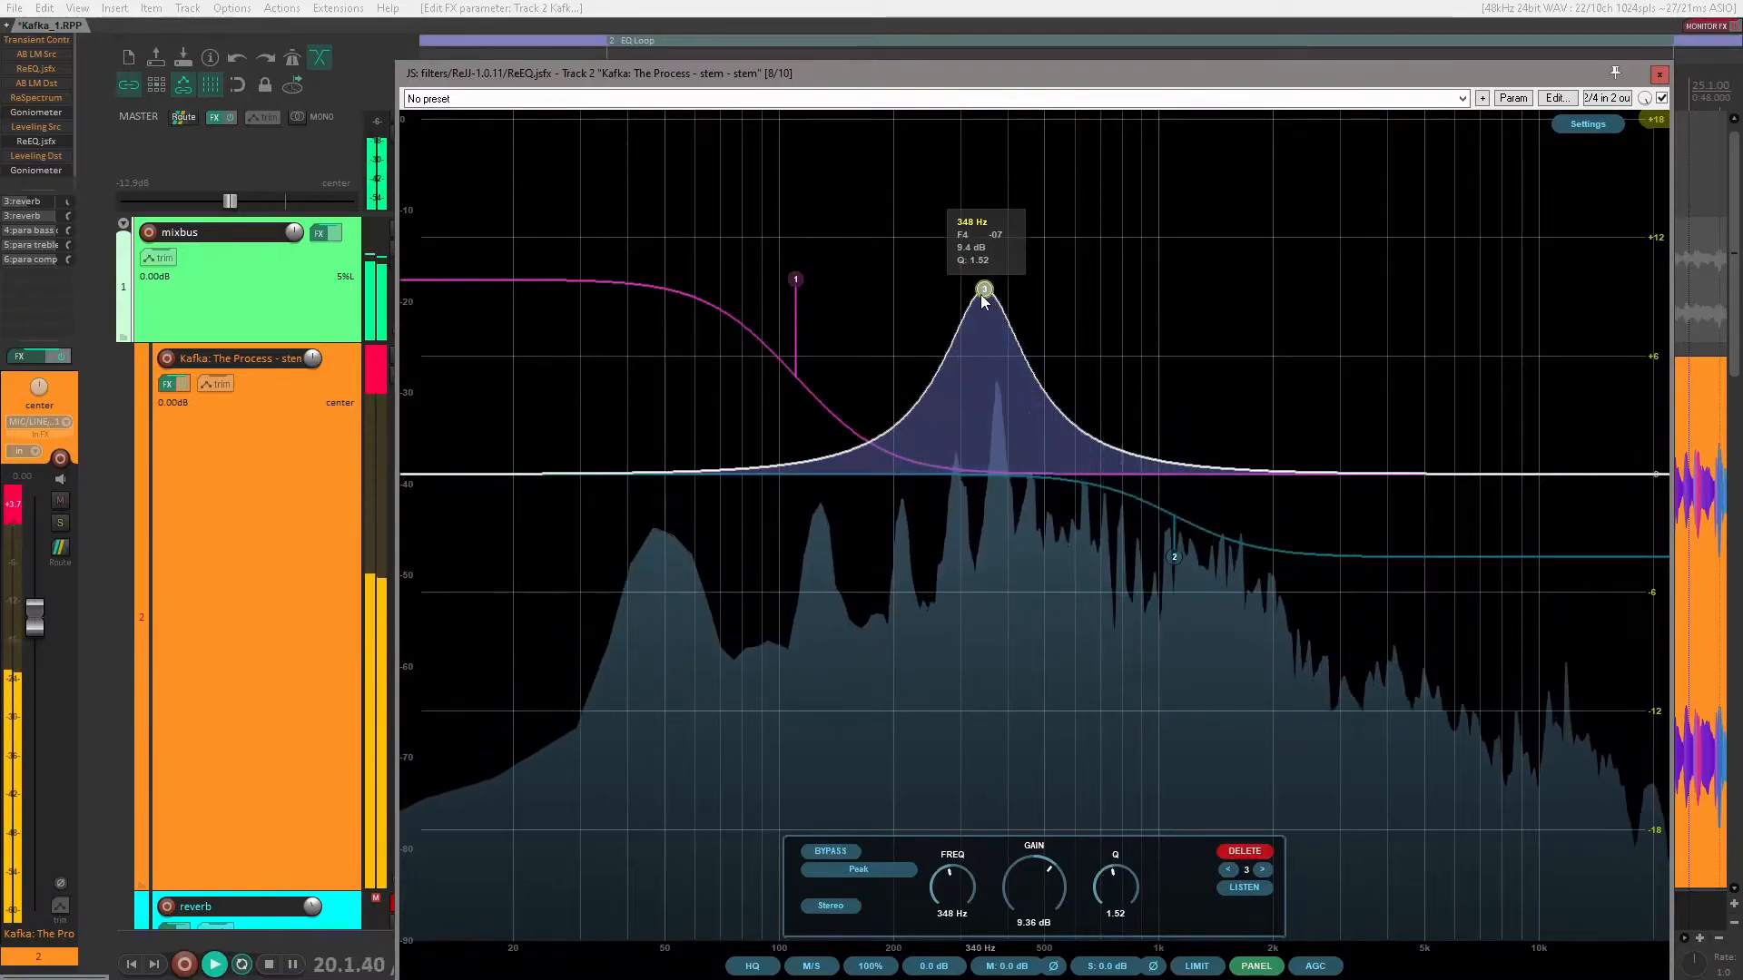
{"action": "left_click", "coordinate": [829, 851]}
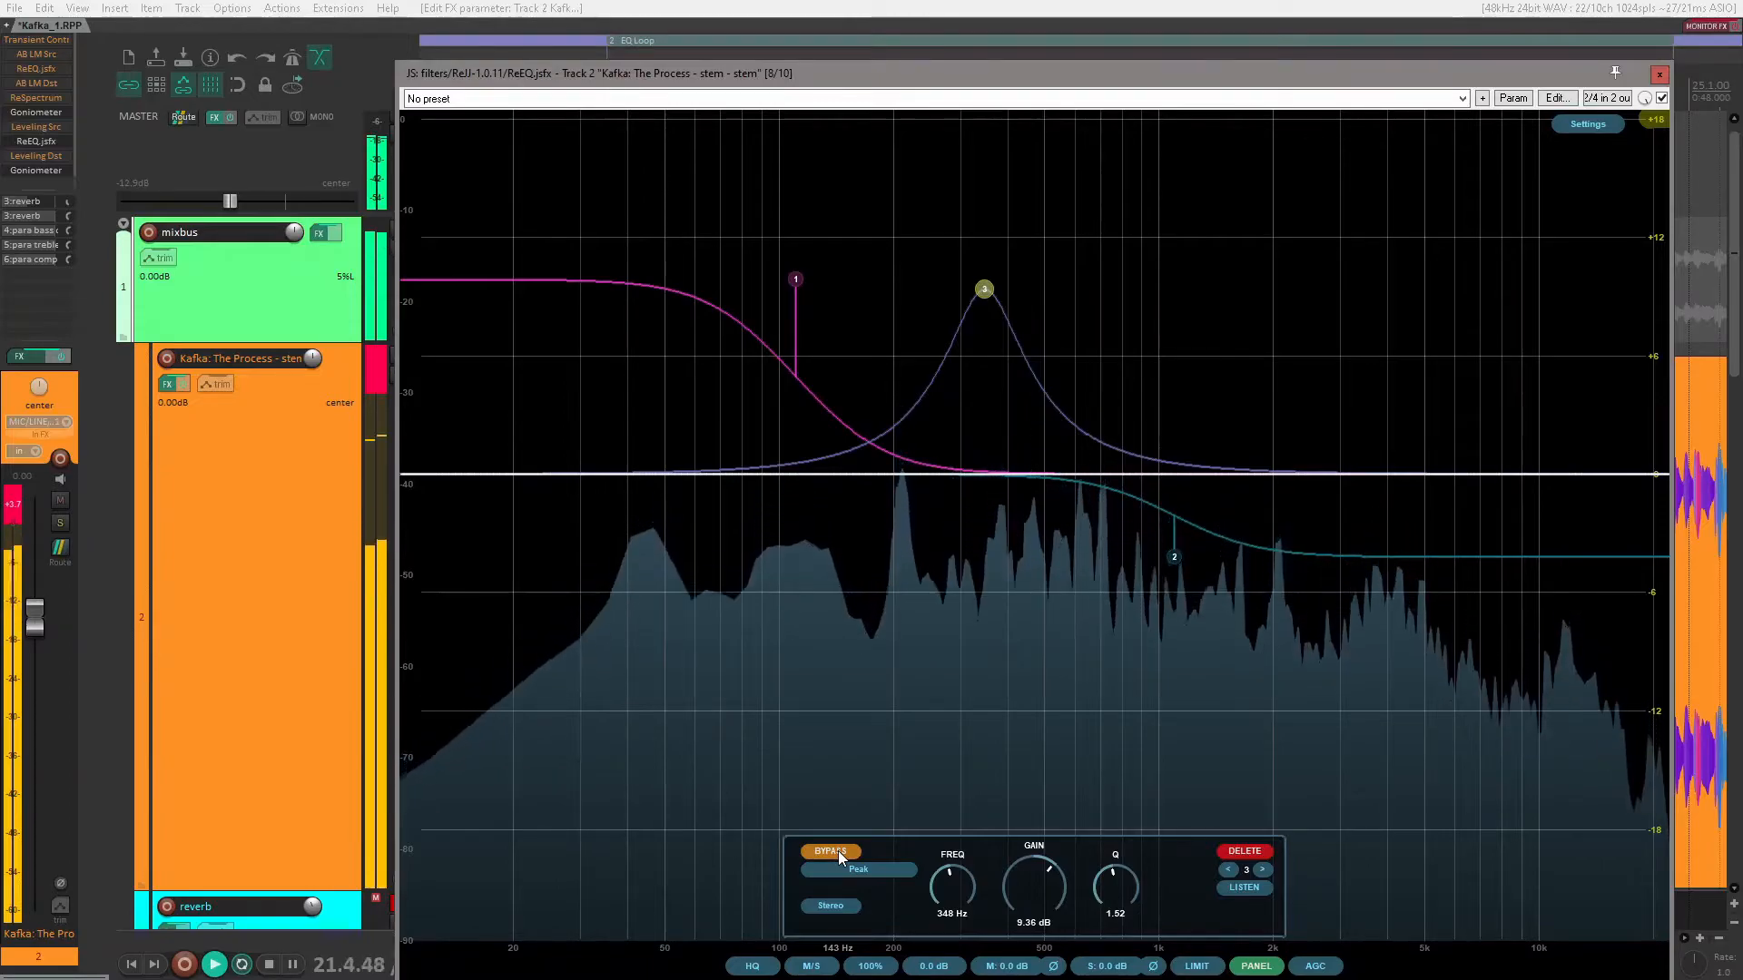
{"action": "left_click", "coordinate": [837, 851]}
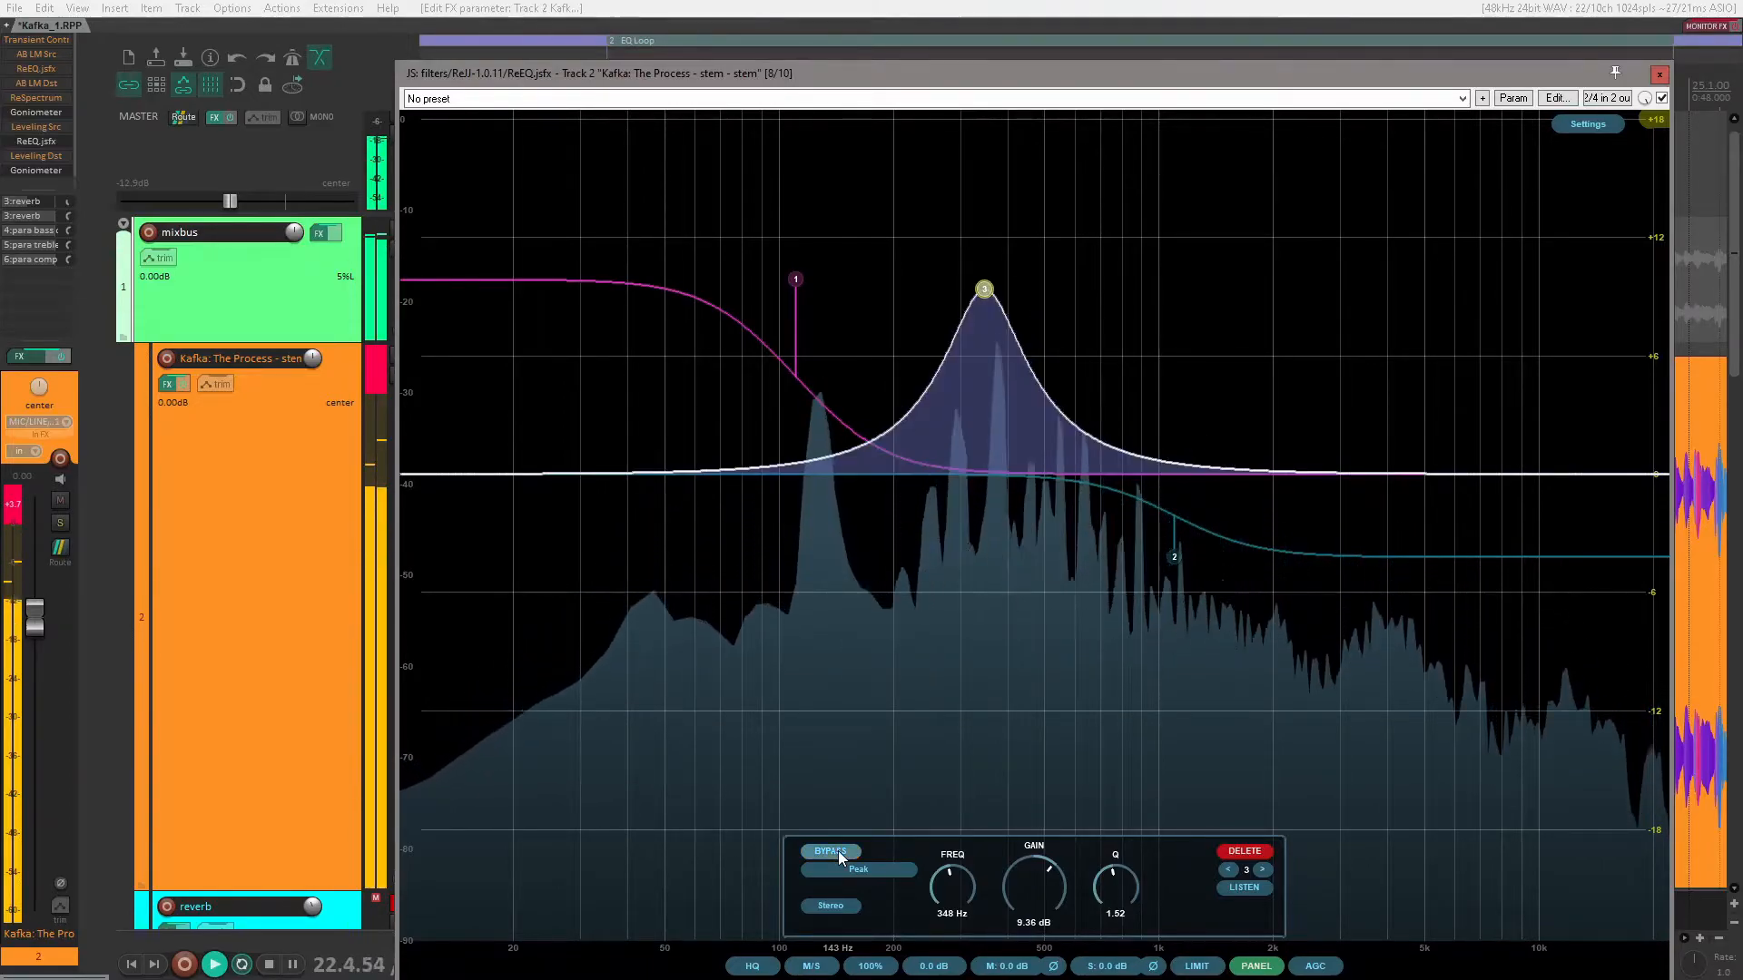
Step: Invert the gain of the 348 Hz peak back and forth twice to compare the boost with the equivalent cut
{"action": "right_click", "coordinate": [984, 292]}
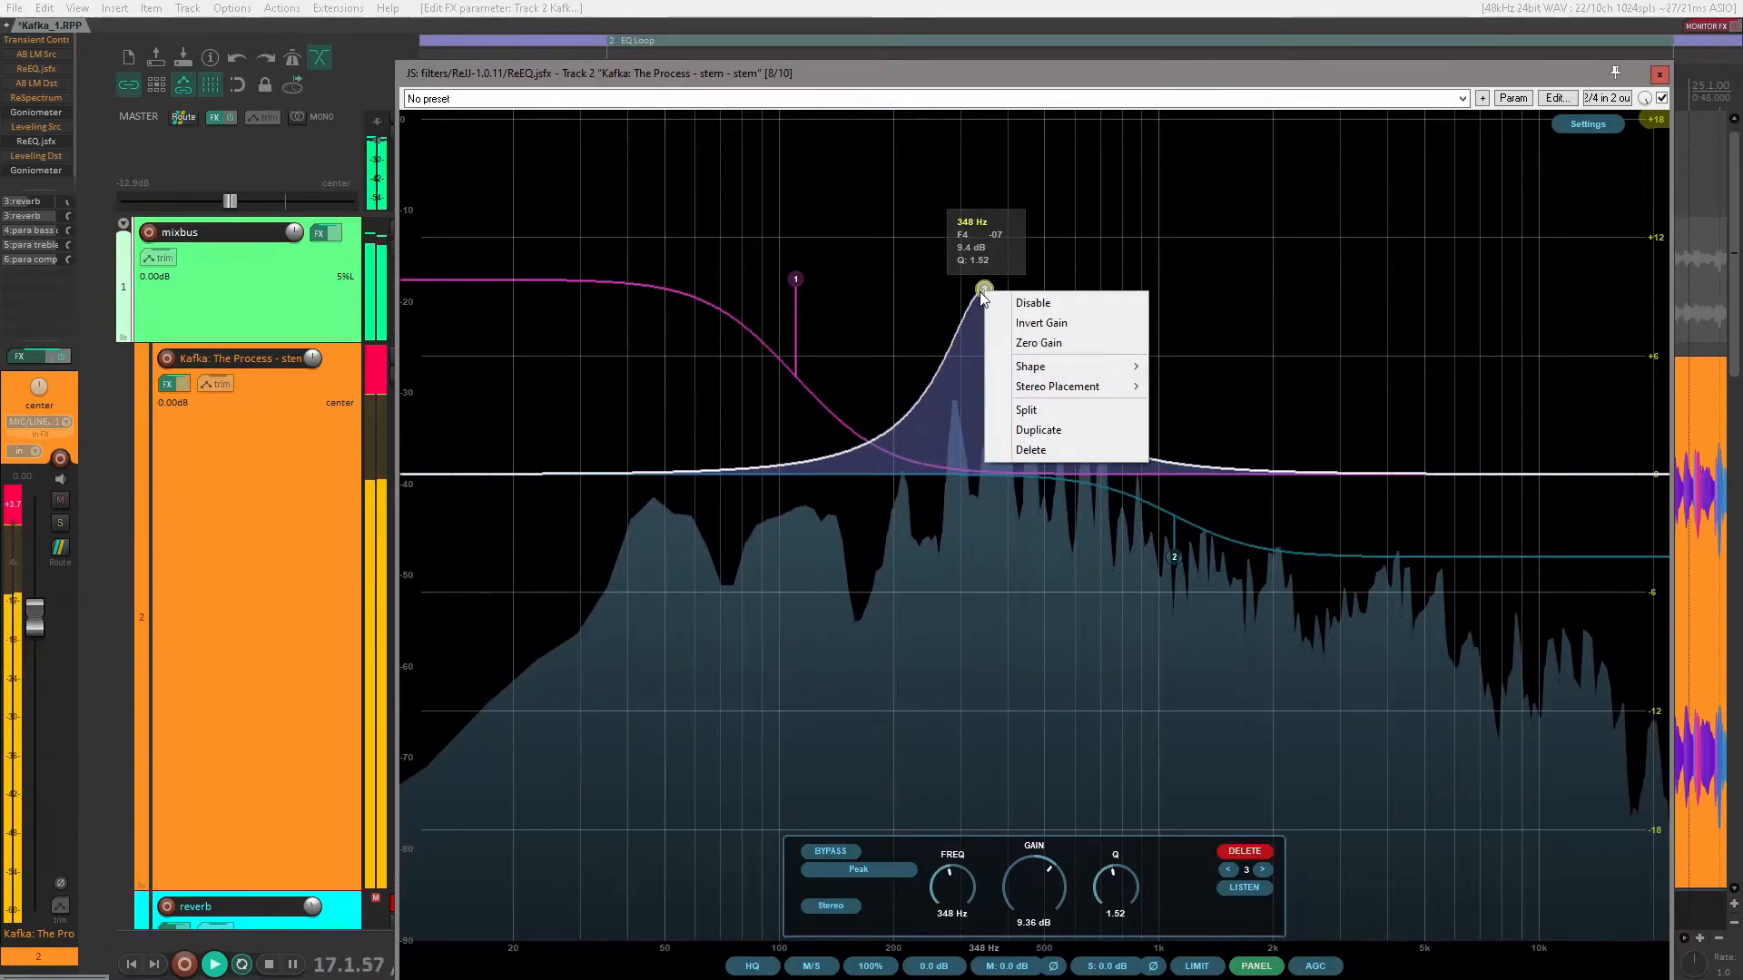
{"action": "left_click", "coordinate": [1035, 328]}
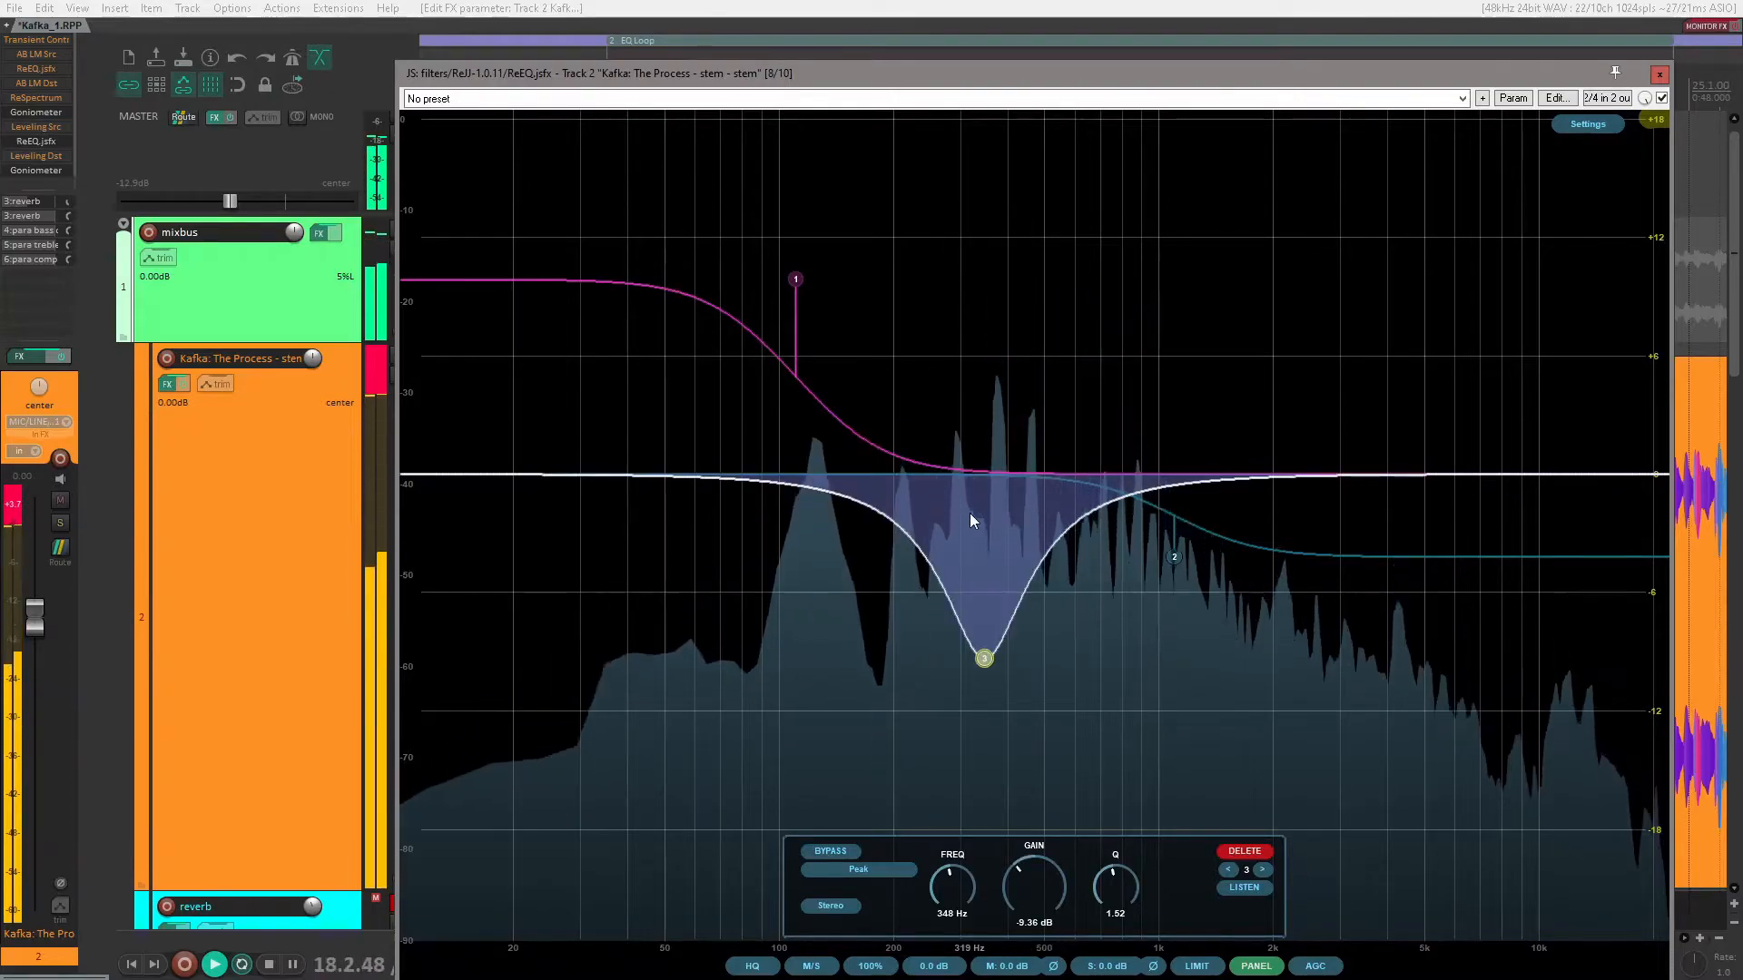
{"action": "right_click", "coordinate": [986, 663]}
{"action": "left_click", "coordinate": [1004, 696]}
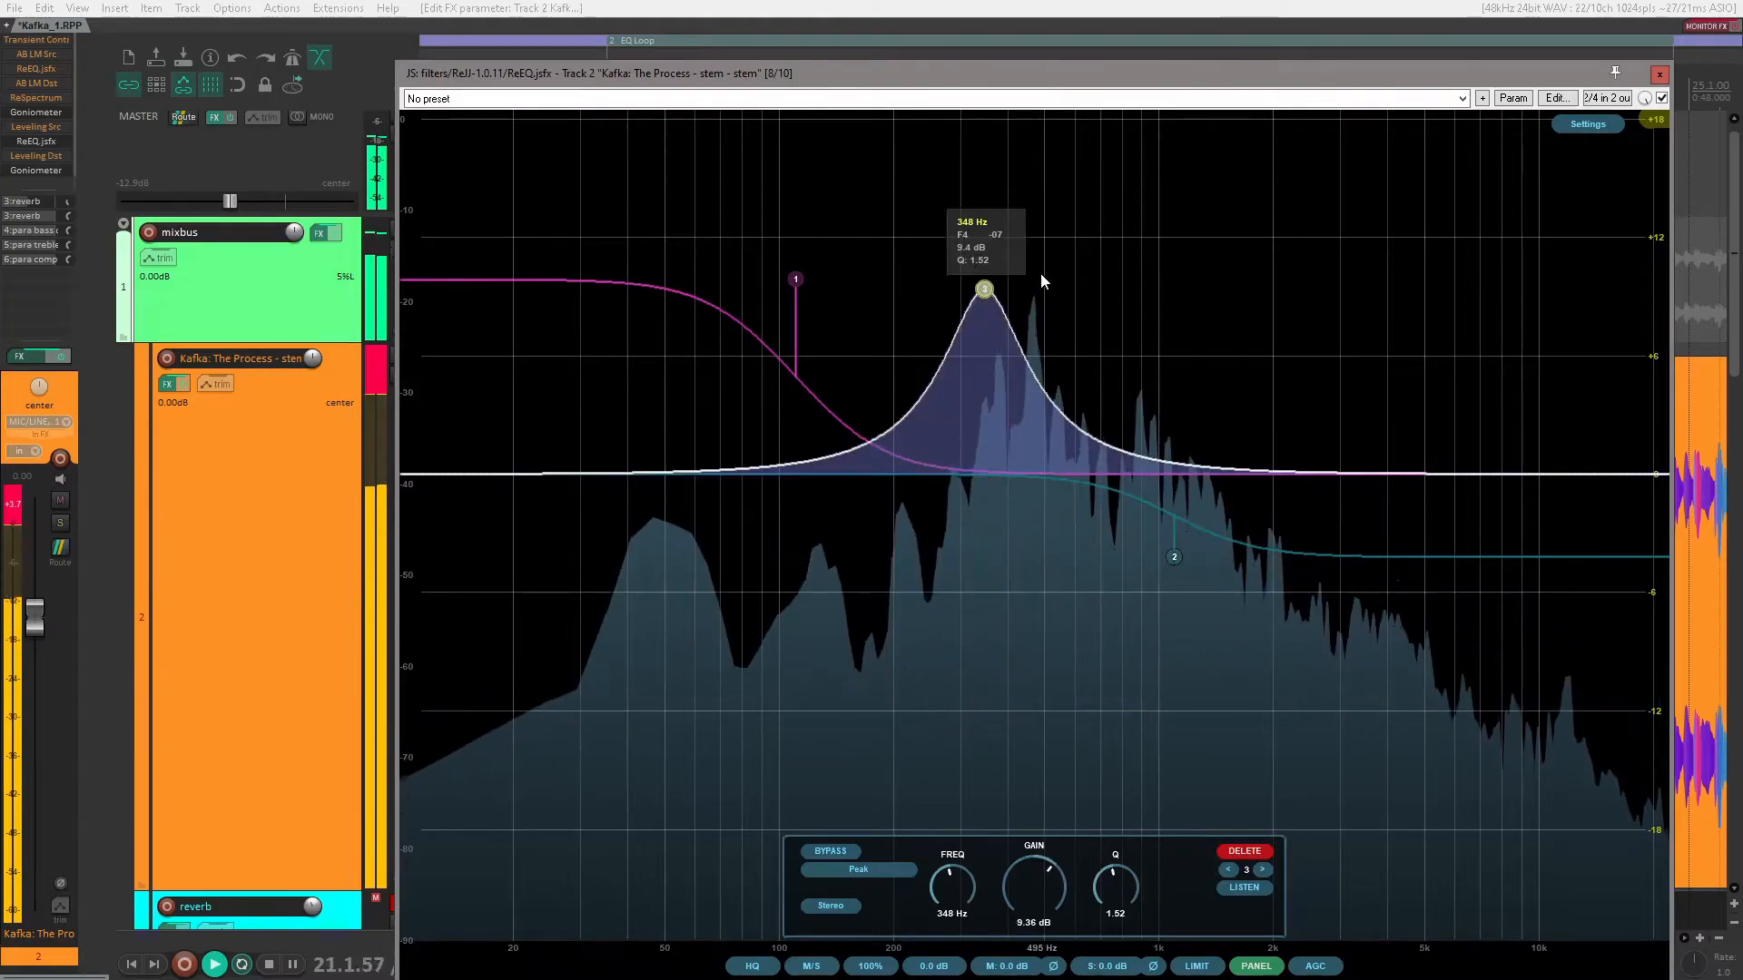
{"action": "right_click", "coordinate": [987, 291]}
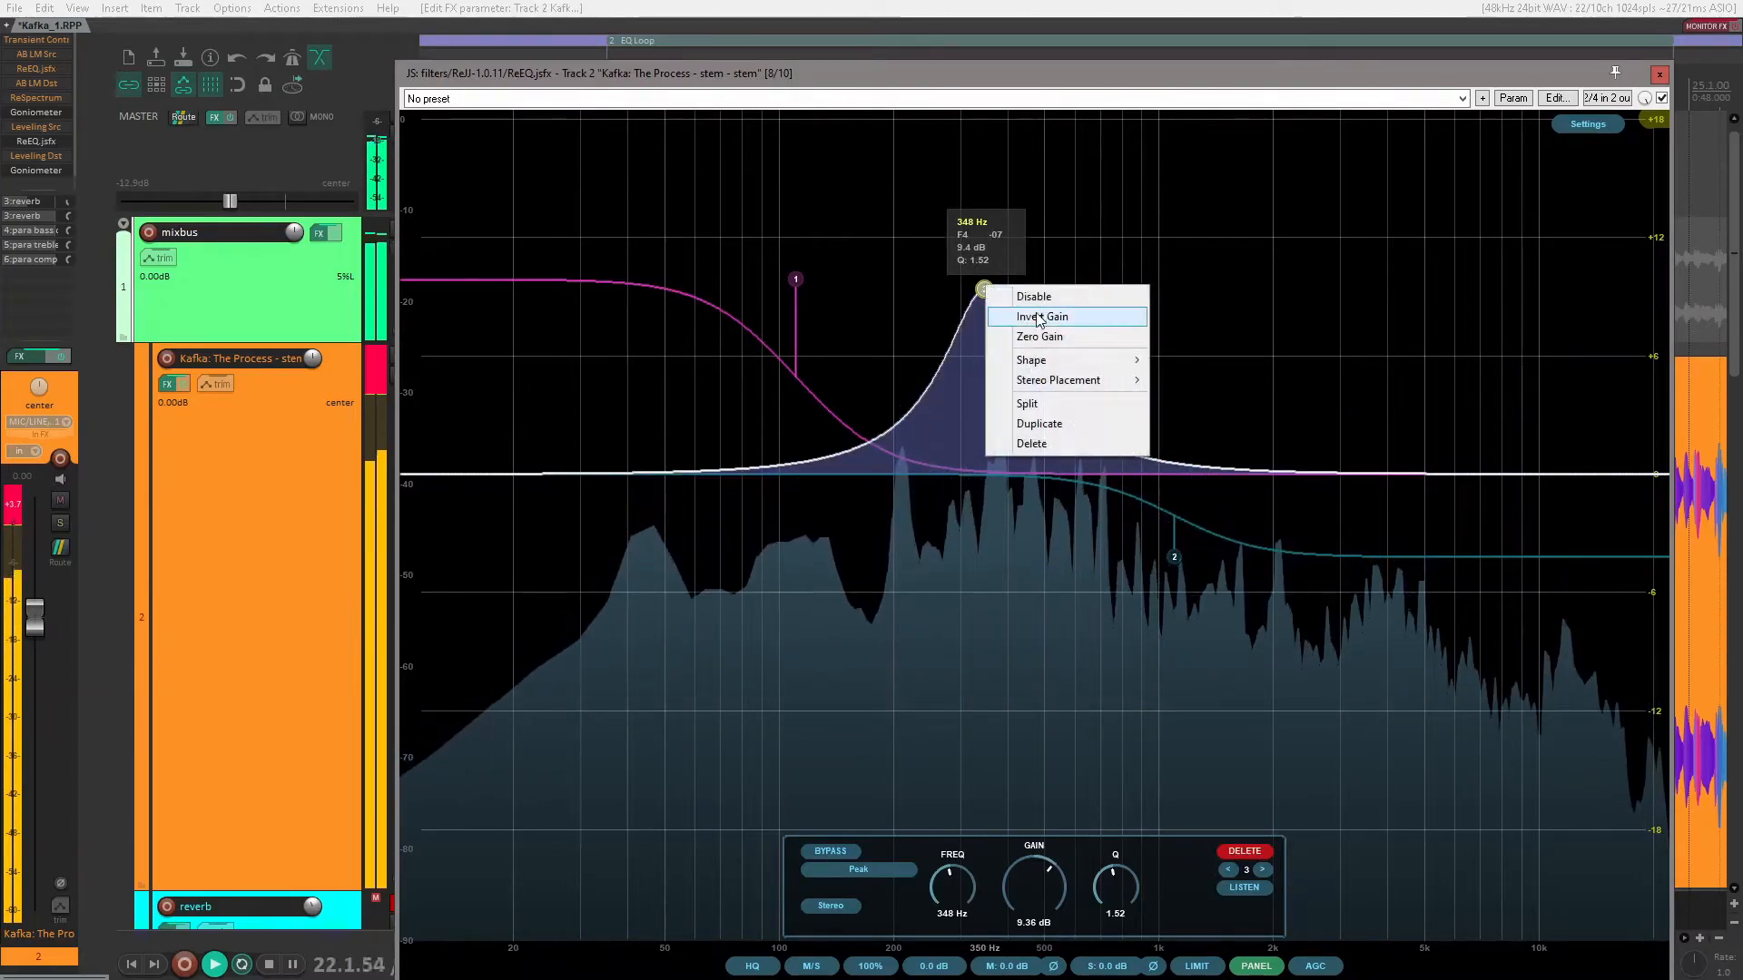
{"action": "left_click", "coordinate": [1004, 319]}
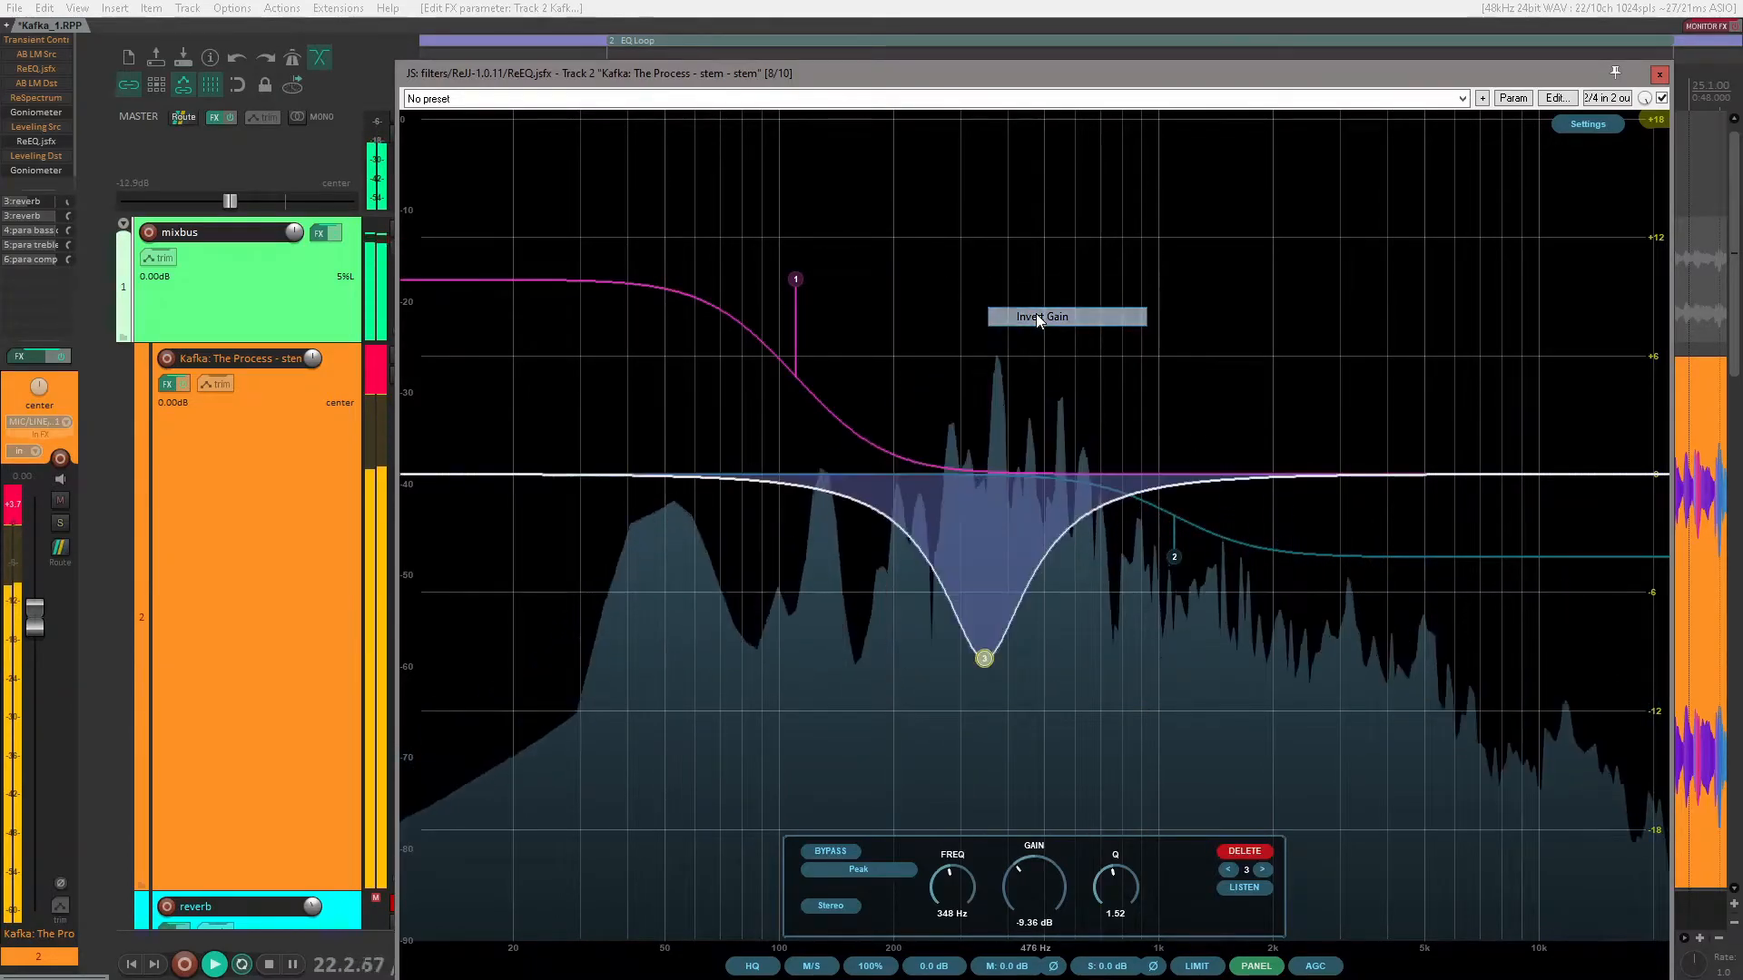
{"action": "right_click", "coordinate": [983, 657]}
{"action": "left_click", "coordinate": [1027, 694]}
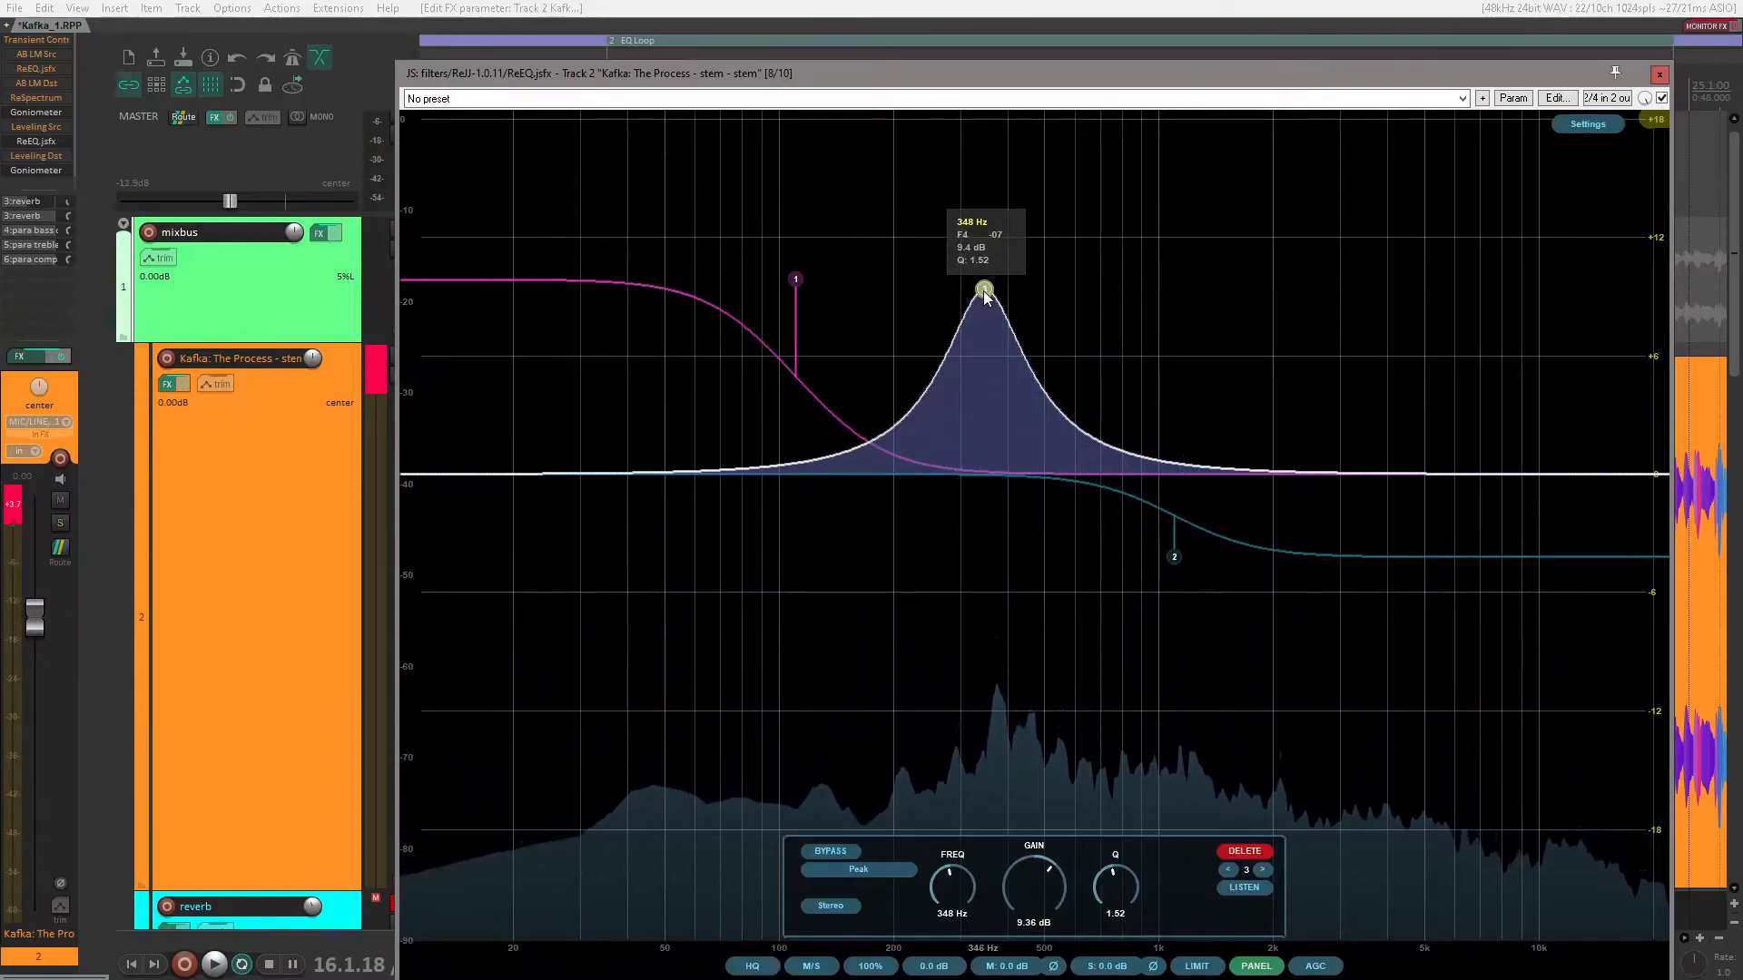
Step: Narrow the third band to Q 3.78 at about 835 Hz, and swing its gain to about -12.08 dB and back up to 2.32 dB
{"action": "scroll", "coordinate": [986, 293], "scroll_direction": "up", "scroll_amount": 8}
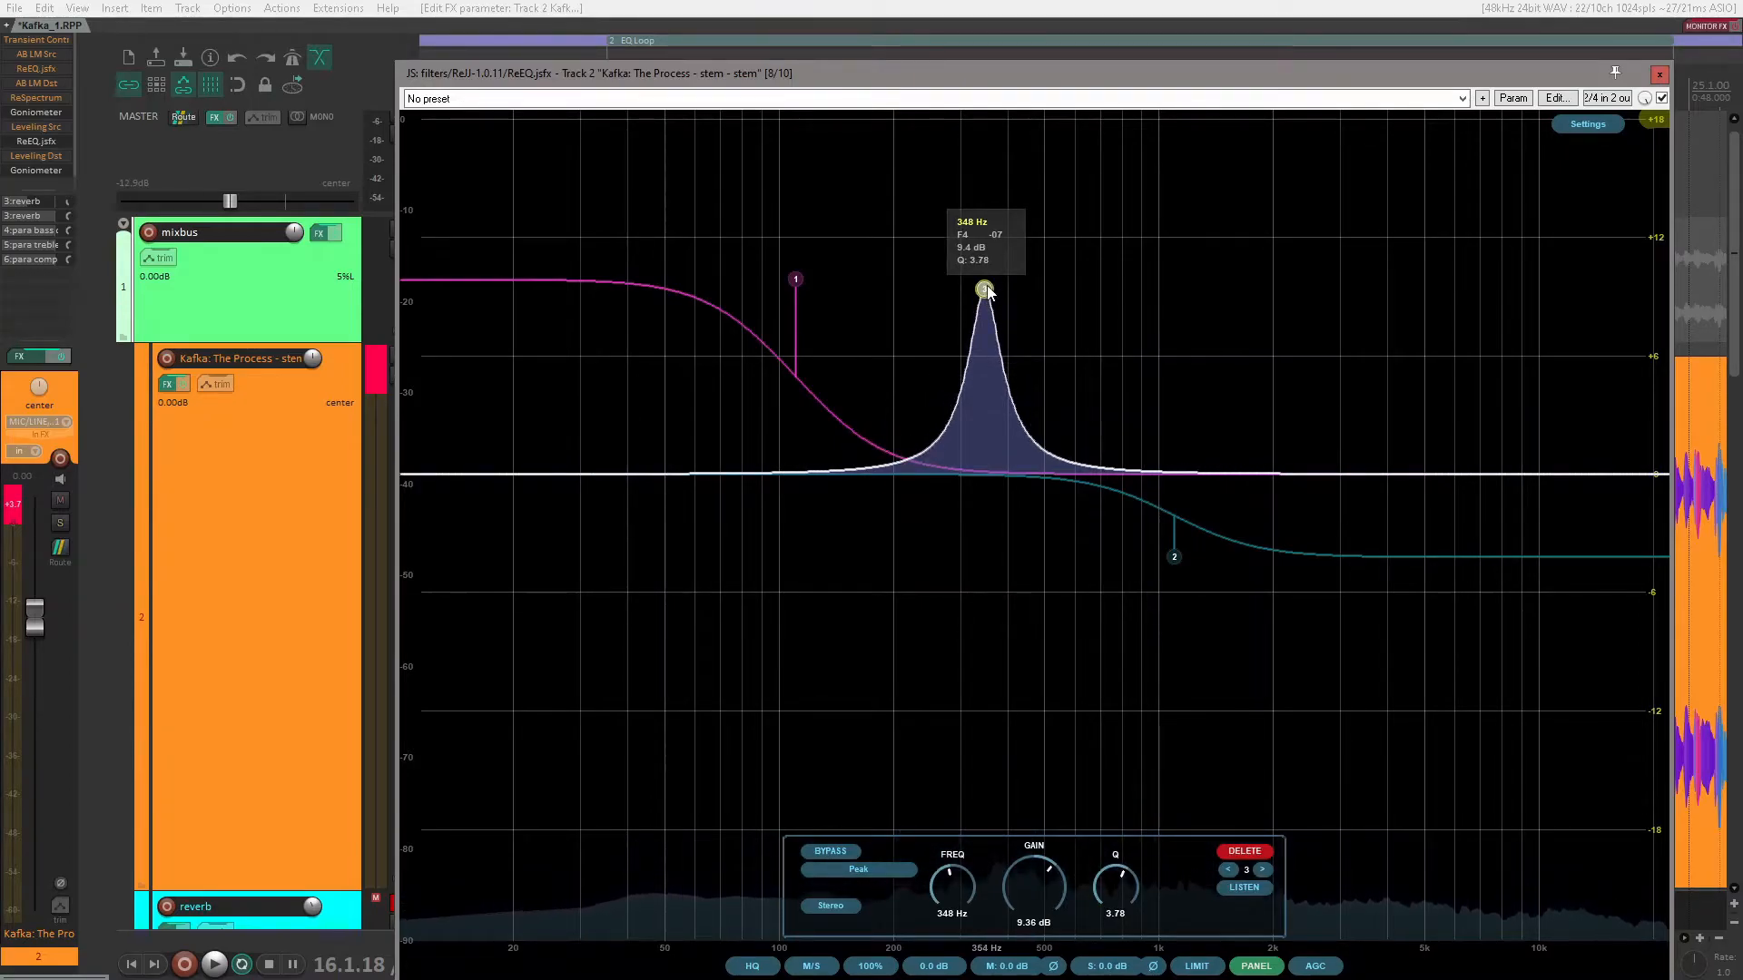
{"action": "left_click_drag", "start_coordinate": [985, 293], "coordinate": [1129, 281]}
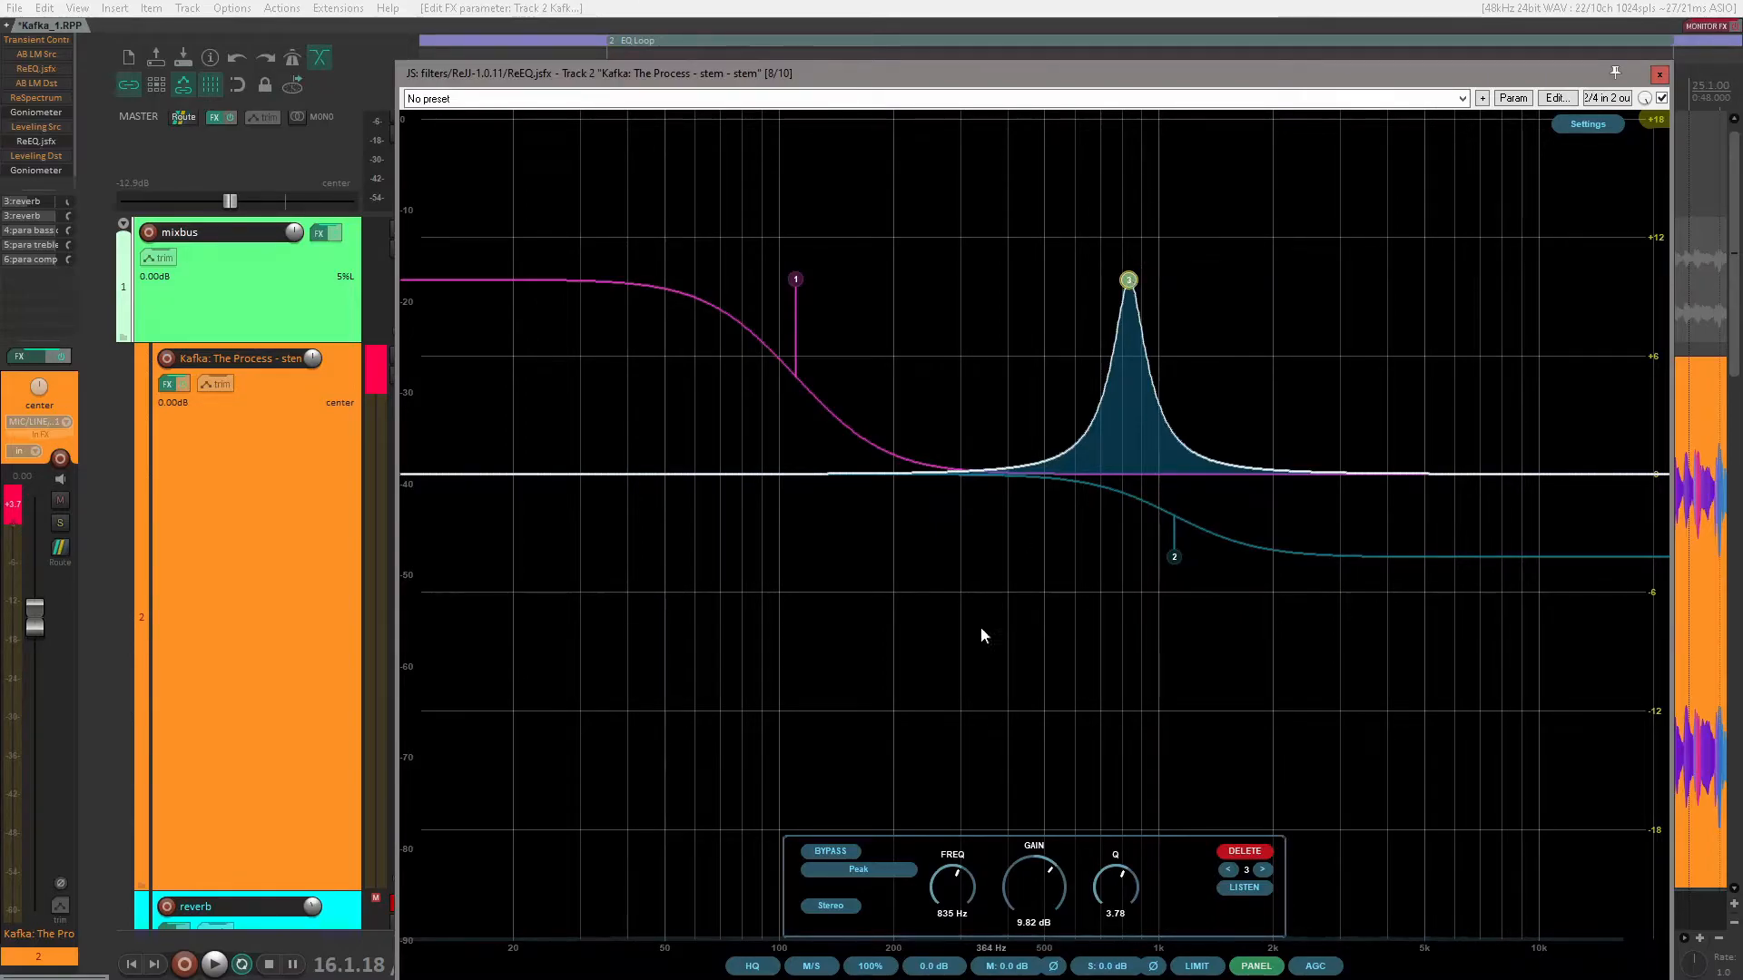
{"action": "left_click_drag", "start_coordinate": [1031, 881], "coordinate": [1012, 941]}
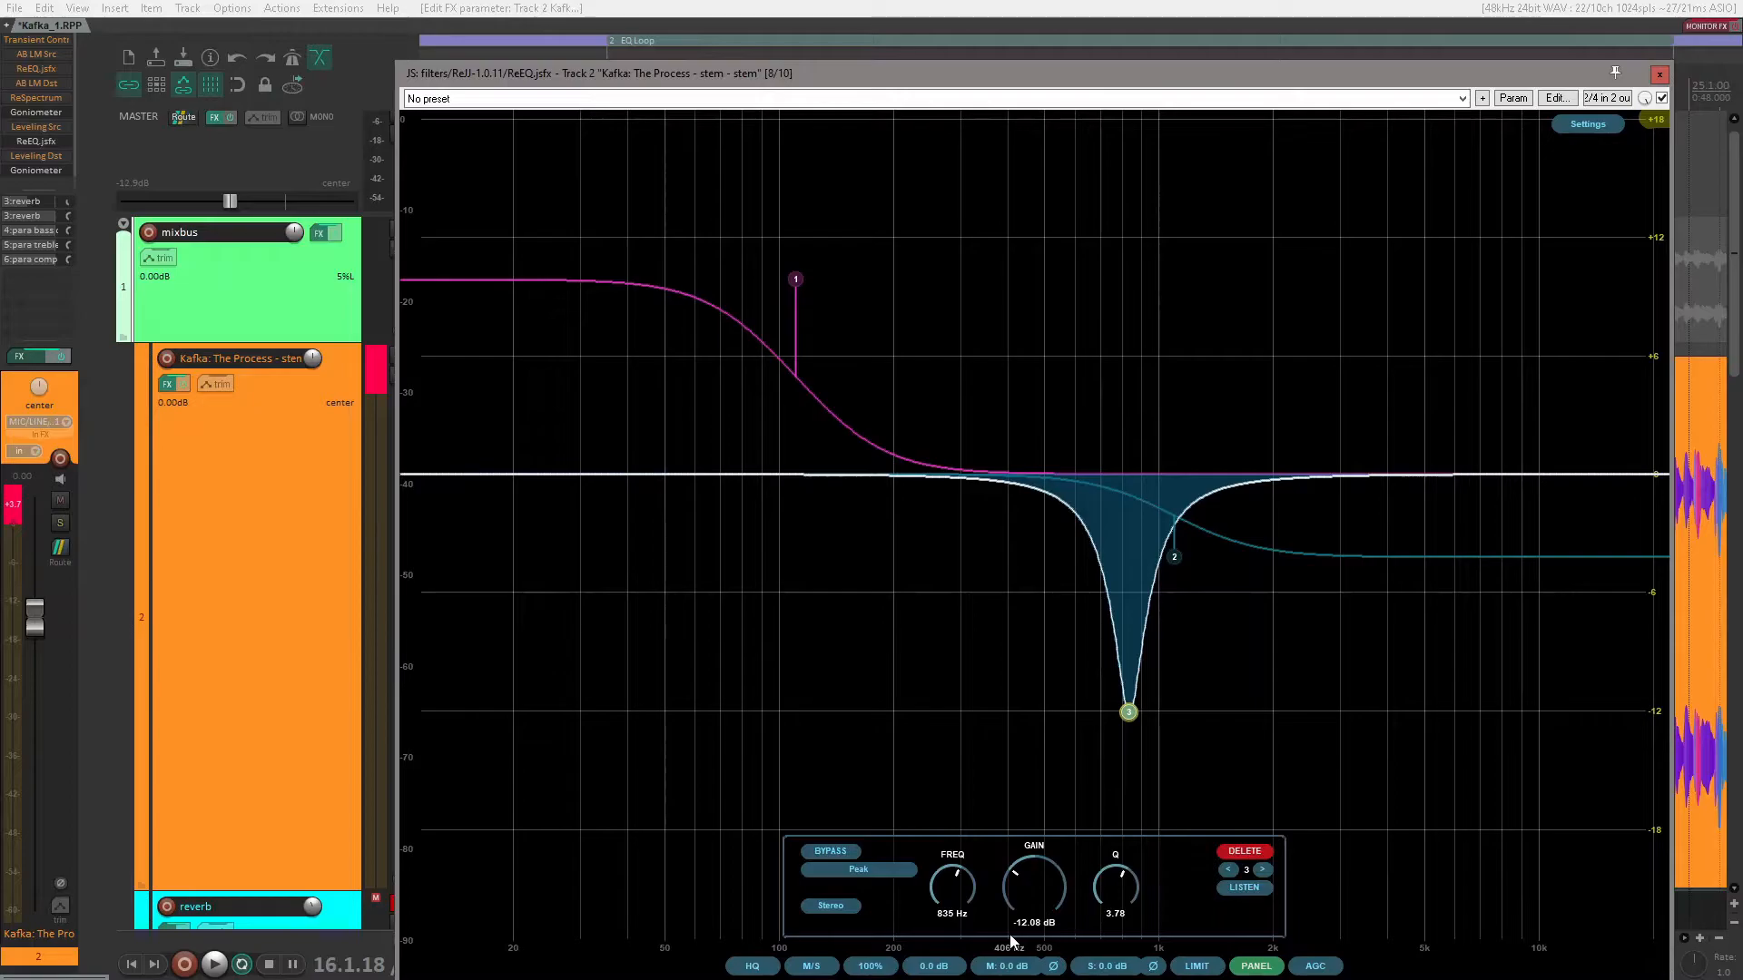
{"action": "left_click_drag", "start_coordinate": [1012, 942], "coordinate": [1036, 890]}
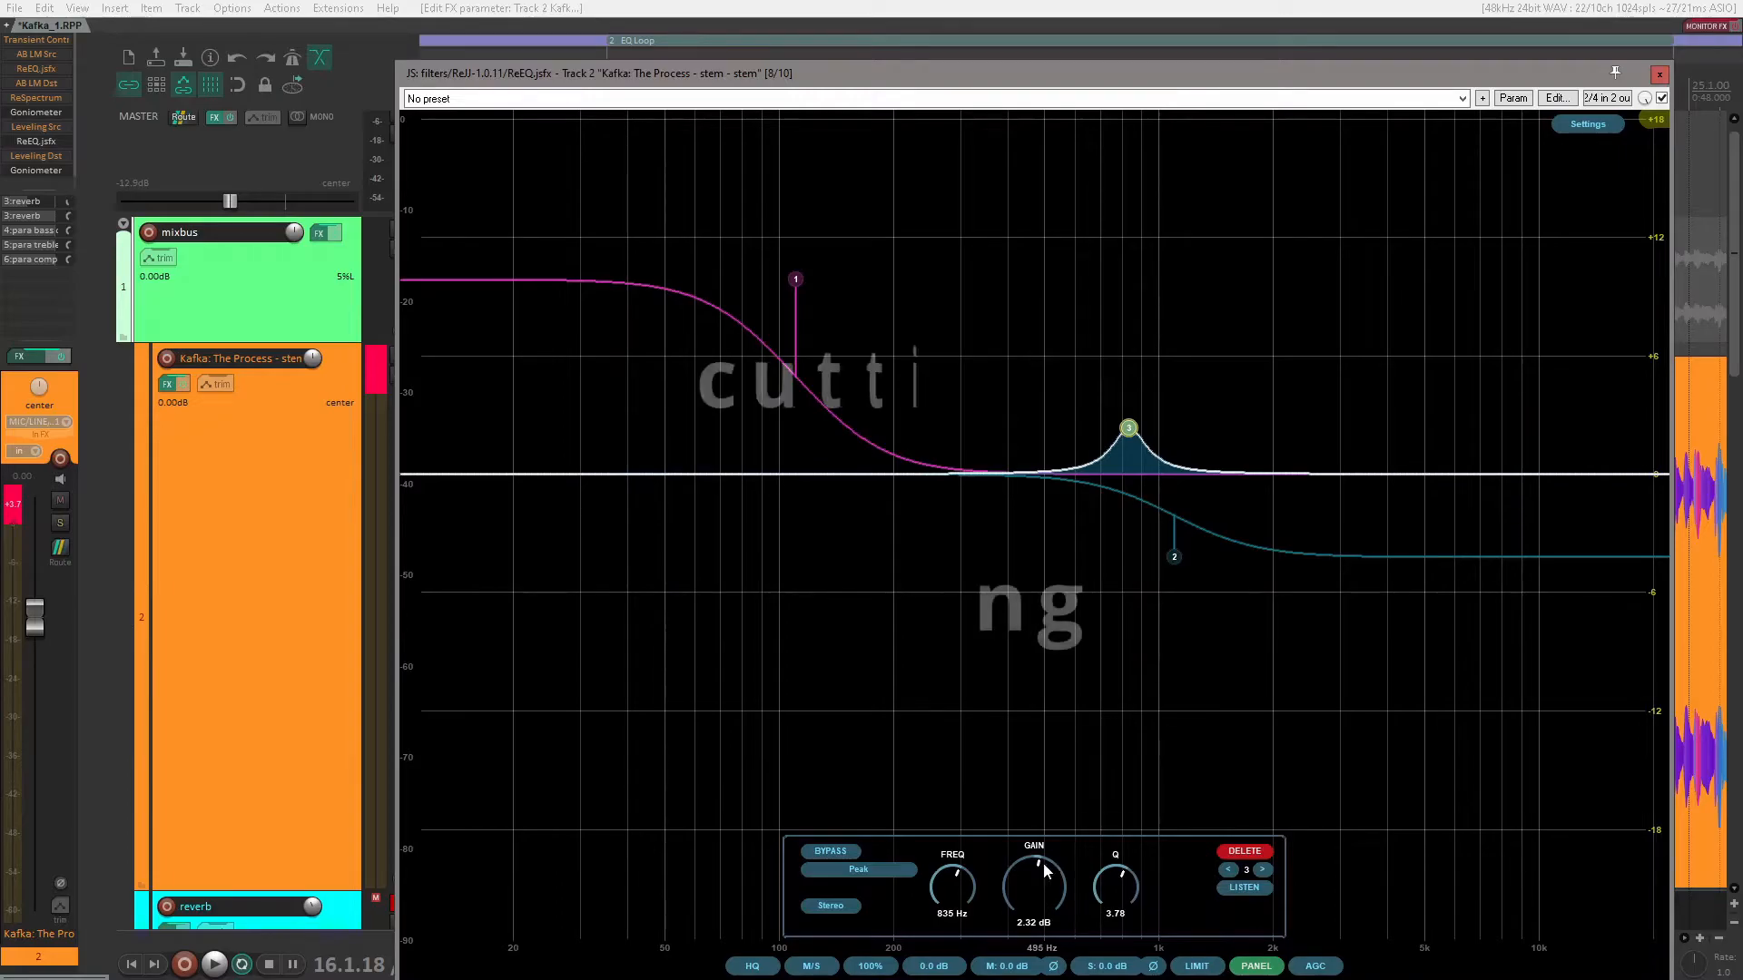
Step: Move the third band's peak to about 495 Hz with about 1.95 dB of gain and bypass it
{"action": "mouse_move", "coordinate": [1153, 431]}
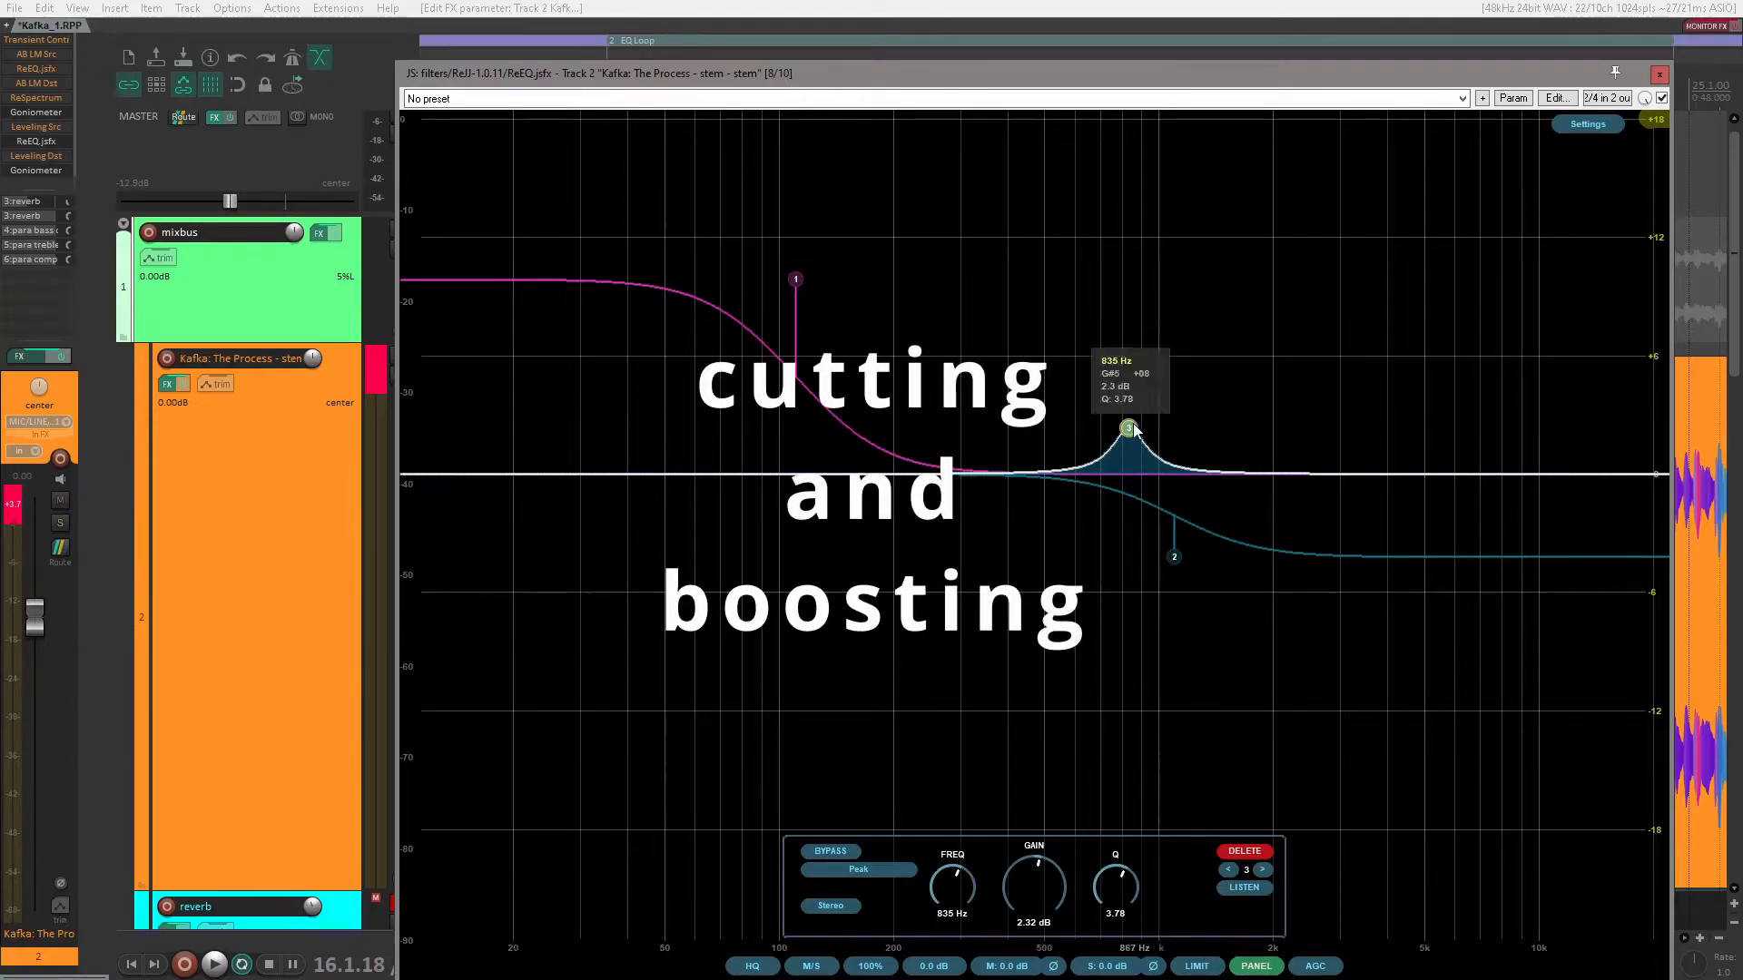
{"action": "left_click_drag", "start_coordinate": [1131, 427], "coordinate": [1043, 435]}
{"action": "double_click", "coordinate": [1043, 435]}
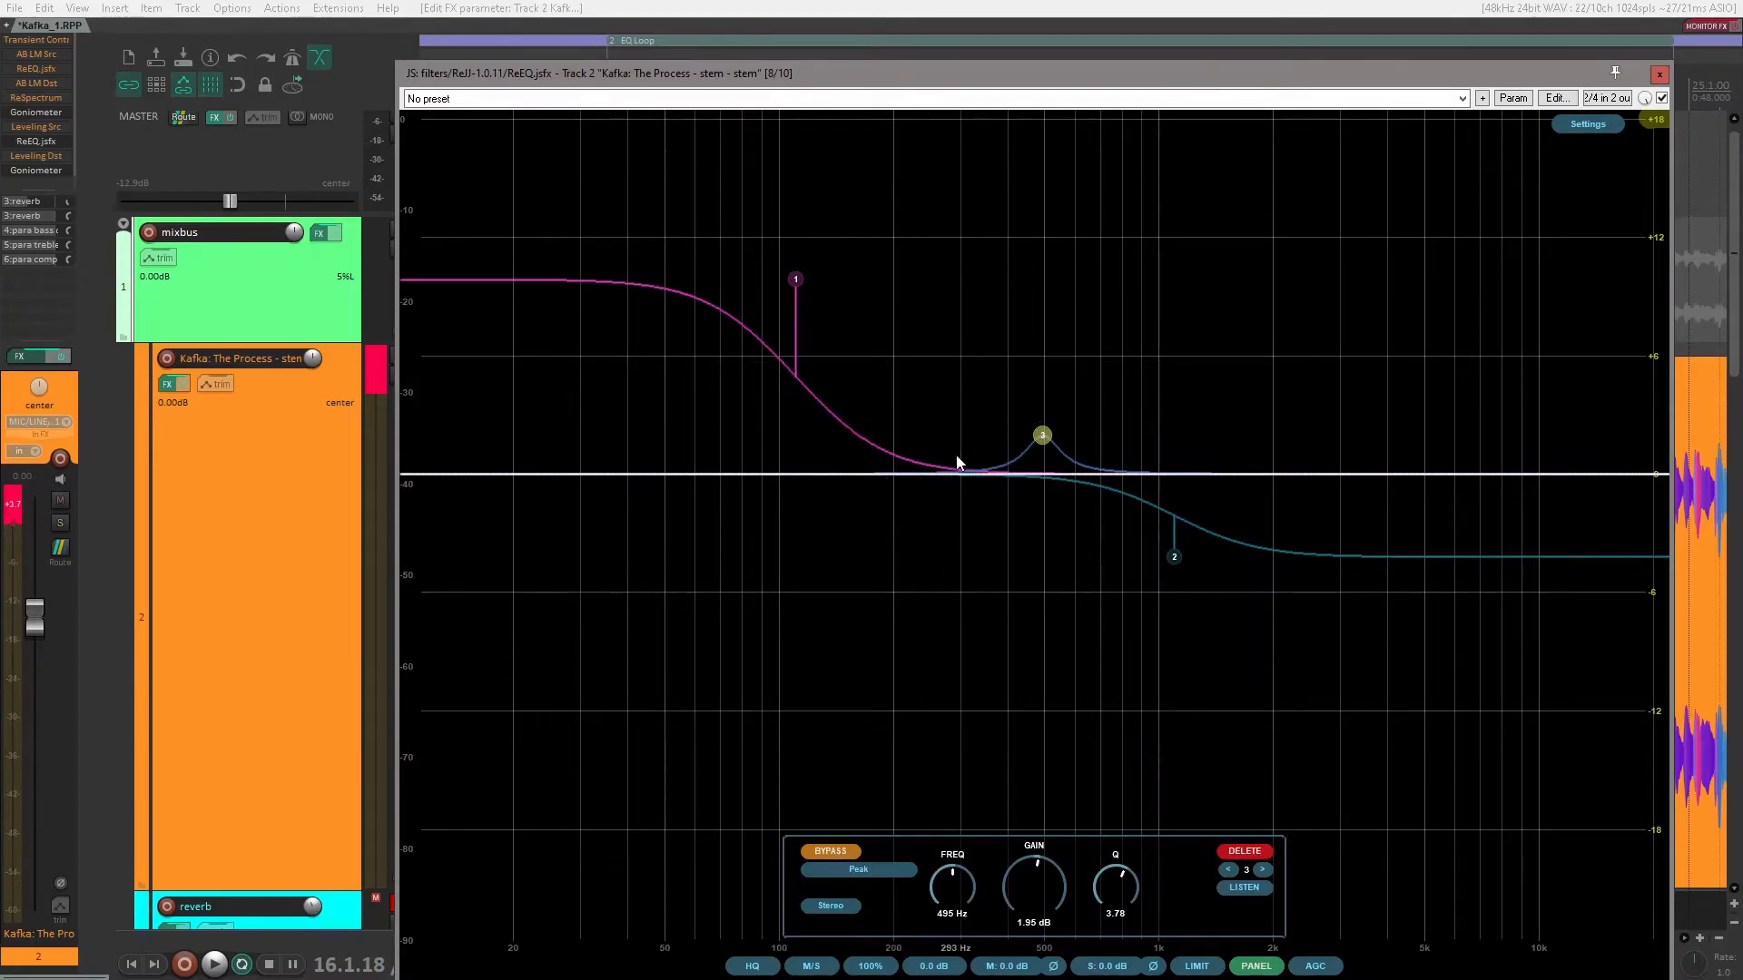
Step: Delete the bypassed peak band at 495 Hz, keeping only the low and high shelves
{"action": "mouse_move", "coordinate": [721, 329]}
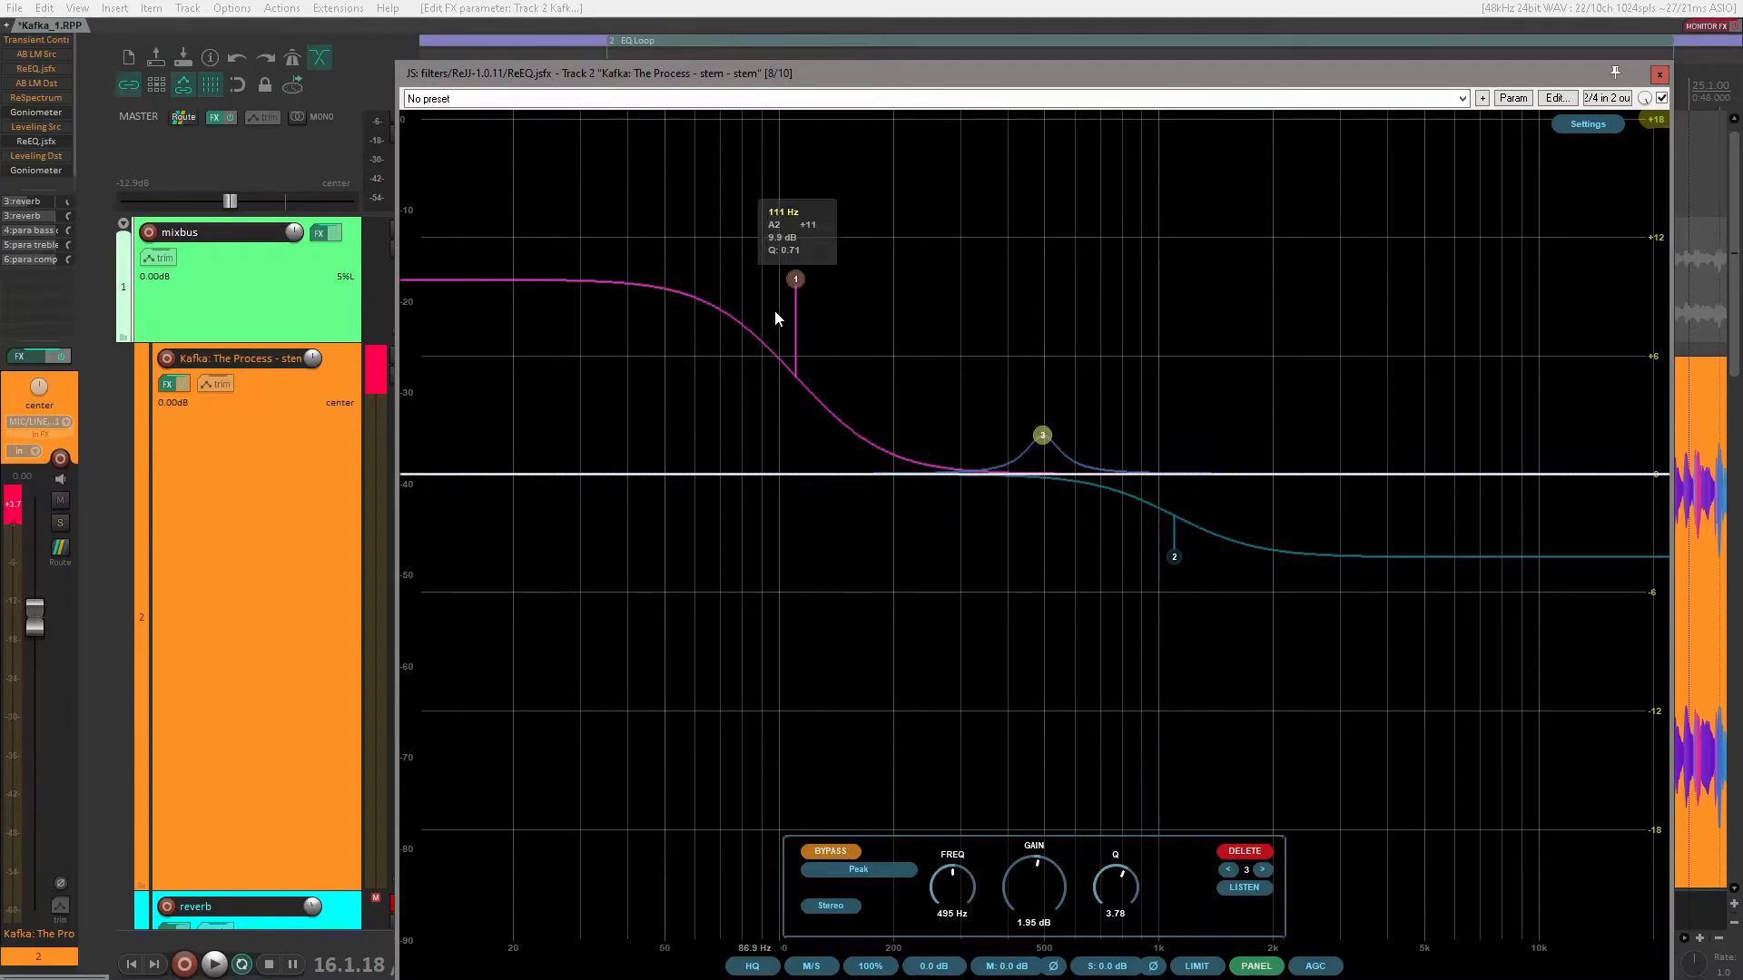
{"action": "mouse_move", "coordinate": [1037, 440]}
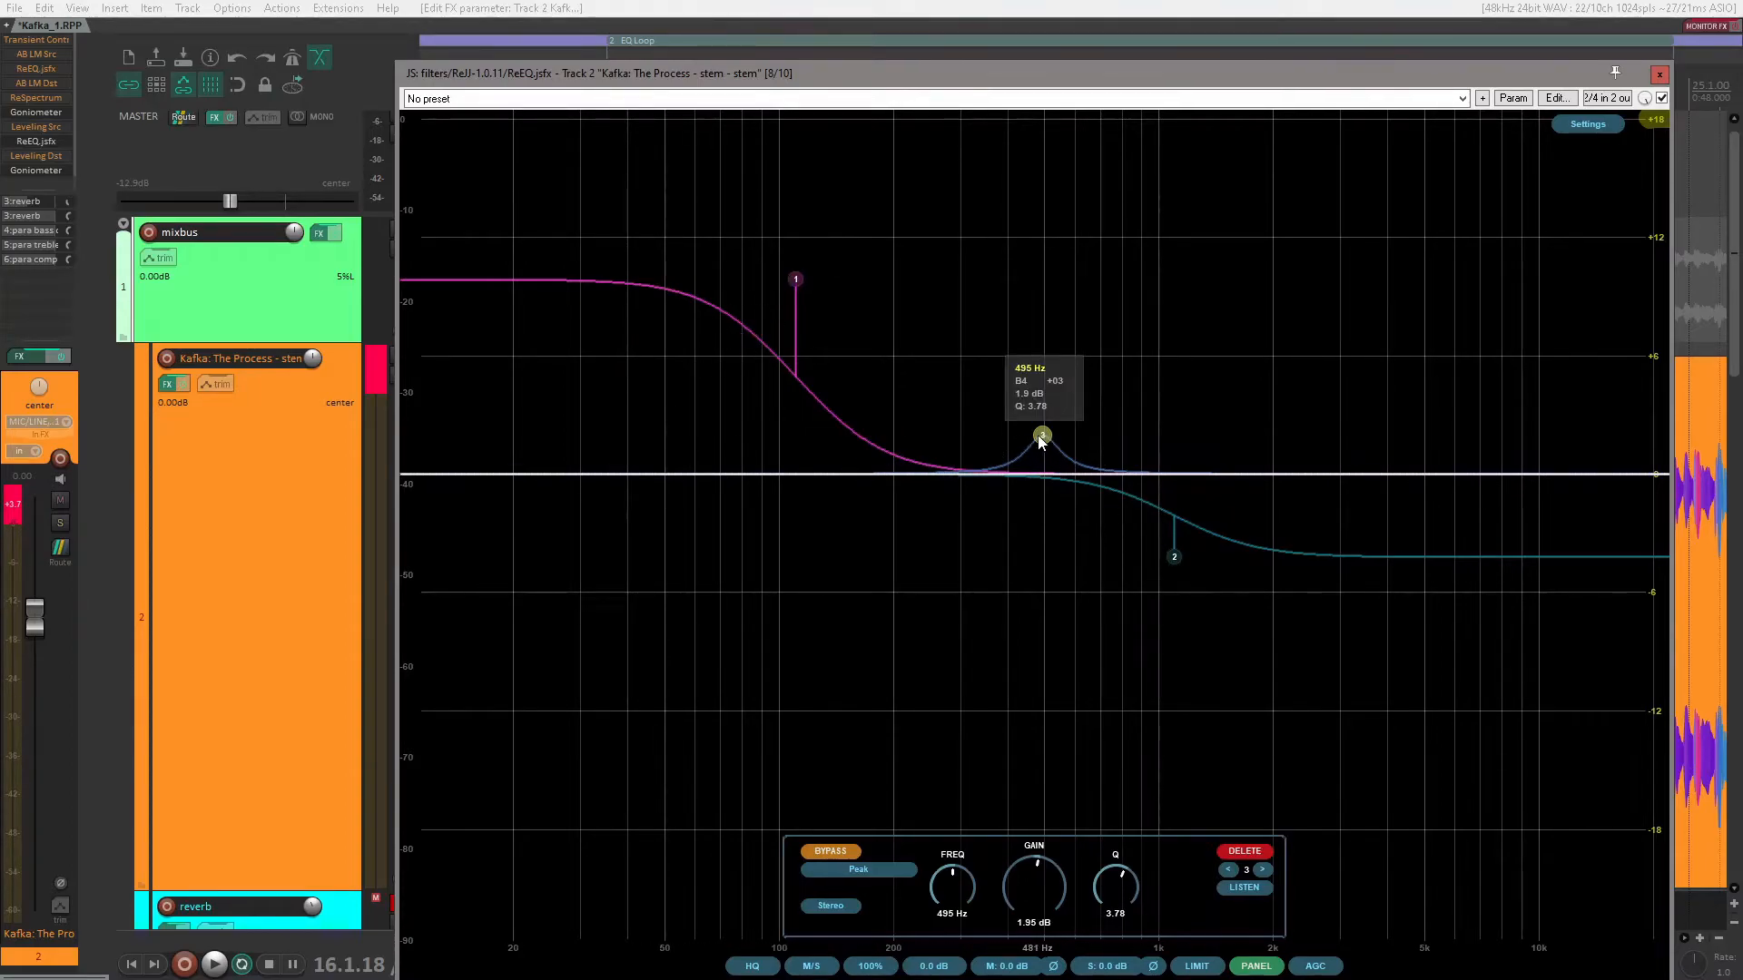
{"action": "double_click", "coordinate": [1039, 434]}
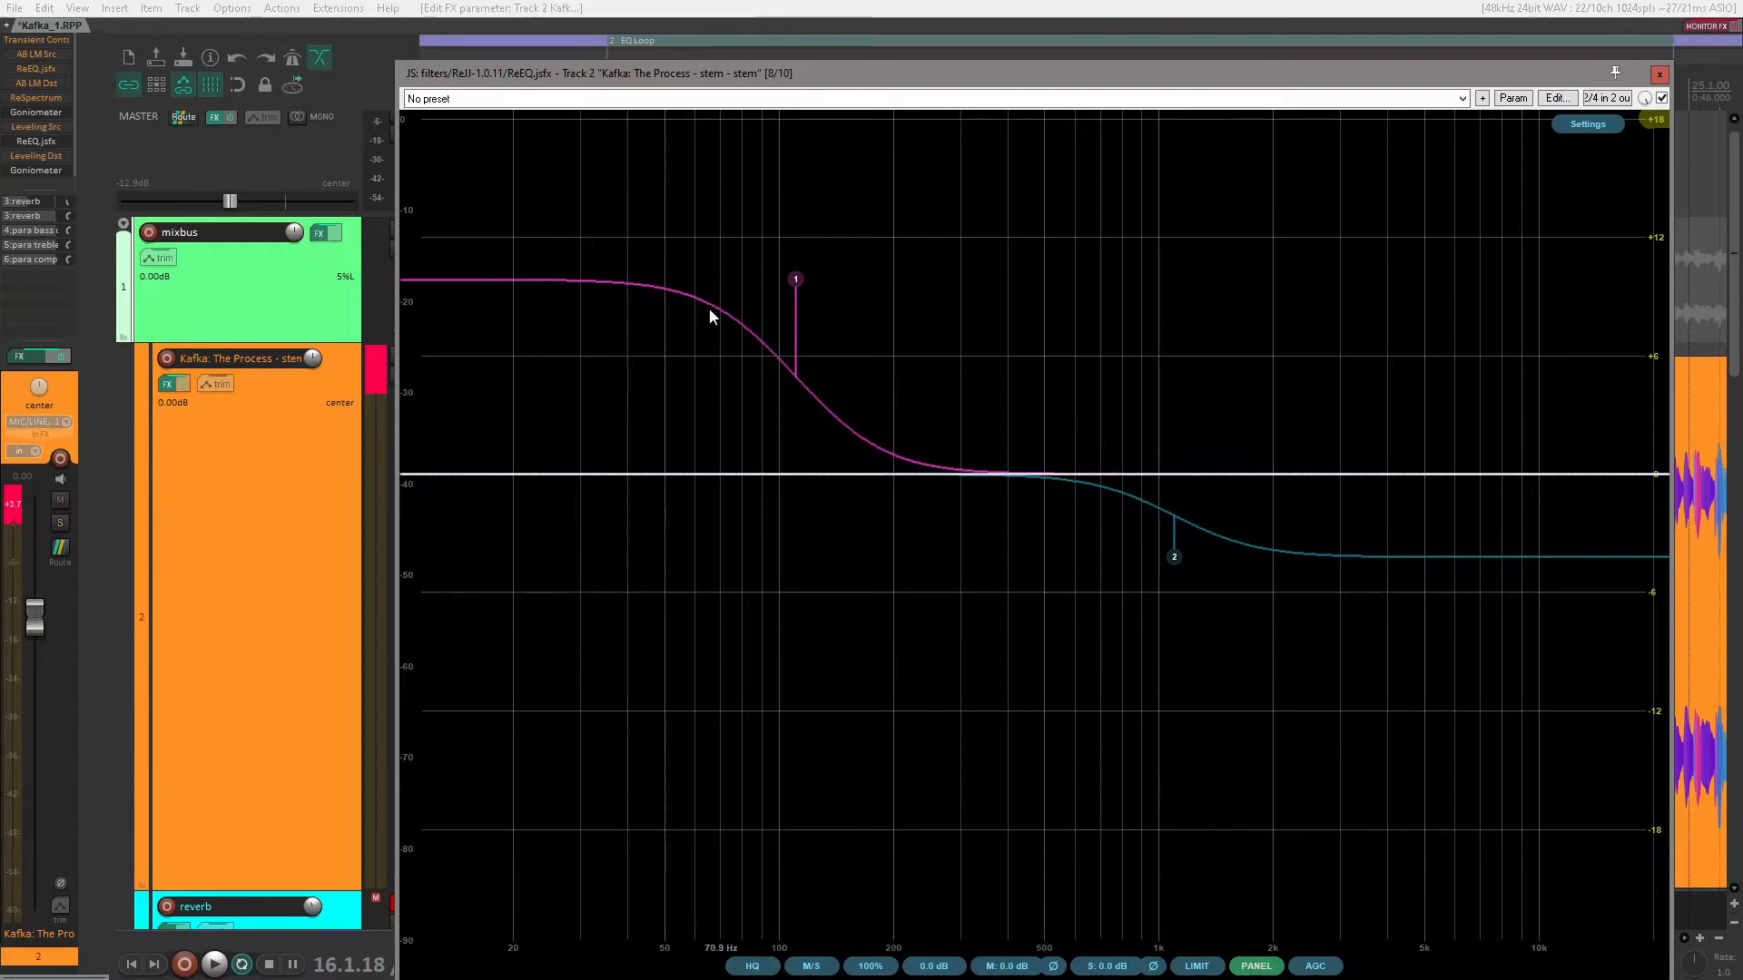
Step: Set the bypassed high shelf to about 1.03 kHz with about -7.01 dB of gain, and play the loop
{"action": "mouse_move", "coordinate": [776, 298]}
{"action": "left_click_drag", "start_coordinate": [1173, 557], "coordinate": [1168, 619]}
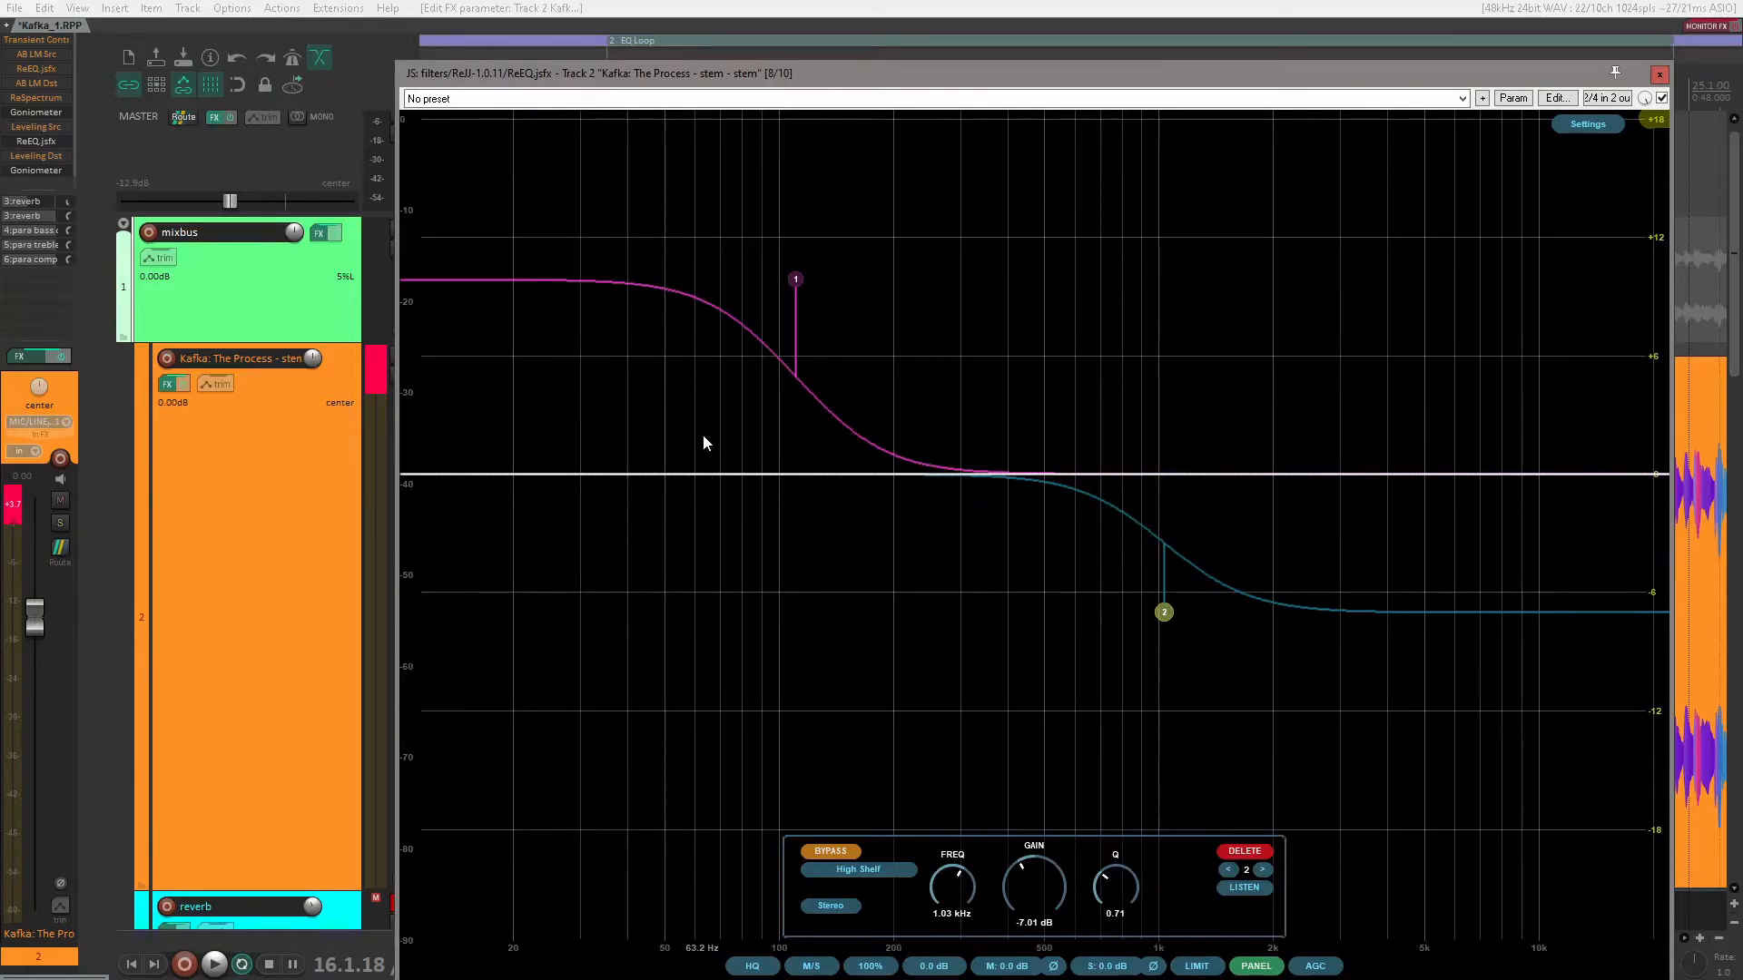
{"action": "mouse_move", "coordinate": [1168, 578]}
{"action": "key", "text": "space"}
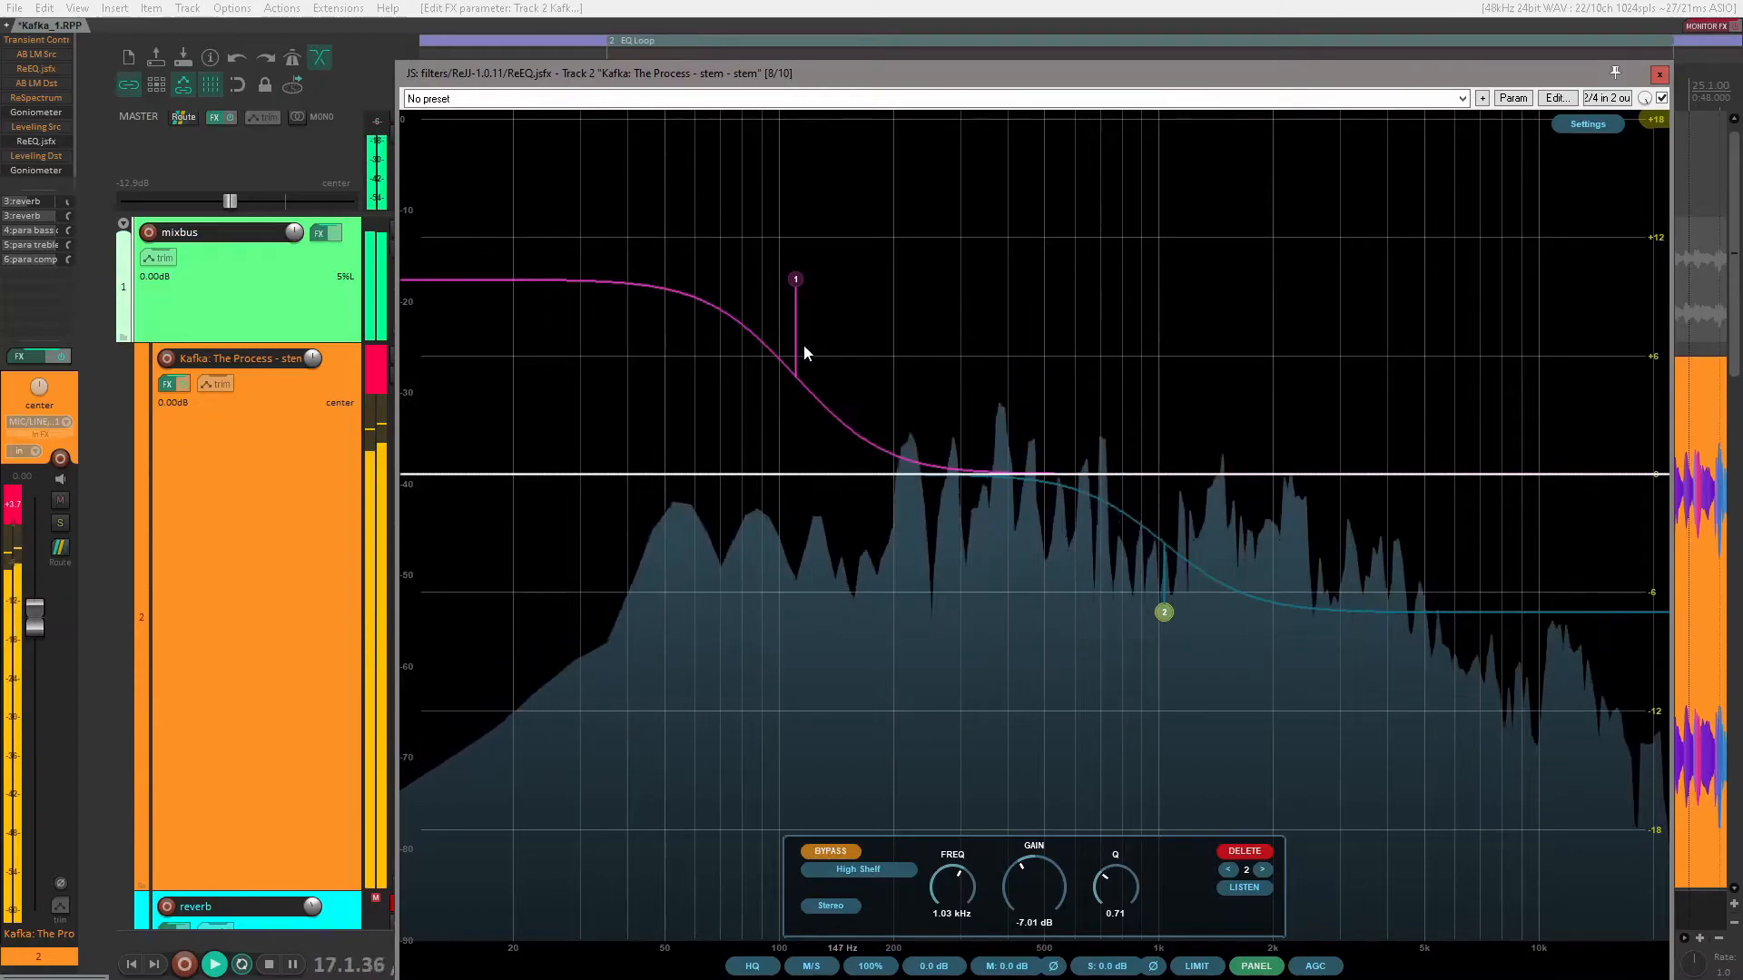
Step: Switch on the low shelf at 111 Hz to audition its boost, and bypass it again
{"action": "mouse_move", "coordinate": [797, 281]}
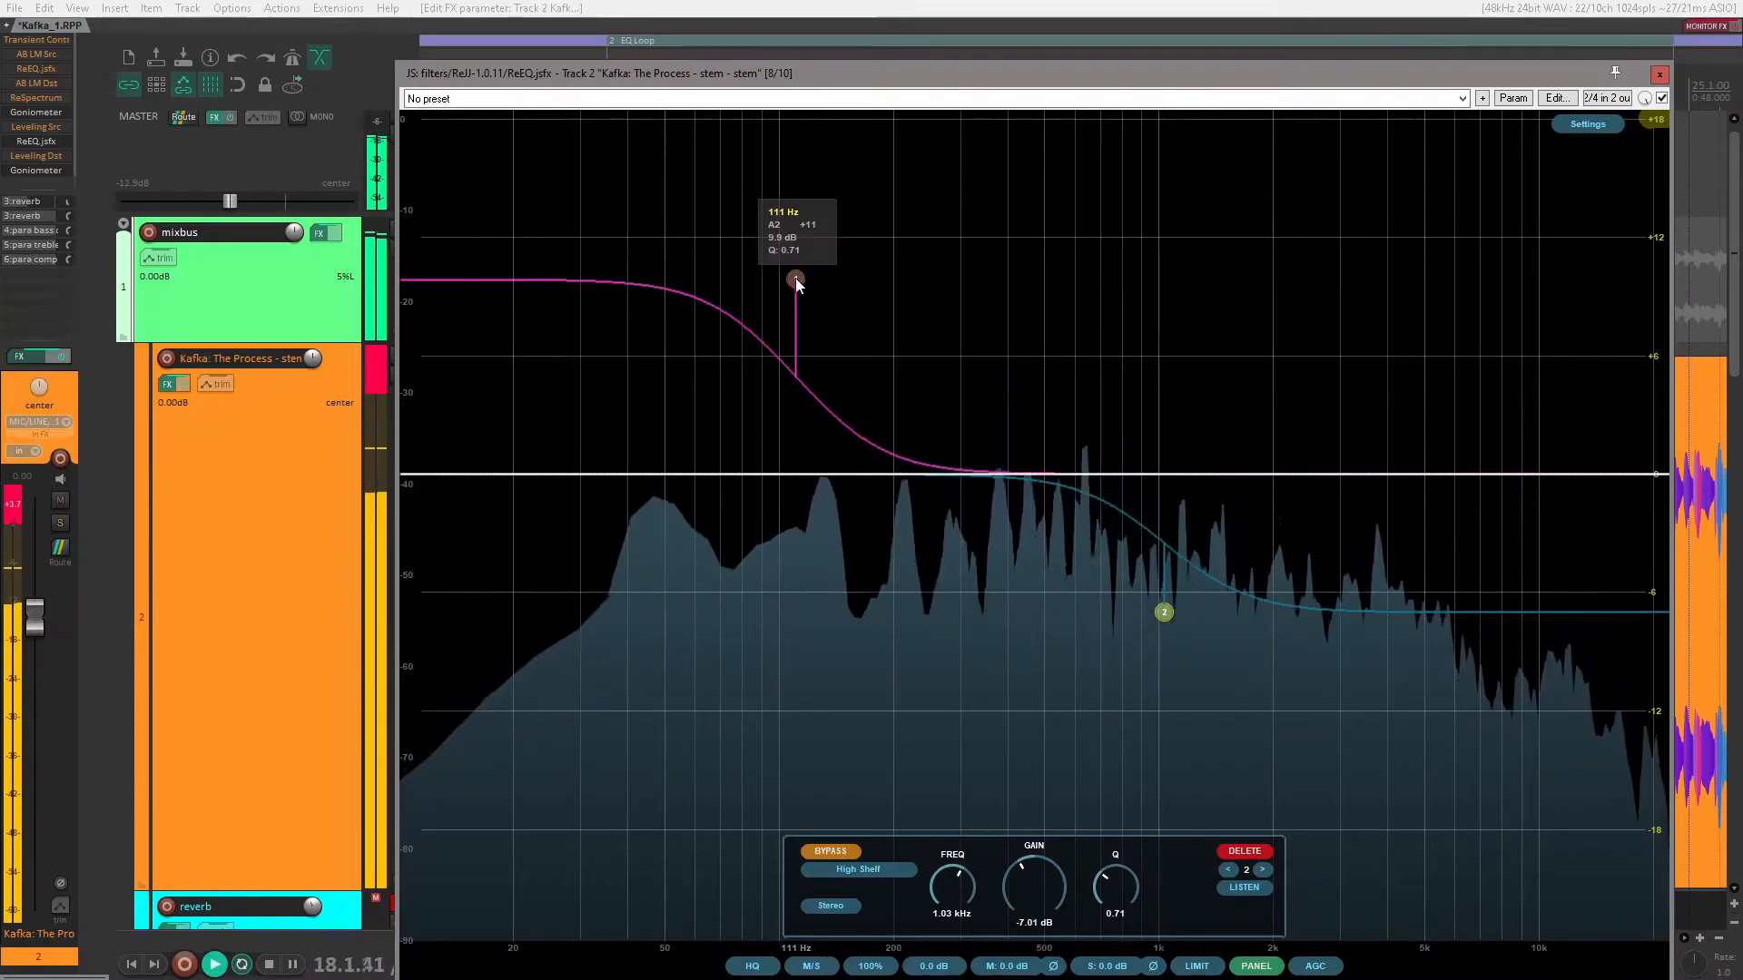
{"action": "left_click", "coordinate": [796, 281]}
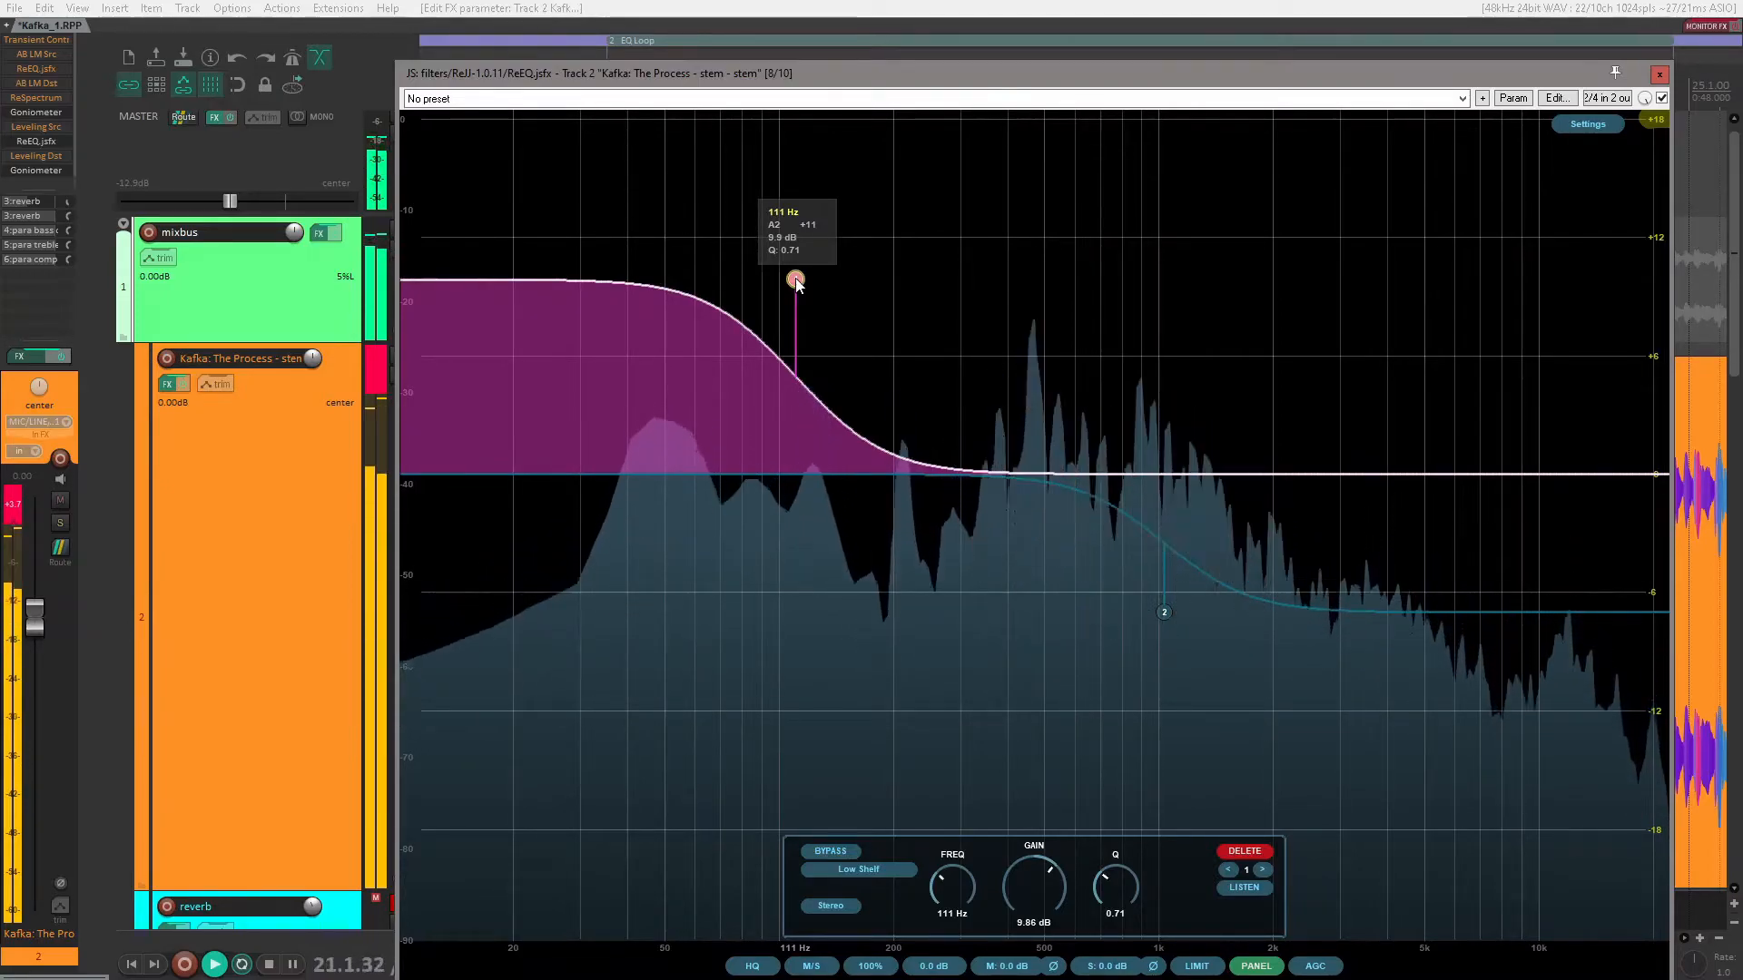
{"action": "double_click", "coordinate": [796, 279]}
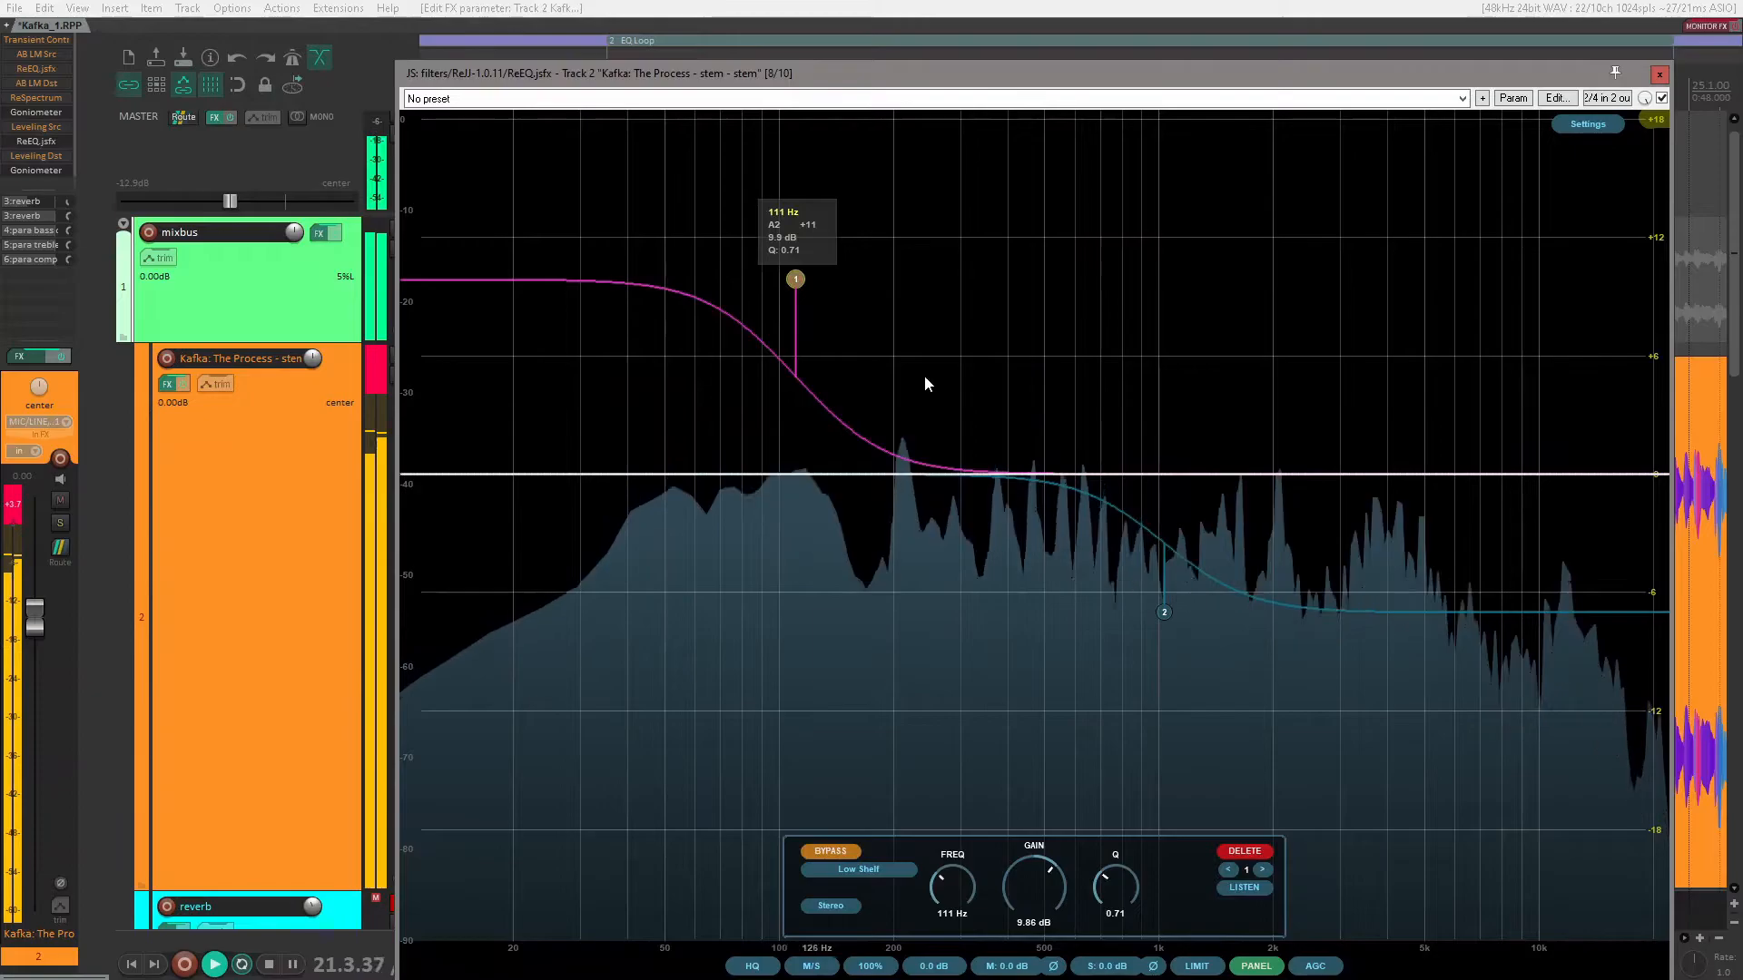
Step: Enable the high shelf, lower its gain to about -9.40 dB at about 1.05 kHz, and bypass it
{"action": "left_click", "coordinate": [1165, 615]}
{"action": "left_click_drag", "start_coordinate": [1168, 621], "coordinate": [1169, 668]}
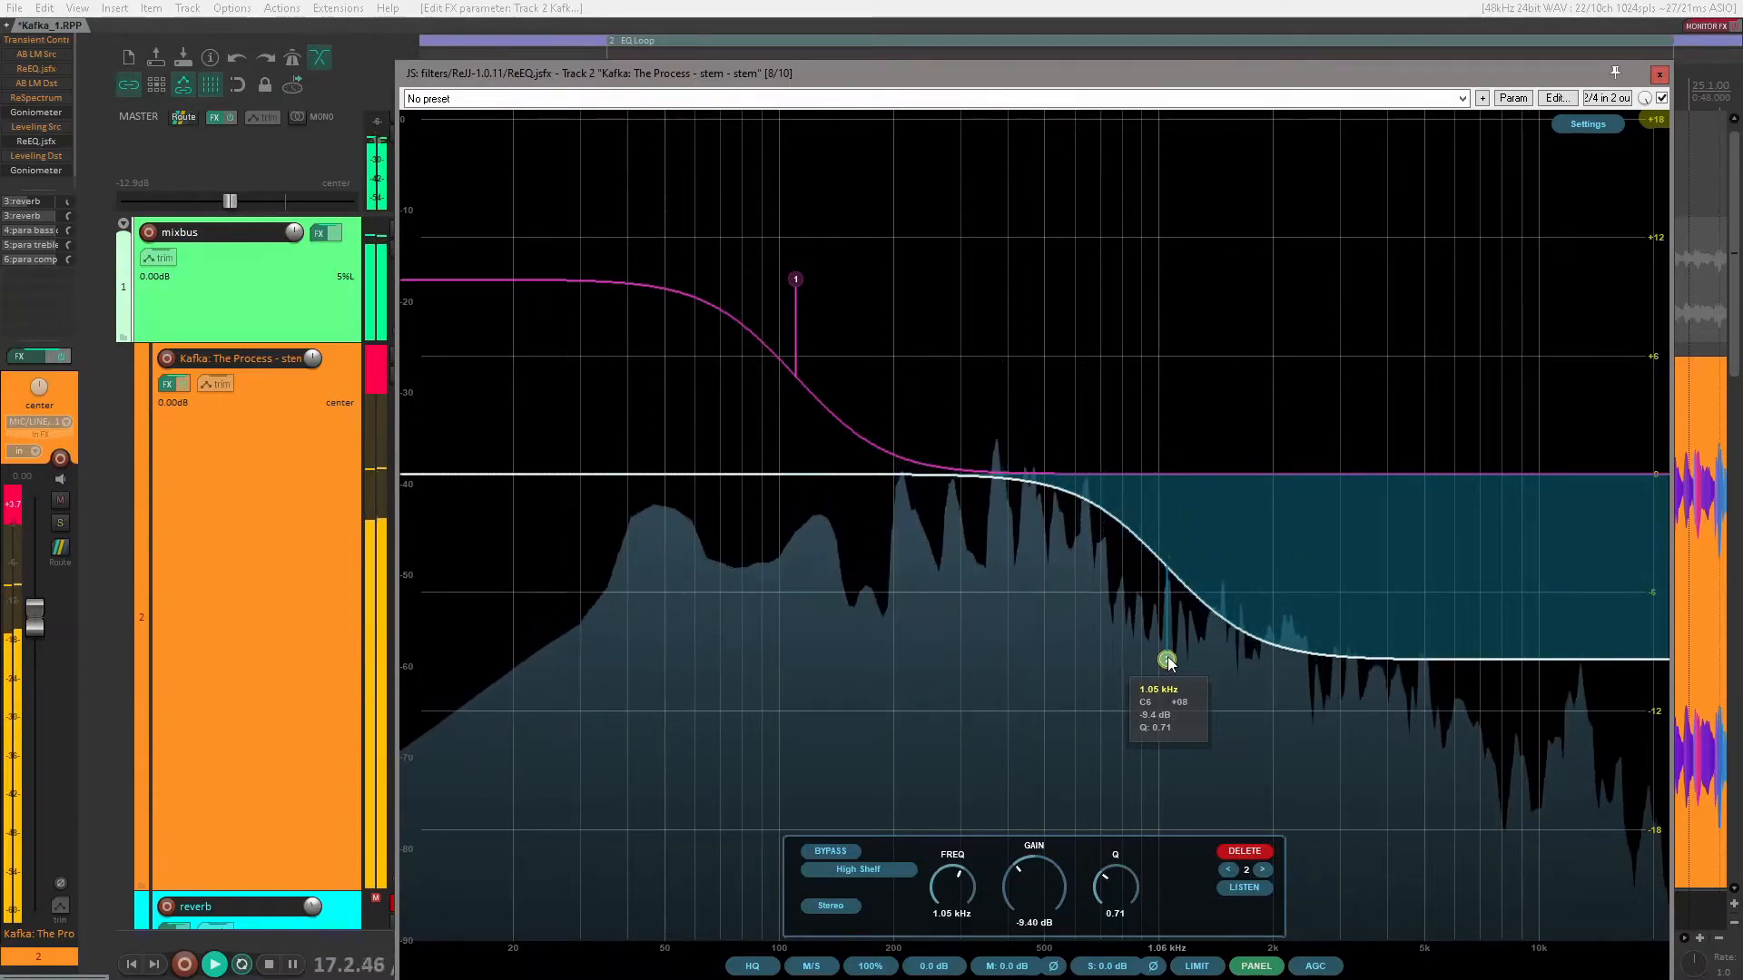
{"action": "double_click", "coordinate": [1167, 659]}
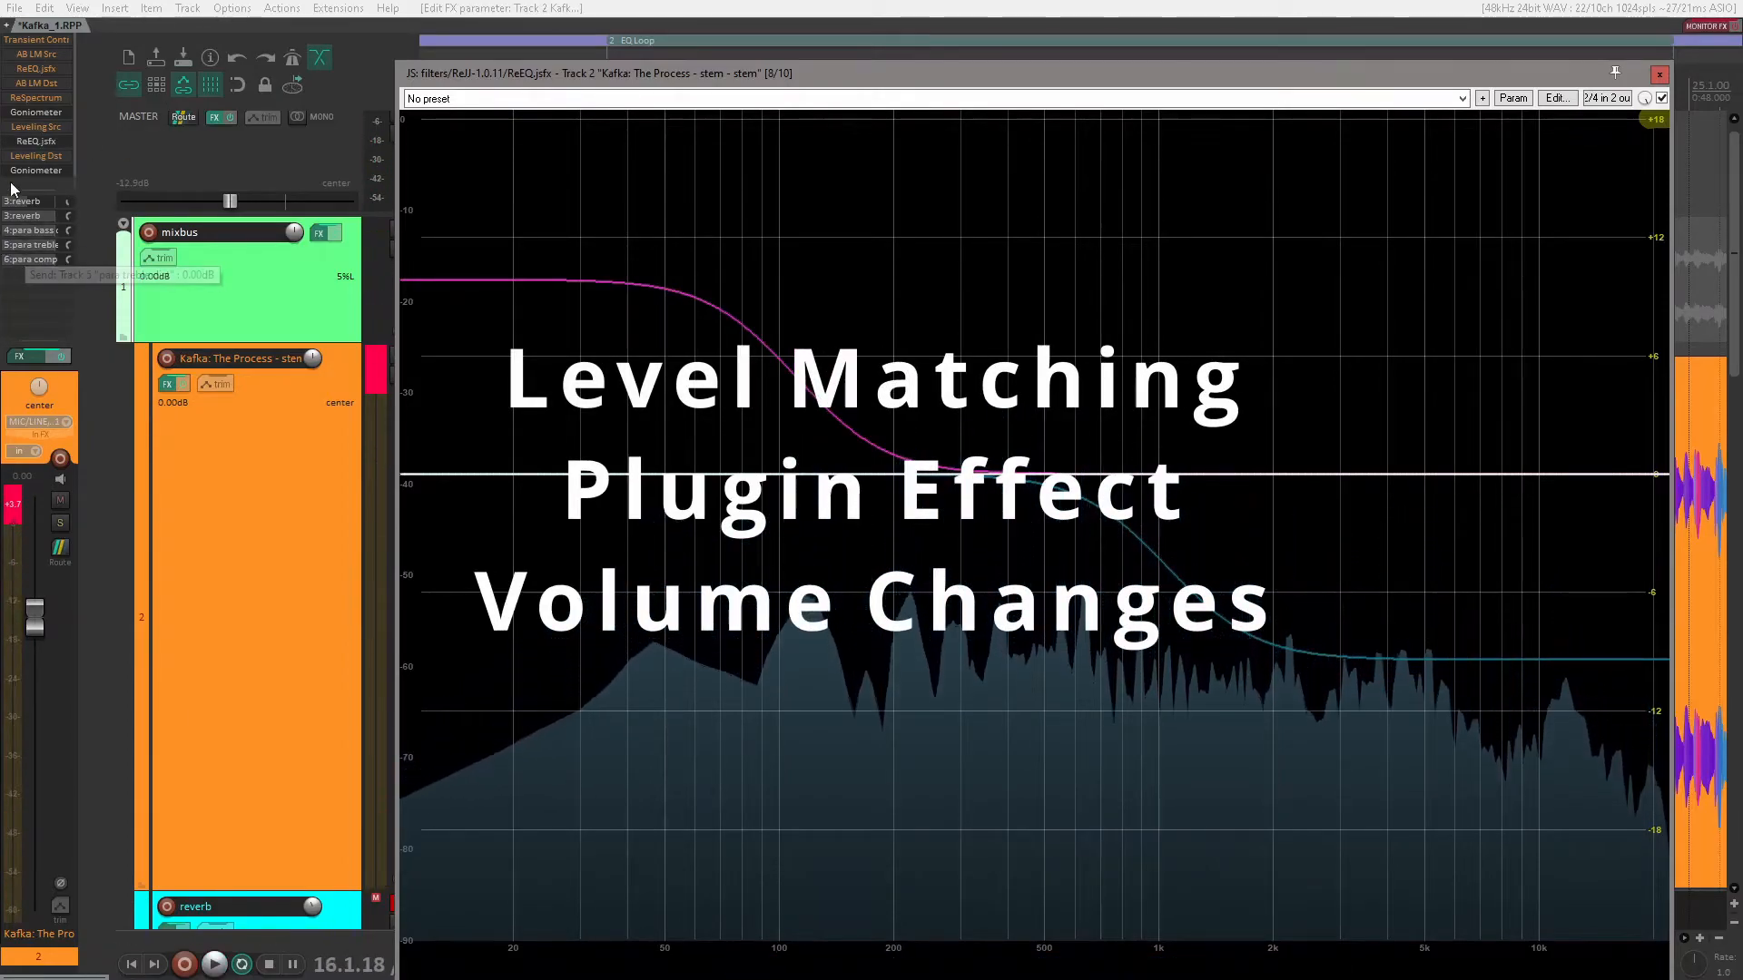
Step: Open the Leveling Src and Leveling Dst plug-ins of the stem track and arrange their windows side by side
{"action": "double_click", "coordinate": [37, 131]}
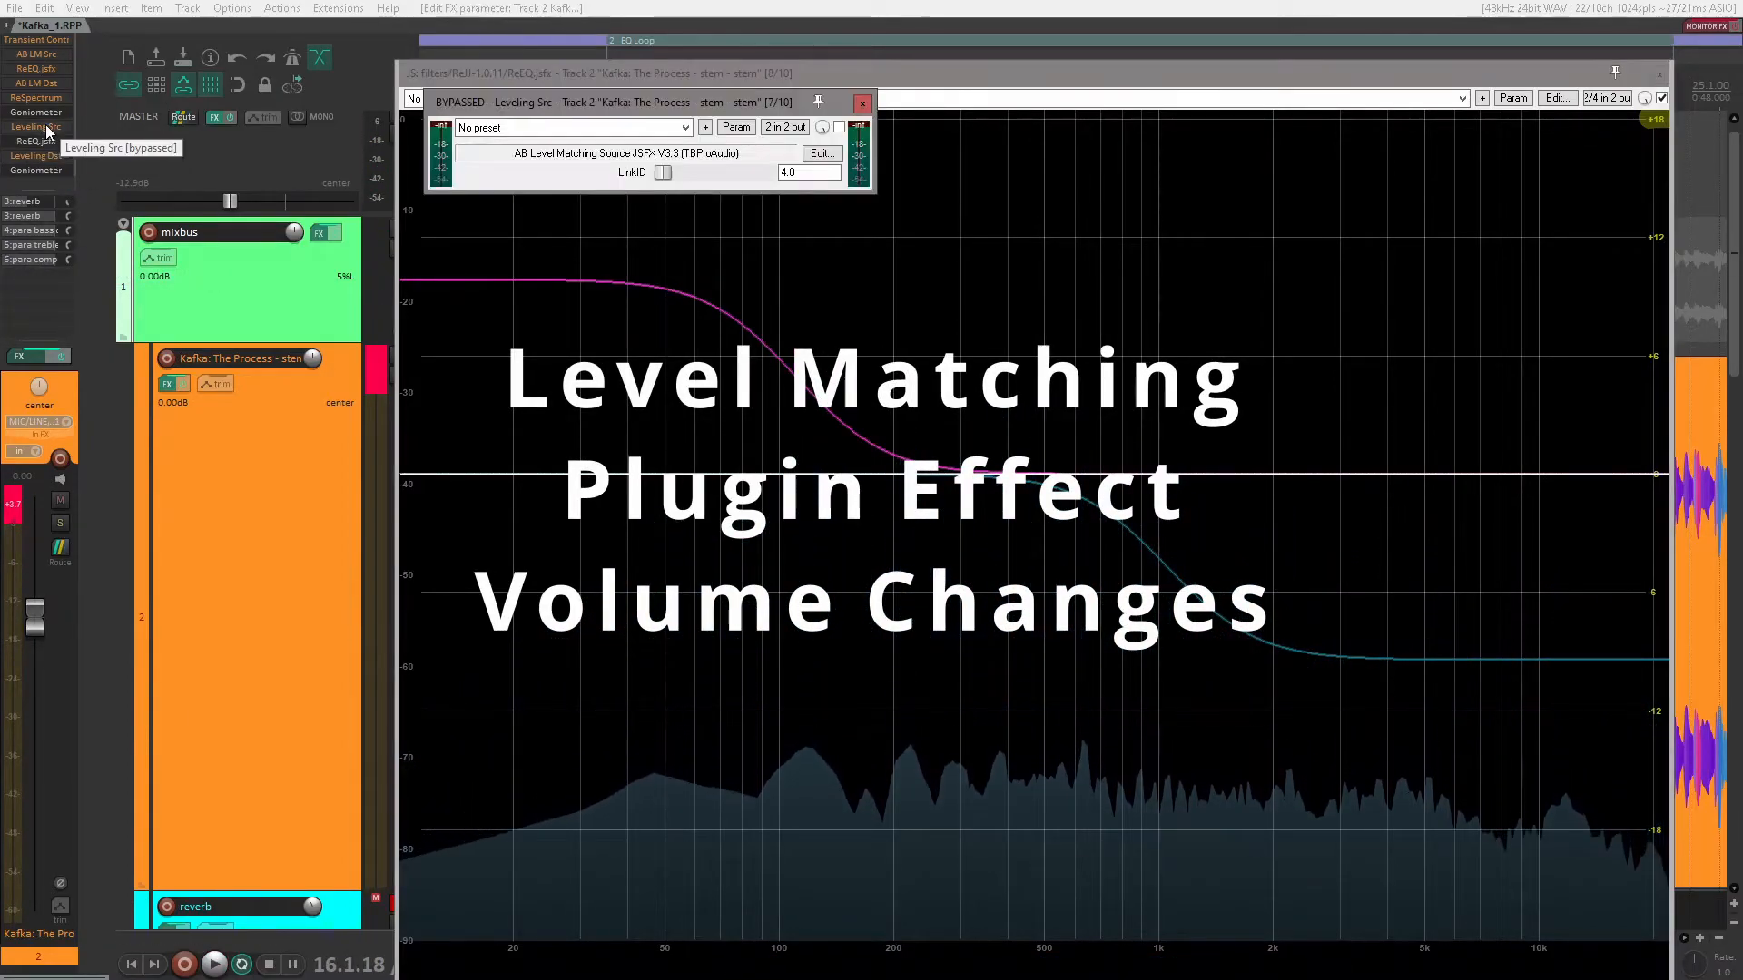
{"action": "left_click_drag", "start_coordinate": [564, 103], "coordinate": [407, 41]}
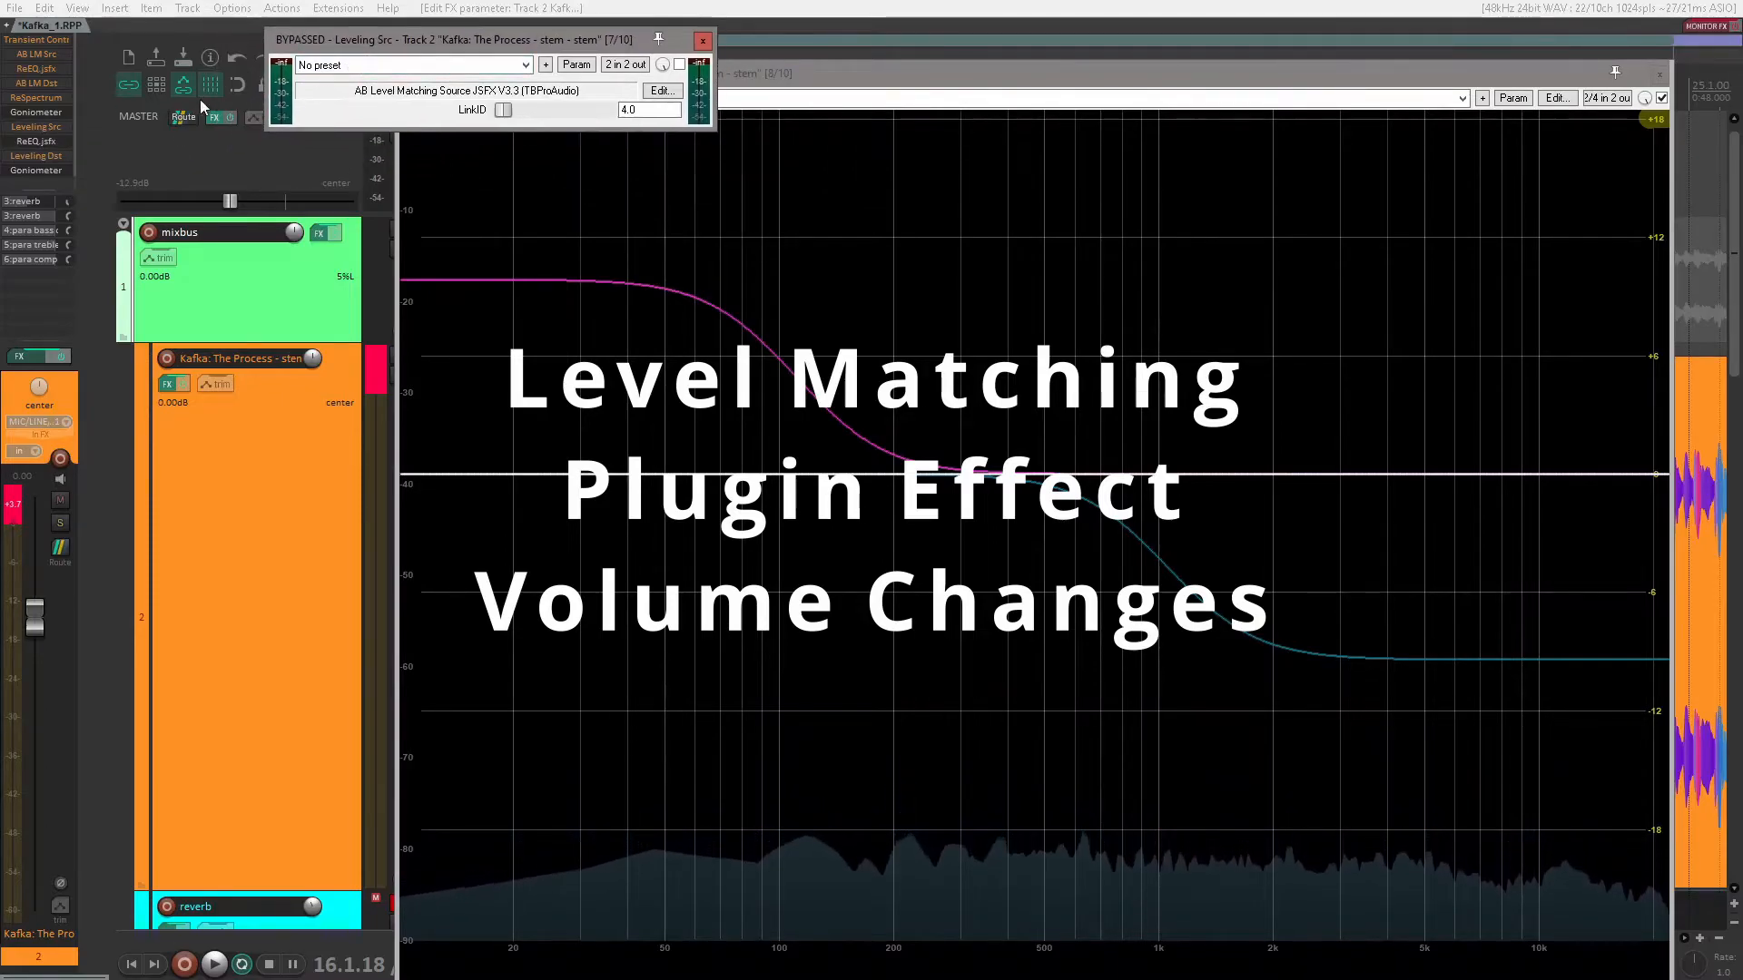
{"action": "left_click", "coordinate": [46, 156]}
{"action": "double_click", "coordinate": [45, 156]}
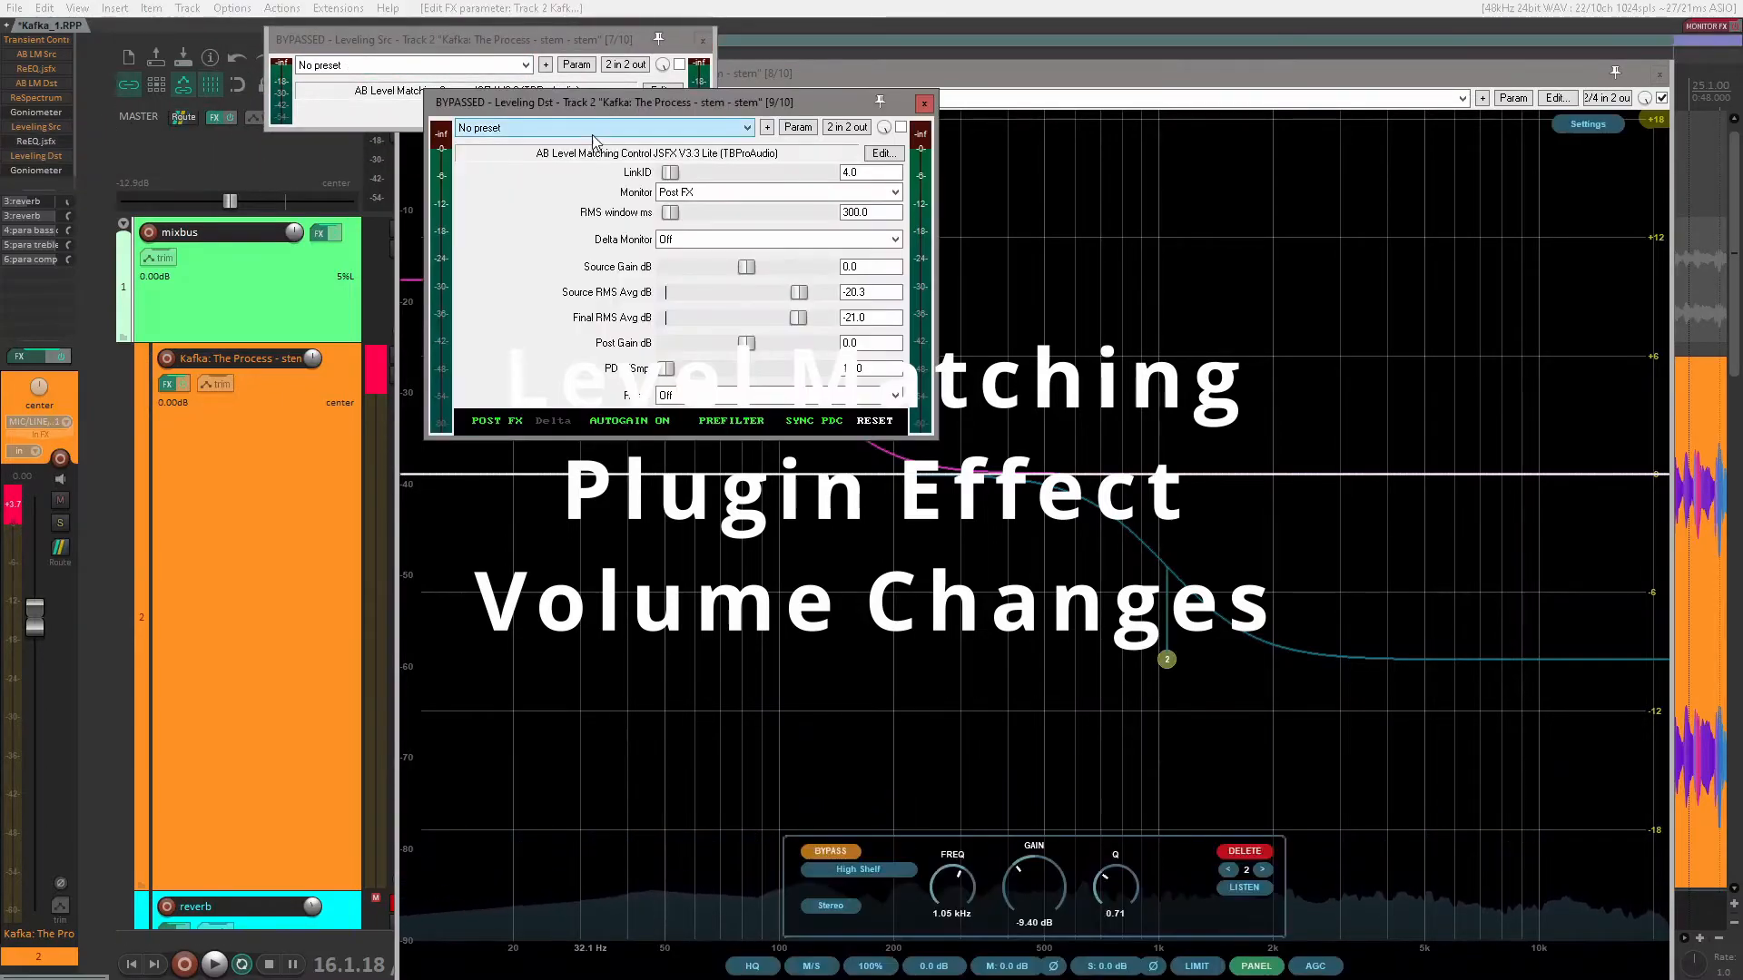
{"action": "left_click_drag", "start_coordinate": [658, 102], "coordinate": [1035, 76]}
{"action": "left_click_drag", "start_coordinate": [587, 41], "coordinate": [579, 121]}
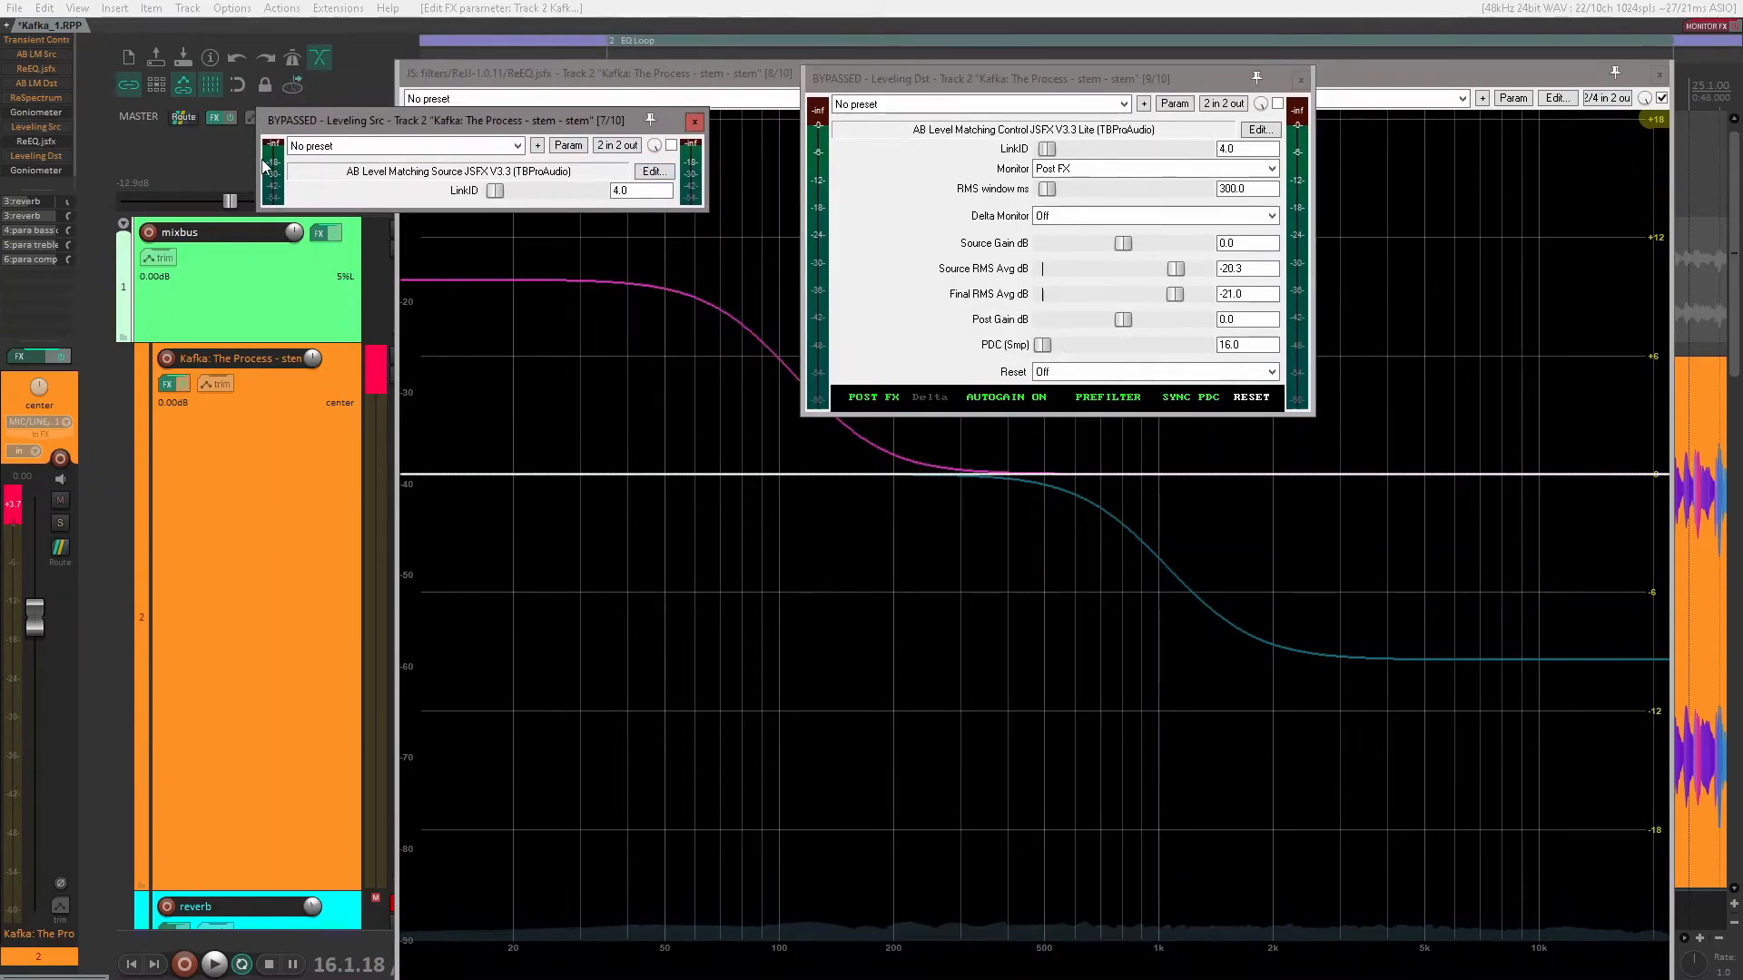
Step: Enable both the Leveling Src and Leveling Dst plug-ins
{"action": "left_click", "coordinate": [672, 145]}
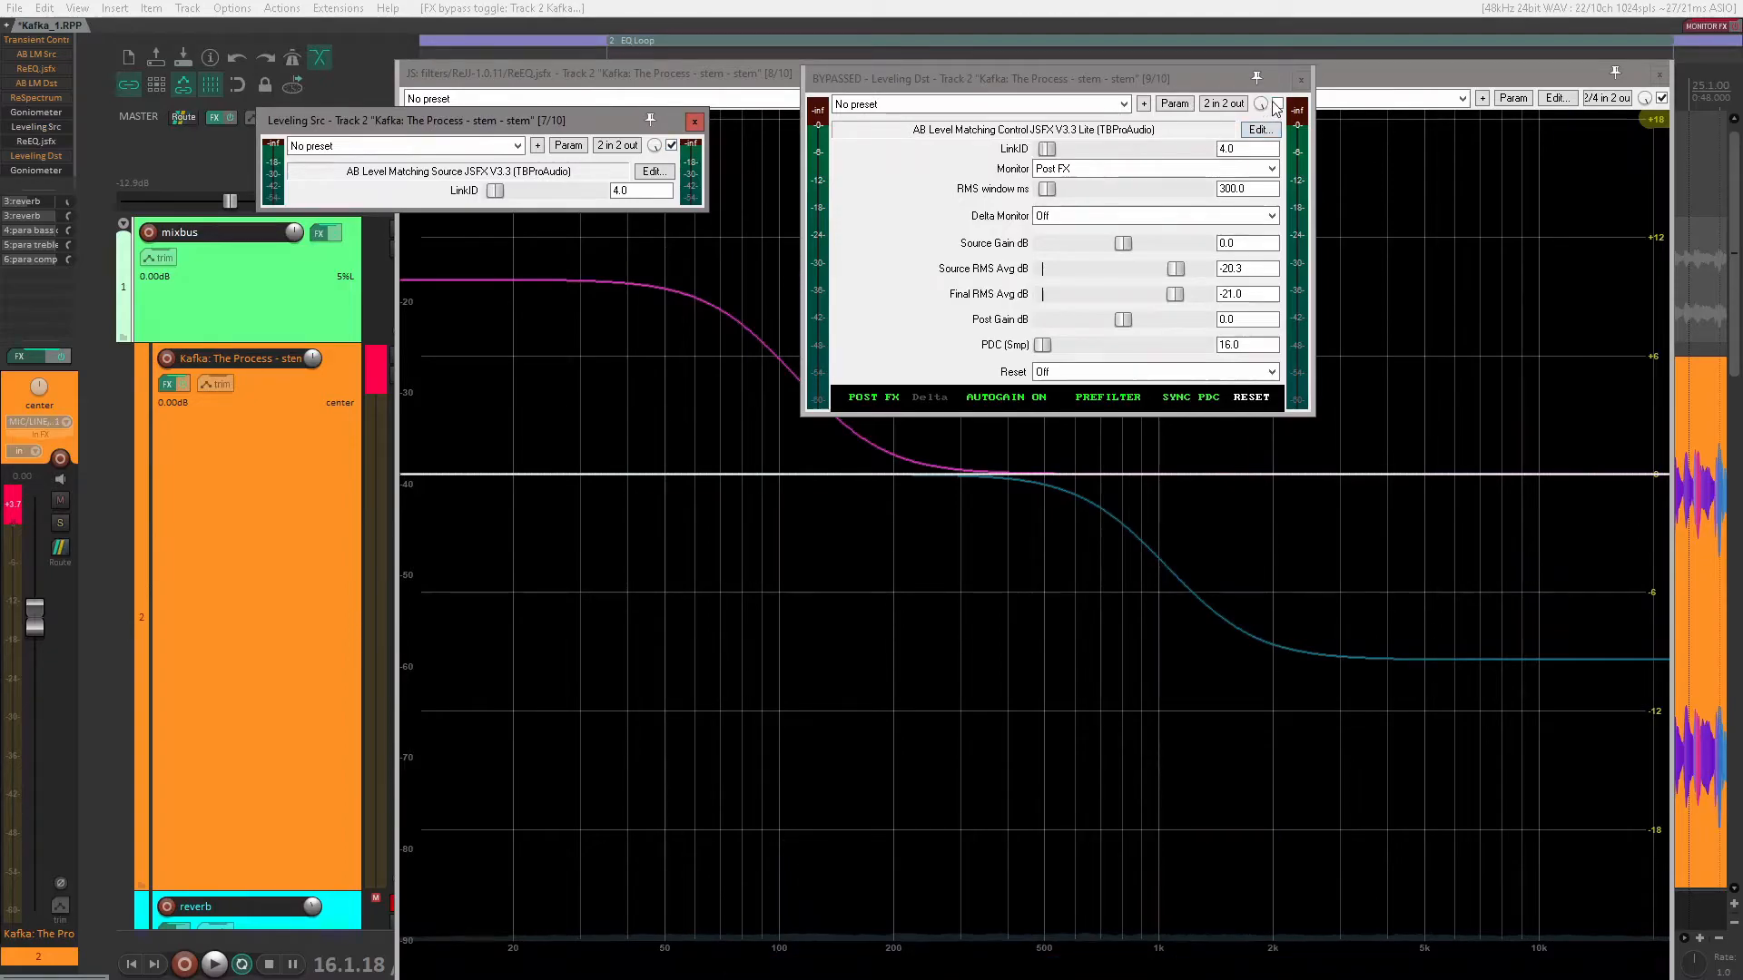
{"action": "left_click", "coordinate": [1273, 100]}
{"action": "left_click", "coordinate": [1274, 102]}
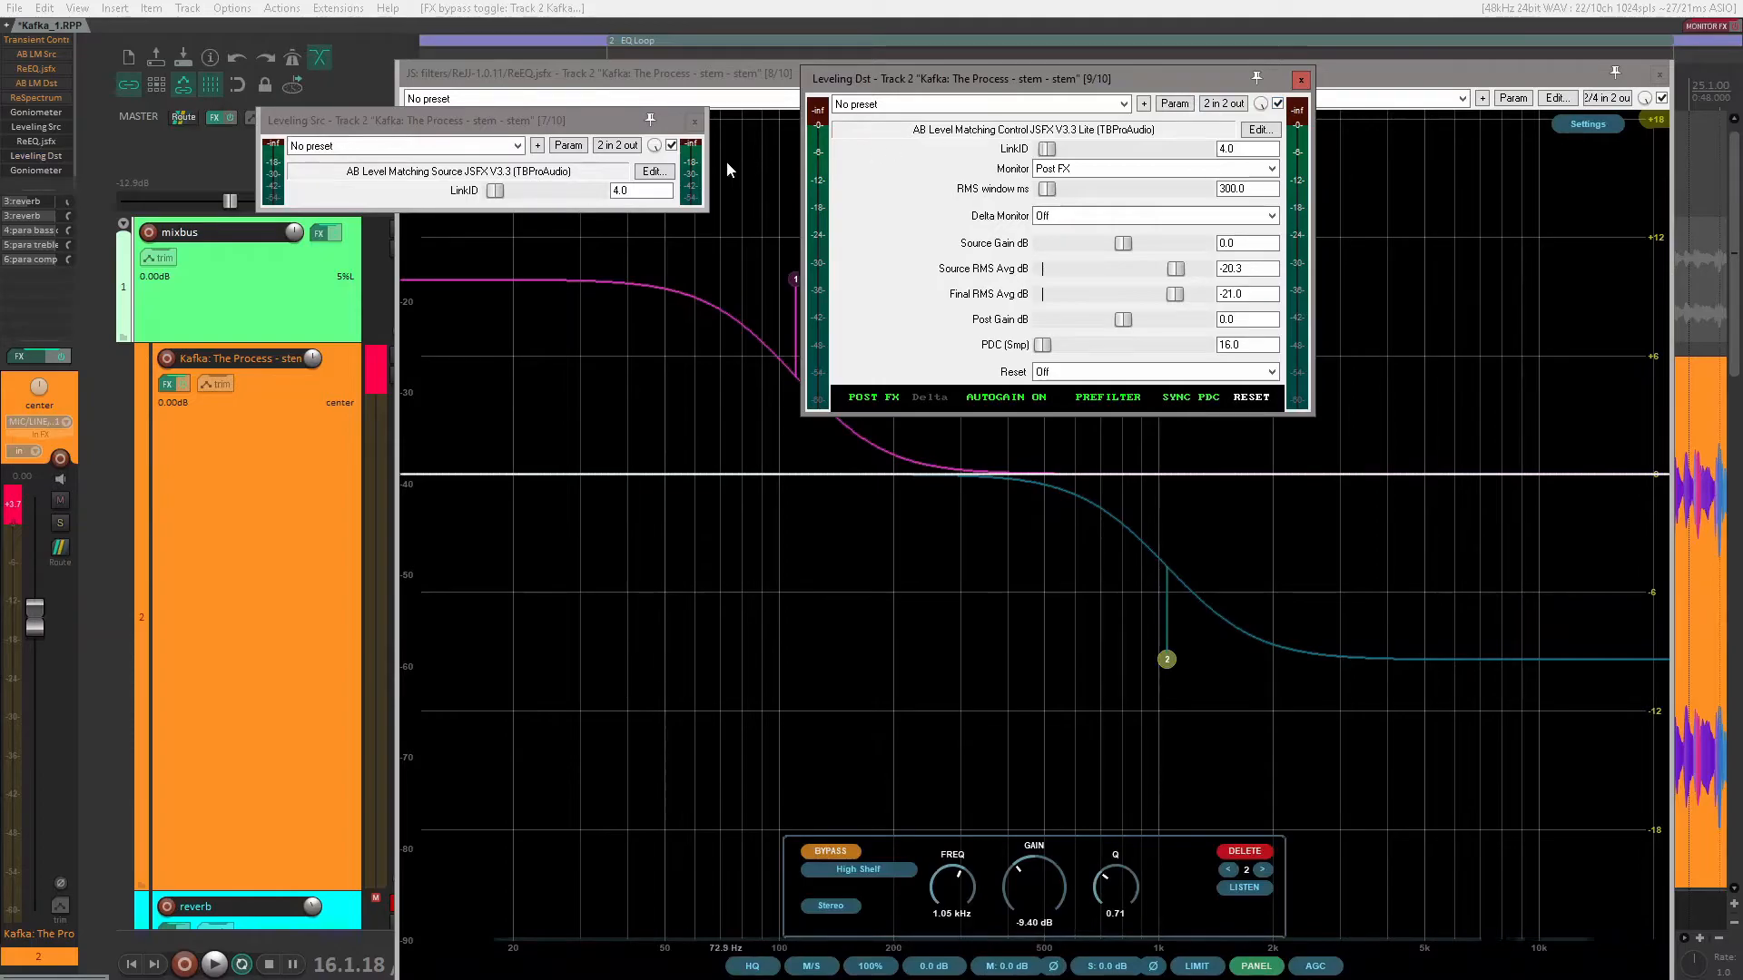
Step: Close the Leveling Src window, move Leveling Dst clear of the EQ's shelf handles, and play the loop
{"action": "left_click", "coordinate": [694, 121]}
{"action": "left_click_drag", "start_coordinate": [973, 79], "coordinate": [183, 110]}
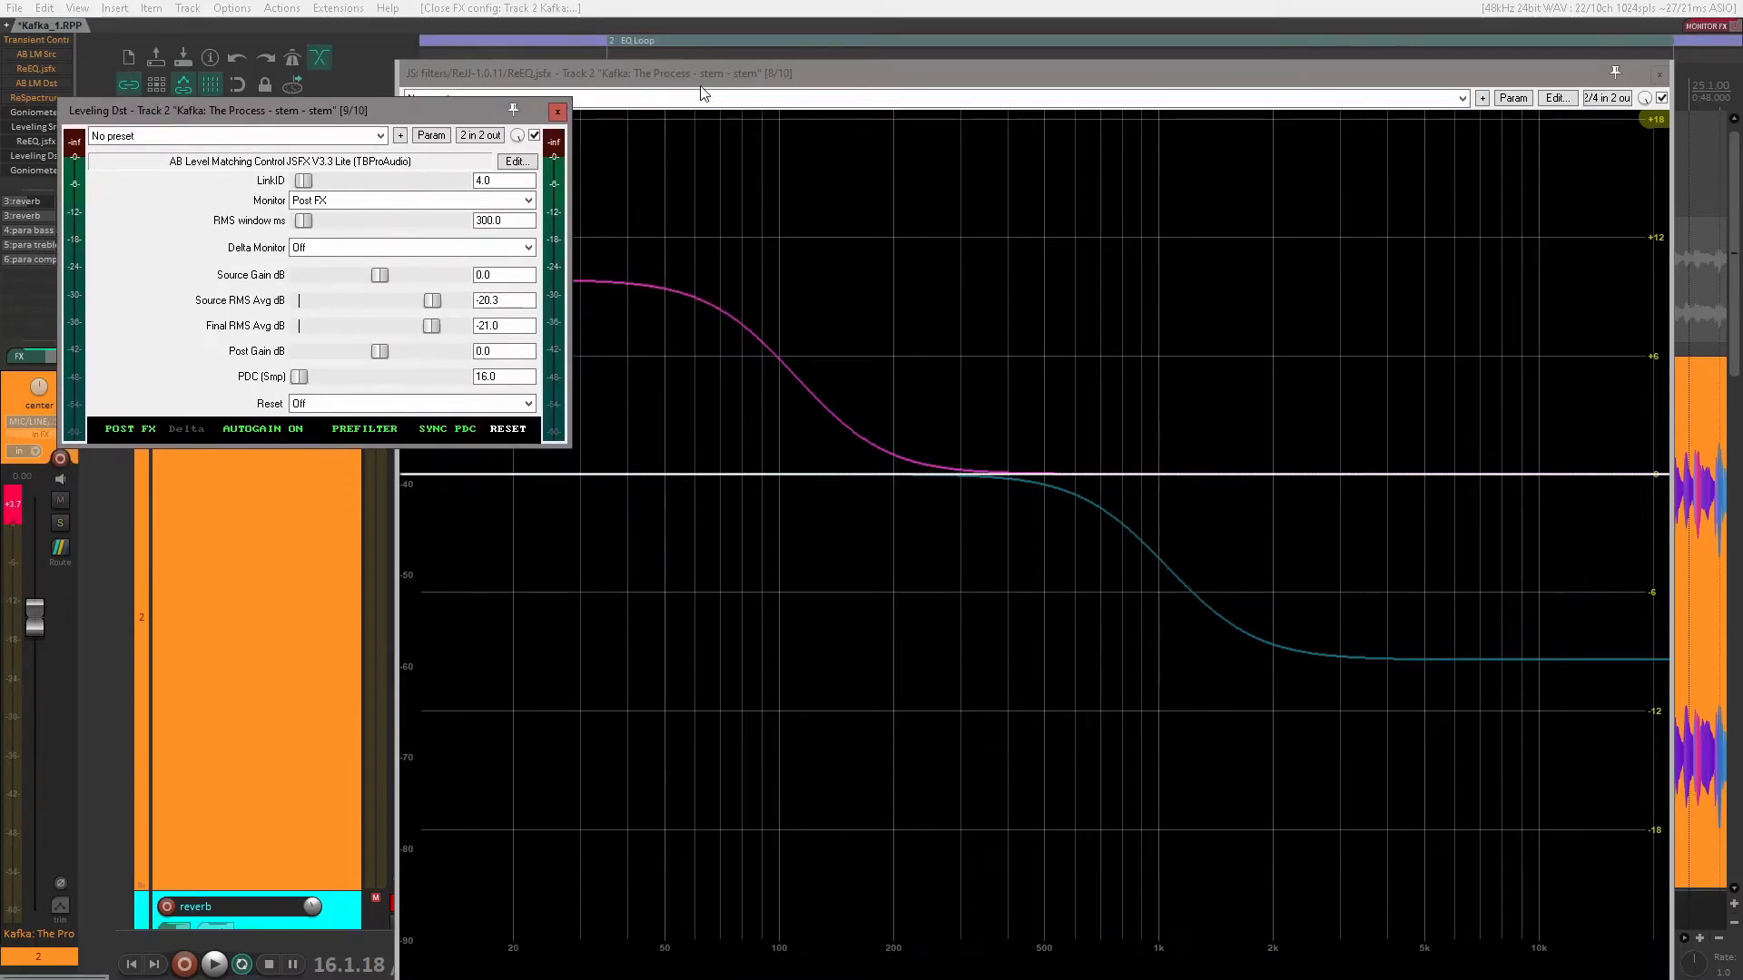
{"action": "left_click", "coordinate": [729, 75]}
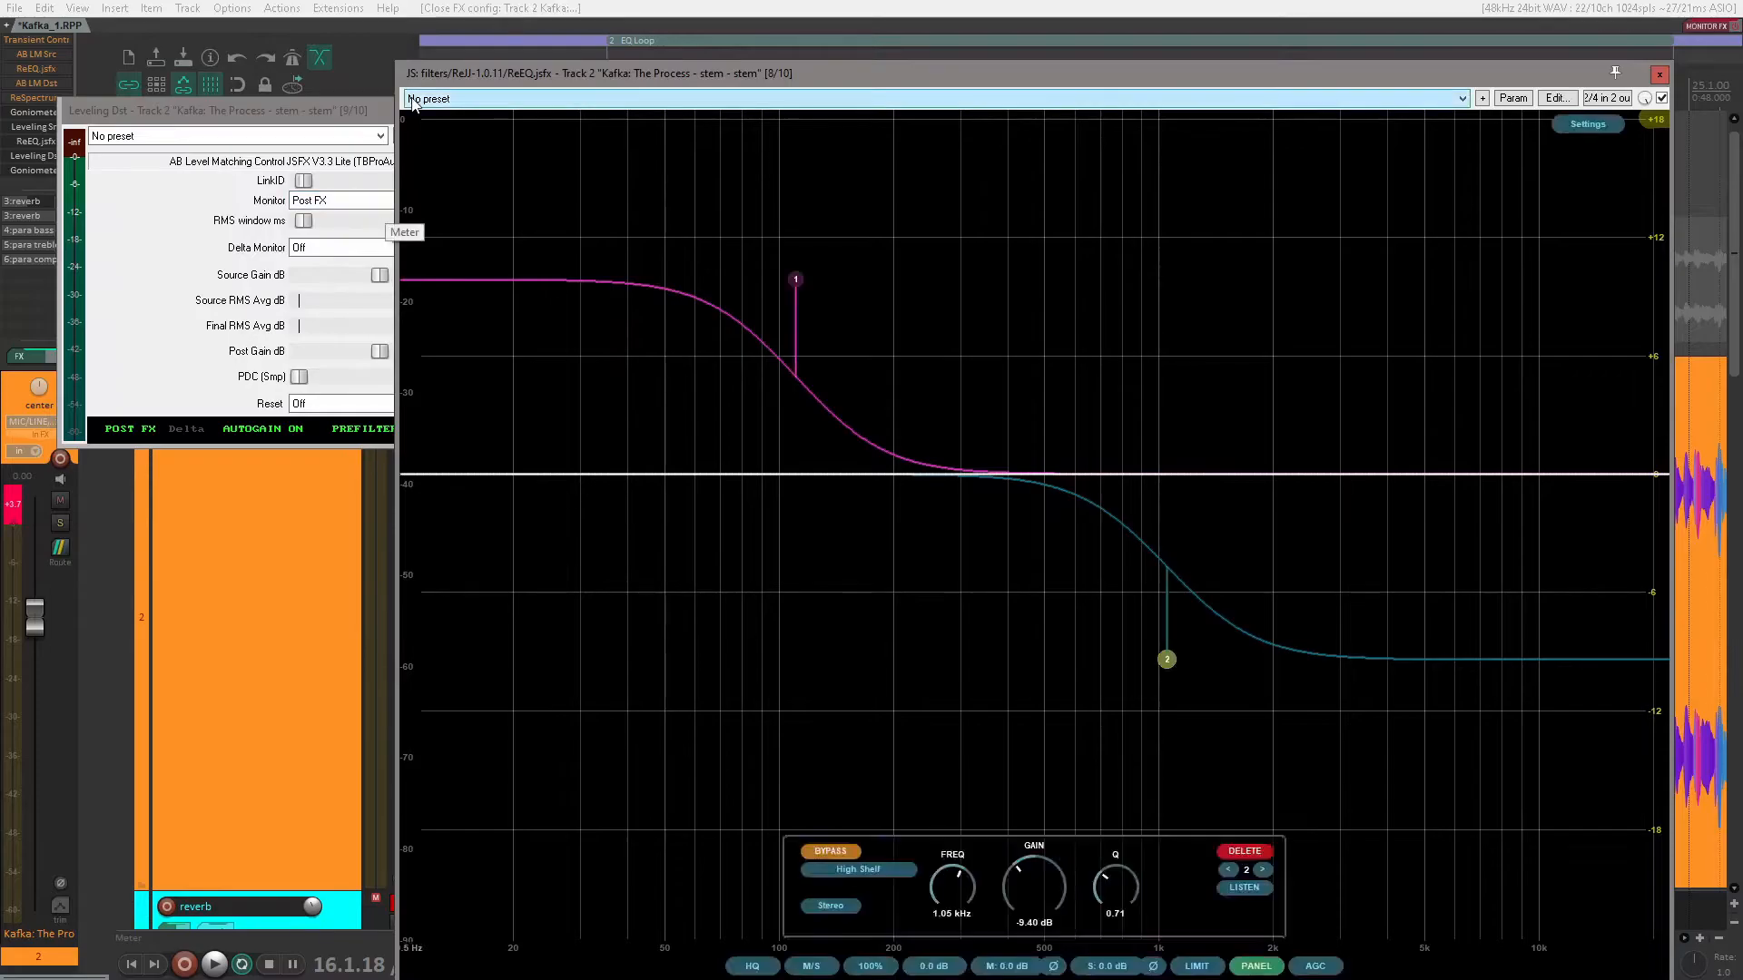
{"action": "left_click", "coordinate": [338, 109]}
{"action": "left_click_drag", "start_coordinate": [337, 109], "coordinate": [351, 56]}
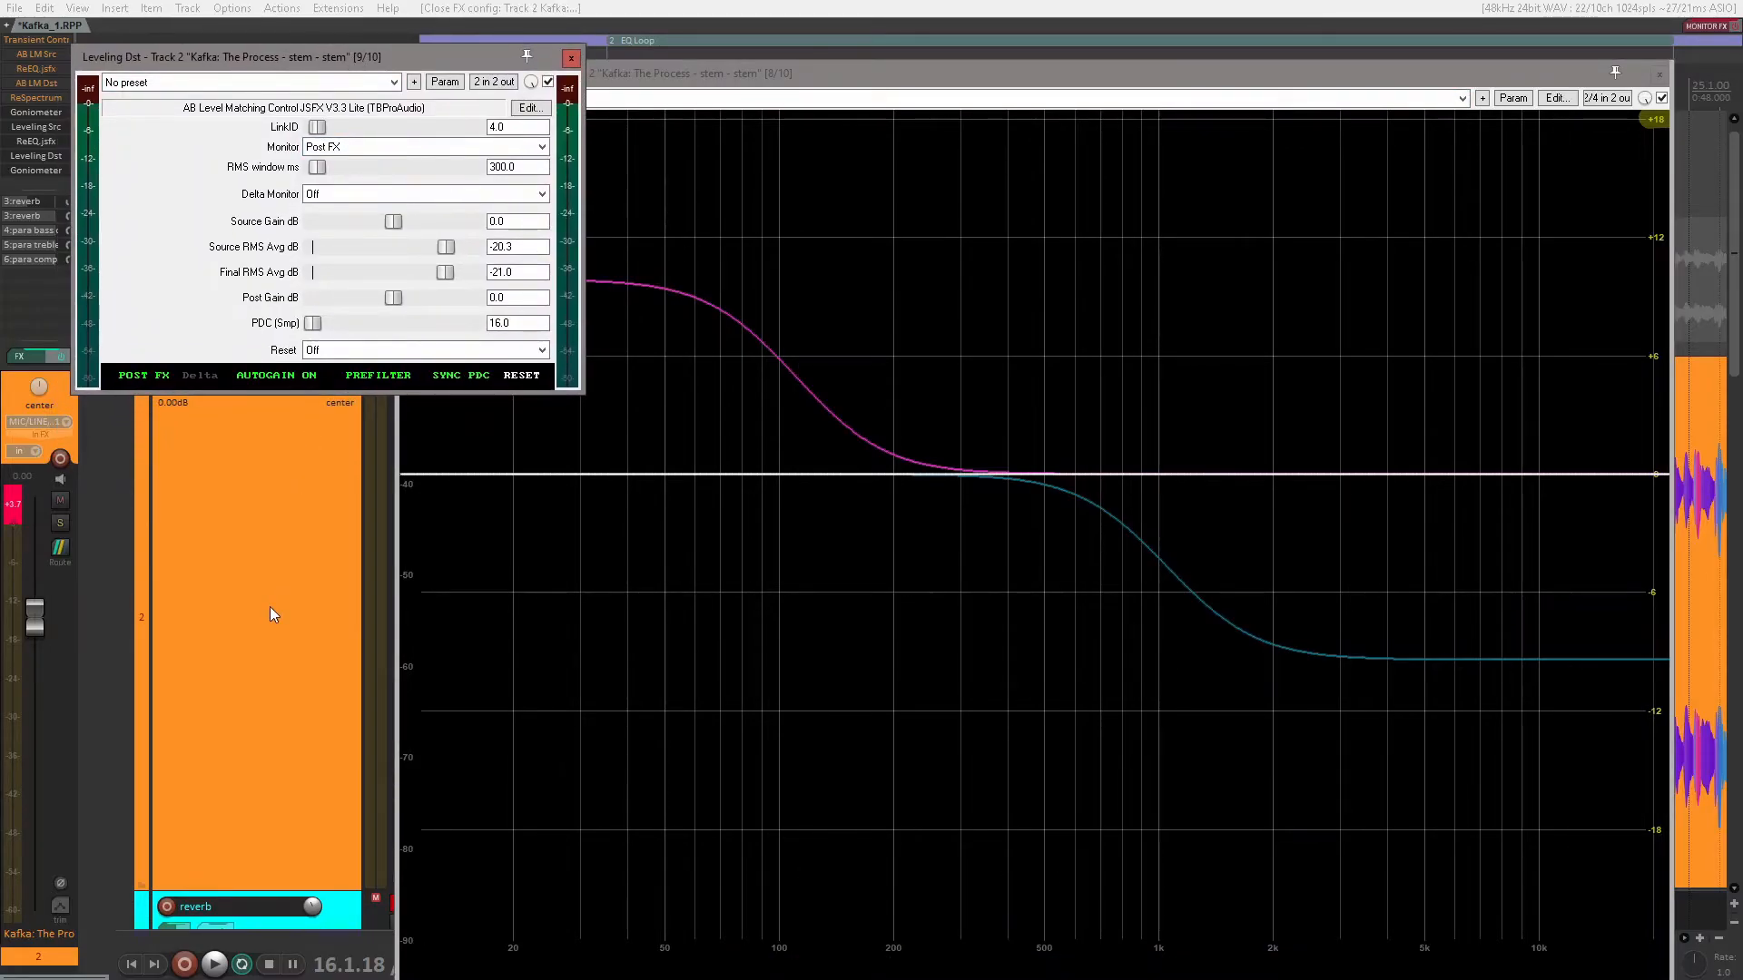
{"action": "key", "text": "space"}
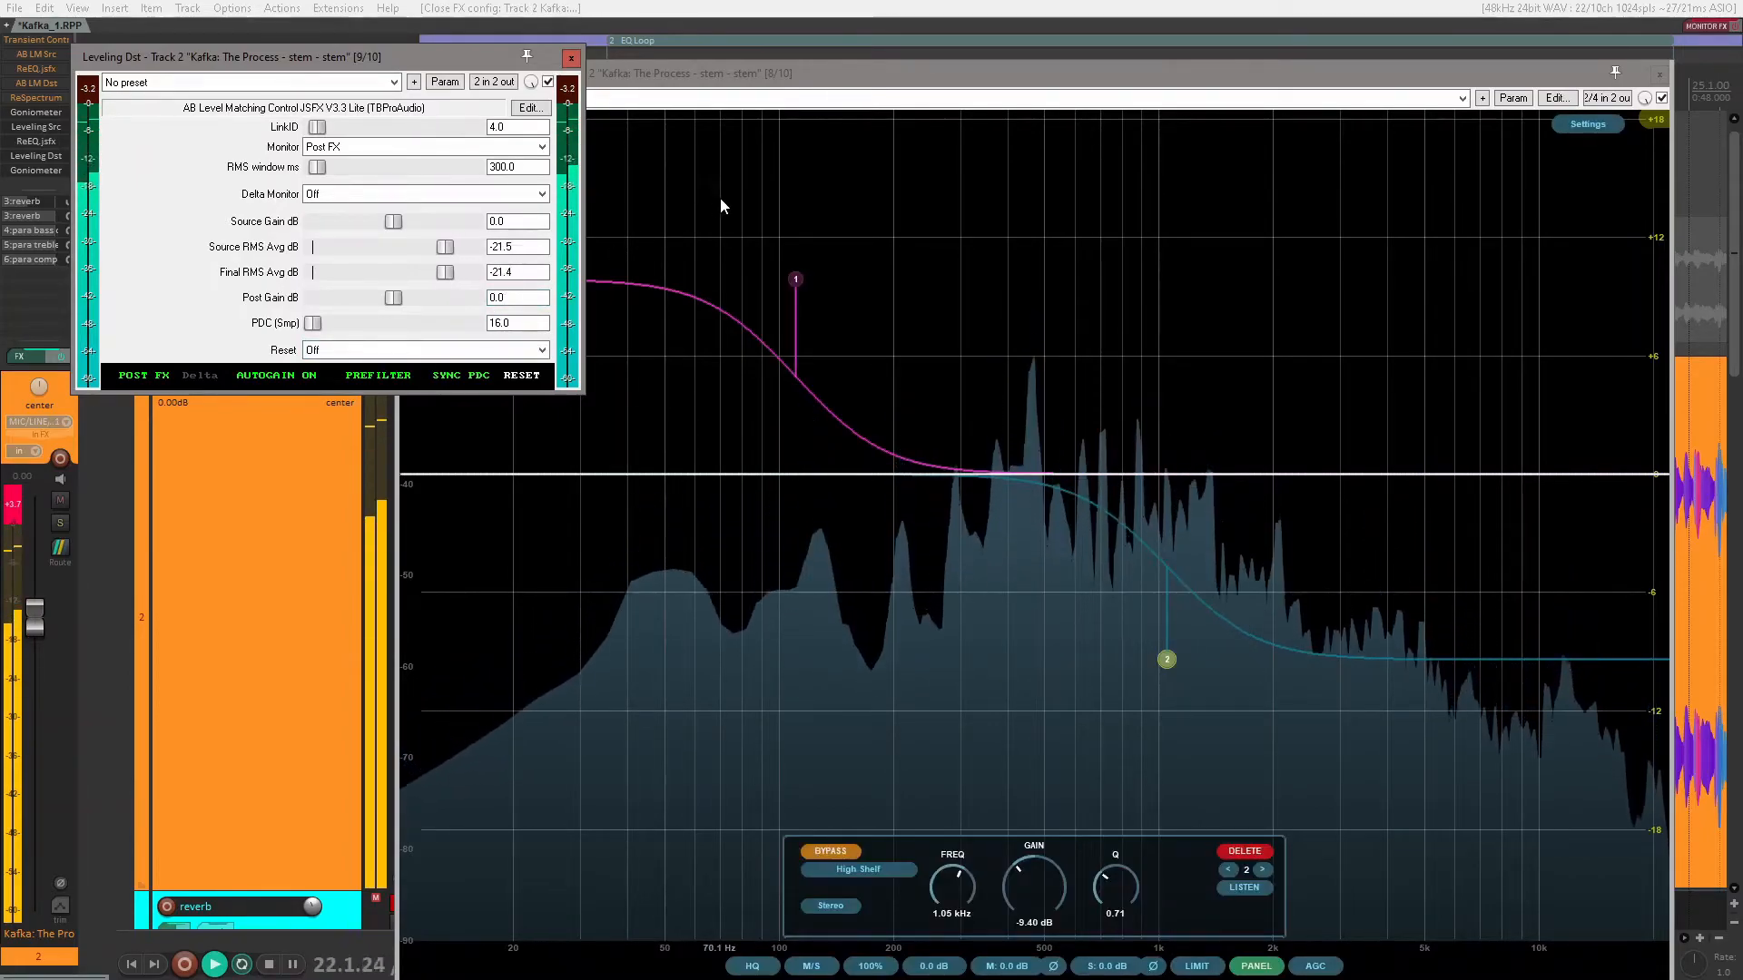
Step: Enable the 111 Hz low shelf and compare the sound with Leveling Dst active, bypassed and active again
{"action": "left_click", "coordinate": [797, 279]}
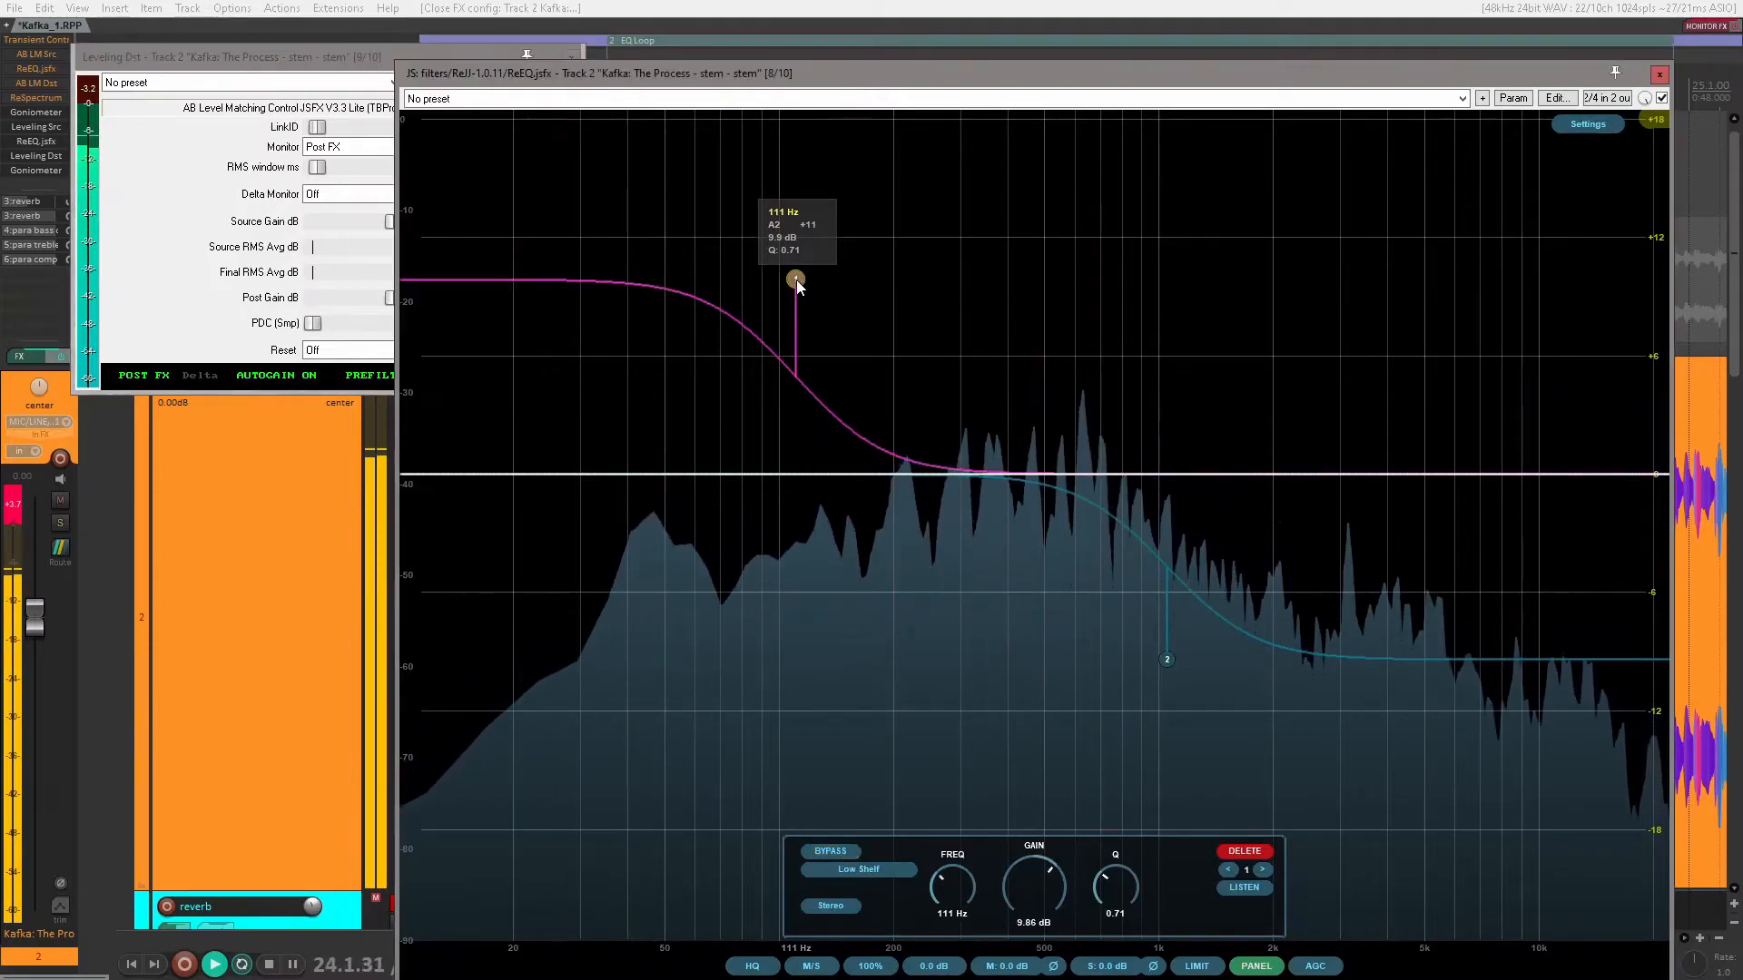
{"action": "left_click", "coordinate": [269, 86]}
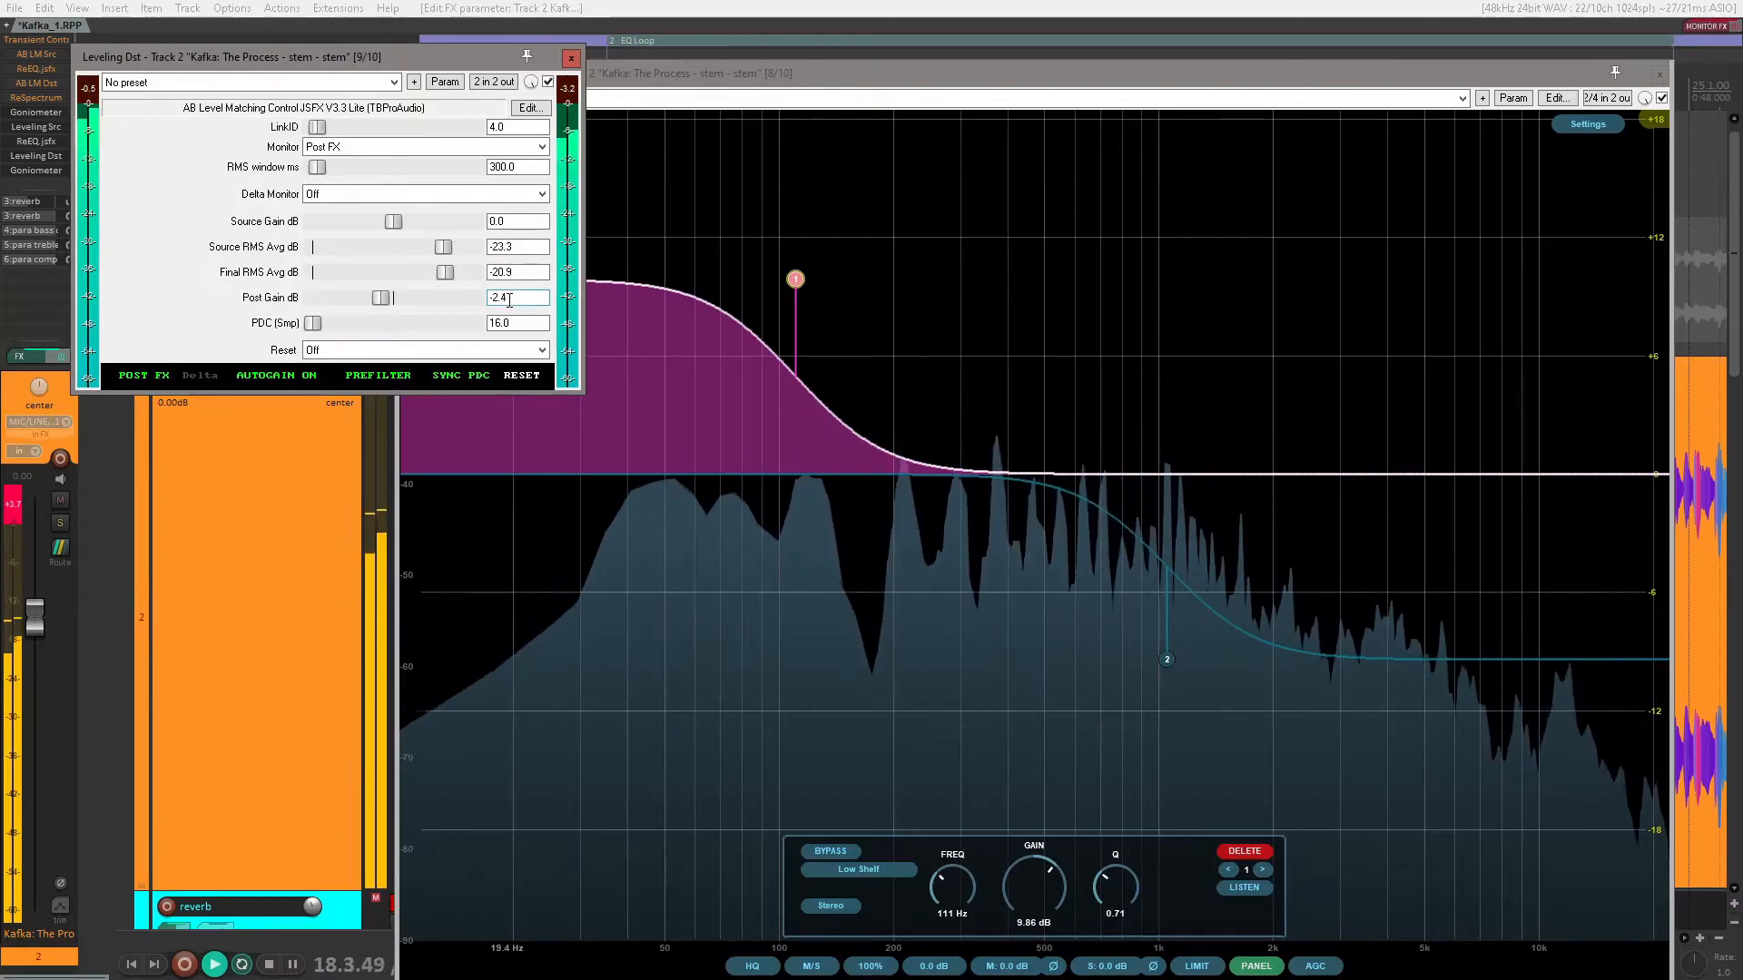
{"action": "mouse_move", "coordinate": [794, 282]}
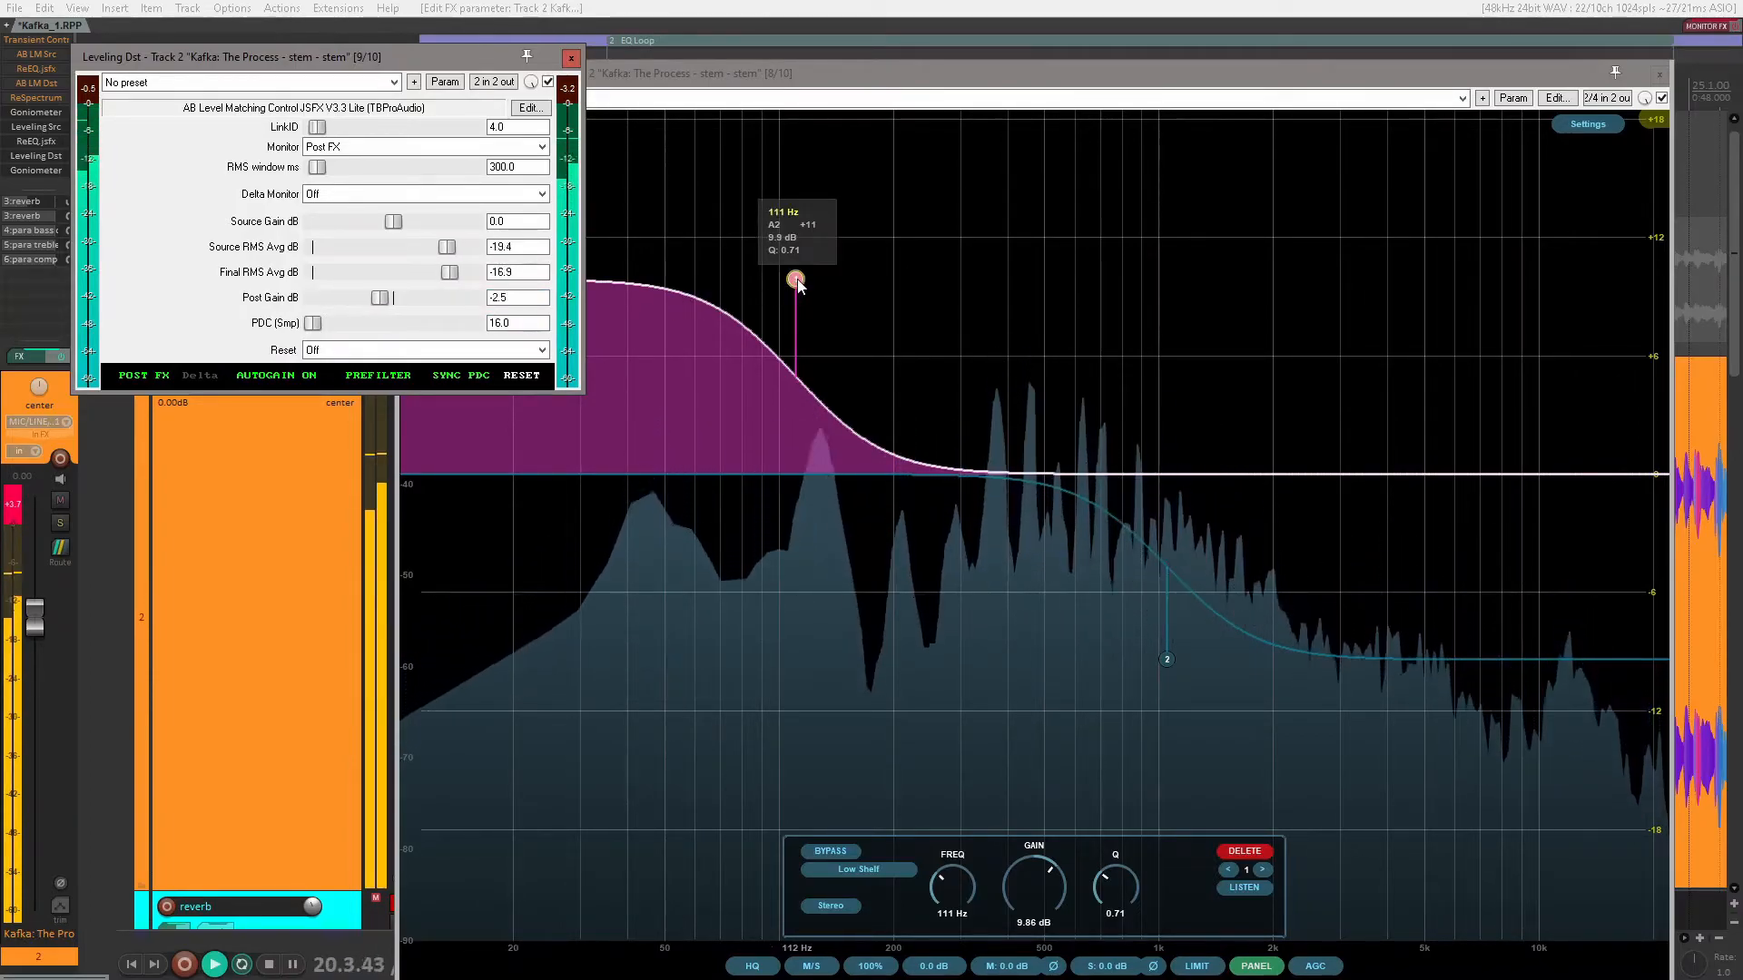
{"action": "left_click", "coordinate": [549, 82]}
{"action": "mouse_move", "coordinate": [796, 258]}
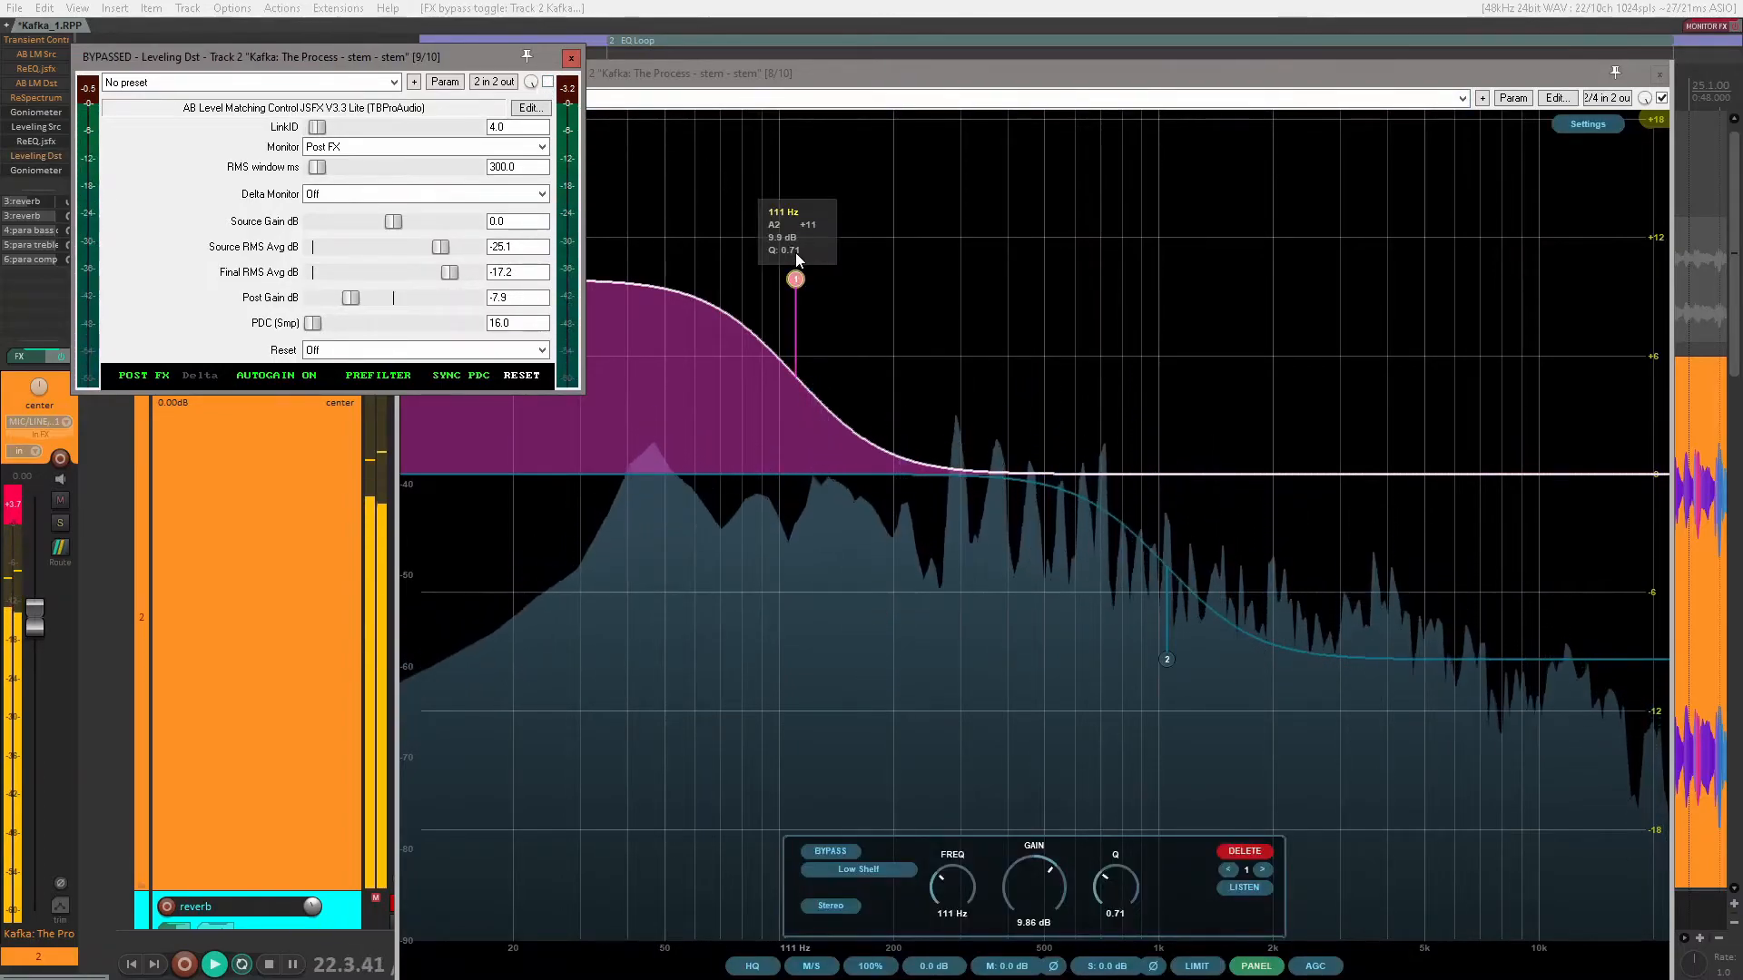
{"action": "left_click", "coordinate": [548, 81]}
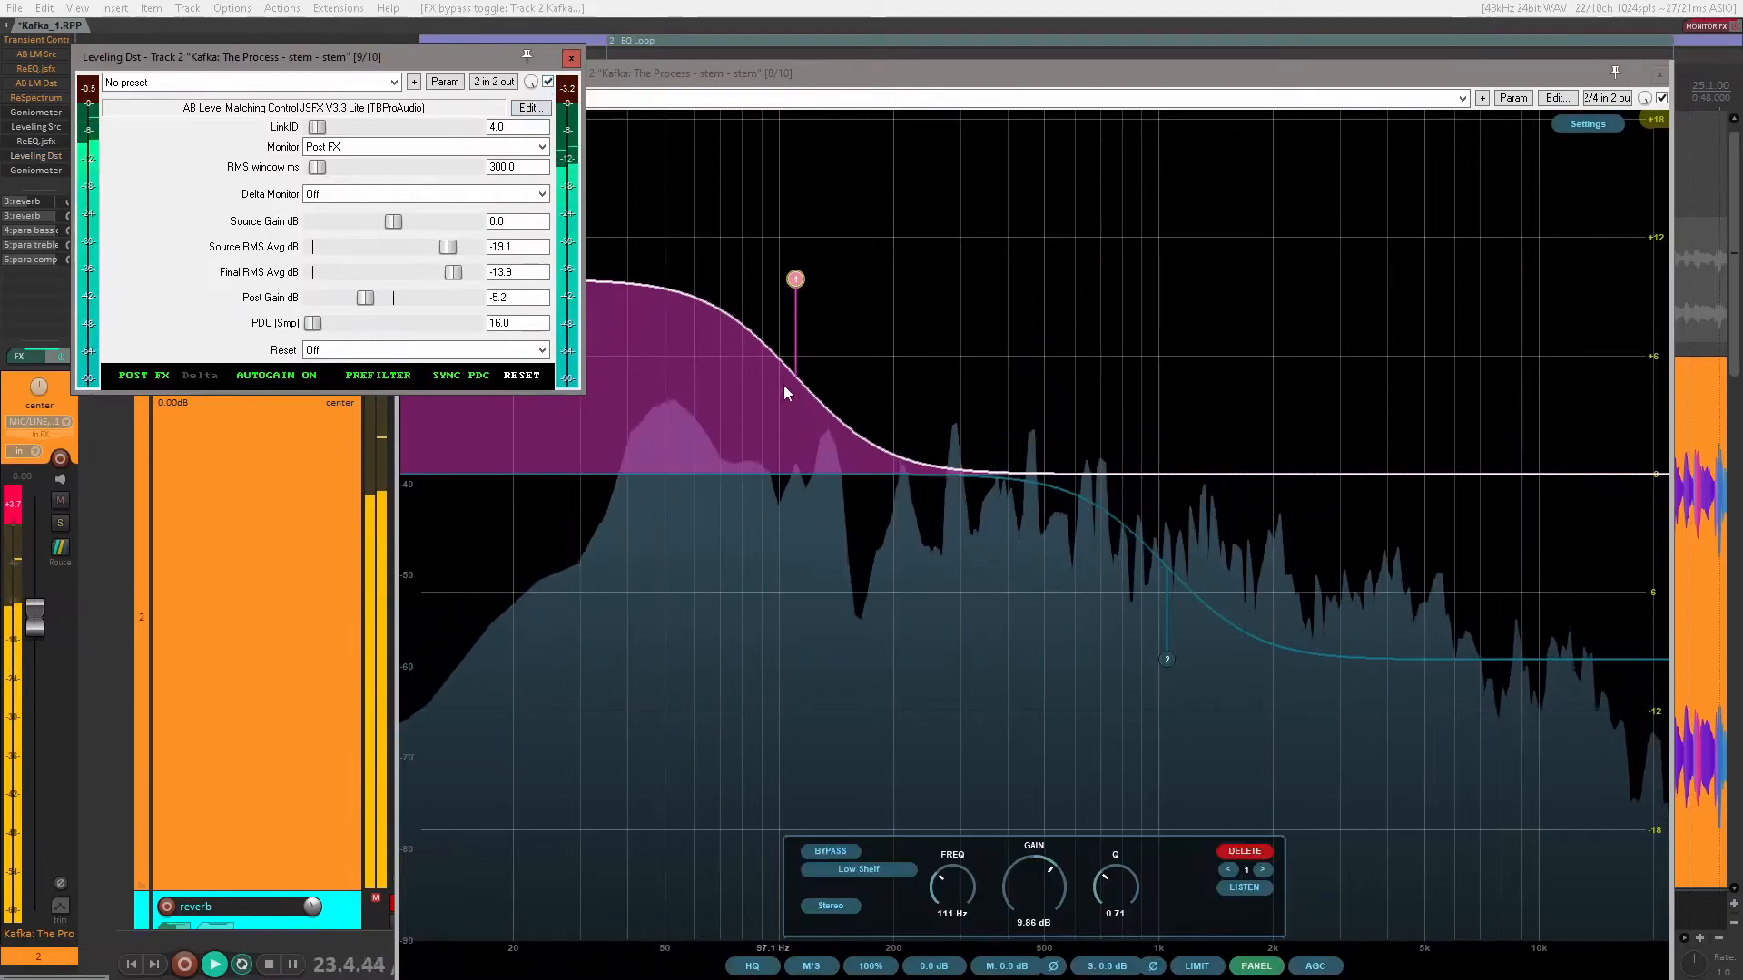
Step: Bypass the low shelf, enable the high shelf, and bring Leveling Dst to the front
{"action": "left_click", "coordinate": [797, 280]}
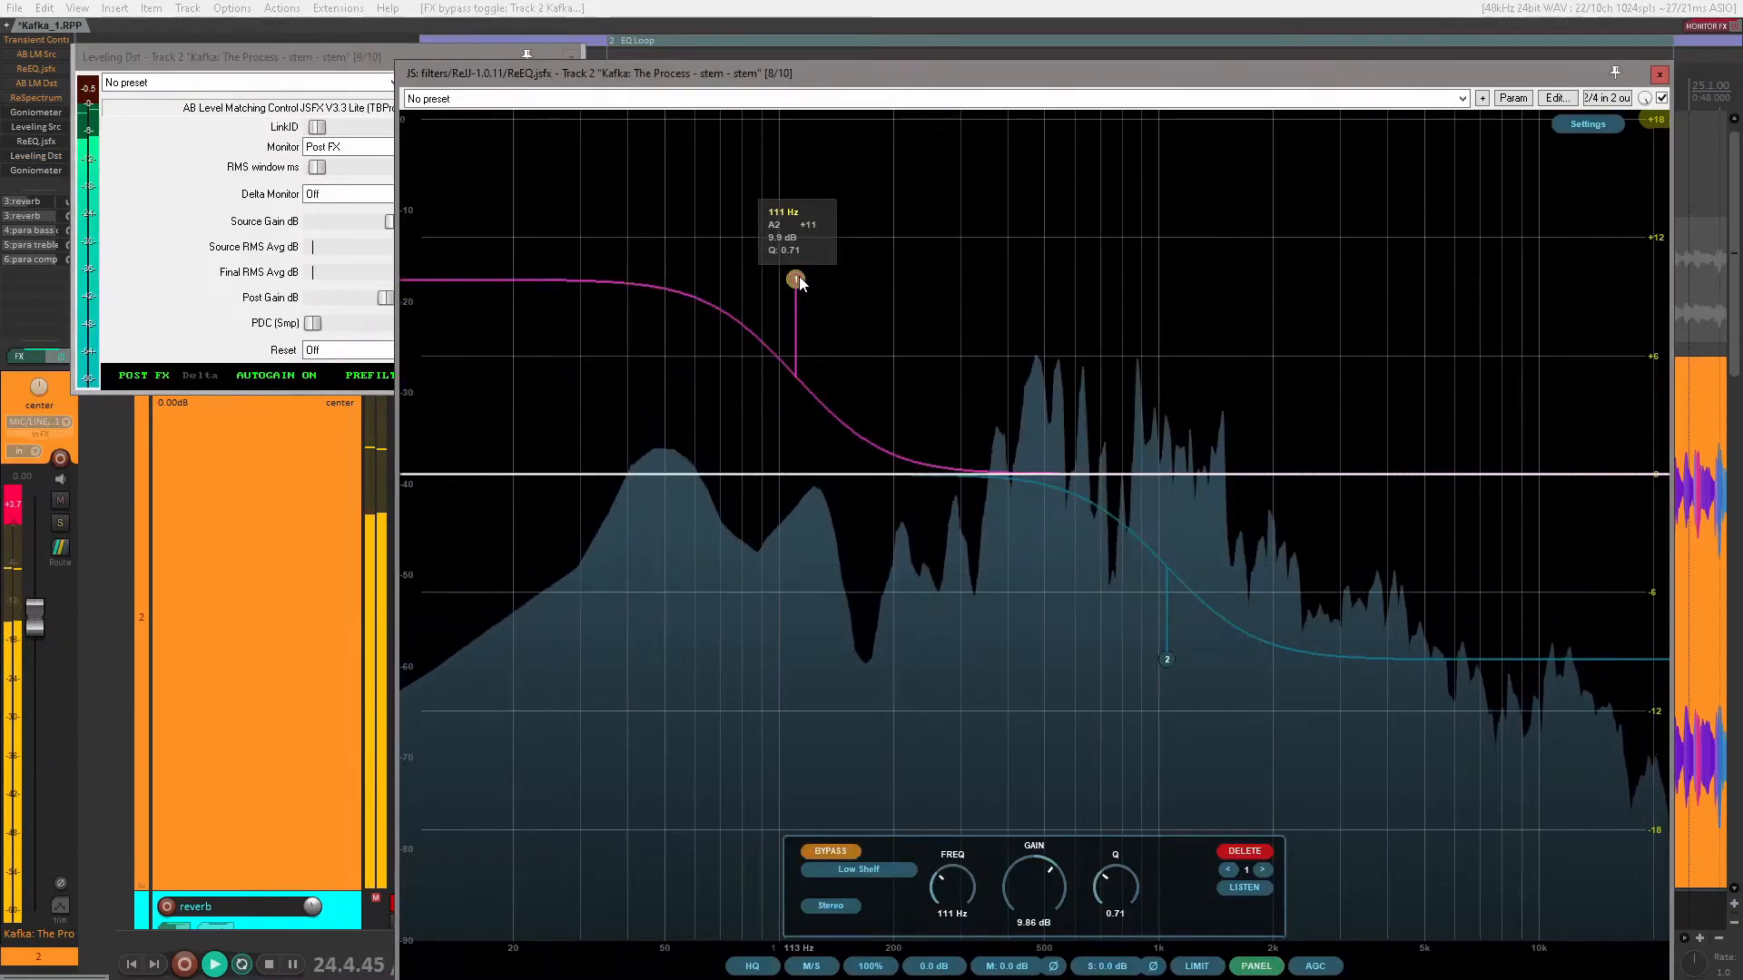
{"action": "left_click", "coordinate": [1167, 662]}
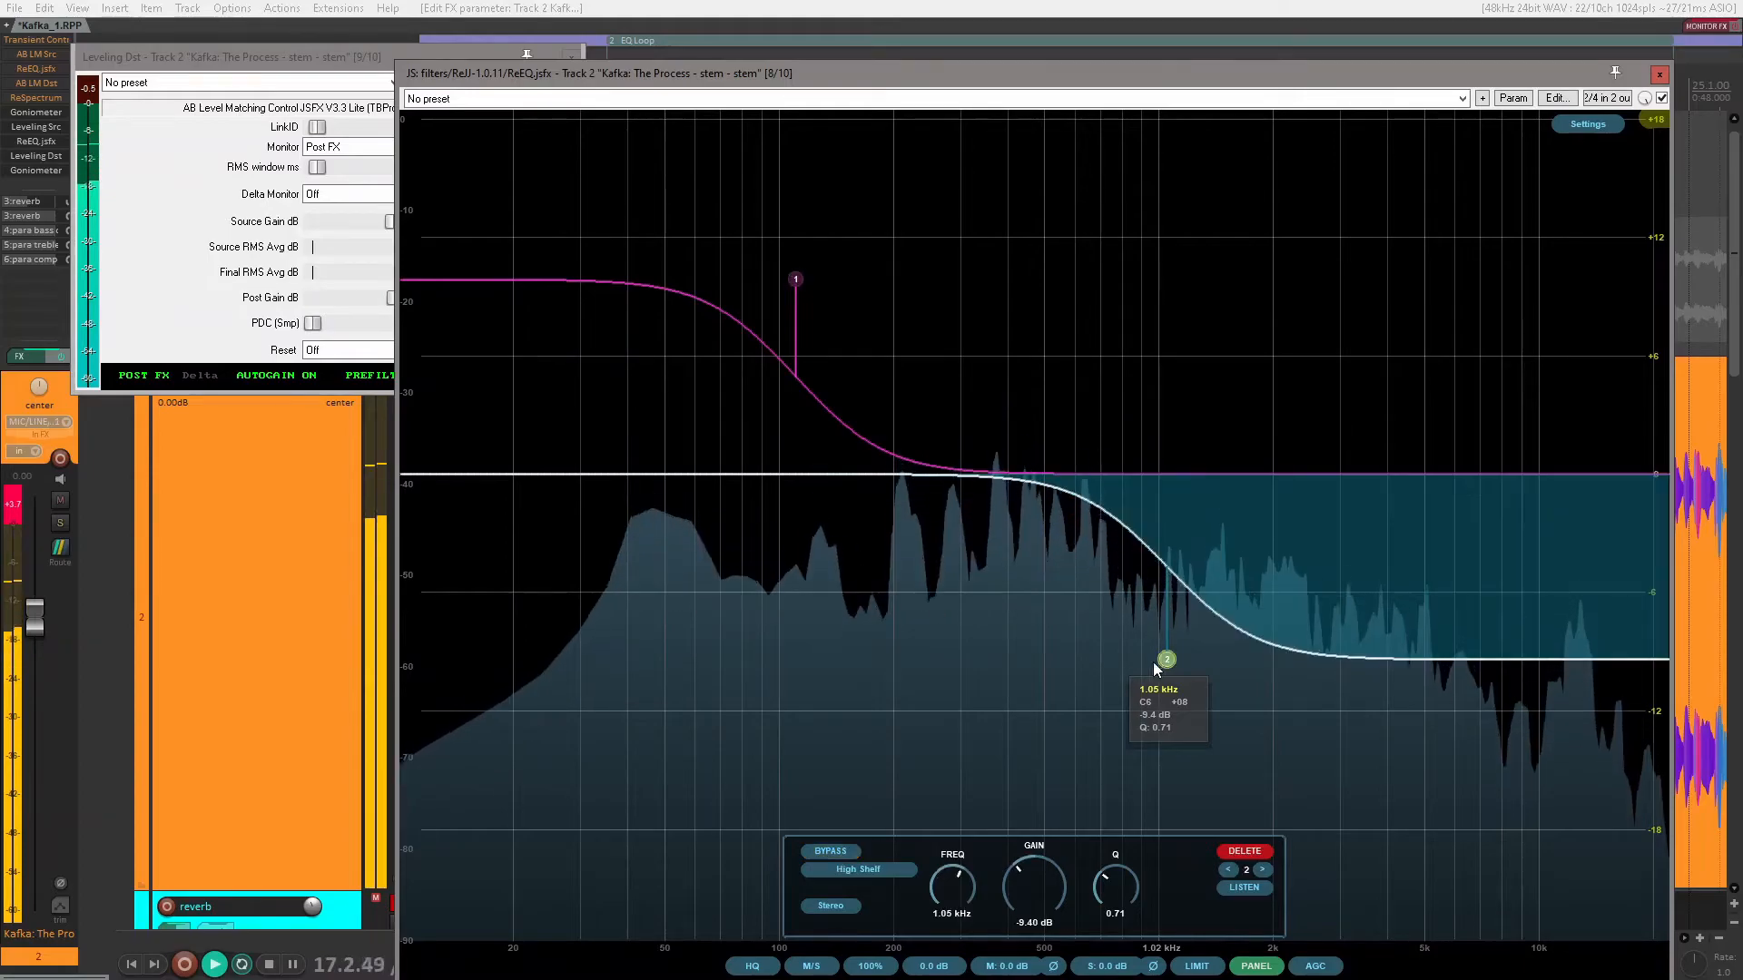
{"action": "left_click", "coordinate": [298, 107]}
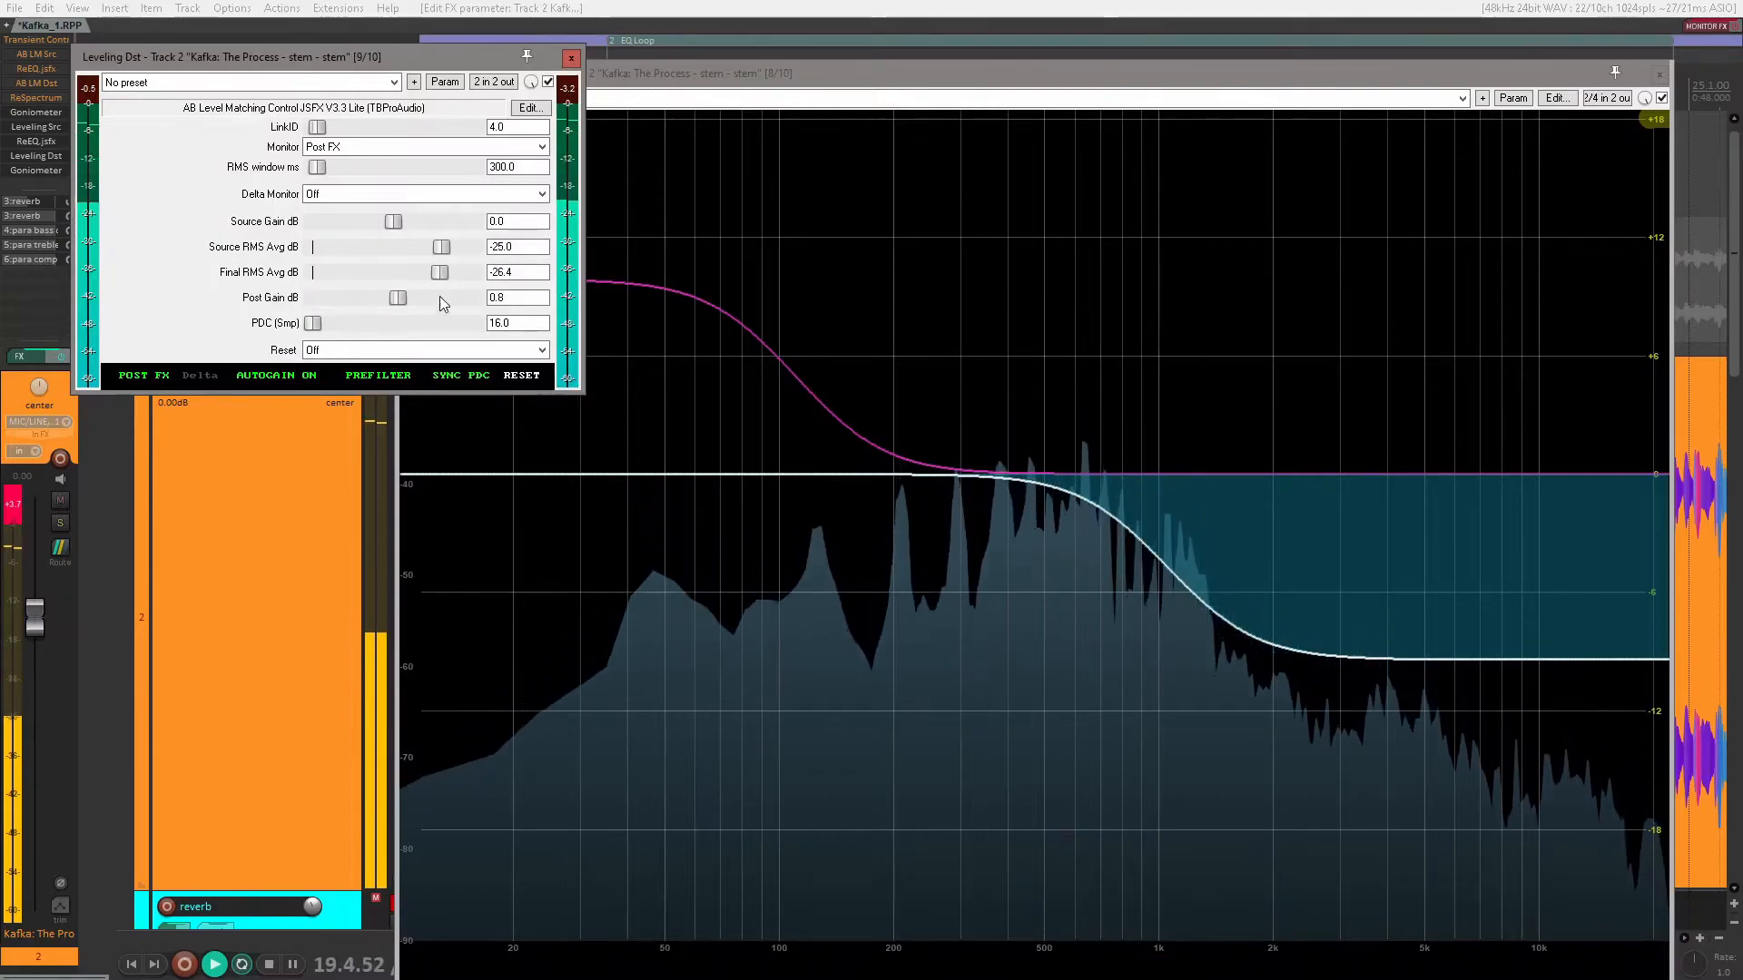
Step: Switch the Leveling Dst monitor to Pre FX and back to Post FX, and close its window
{"action": "left_click", "coordinate": [143, 377]}
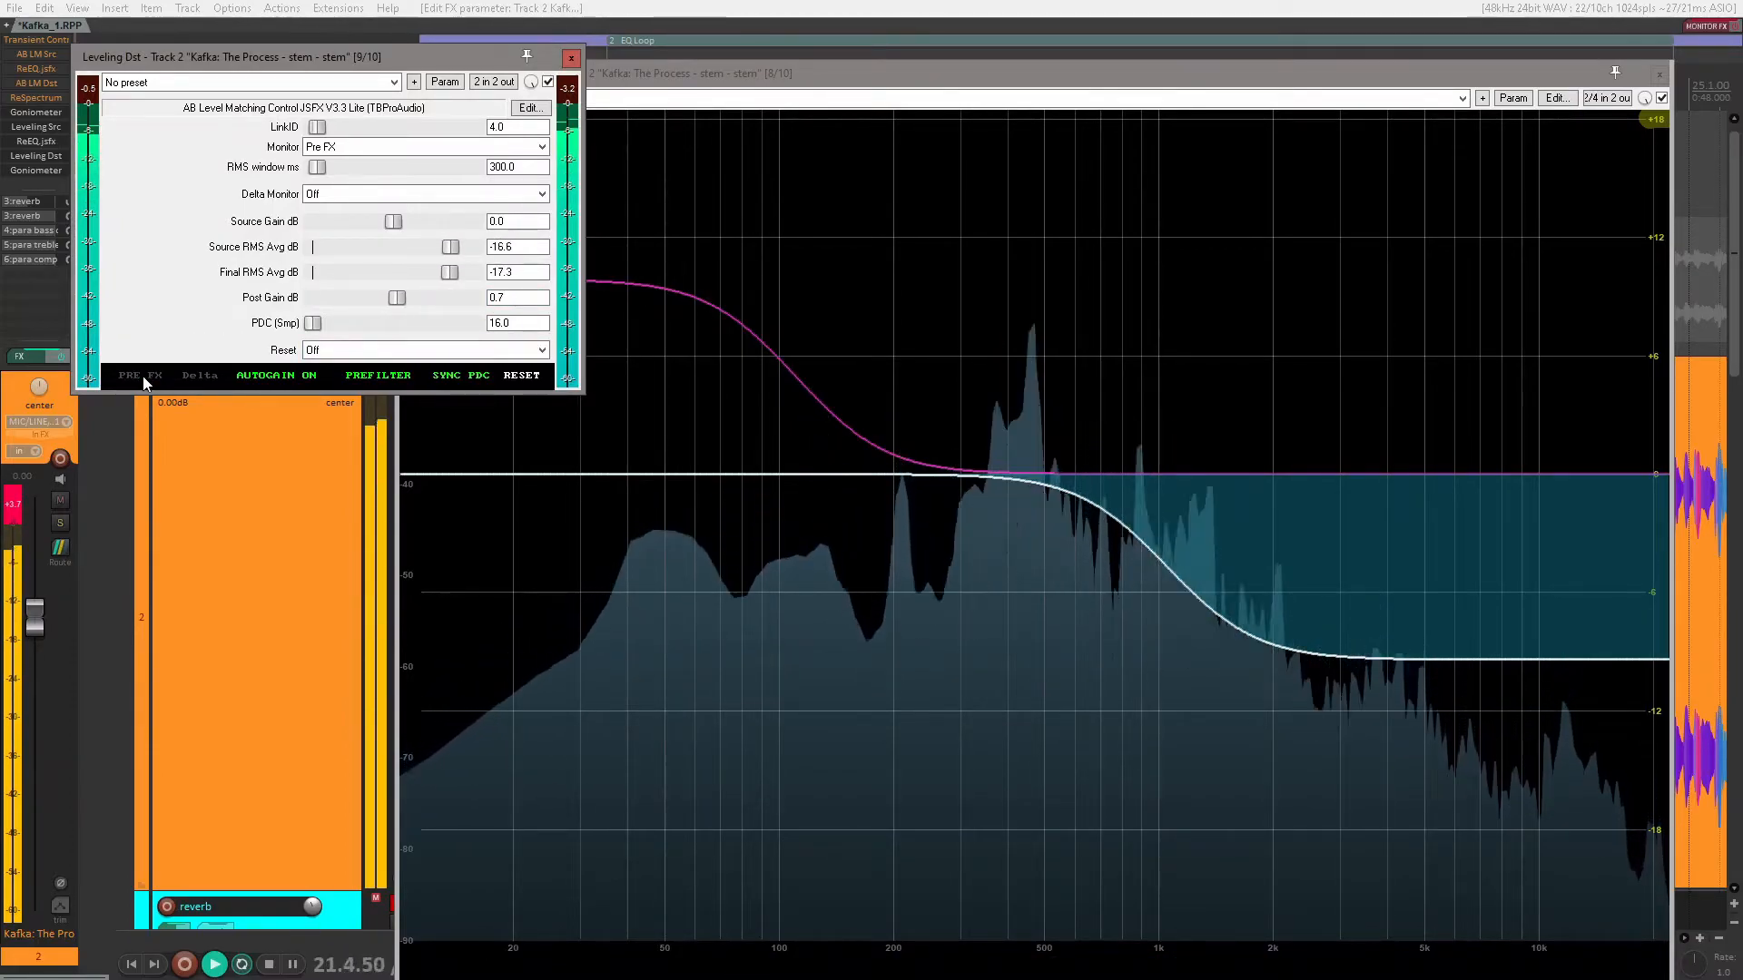
{"action": "left_click", "coordinate": [143, 376]}
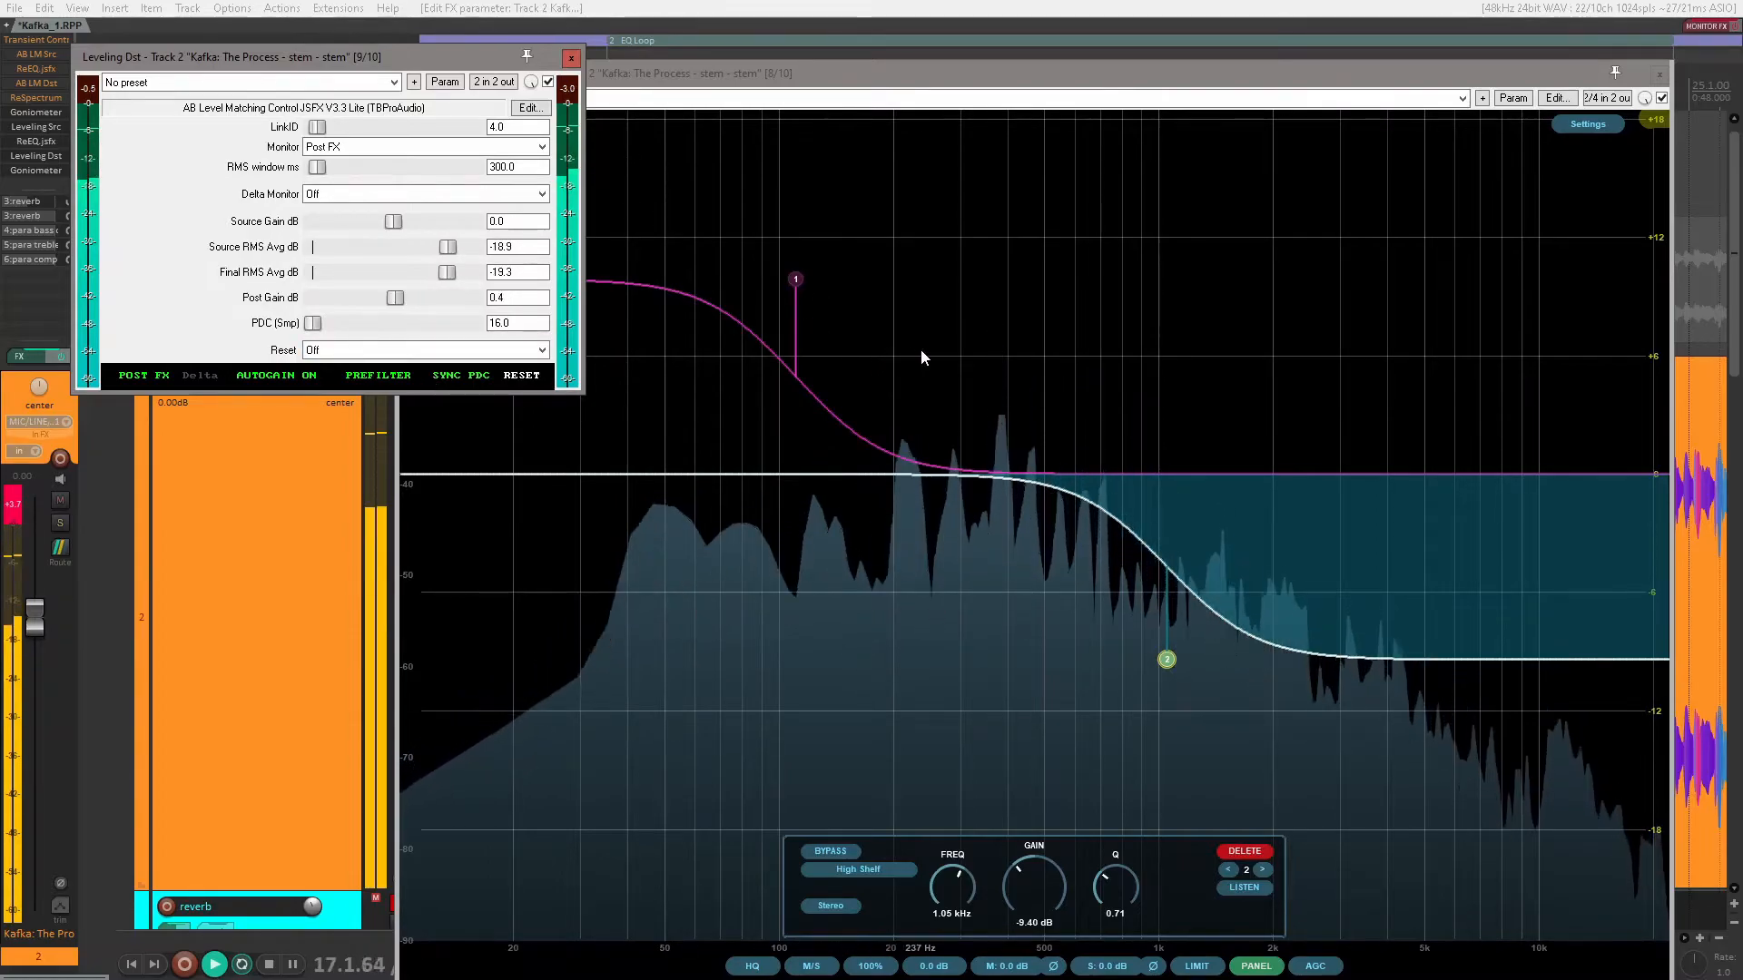
{"action": "left_click", "coordinate": [569, 61]}
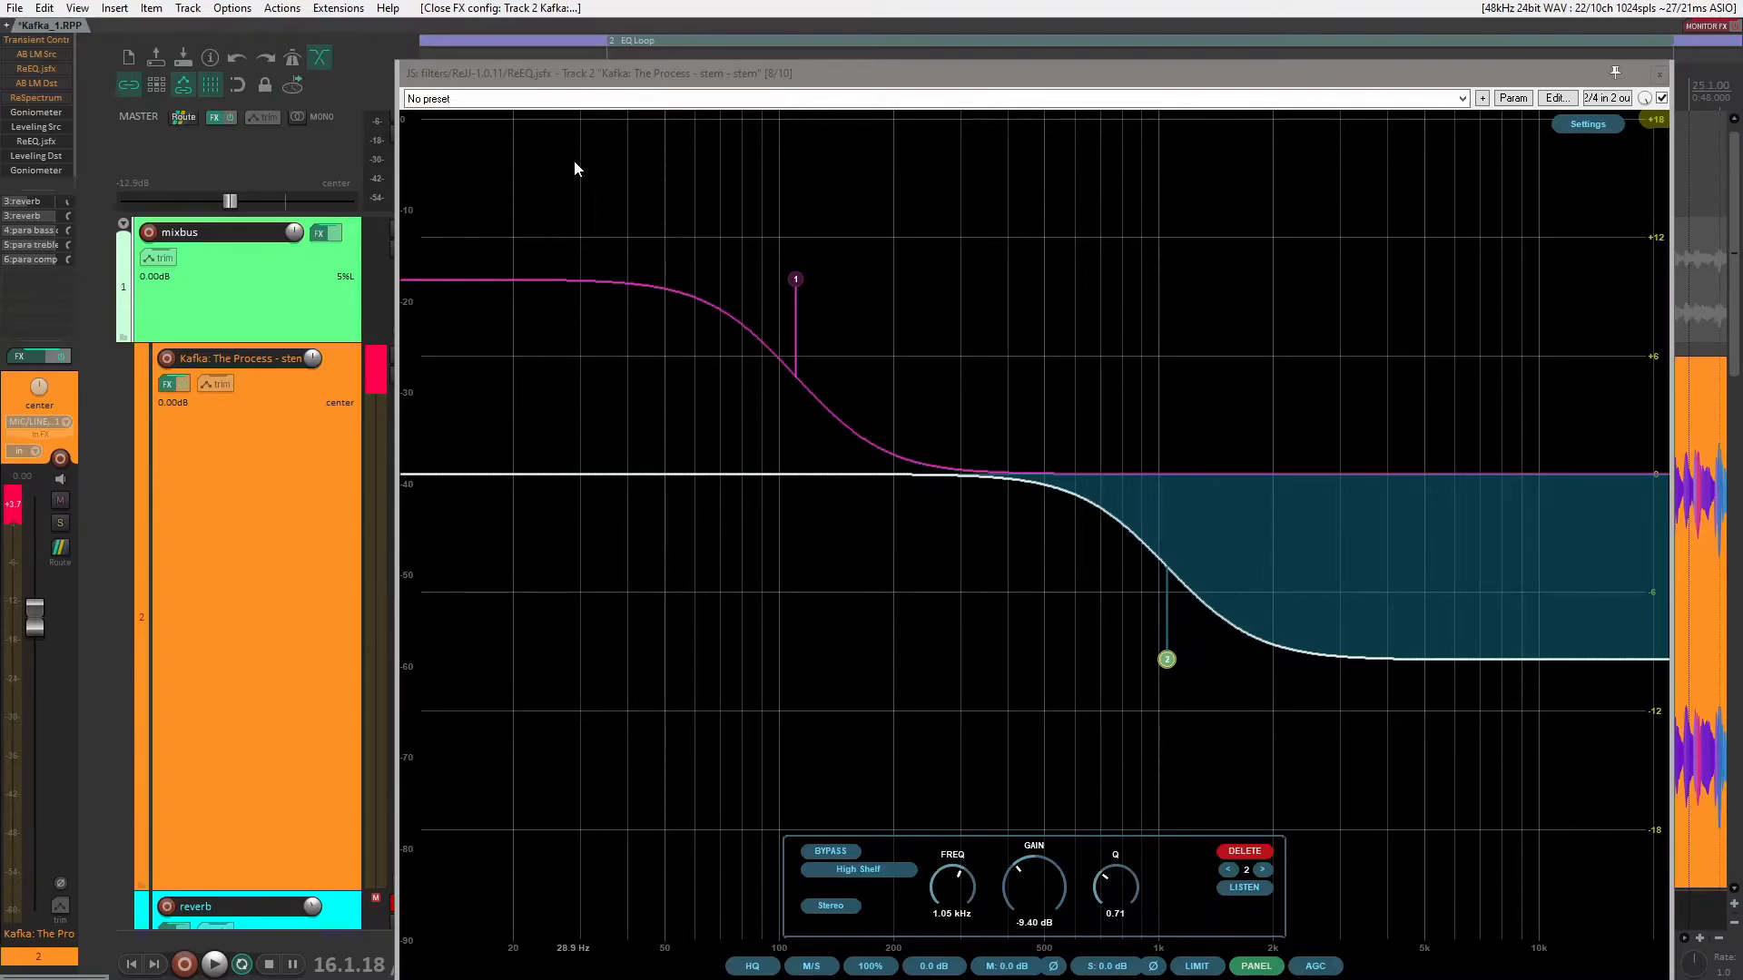
Step: Play the loop and lower the master volume to about -42 dB
{"action": "key", "text": "space"}
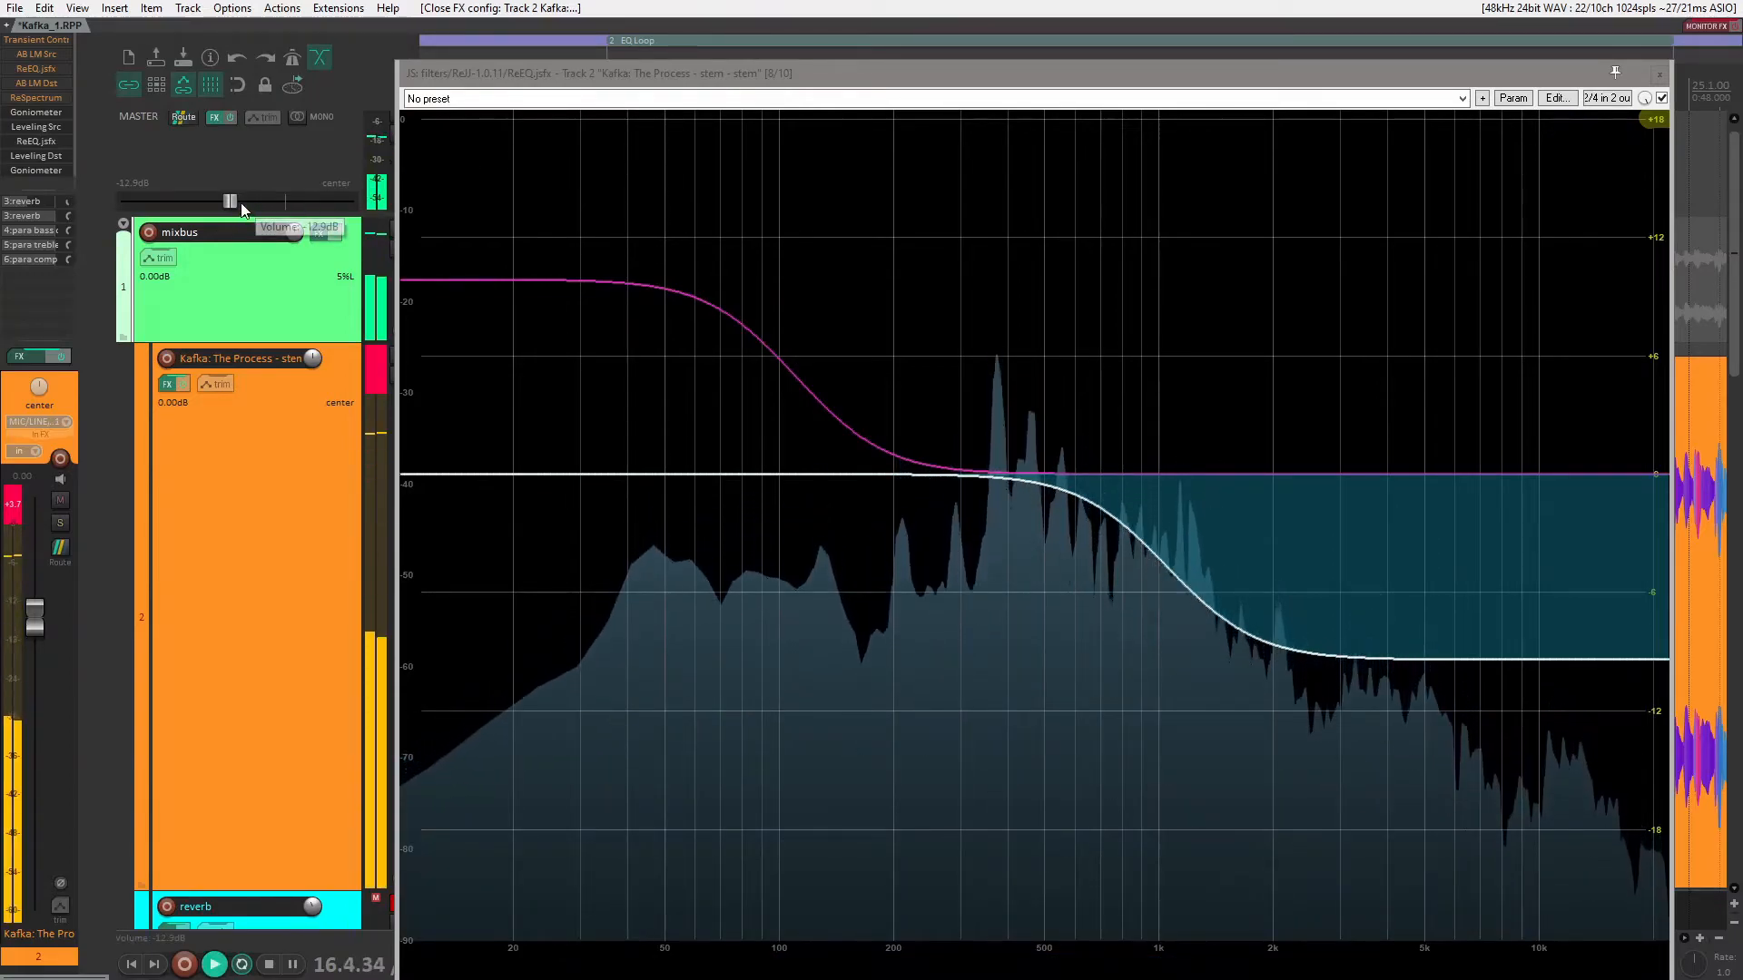
{"action": "left_click_drag", "start_coordinate": [229, 202], "coordinate": [161, 205]}
Step: Turn on the Display Pre-EQ spectrum in the EQ's settings
{"action": "mouse_move", "coordinate": [1293, 444]}
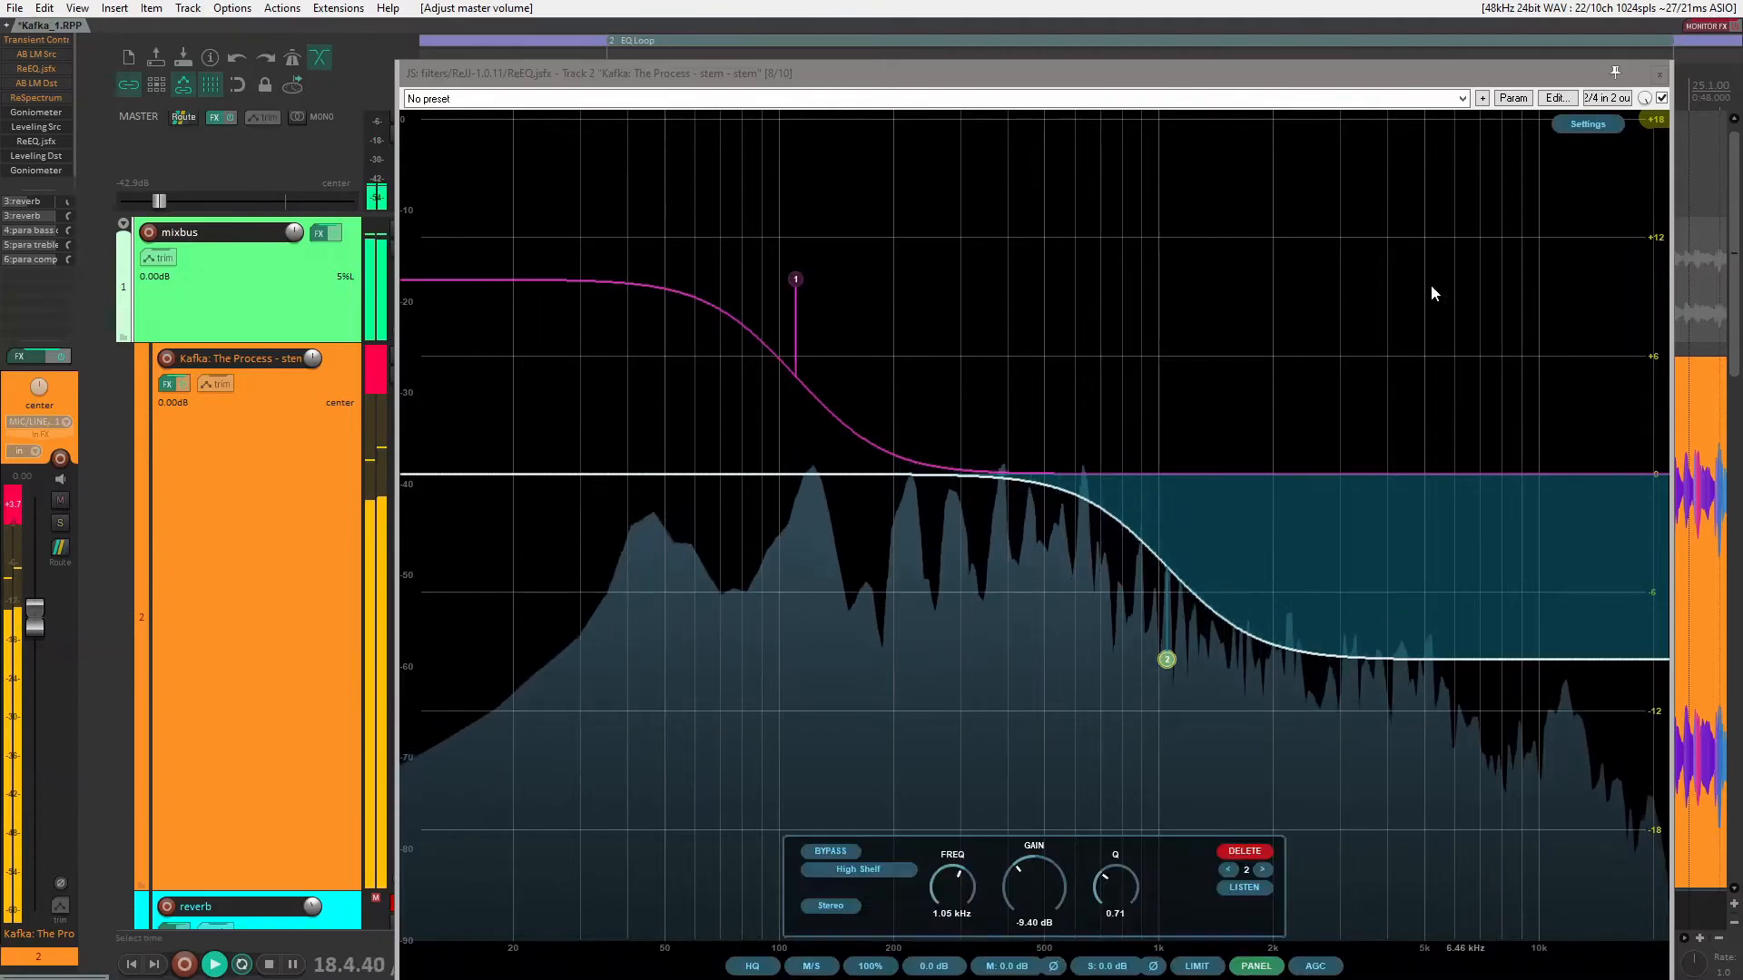
{"action": "left_click", "coordinate": [1584, 123]}
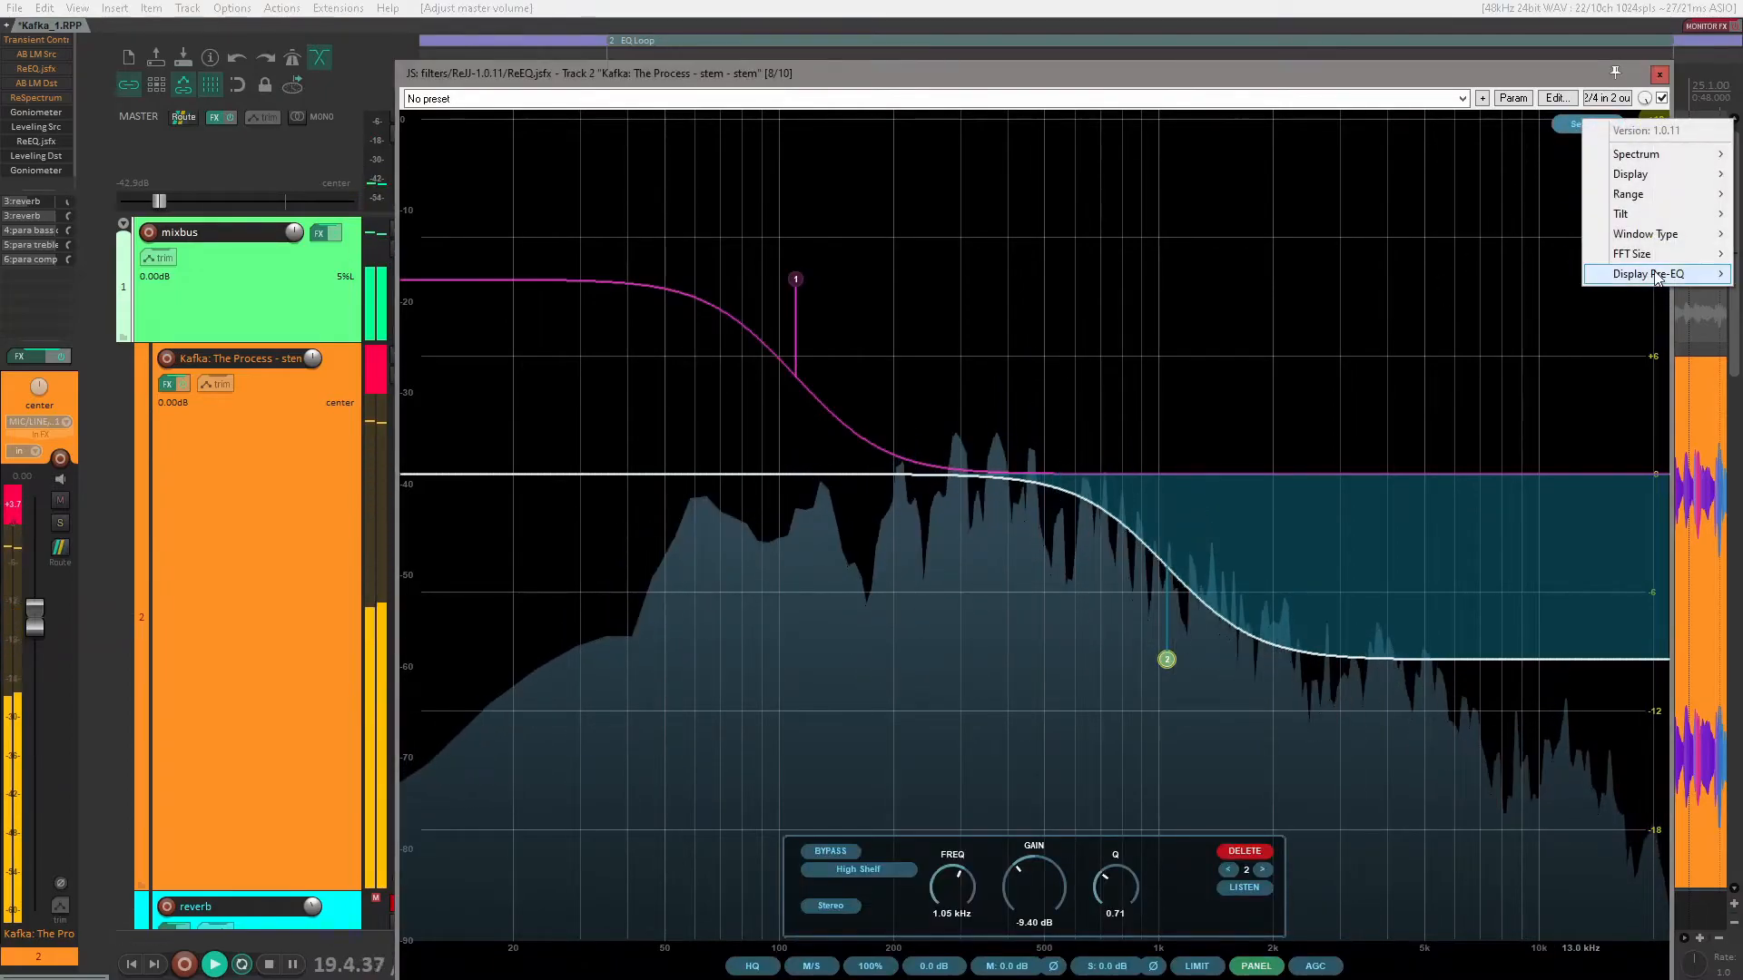
{"action": "mouse_move", "coordinate": [1656, 276]}
{"action": "left_click", "coordinate": [1530, 292]}
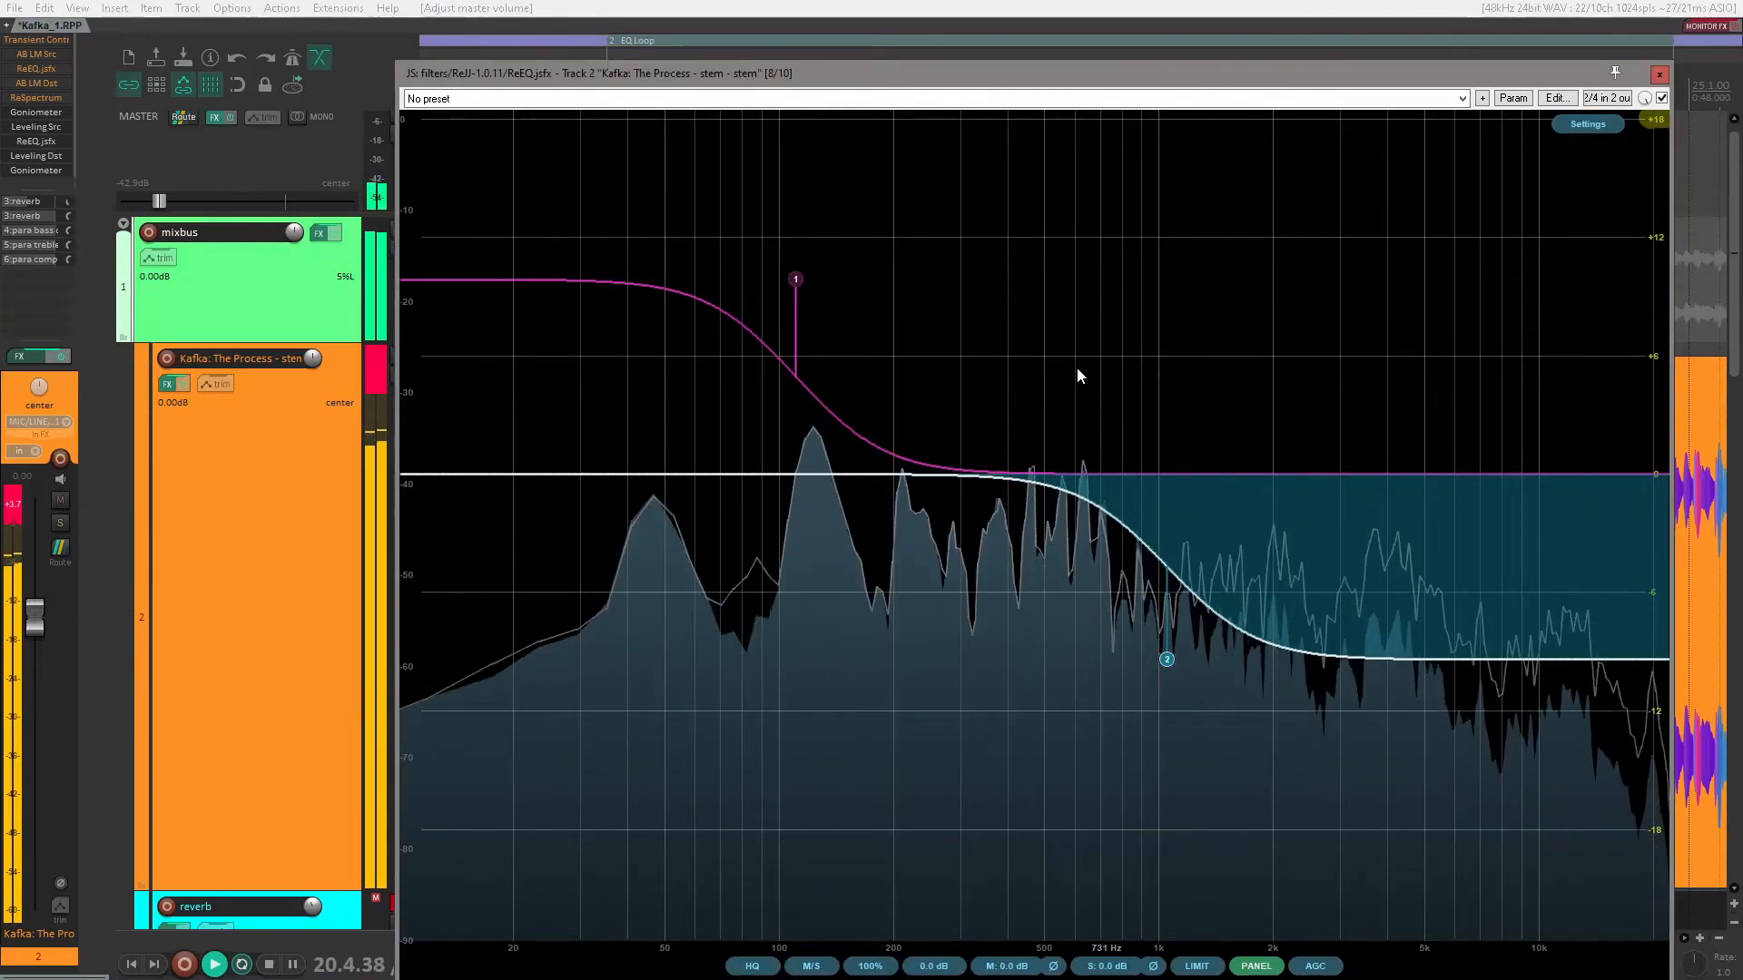
Step: Enable the low shelf, and toggle the high shelf off and on to compare the pre- and post-EQ spectra
{"action": "left_click", "coordinate": [795, 278]}
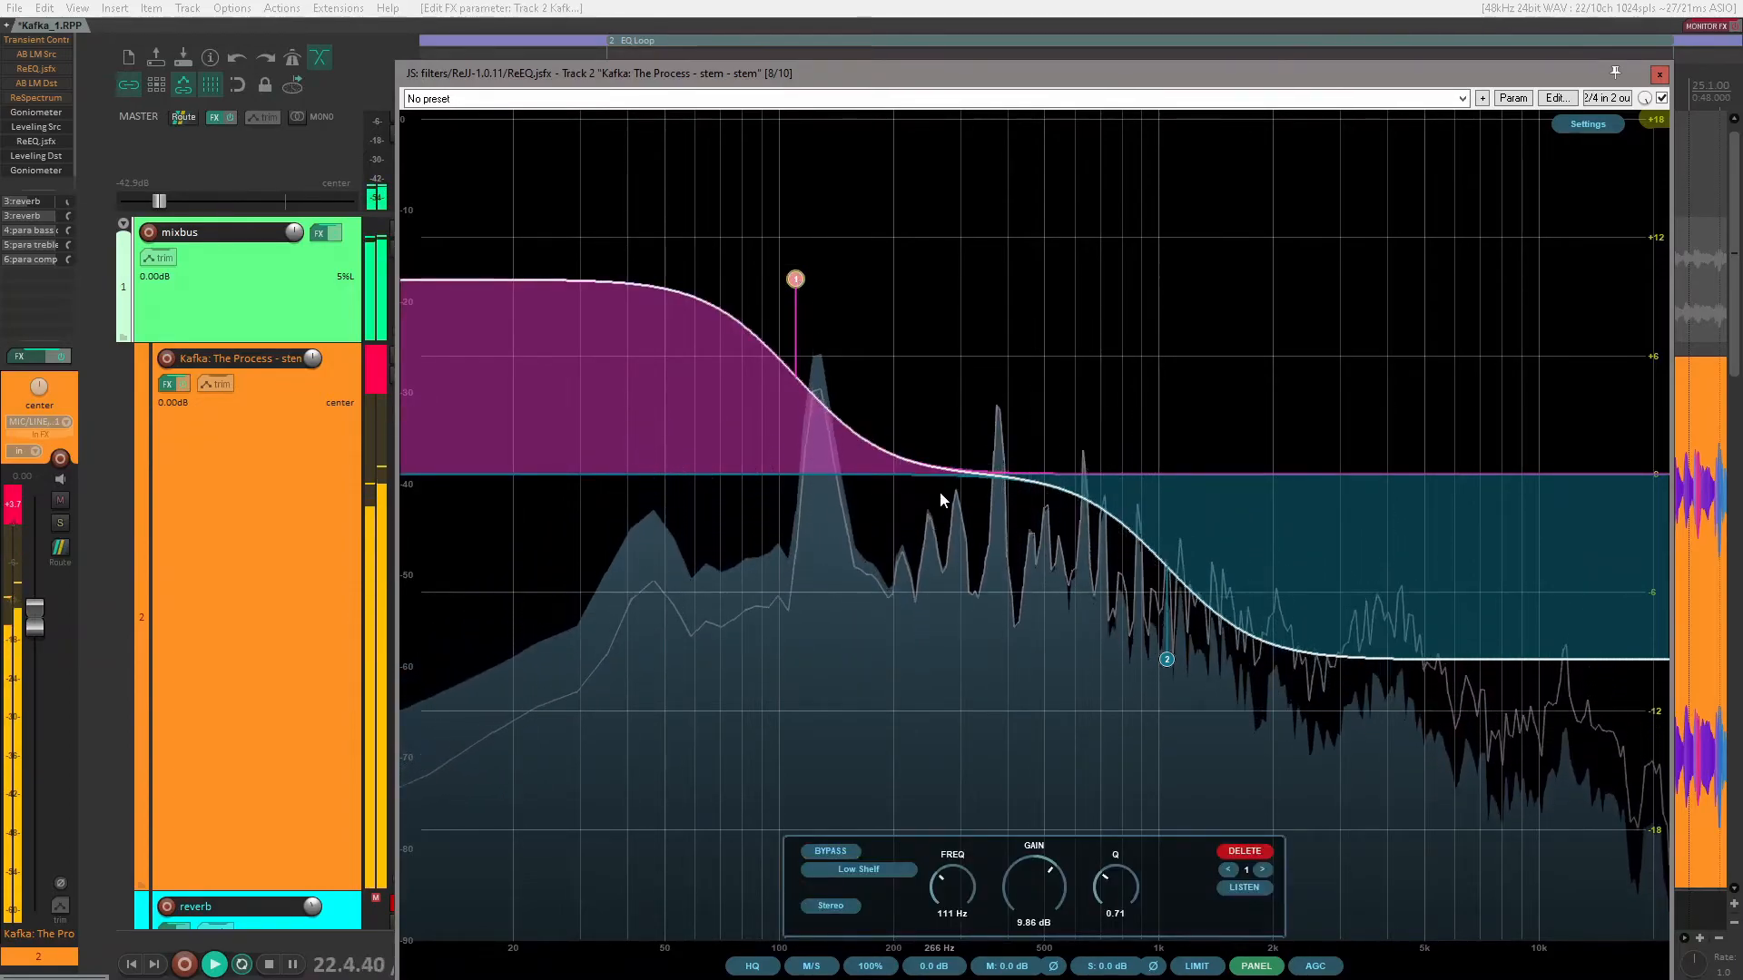
{"action": "left_click", "coordinate": [1001, 365]}
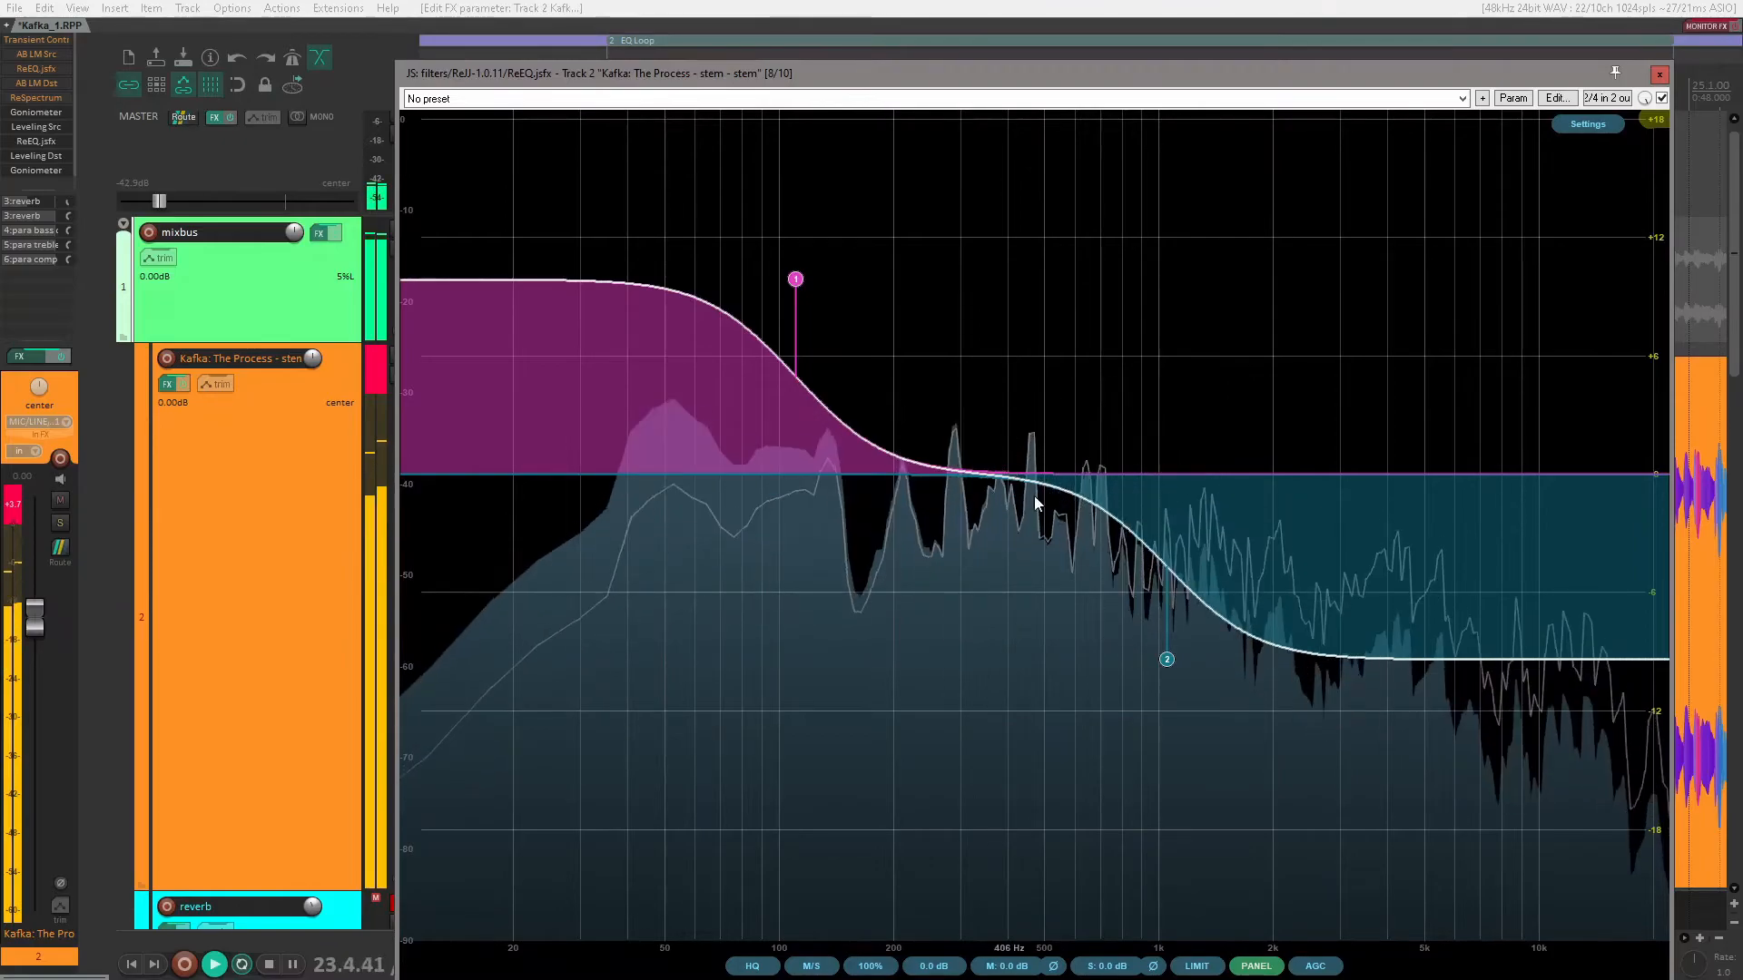
{"action": "double_click", "coordinate": [1170, 661]}
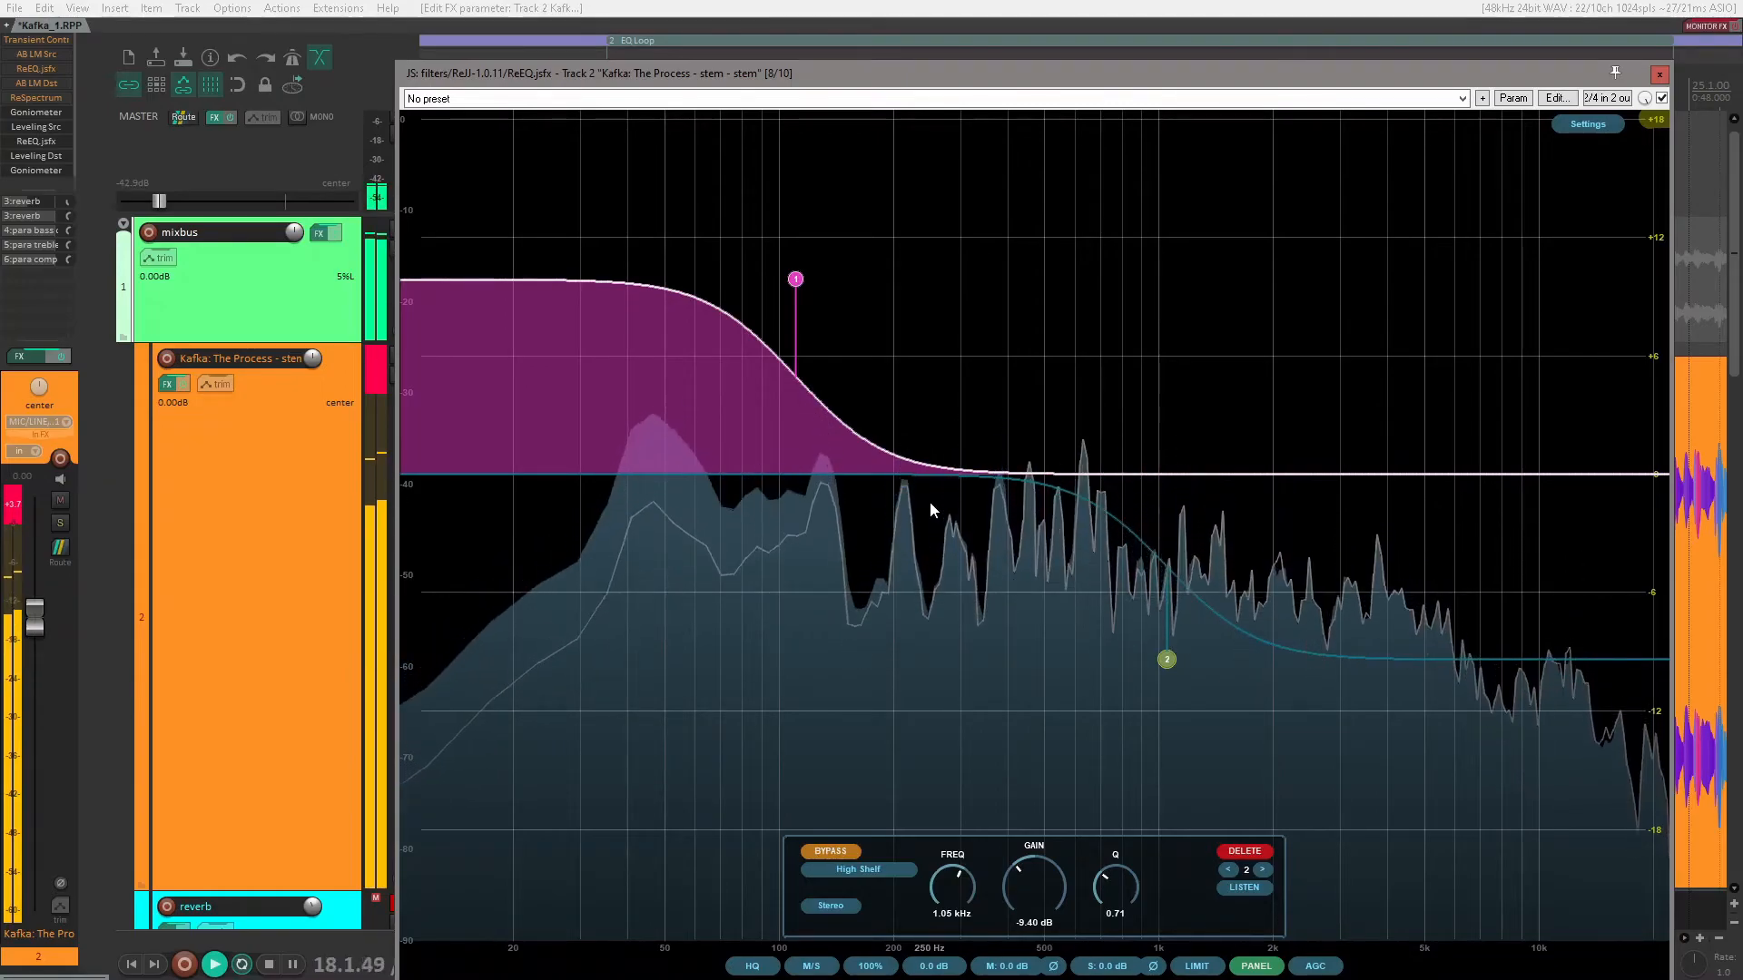
{"action": "double_click", "coordinate": [1167, 661]}
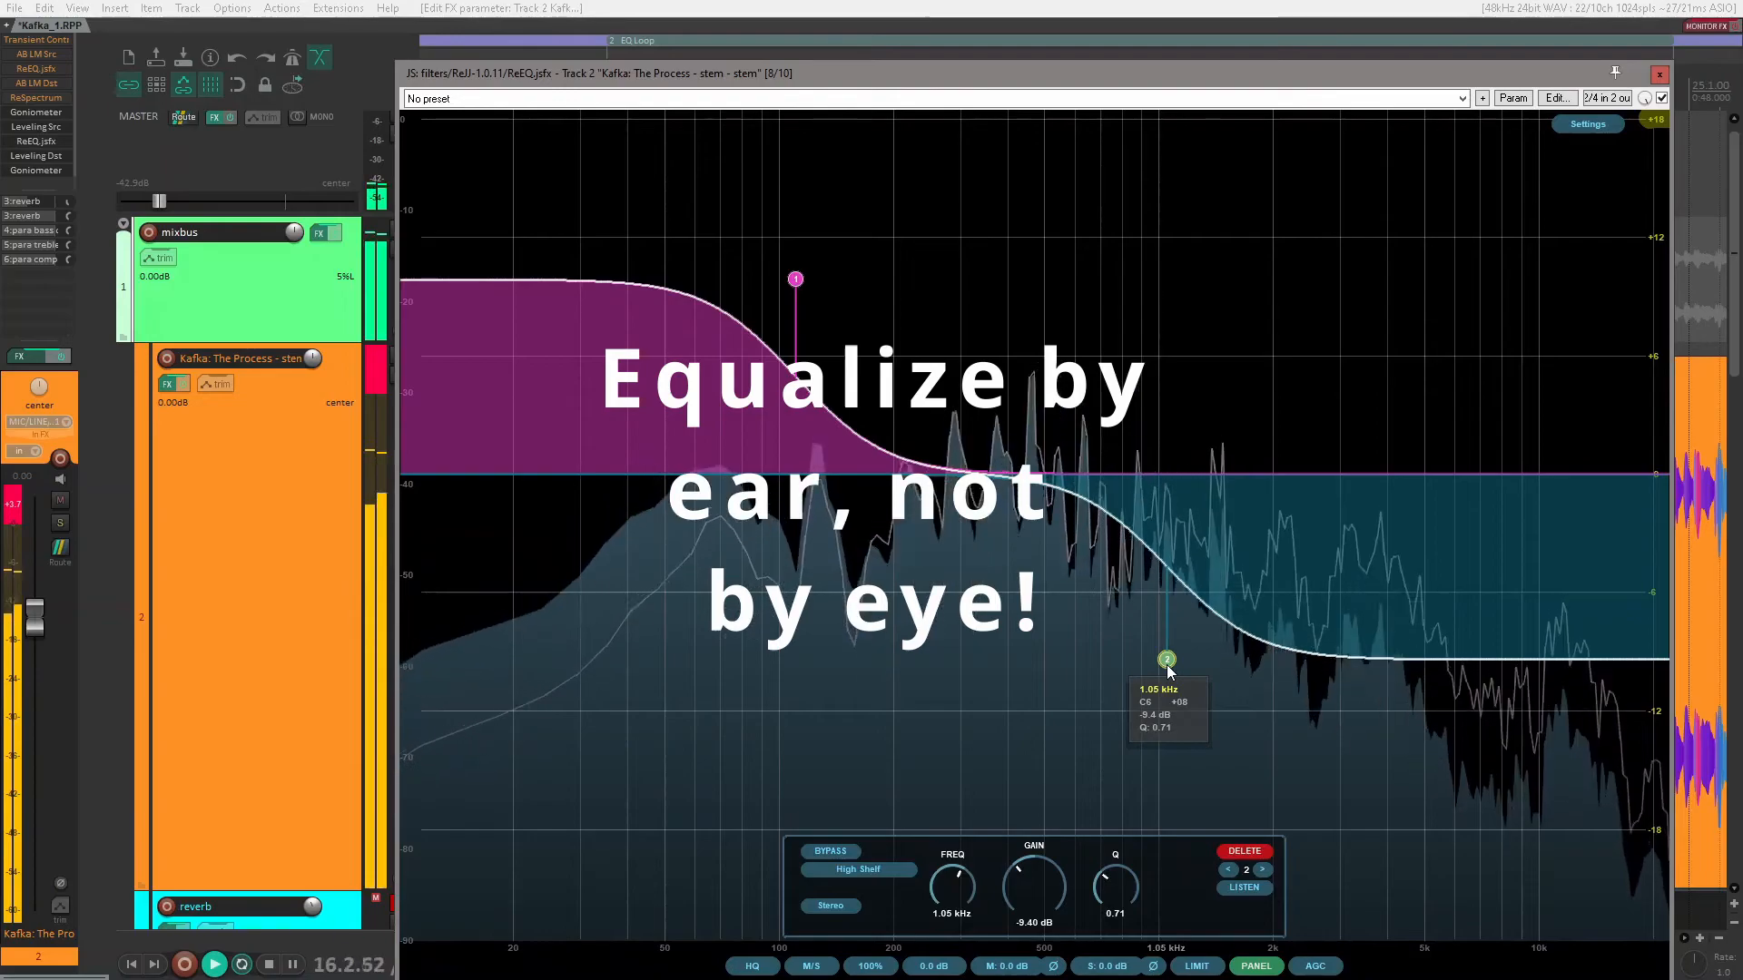
Step: Add a third band as a peak at about 45.4 Hz with about 16.39 dB of gain
{"action": "left_click", "coordinate": [670, 476]}
{"action": "left_click_drag", "start_coordinate": [669, 480], "coordinate": [648, 150]}
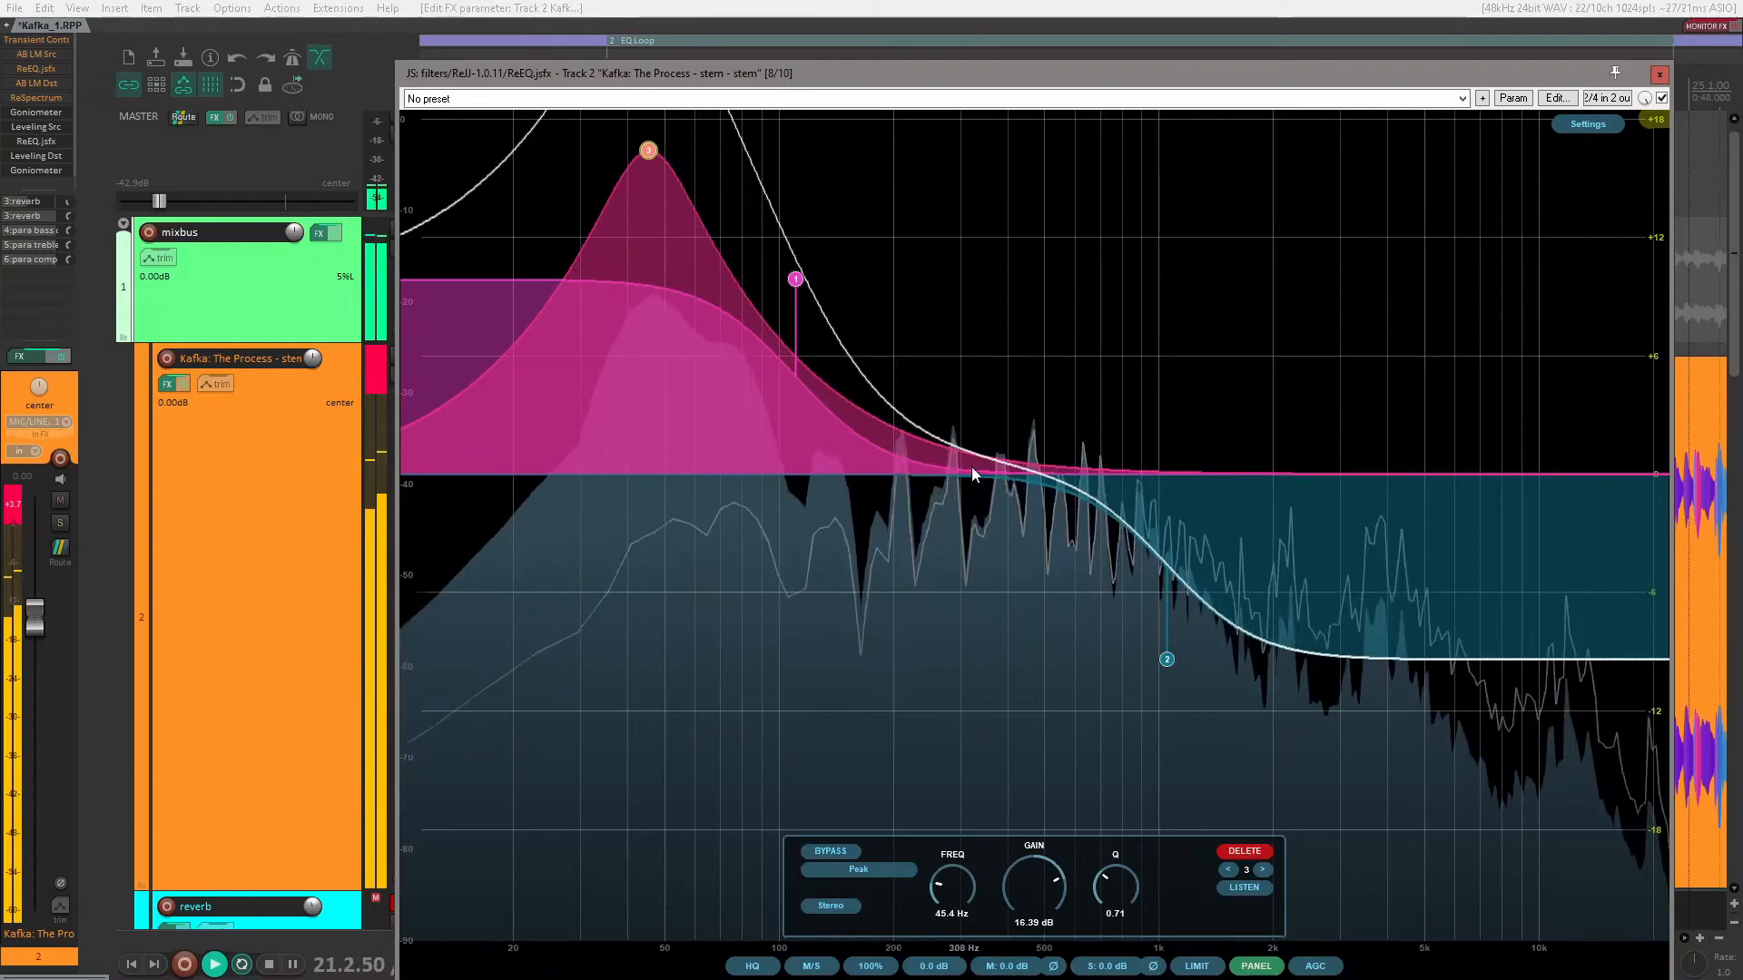
Step: Add a fourth band as a peak cut at about 206 Hz with about -15.84 dB of gain
{"action": "double_click", "coordinate": [894, 465]}
{"action": "left_click_drag", "start_coordinate": [895, 466], "coordinate": [898, 786]}
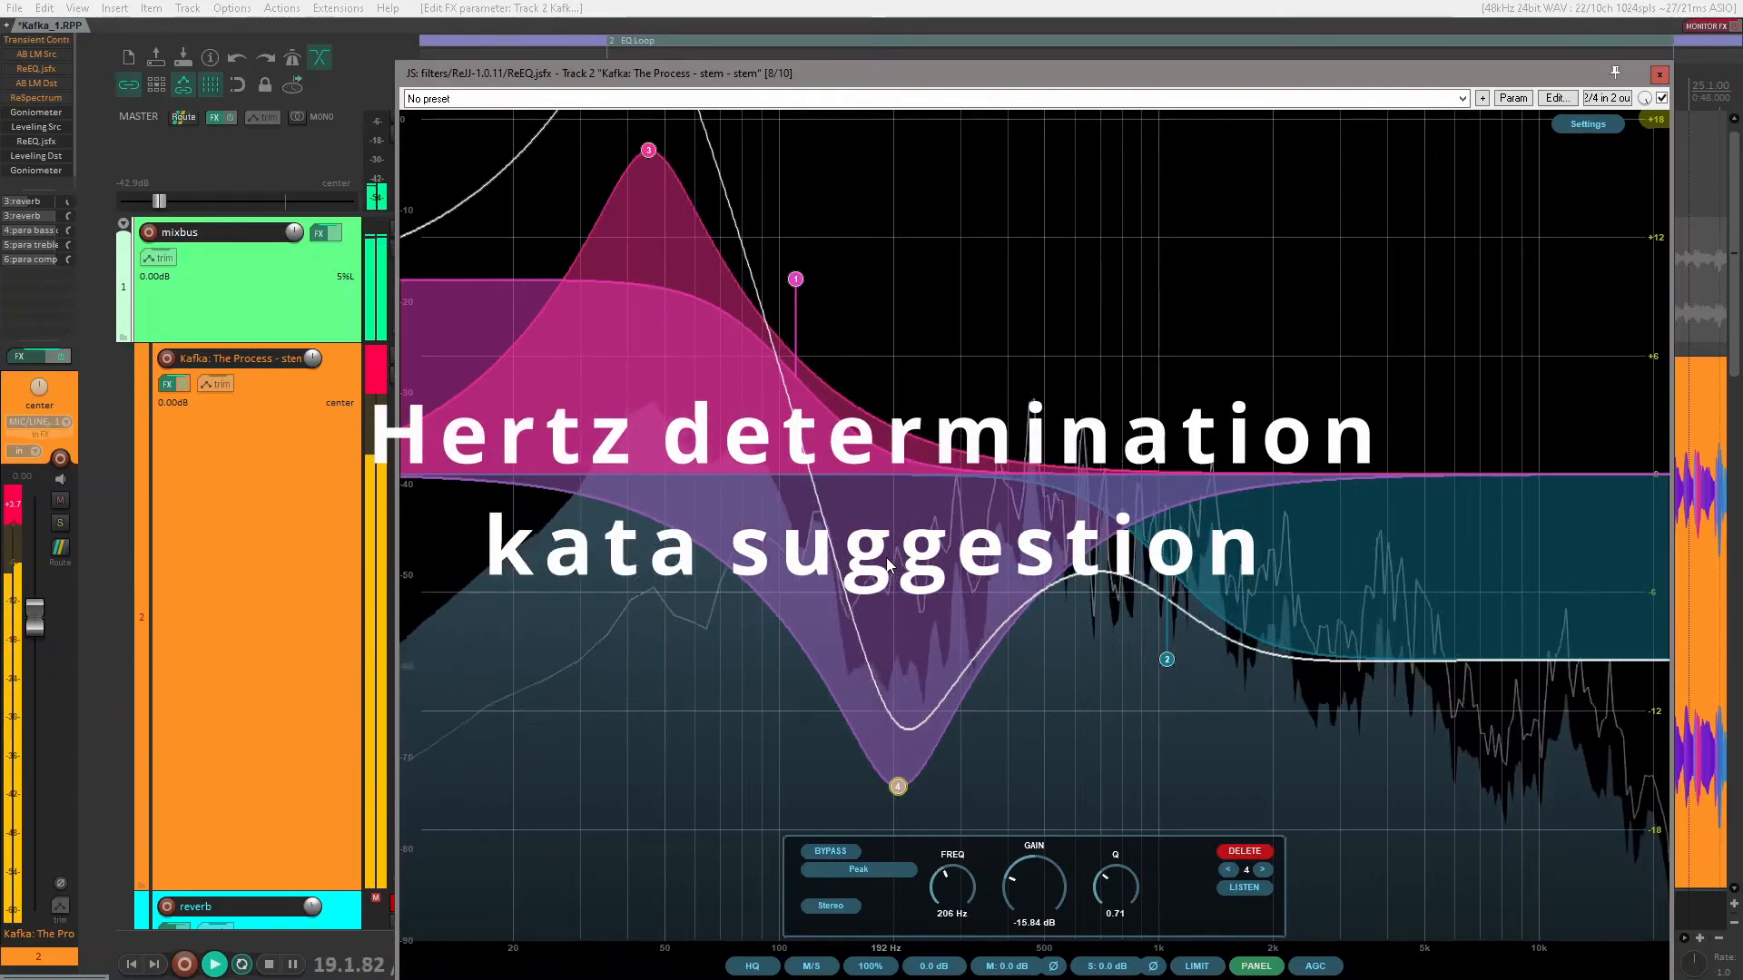
{"action": "mouse_move", "coordinate": [776, 307]}
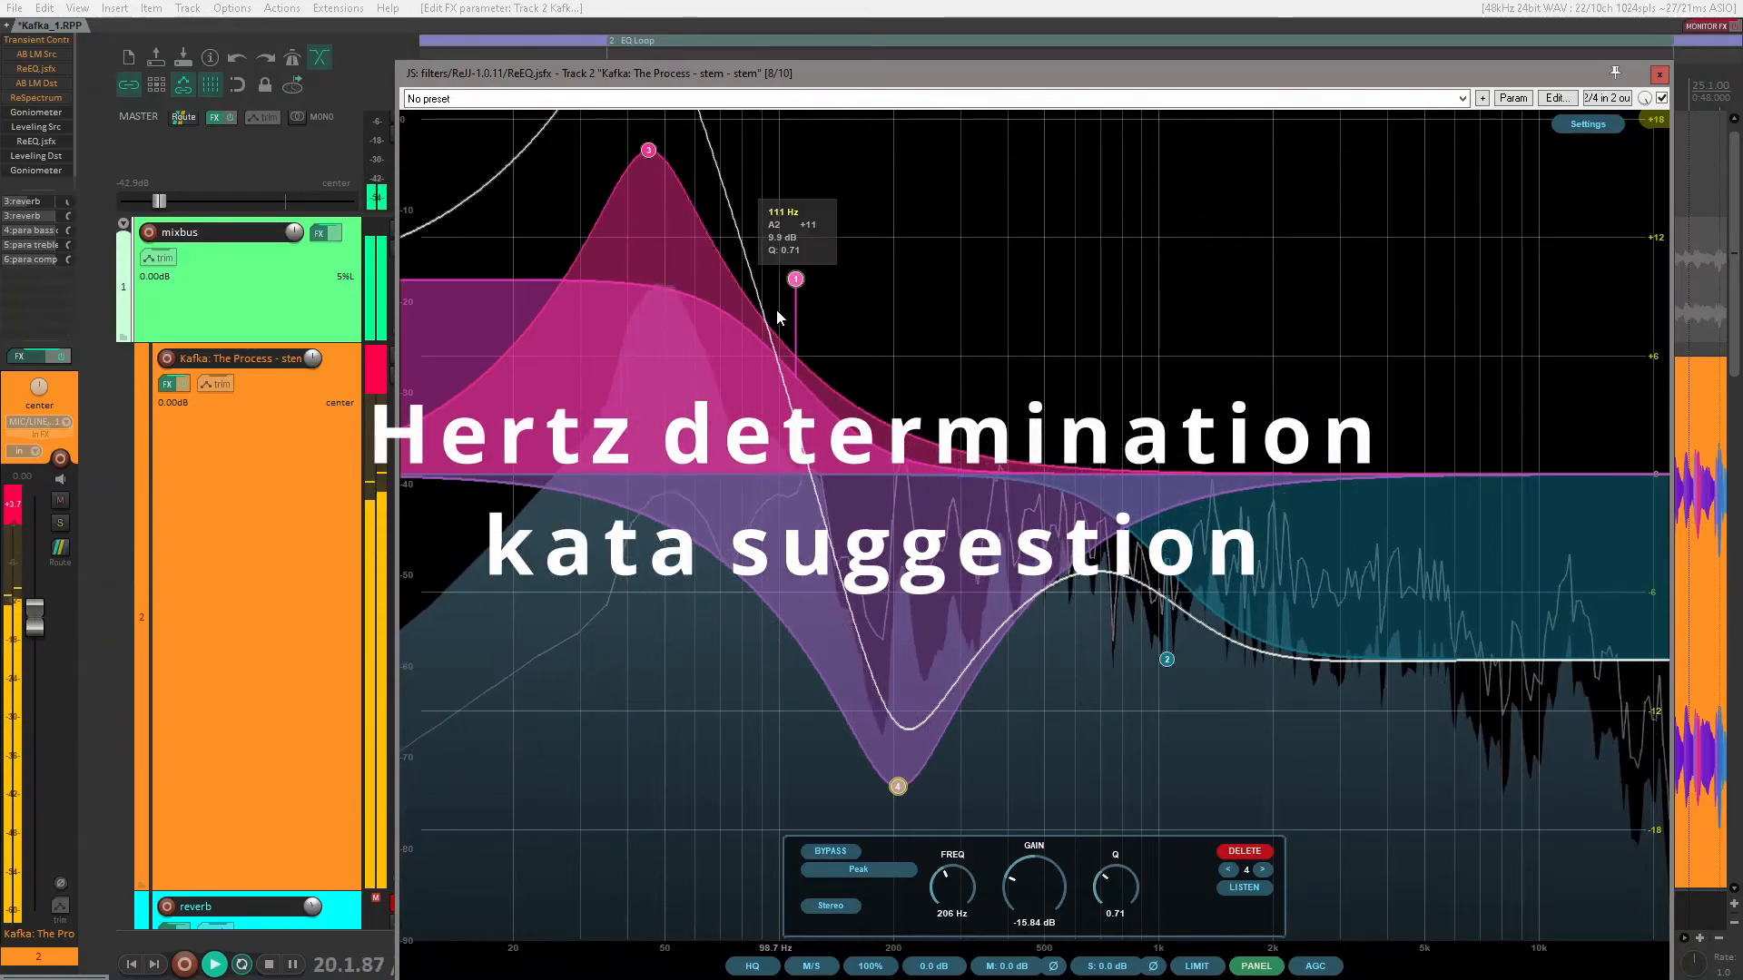
Step: Delete all four bands from the EQ and raise the master volume to about -26.8 dB
{"action": "left_click", "coordinate": [1247, 853]}
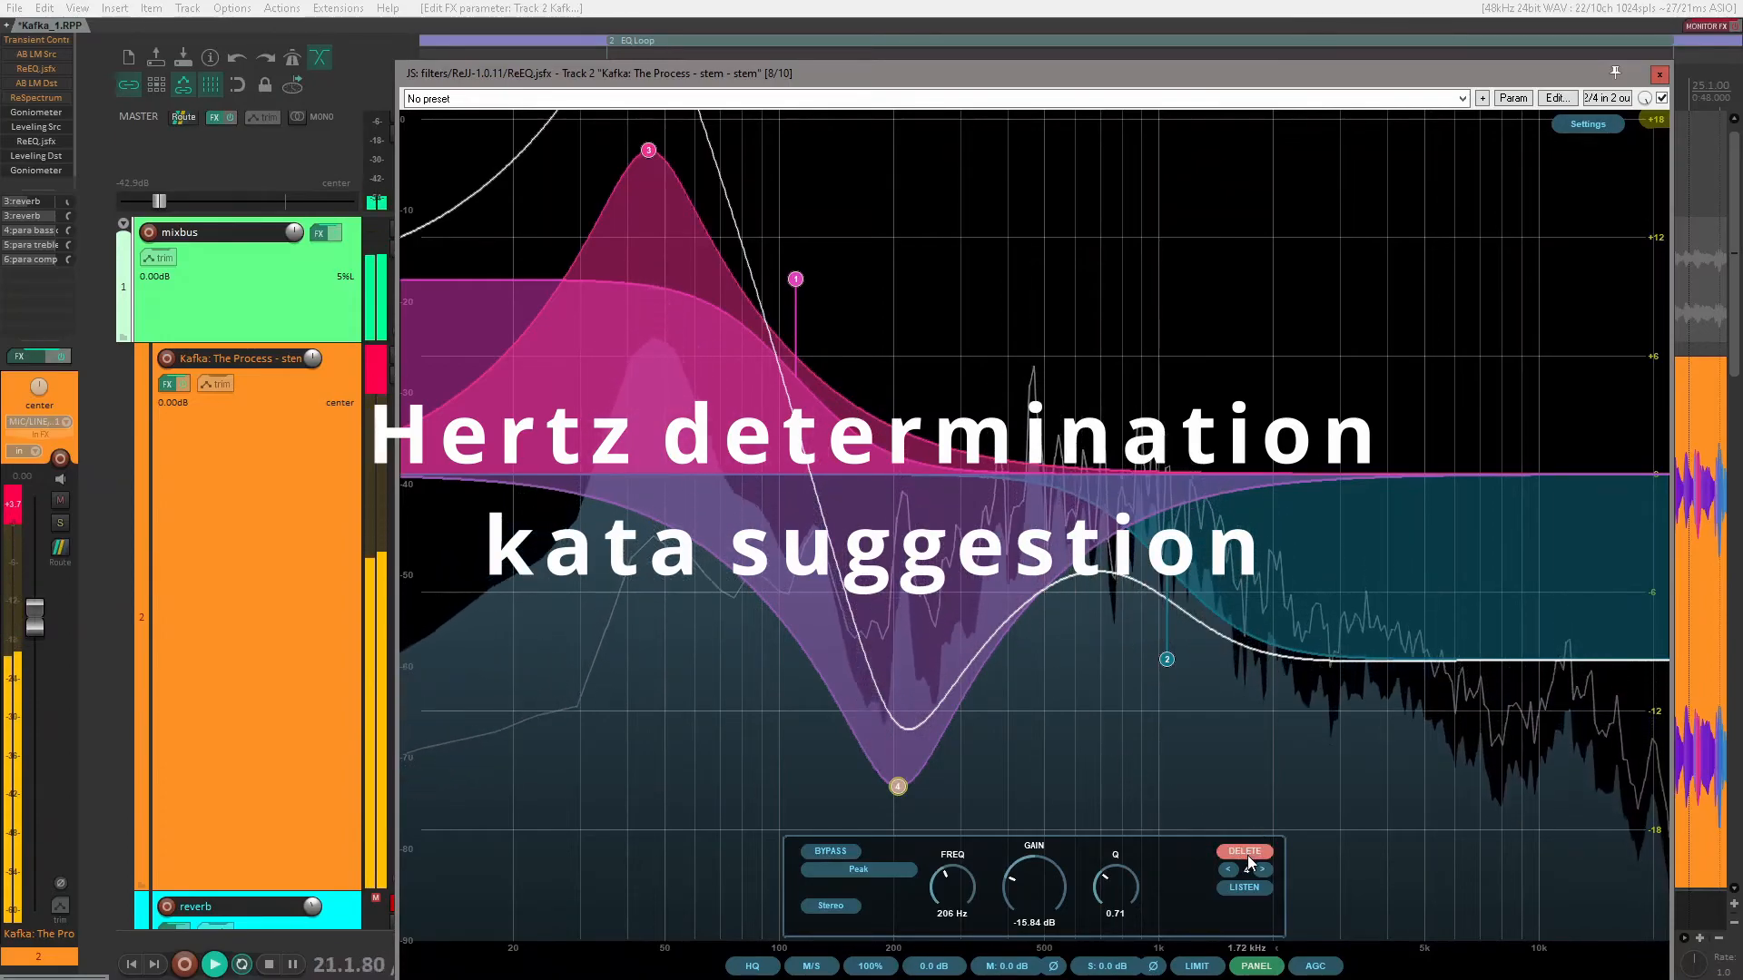
{"action": "left_click", "coordinate": [1247, 853]}
{"action": "left_click", "coordinate": [1247, 853]}
{"action": "left_click", "coordinate": [1247, 853]}
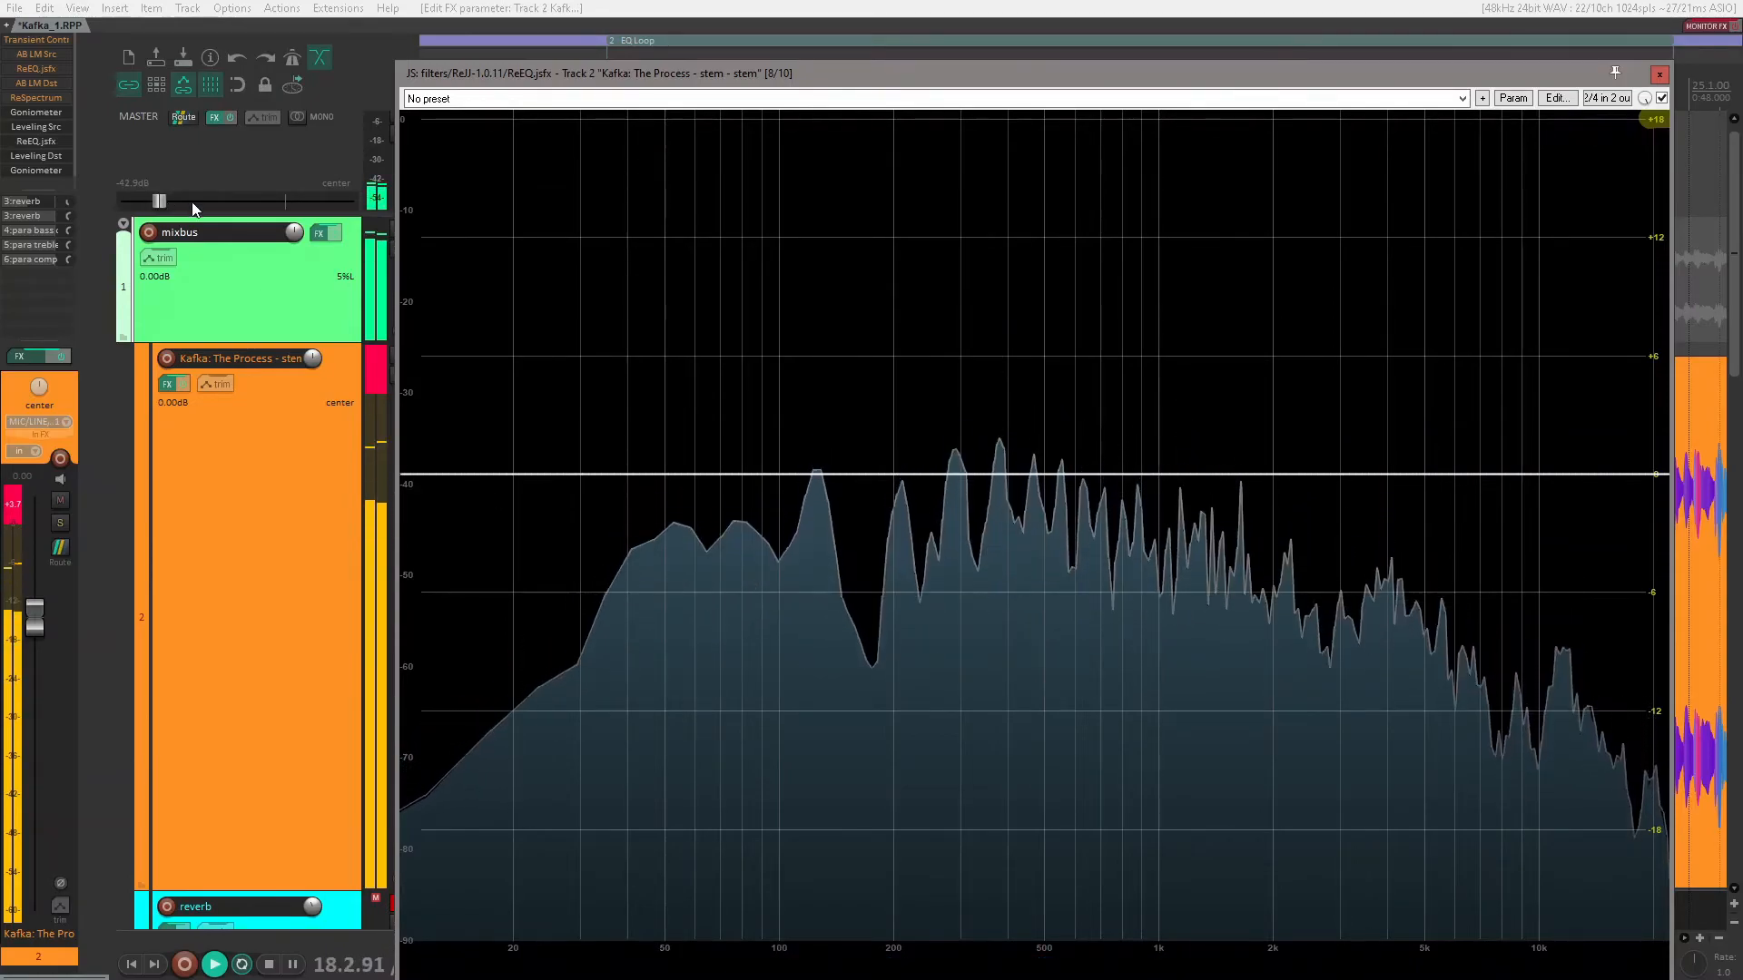
{"action": "left_click_drag", "start_coordinate": [159, 200], "coordinate": [189, 198]}
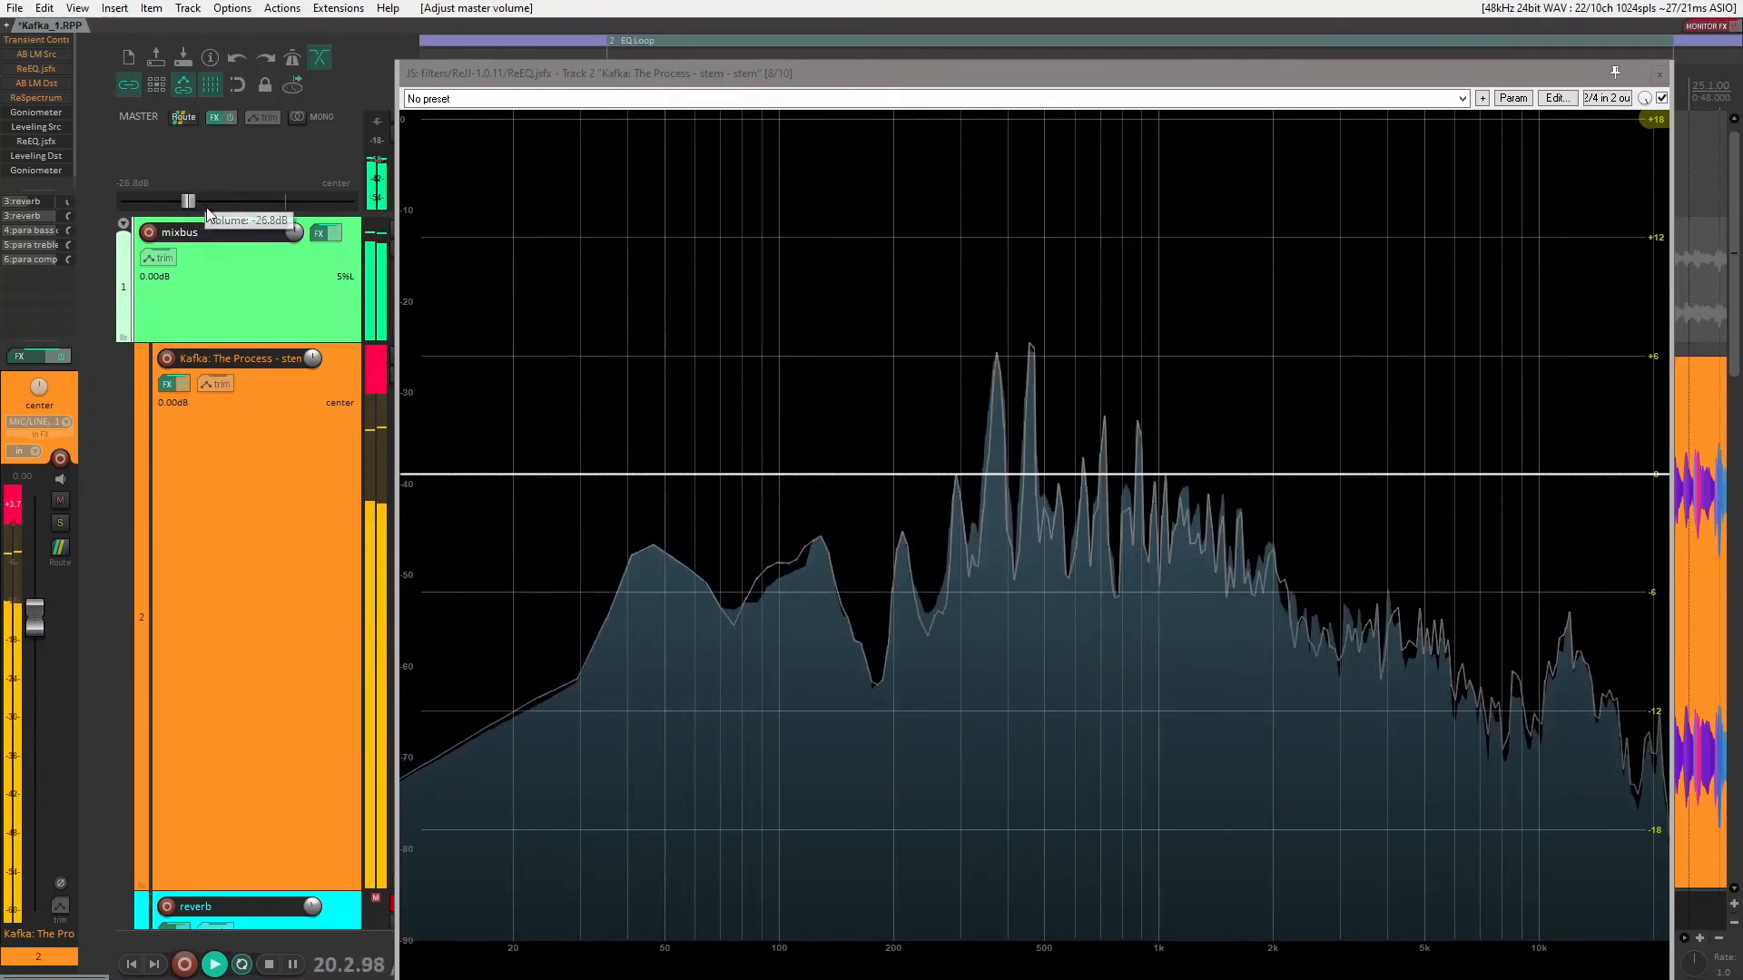
Step: Add a peak band at about 1.92 kHz with a Q of 1.08 and about 3.02 dB of gain
{"action": "mouse_move", "coordinate": [628, 313]}
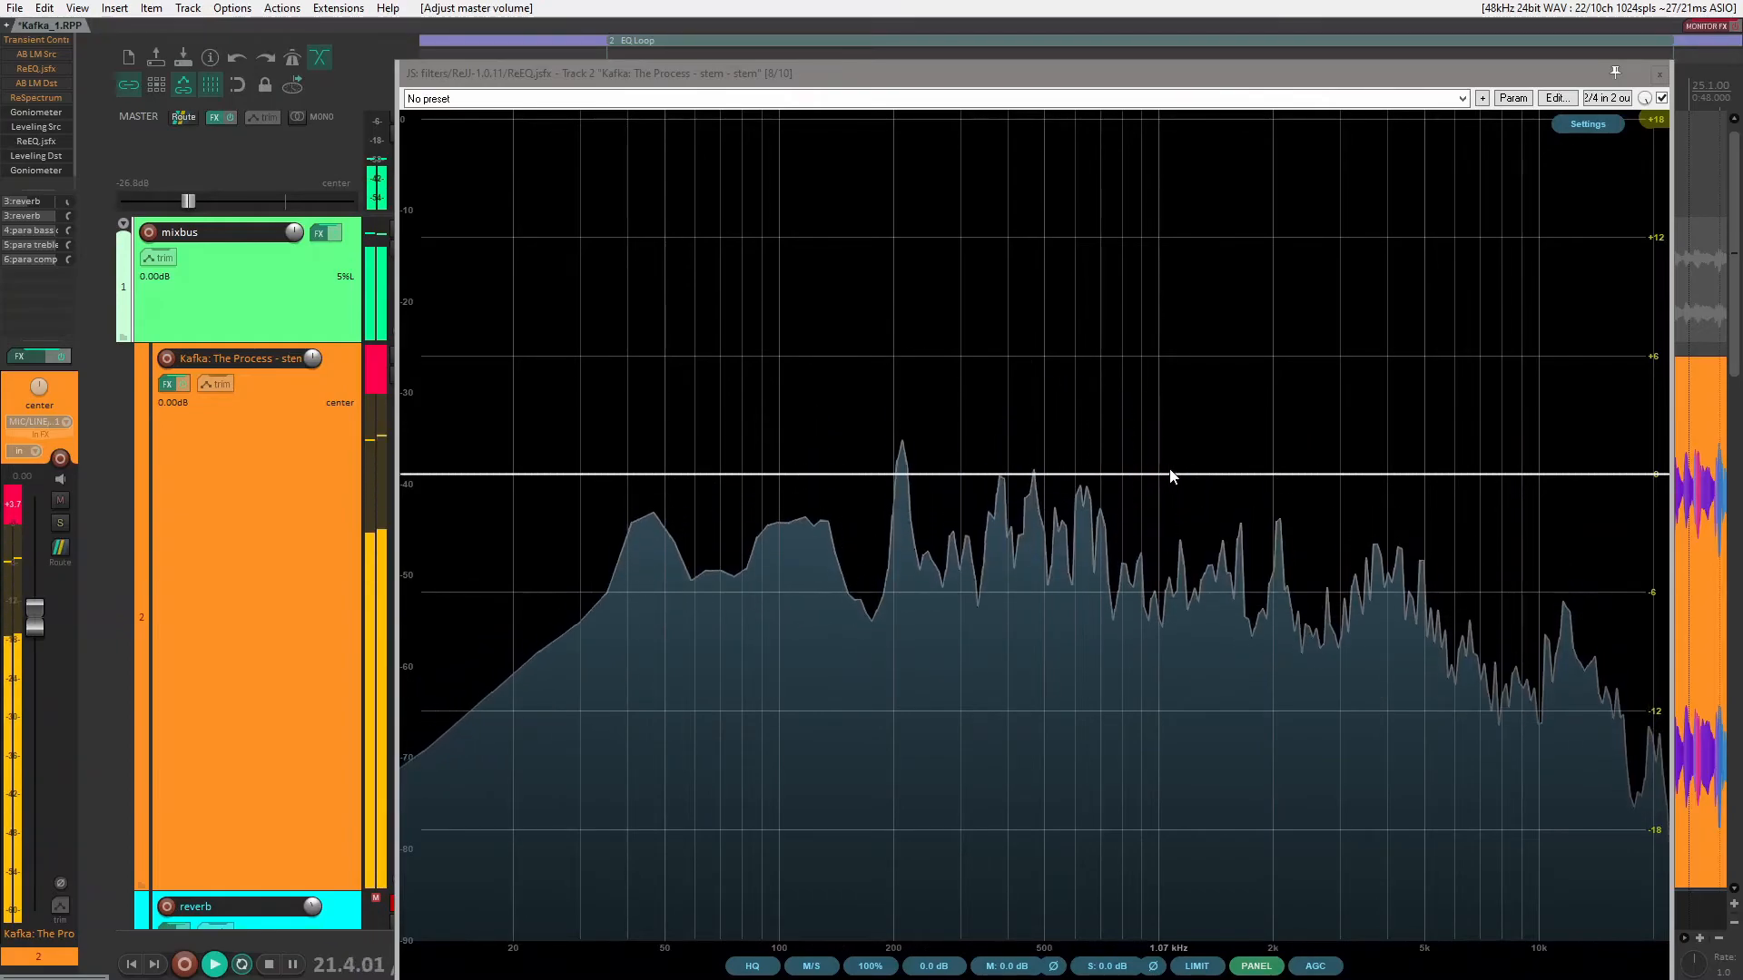
{"action": "double_click", "coordinate": [1267, 474]}
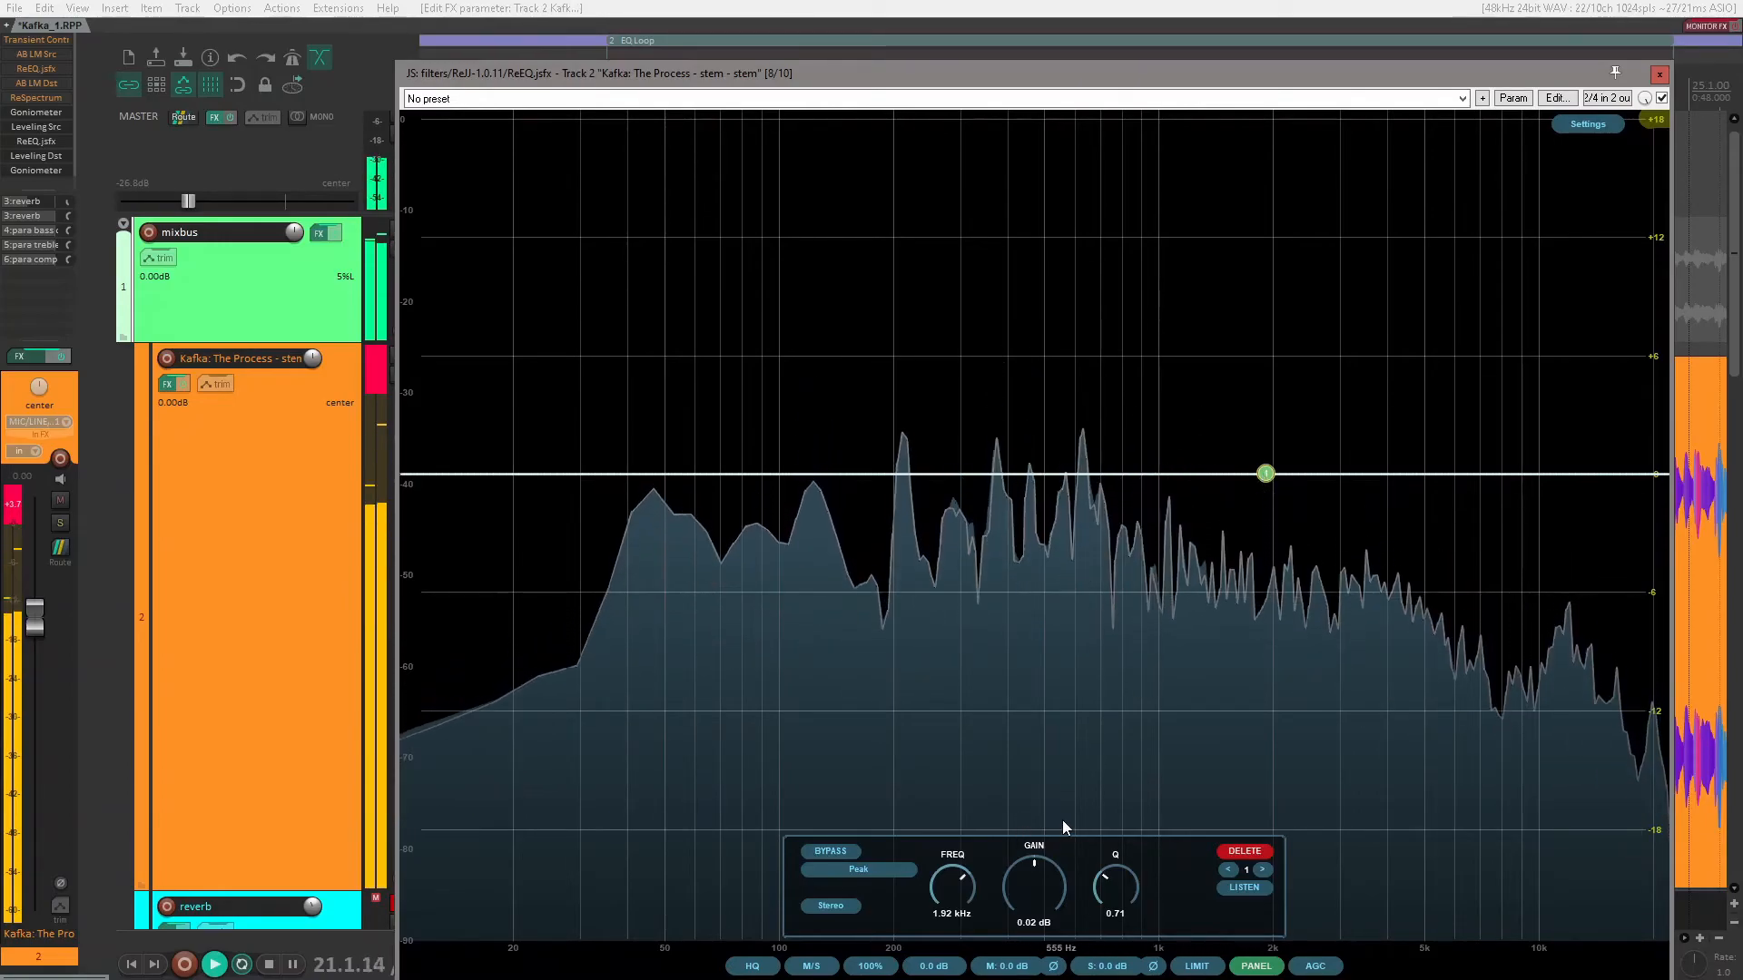
{"action": "left_click_drag", "start_coordinate": [1109, 882], "coordinate": [1124, 862]}
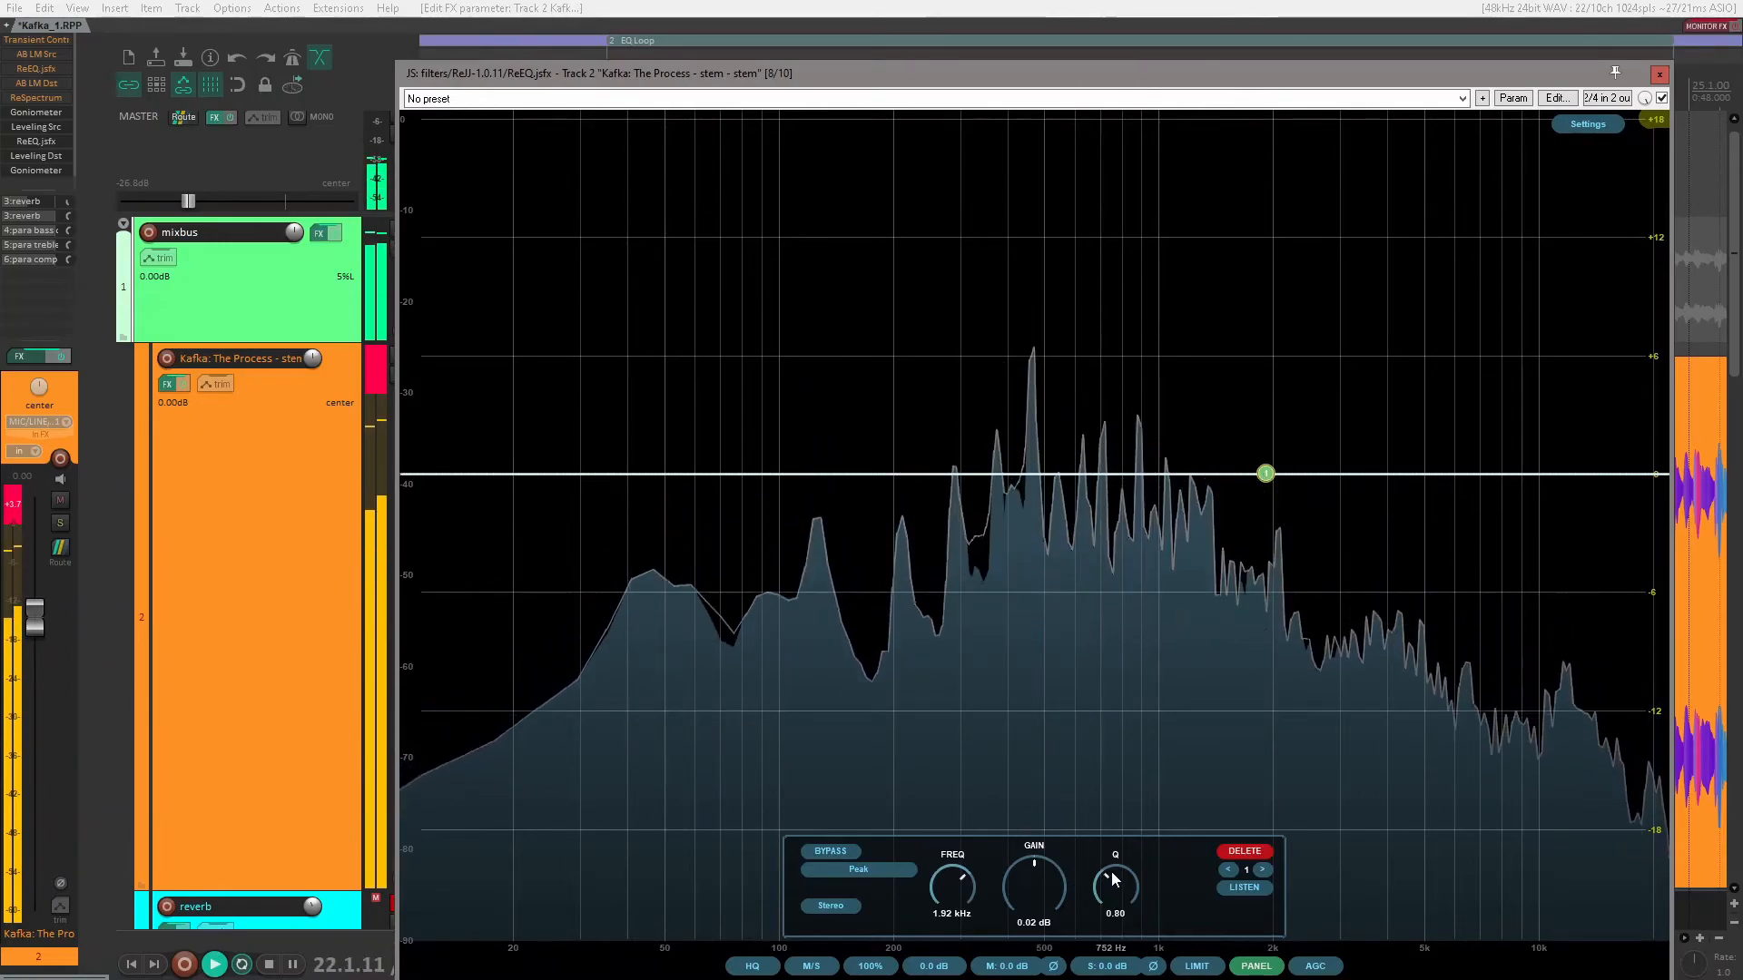
{"action": "left_click_drag", "start_coordinate": [1026, 895], "coordinate": [1043, 879]}
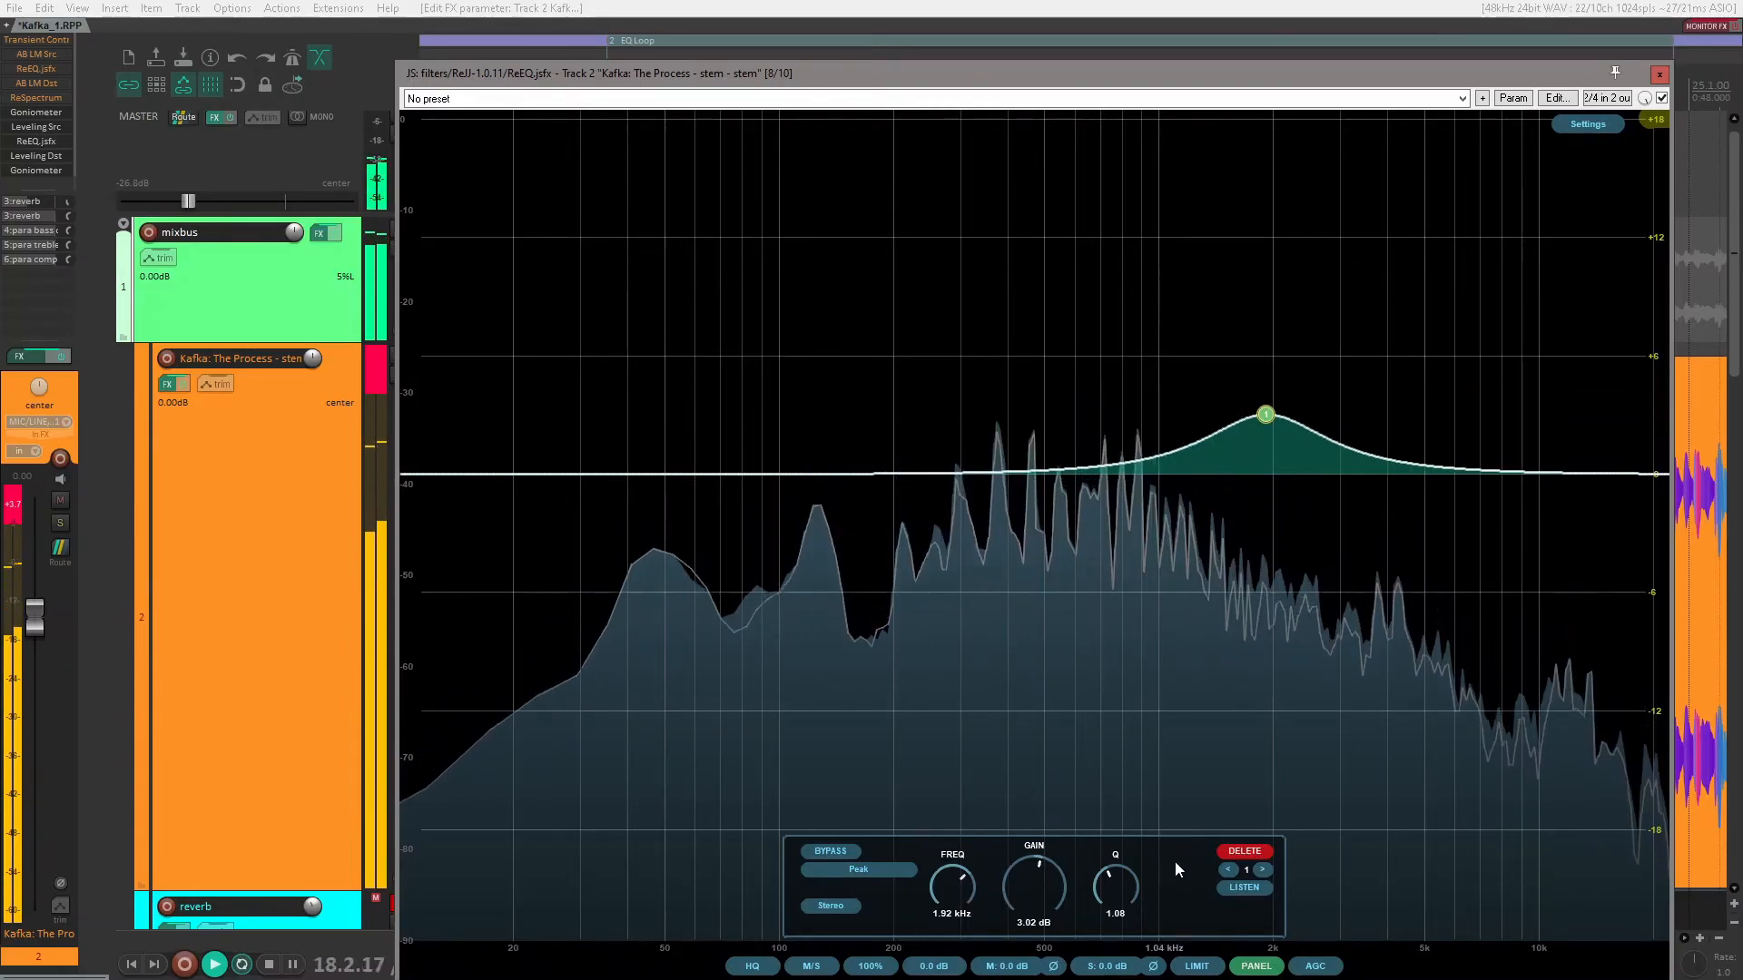
Step: Toggle the bypass of the 1.92 kHz peak band repeatedly to compare the sound with and without the boost
{"action": "left_click", "coordinate": [839, 858]}
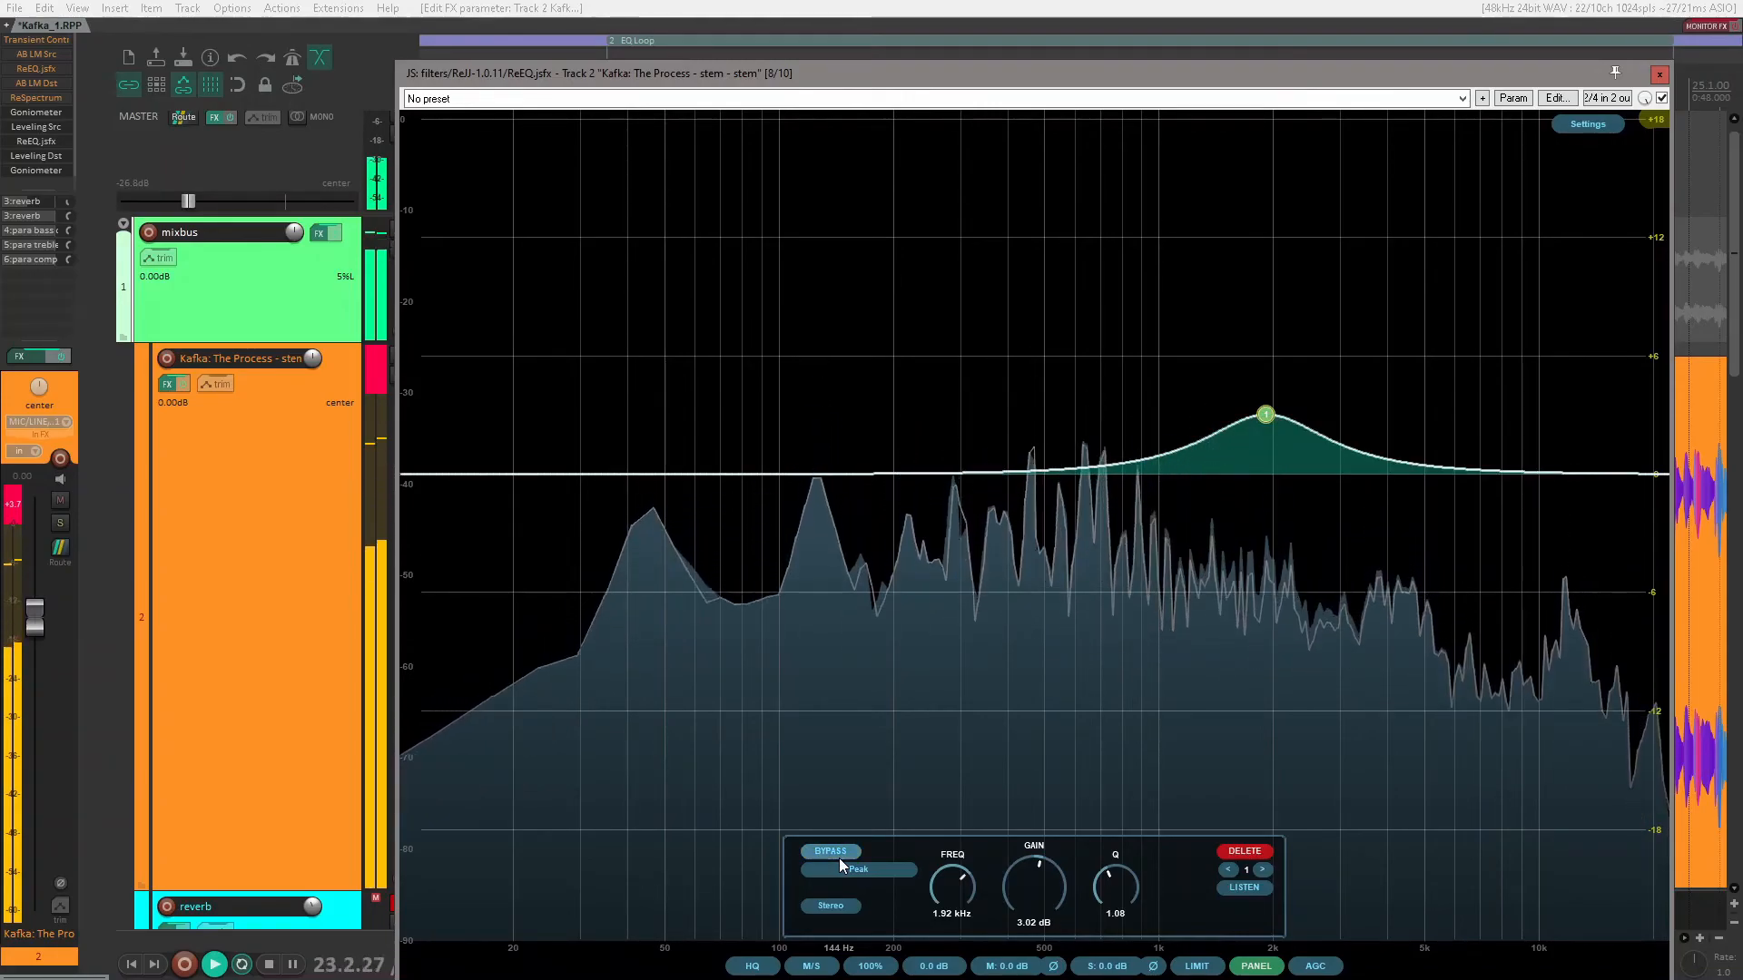
{"action": "left_click", "coordinate": [839, 858]}
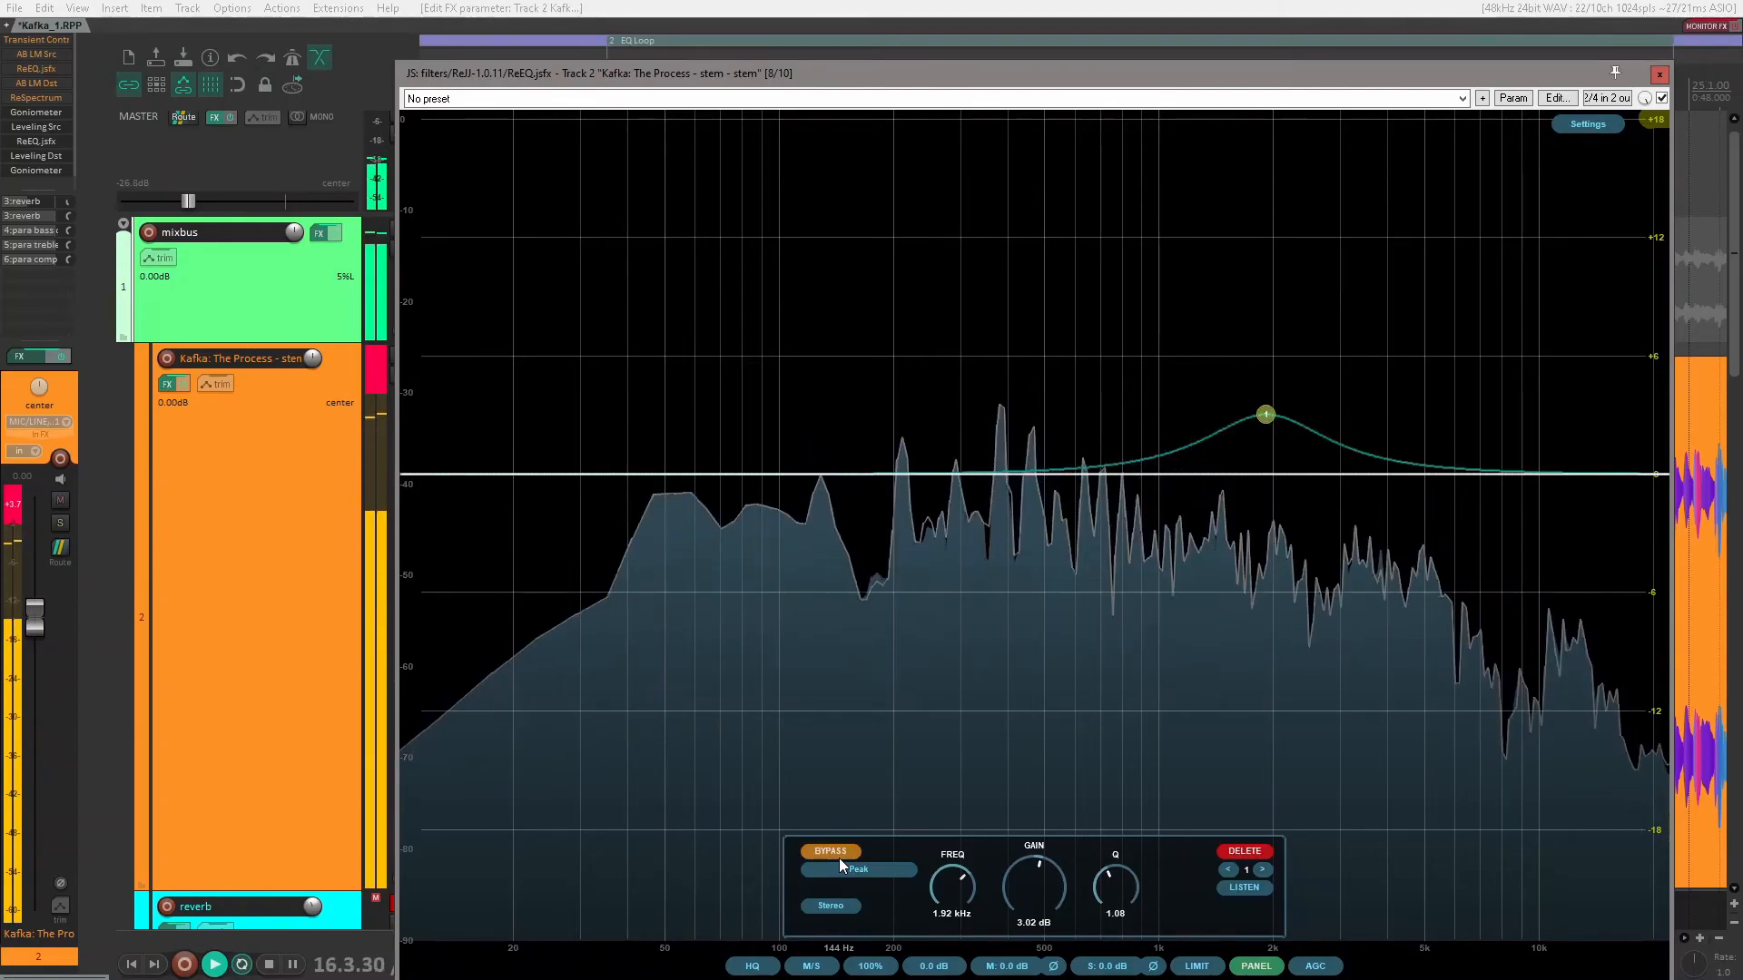
{"action": "left_click", "coordinate": [839, 857]}
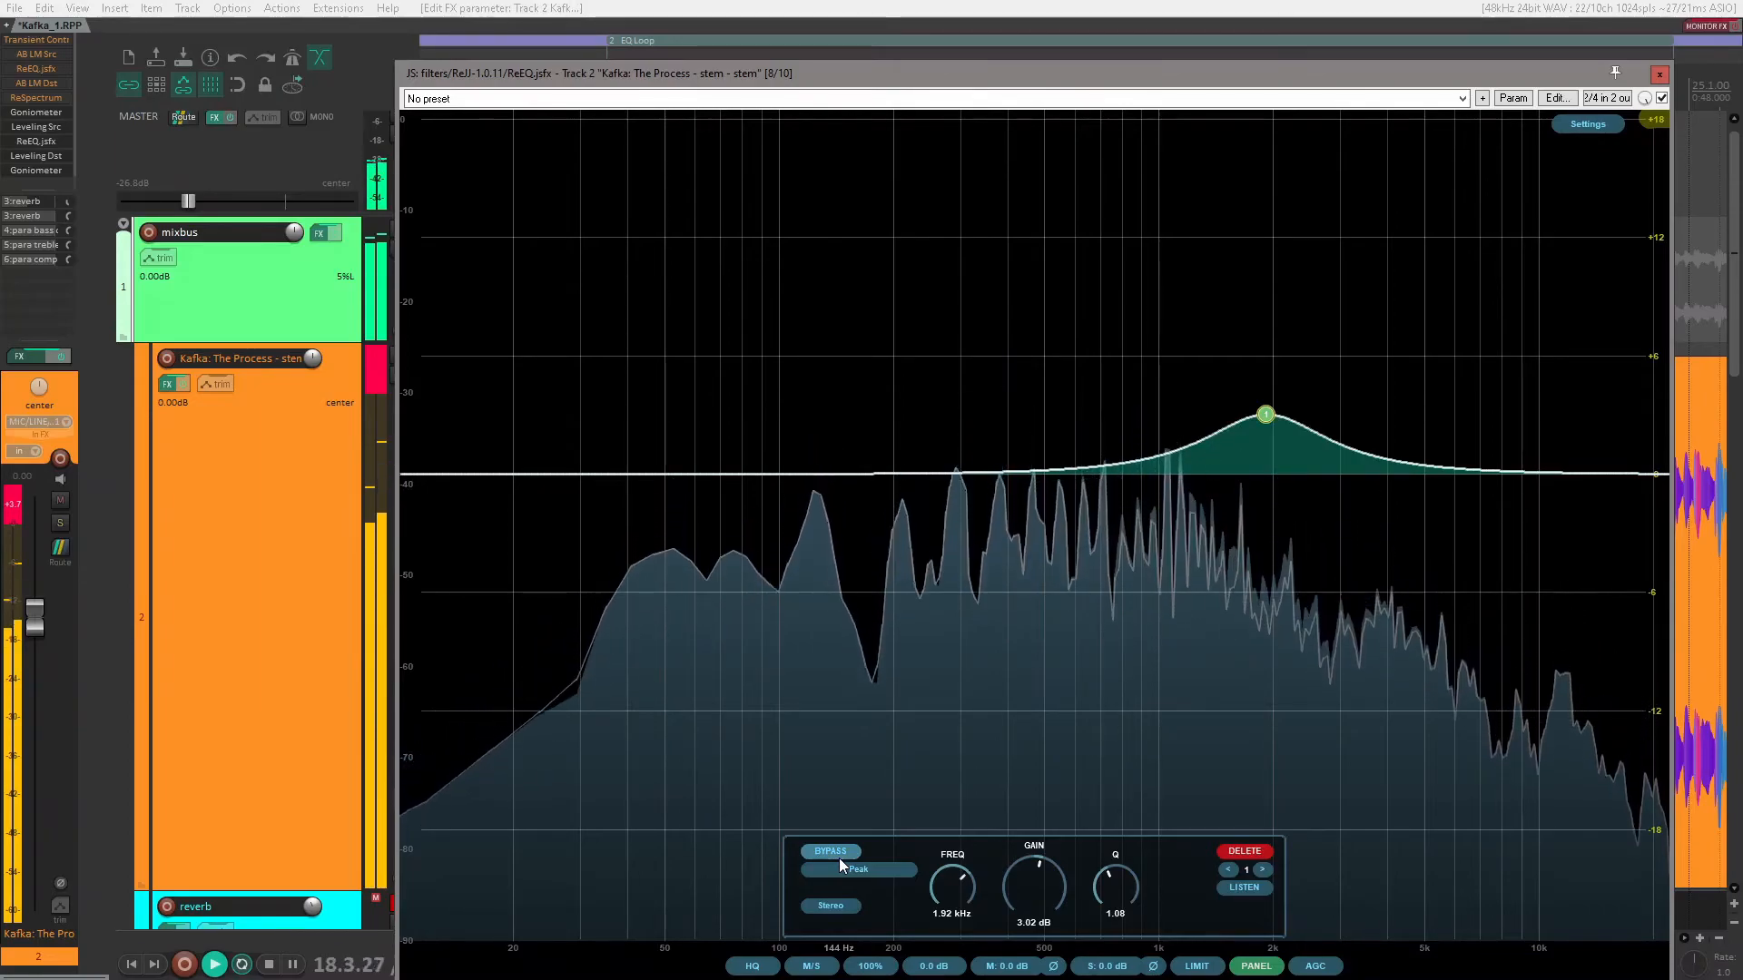
{"action": "left_click", "coordinate": [839, 858]}
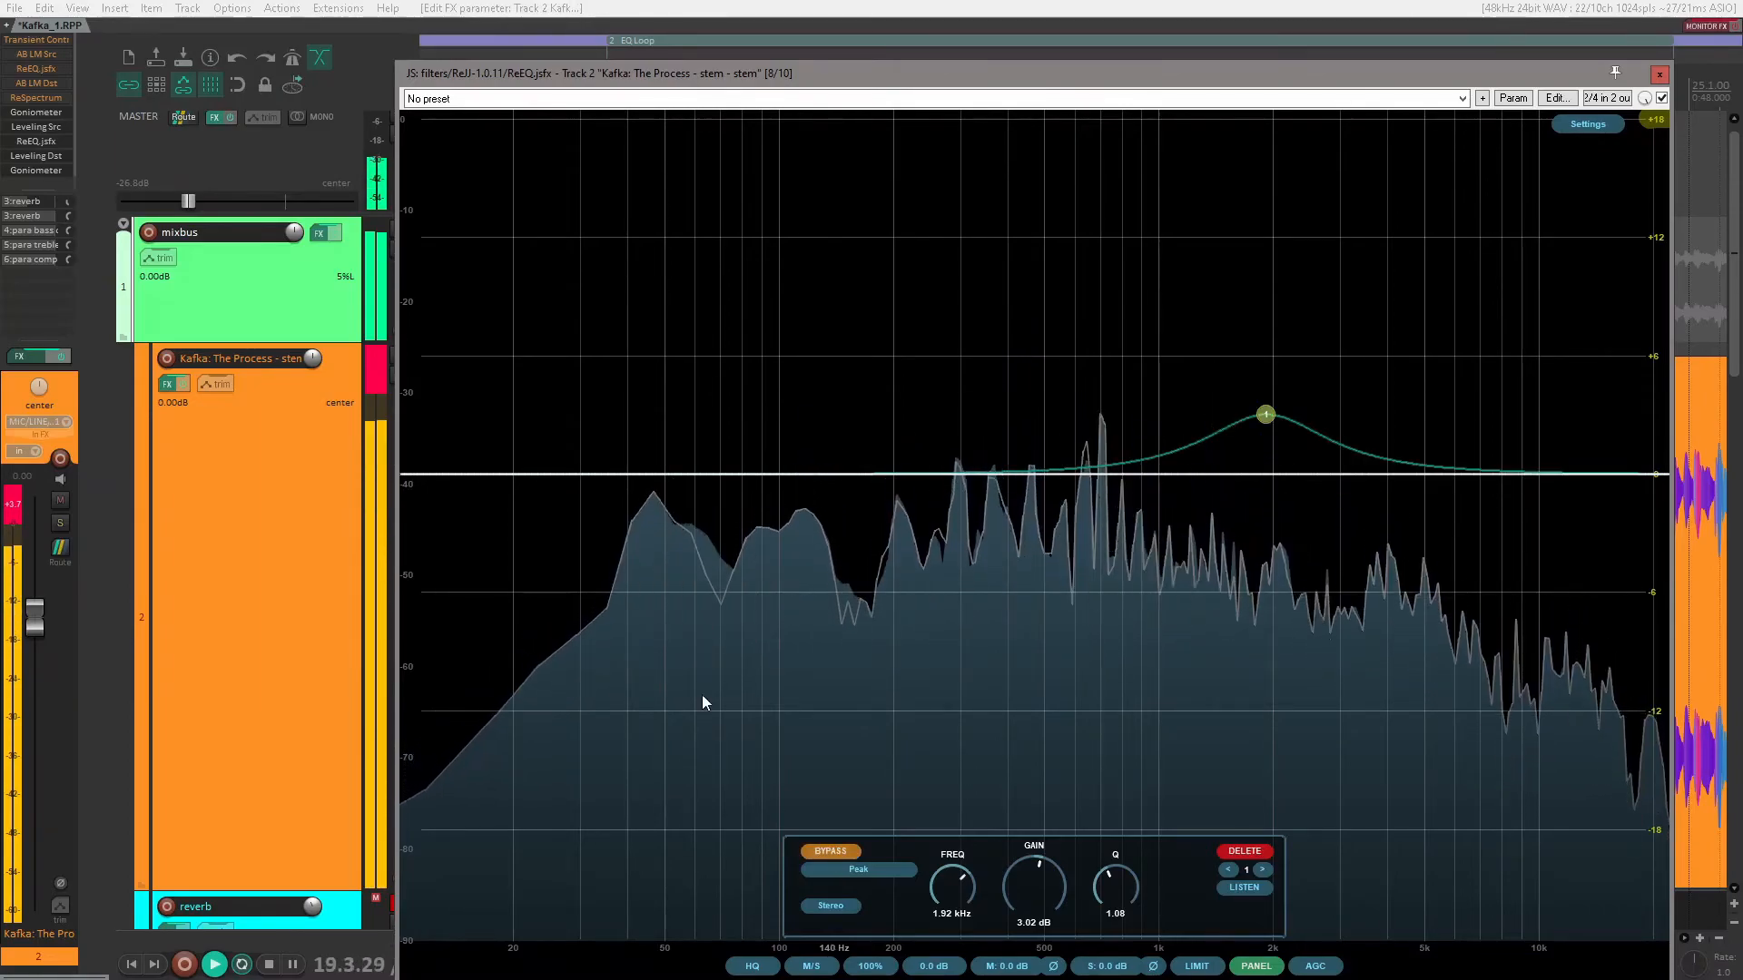
Step: Raise the master volume to about -9.69 dB and compare the peak boost by toggling its bypass, leaving the band enabled
{"action": "scroll", "coordinate": [204, 200], "scroll_direction": "up", "scroll_amount": 4}
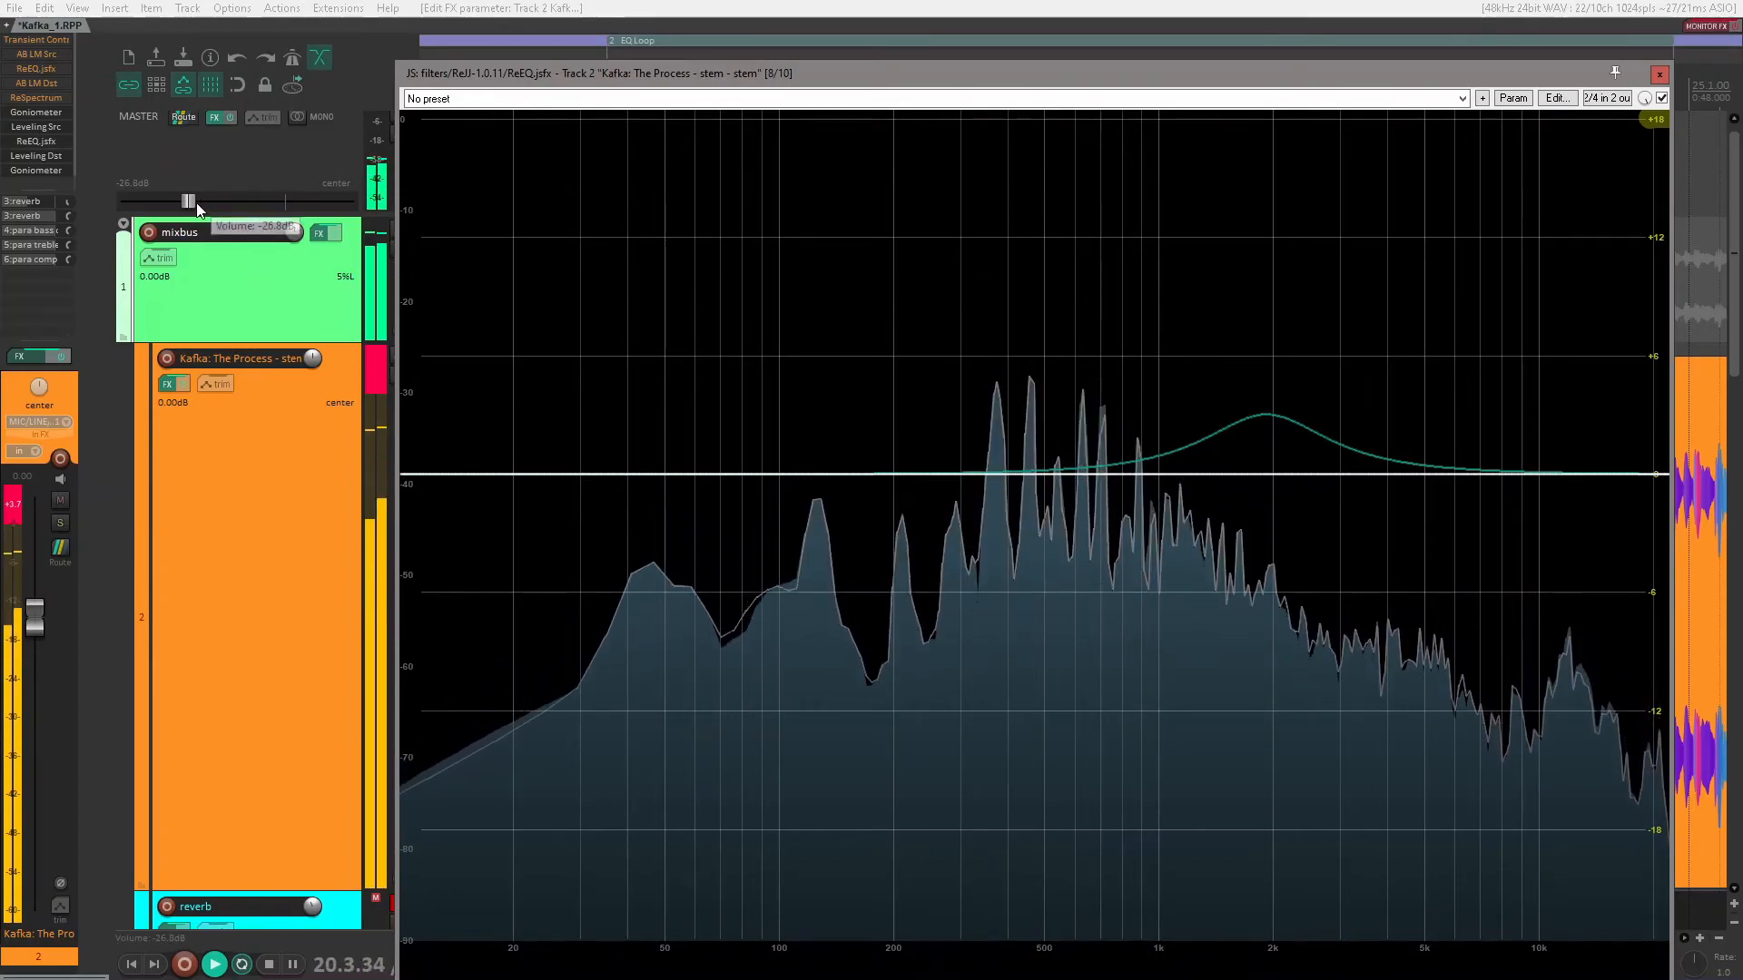
{"action": "left_click_drag", "start_coordinate": [205, 207], "coordinate": [241, 199]}
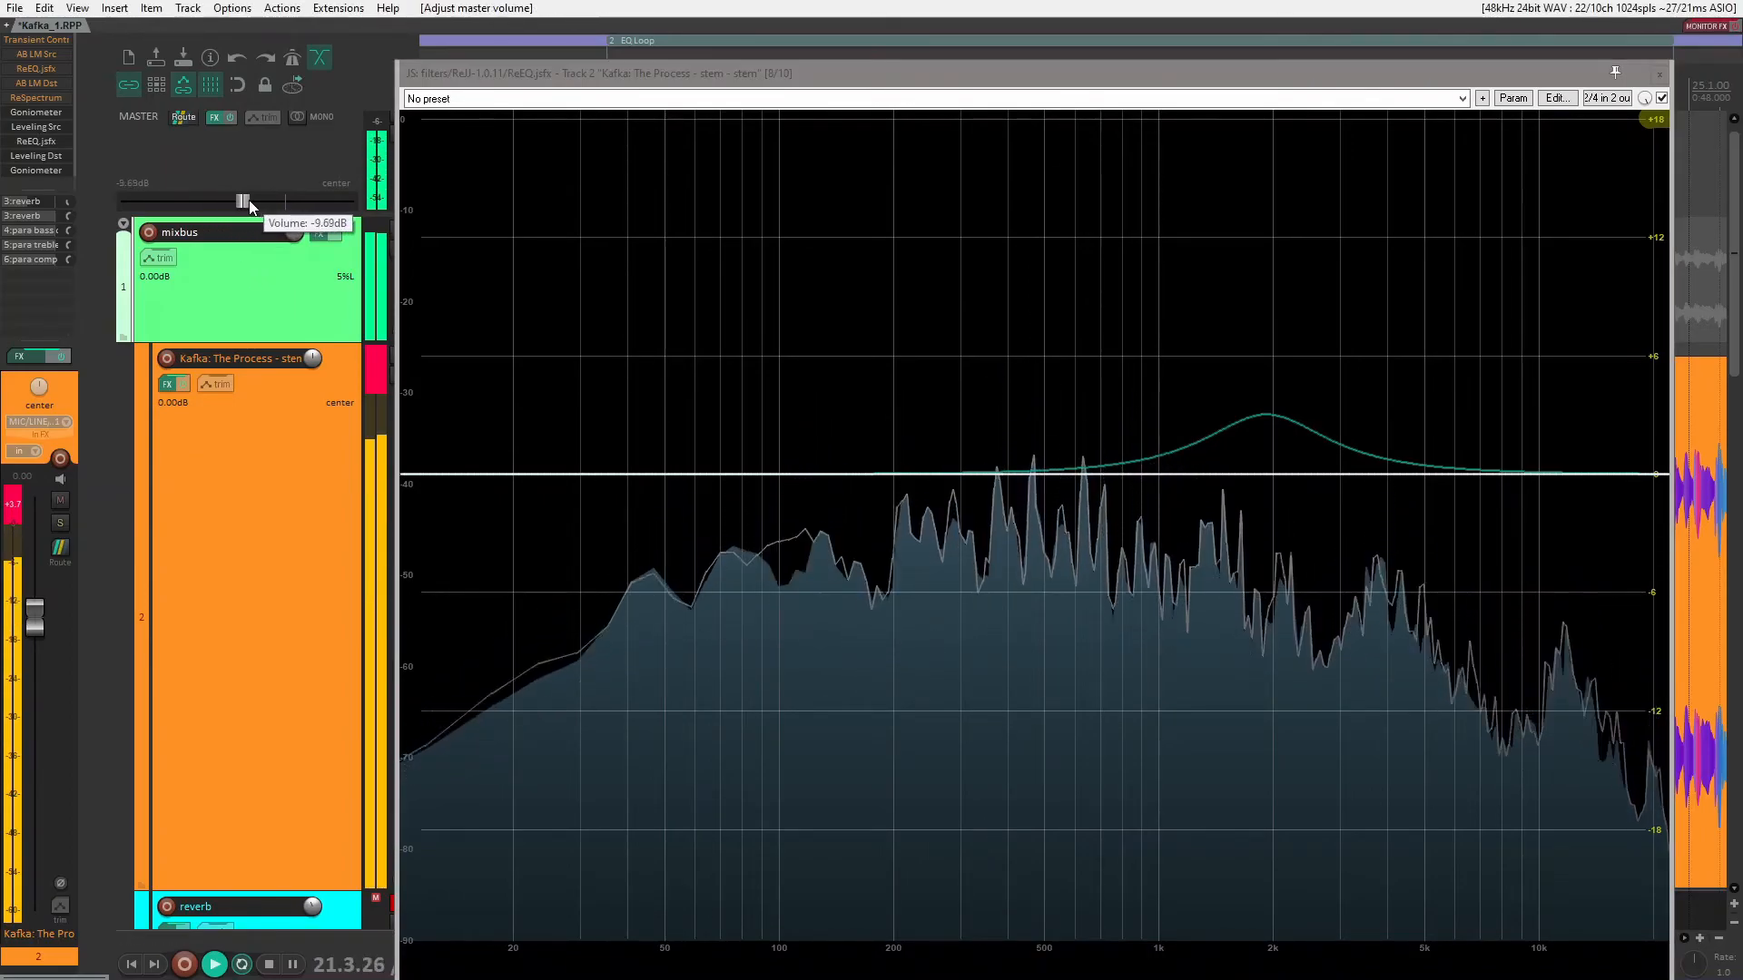
{"action": "mouse_move", "coordinate": [991, 501]}
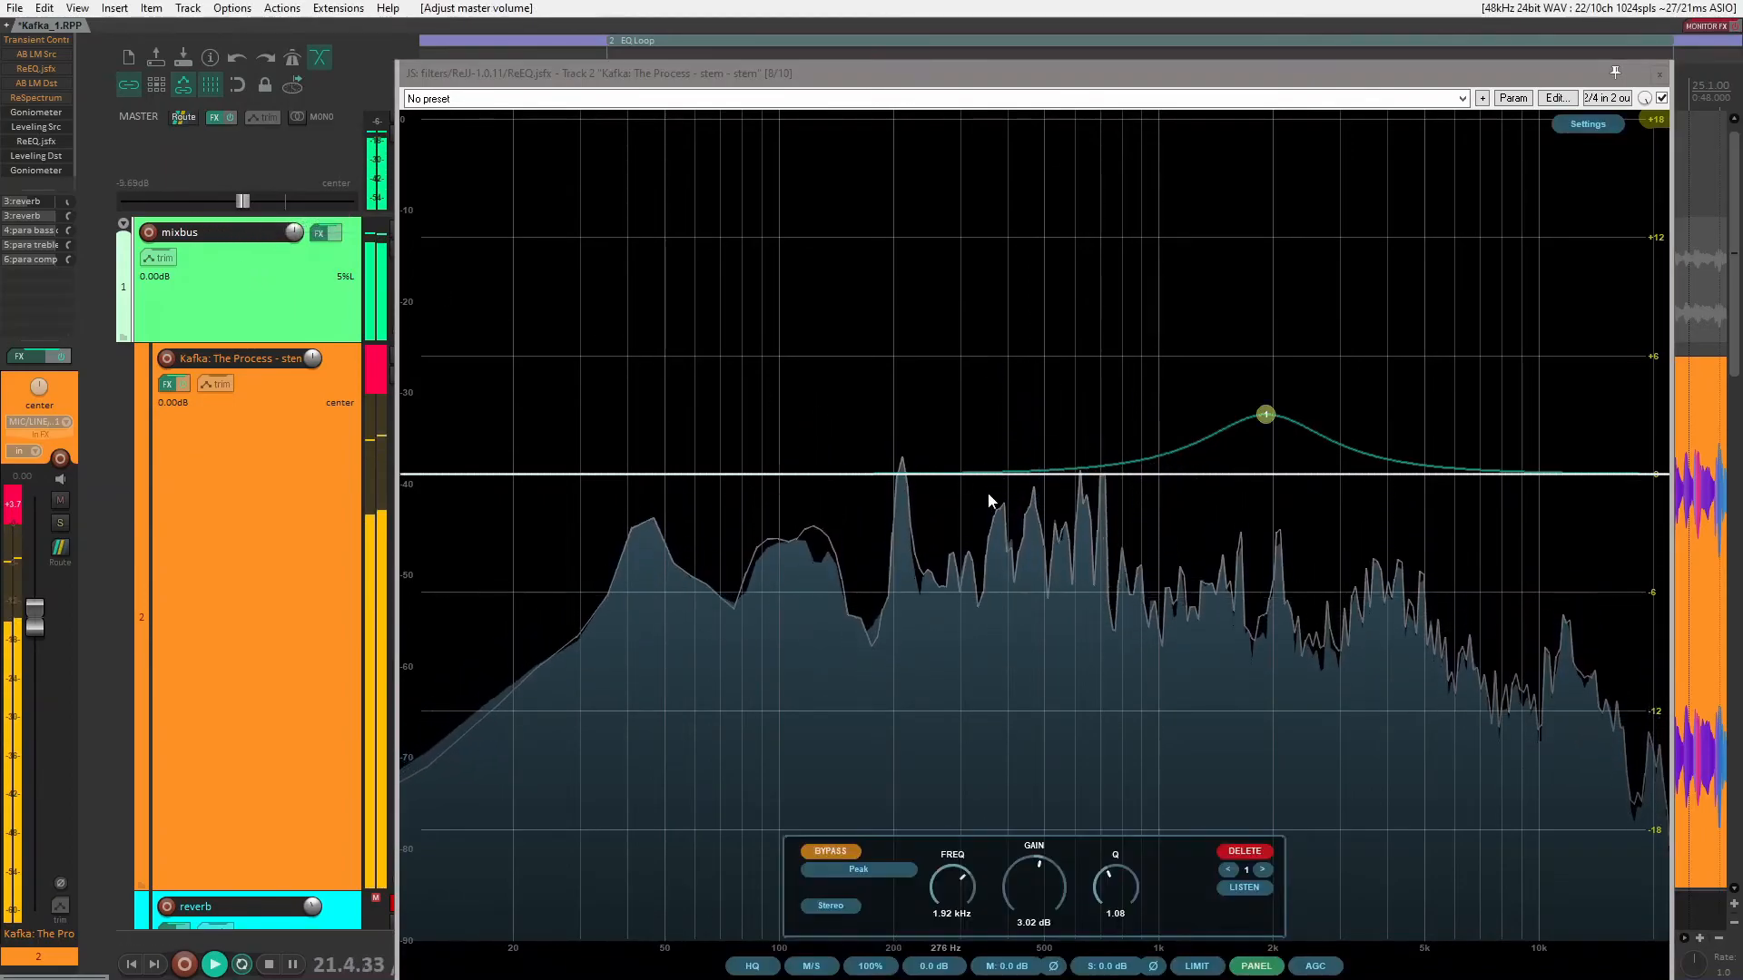
{"action": "left_click", "coordinate": [835, 851]}
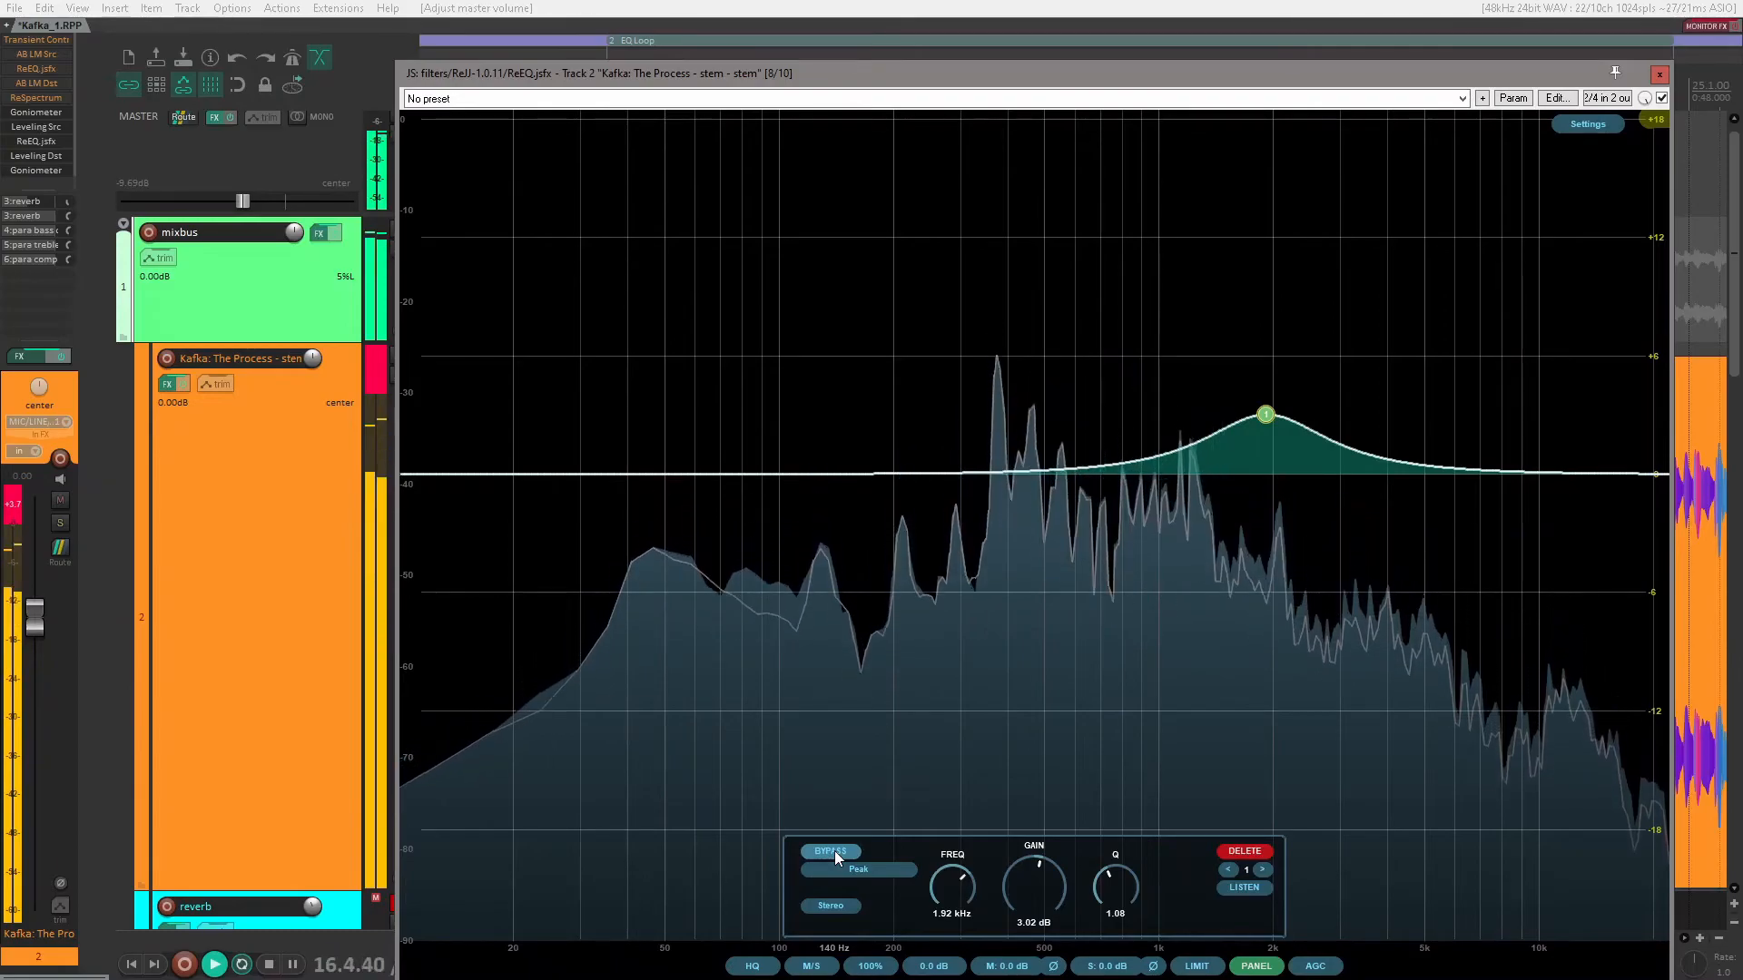
{"action": "left_click", "coordinate": [835, 851]}
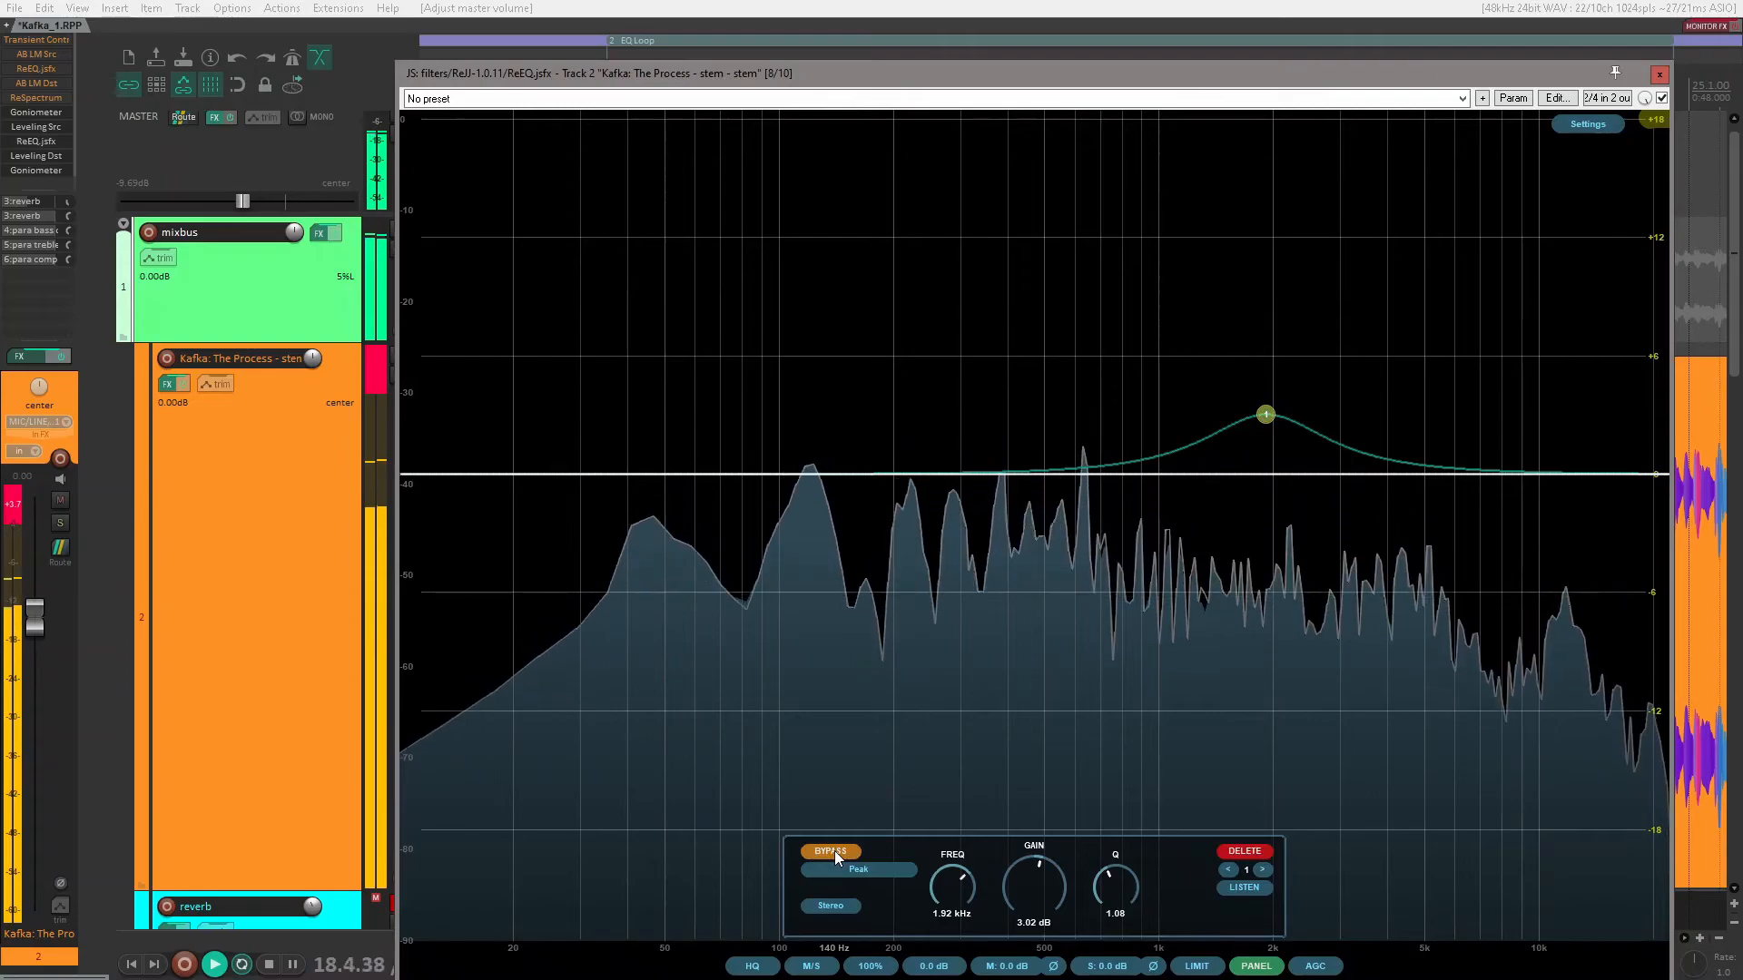
{"action": "left_click", "coordinate": [834, 852]}
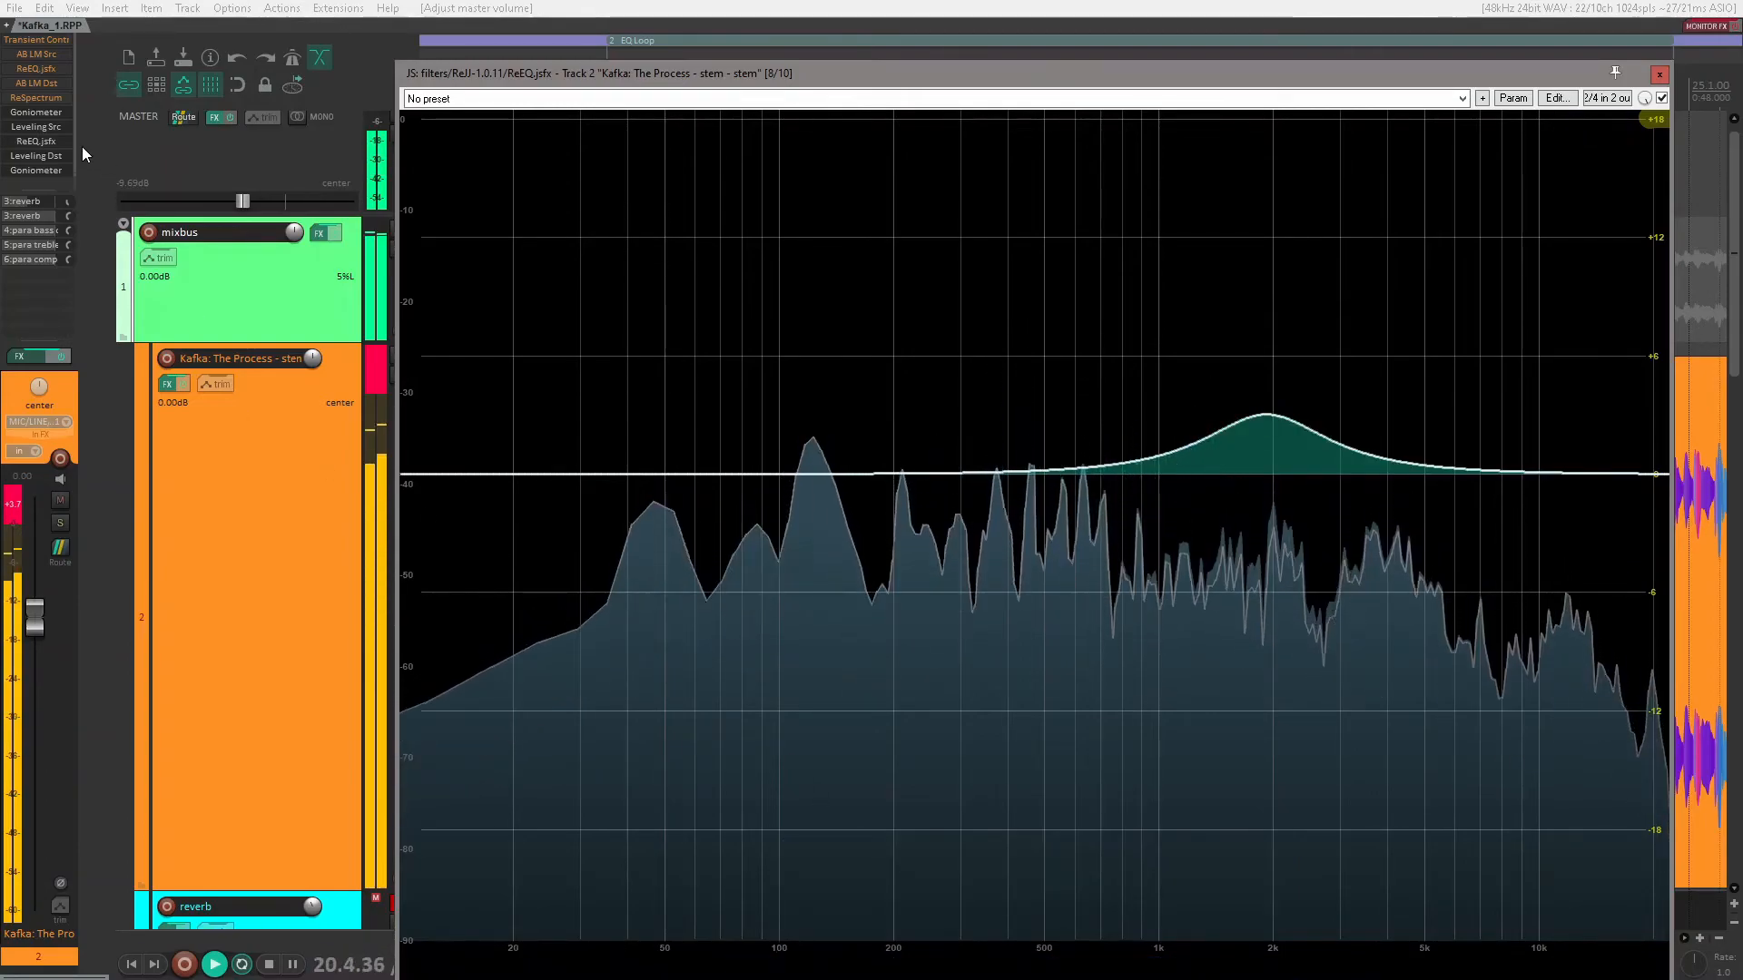
{"action": "mouse_move", "coordinate": [562, 383]}
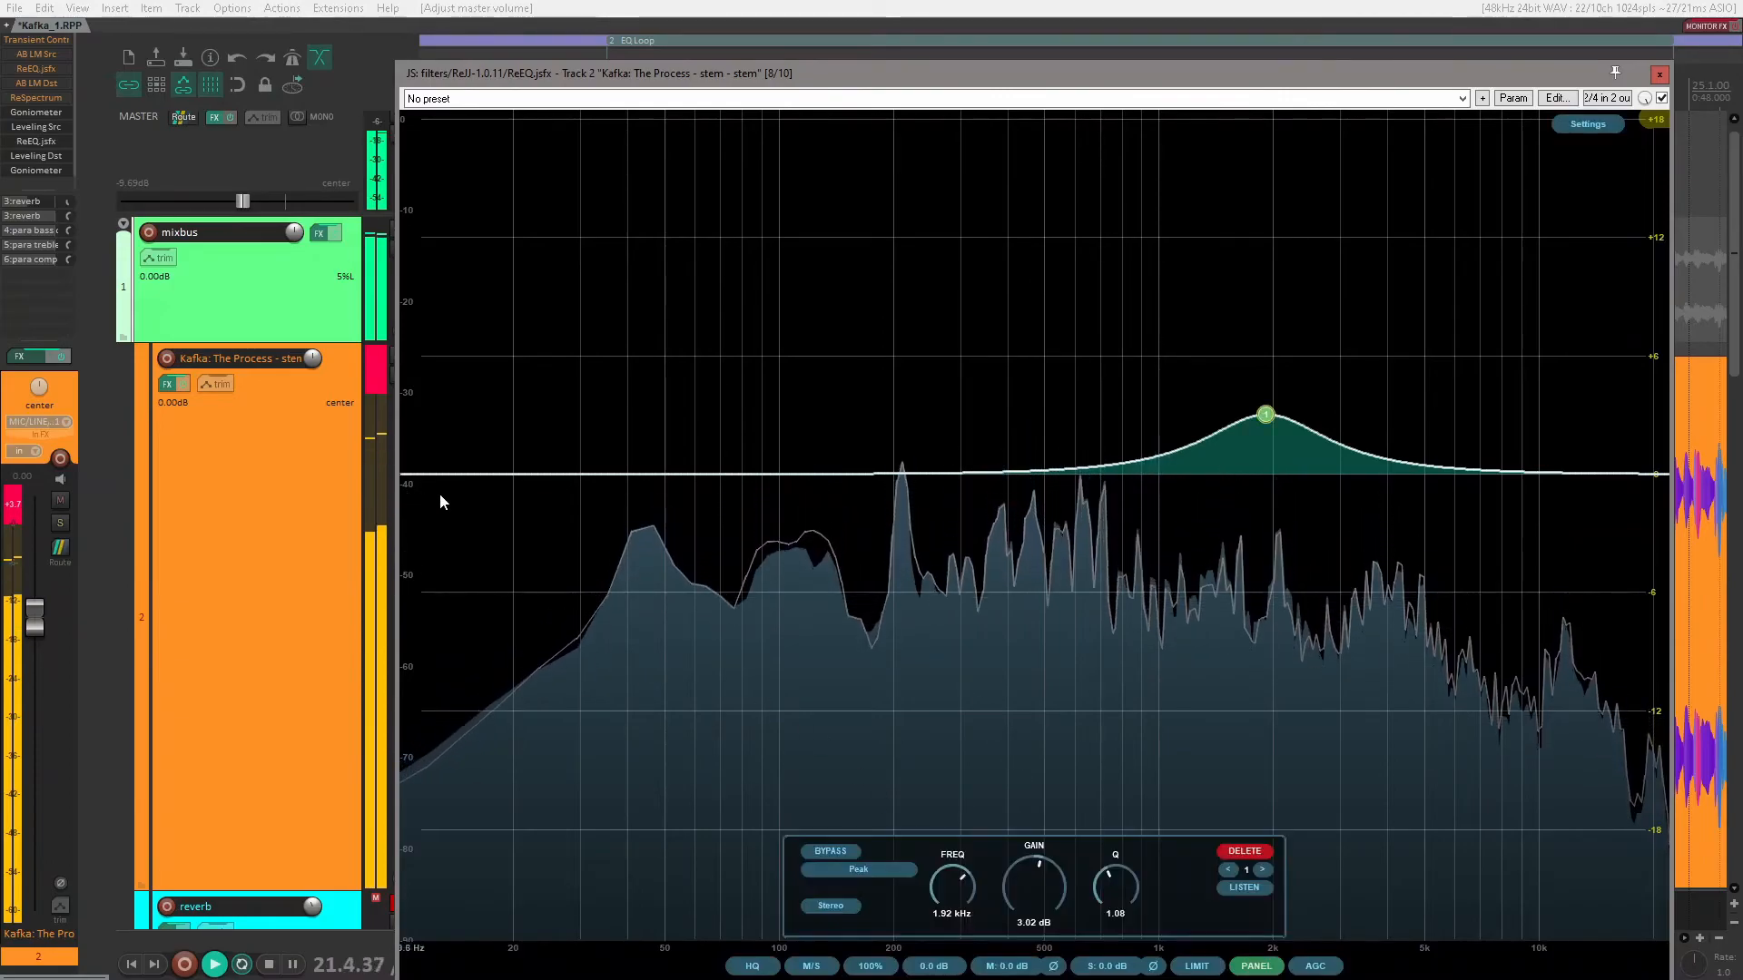
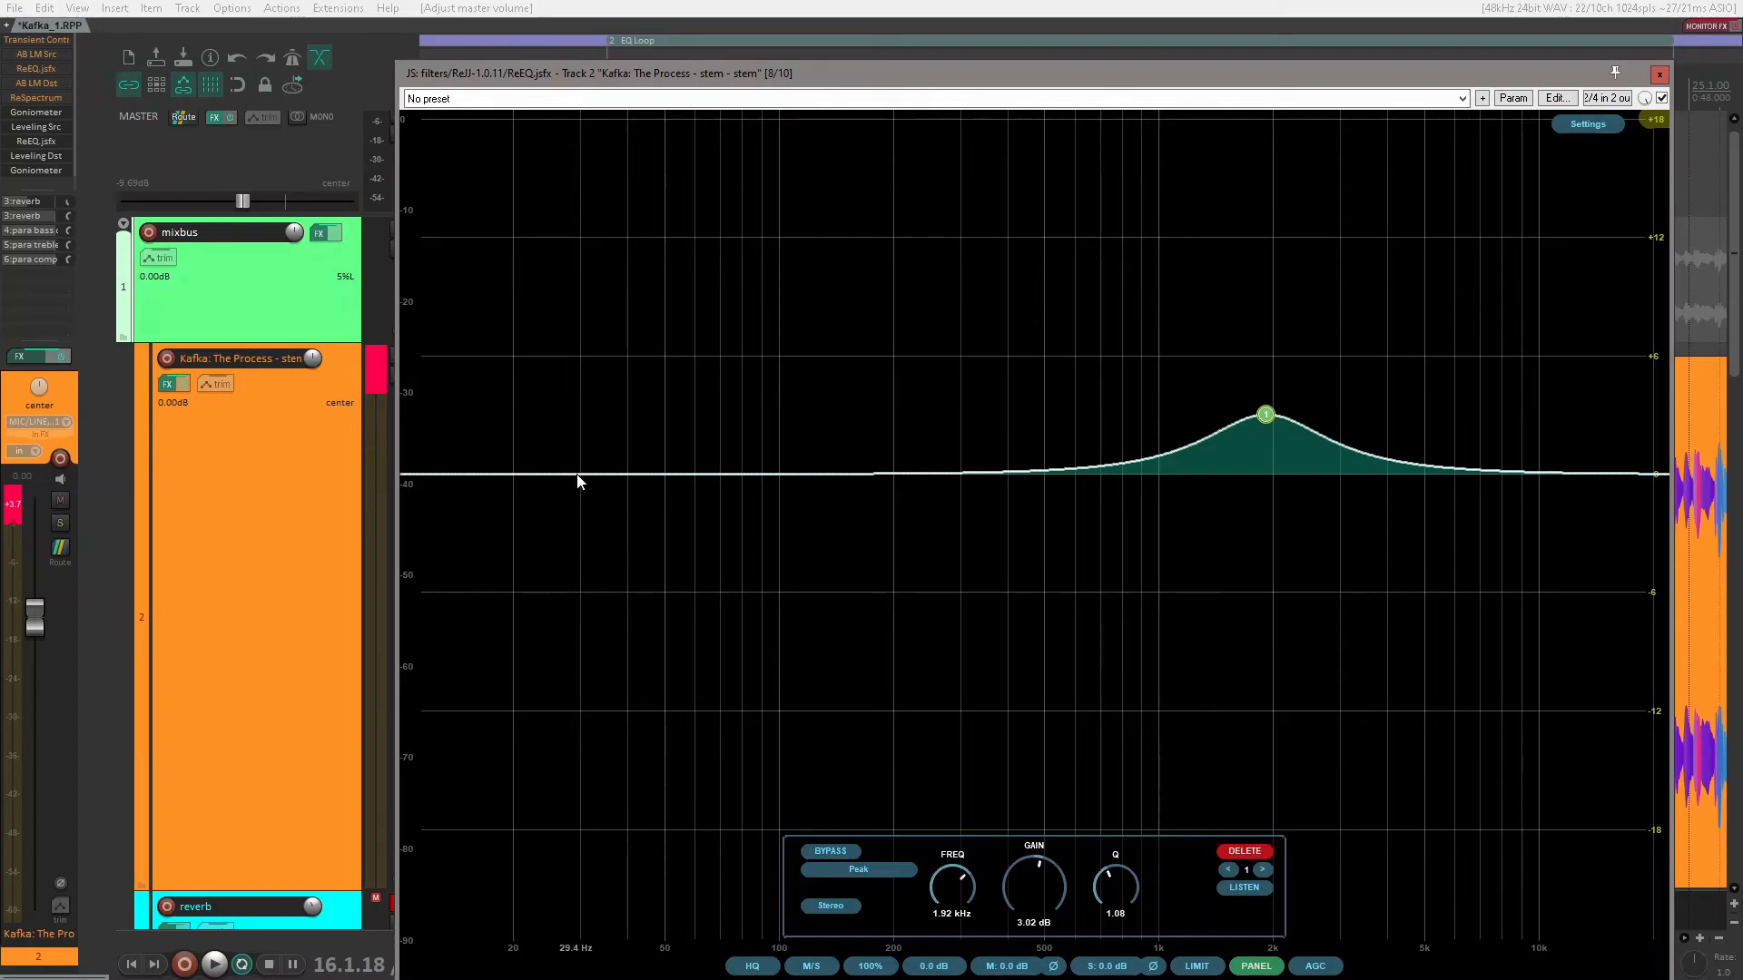
Step: Examine the list of filter types available for the 1.92 kHz band, leaving it set to Peak
{"action": "left_click", "coordinate": [857, 873]}
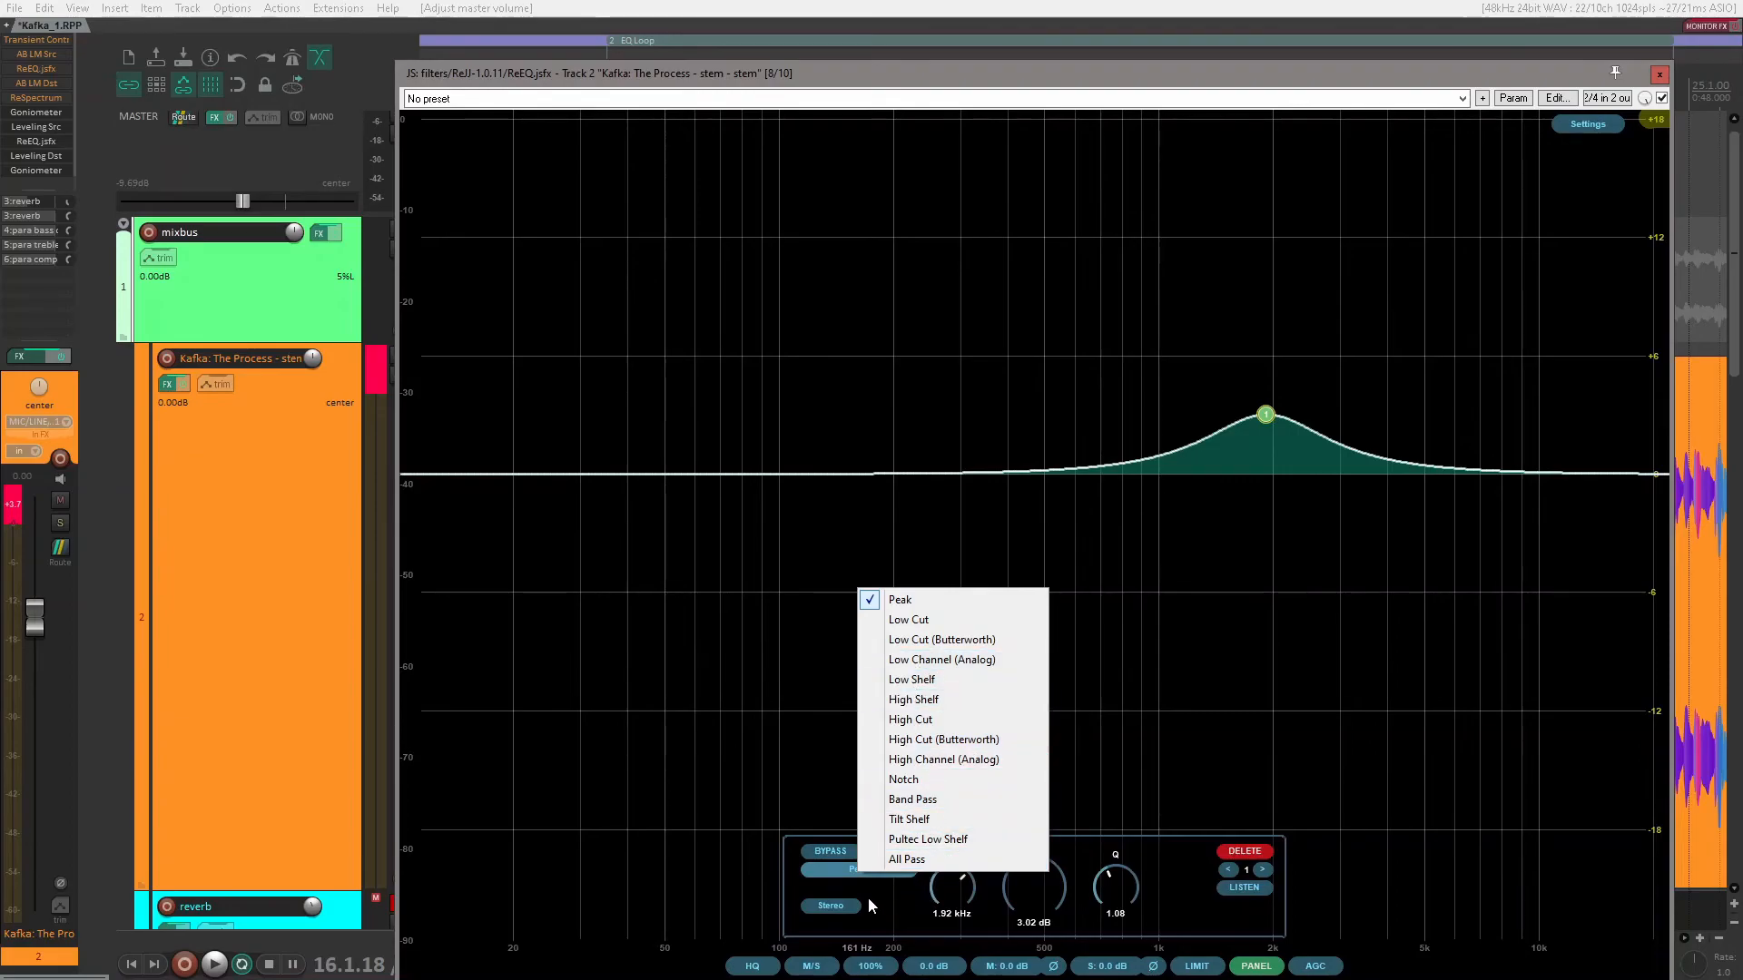
{"action": "left_click", "coordinate": [836, 875]}
{"action": "left_click", "coordinate": [746, 752]}
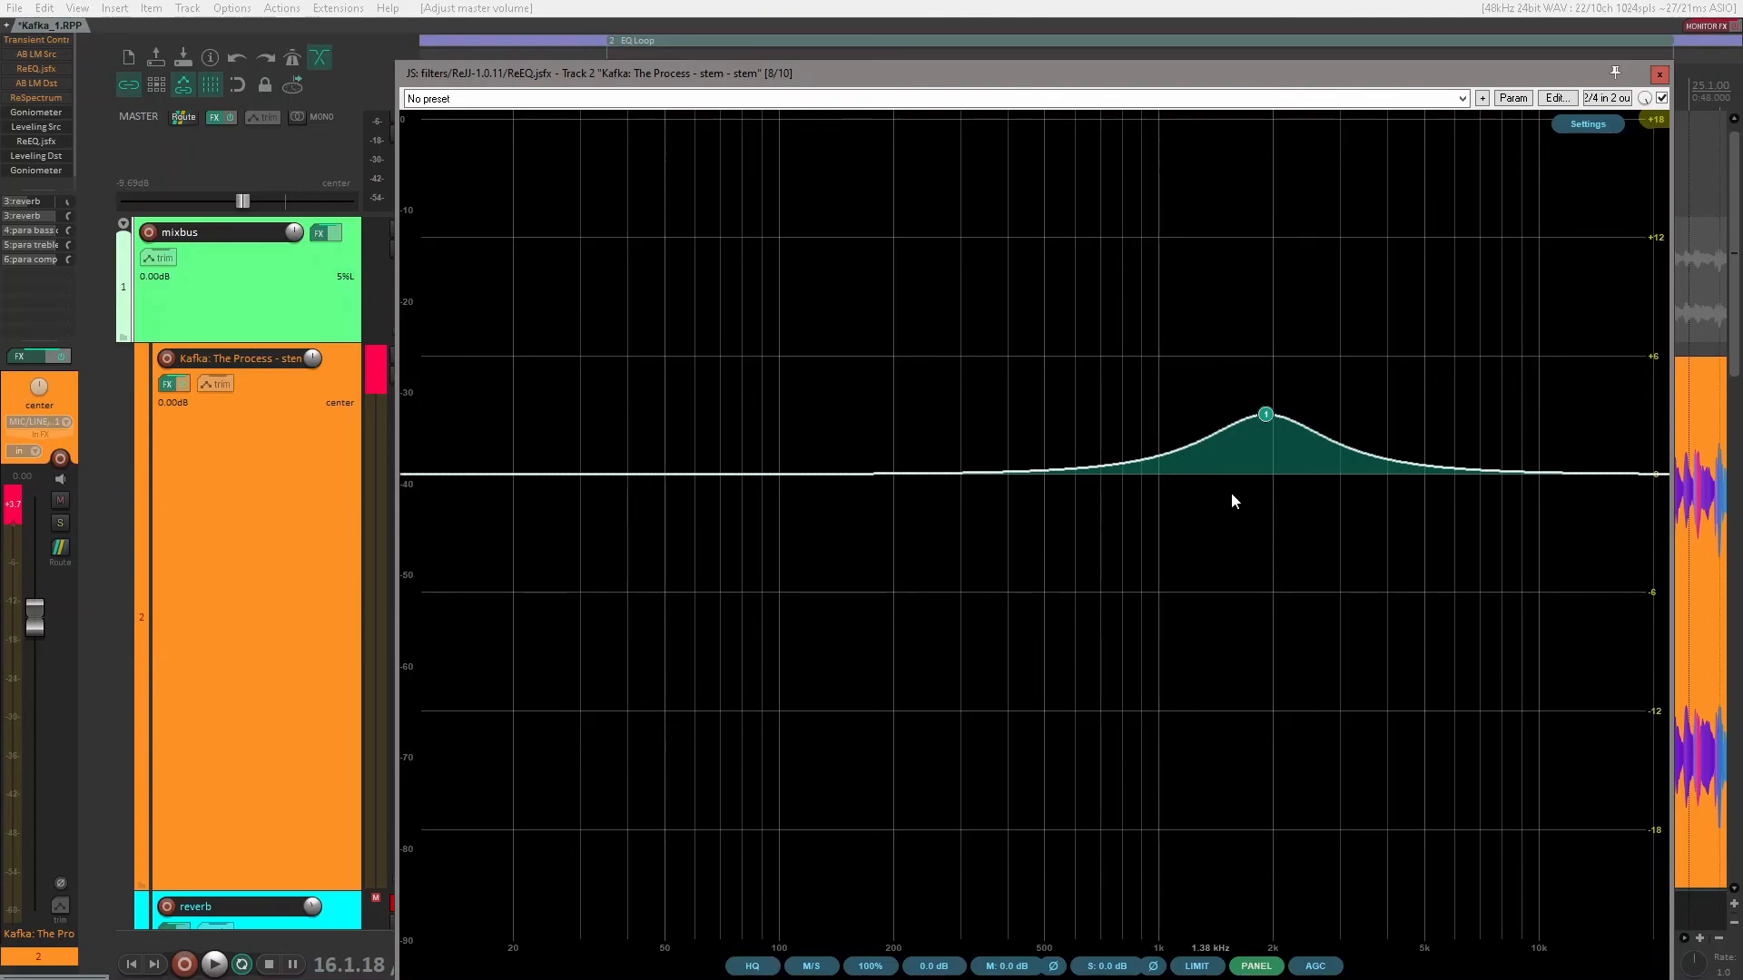
Step: Play the loop with the EQ window closed and unmute the reverb, para bass dist, para treble dist and para comp tracks
{"action": "left_click", "coordinate": [1660, 75]}
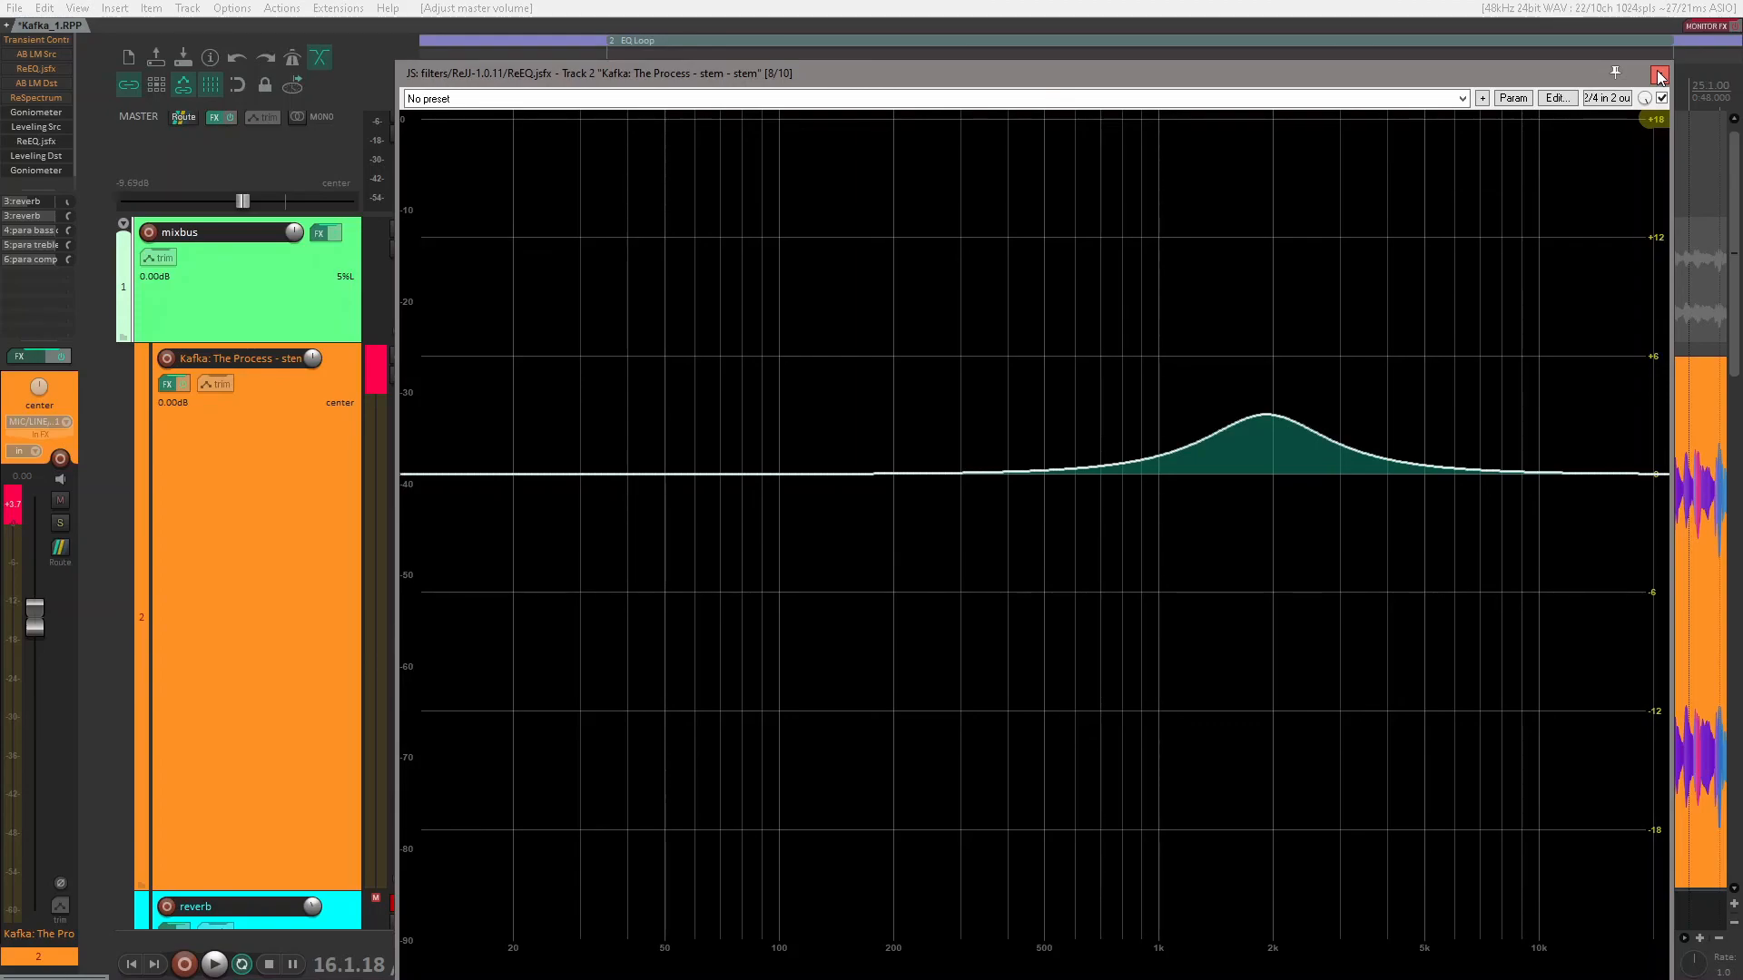
{"action": "key", "text": "space"}
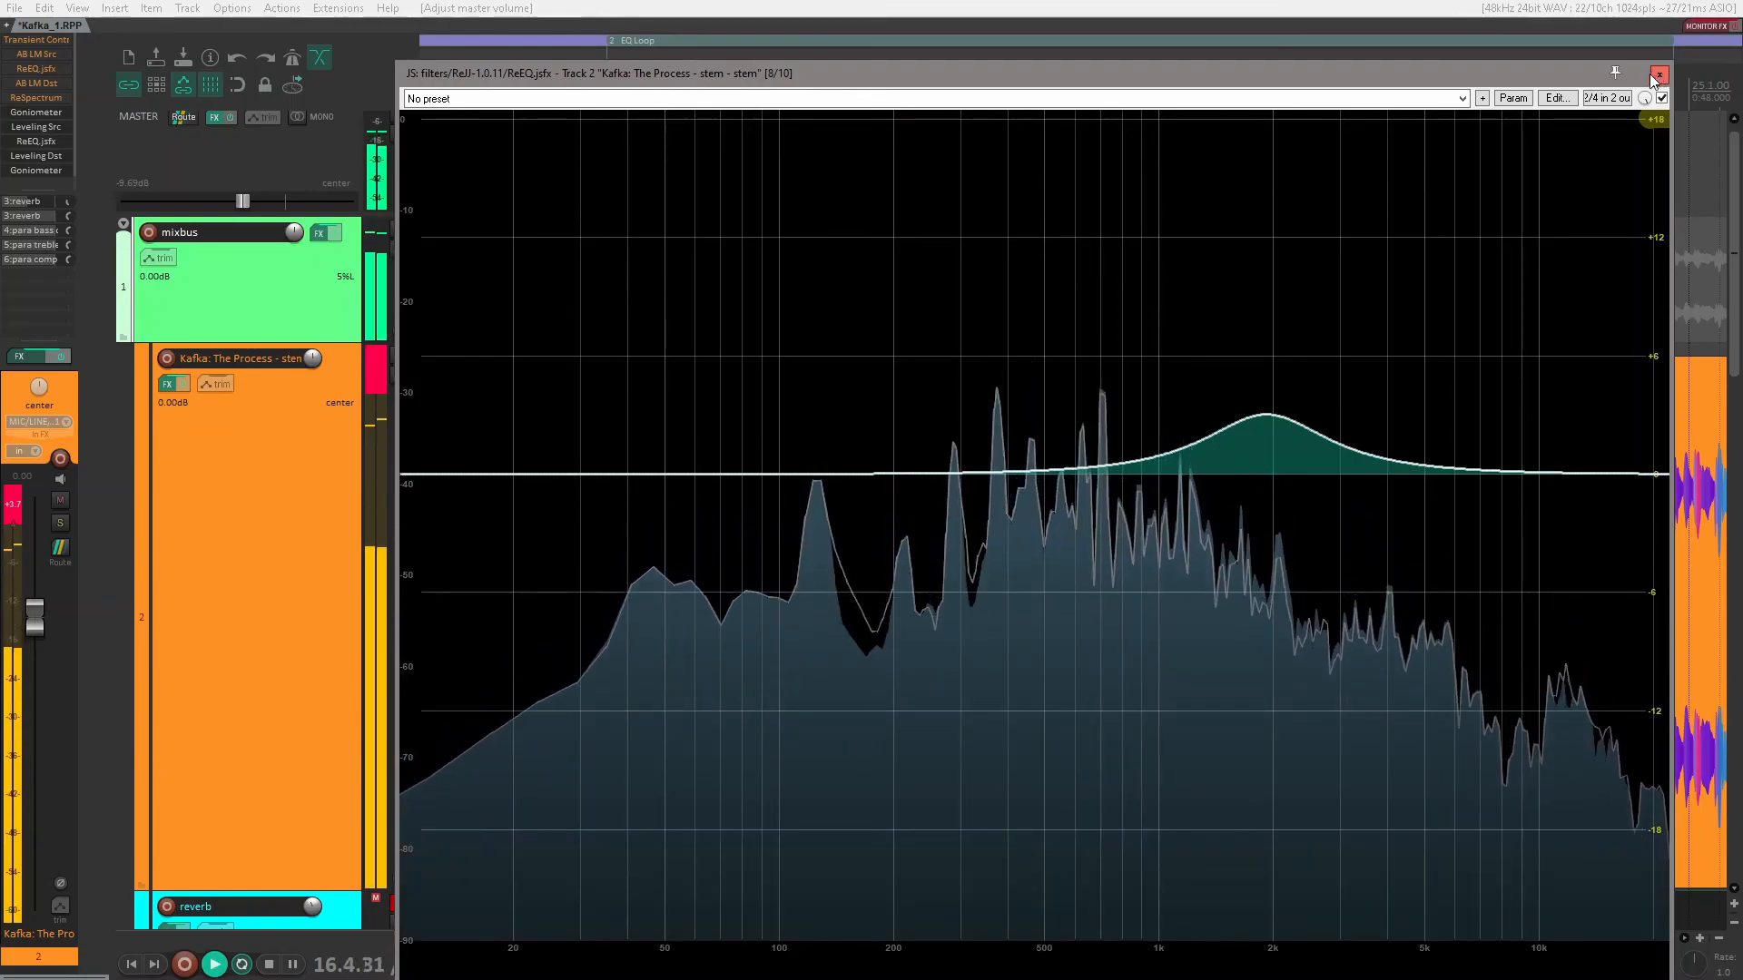
{"action": "scroll", "coordinate": [245, 635], "scroll_direction": "down", "scroll_amount": 5}
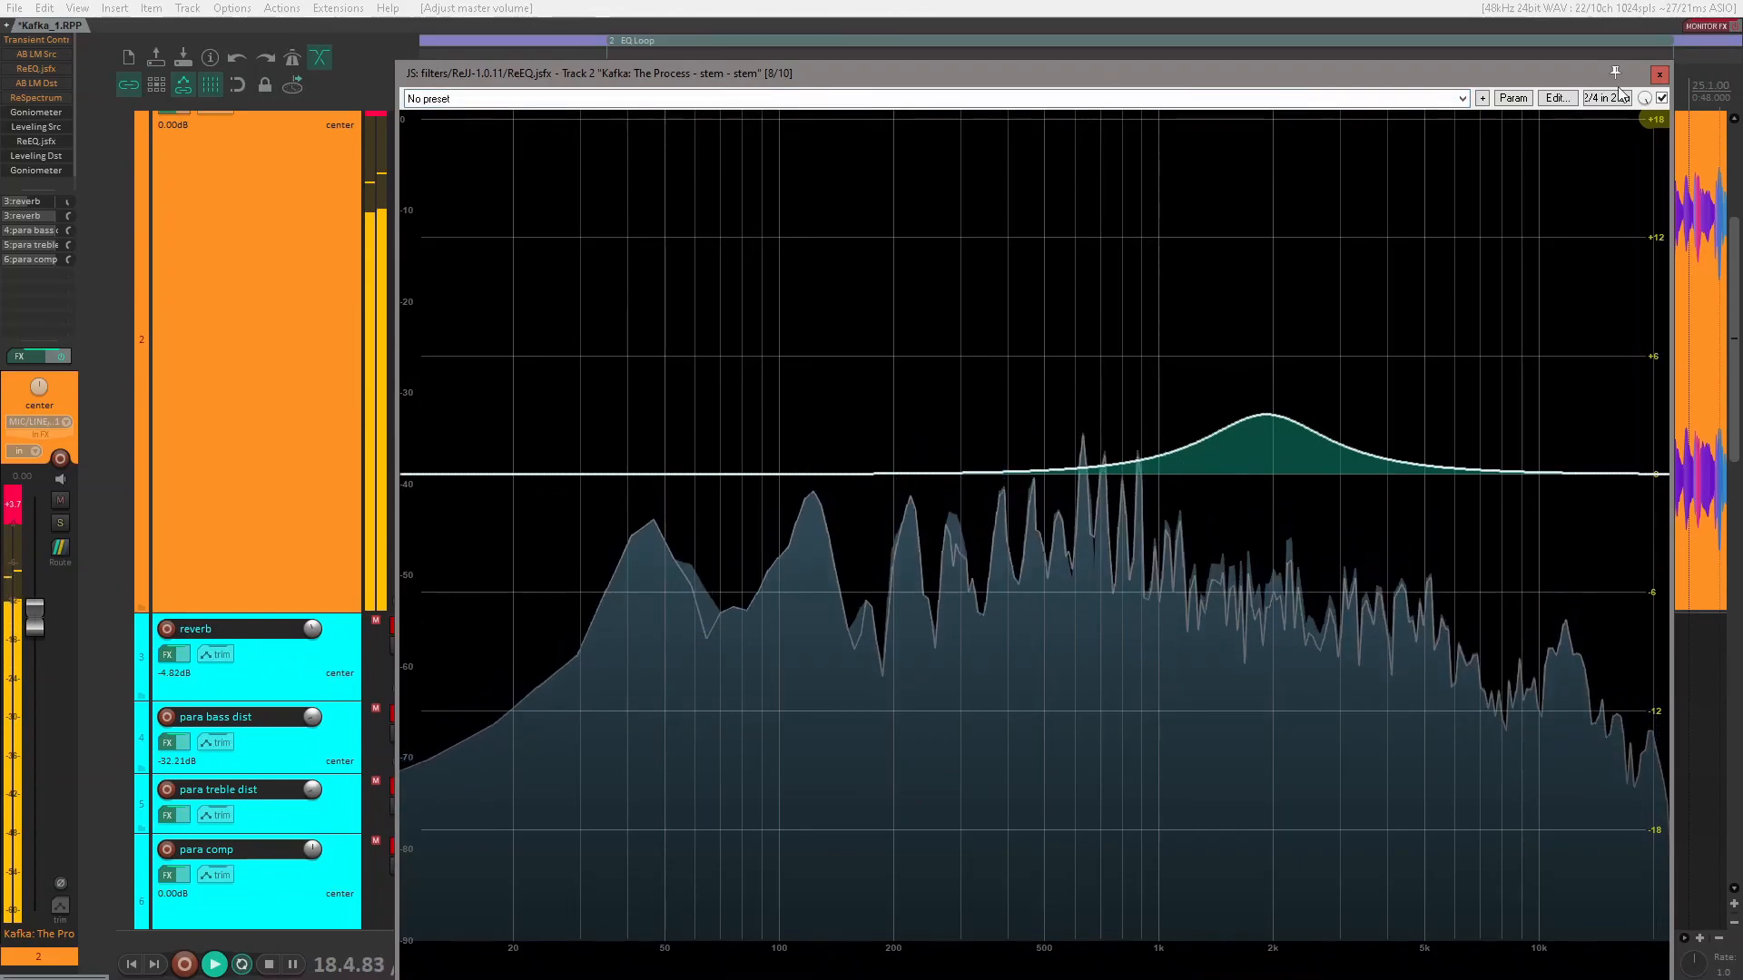
{"action": "left_click", "coordinate": [1659, 74]}
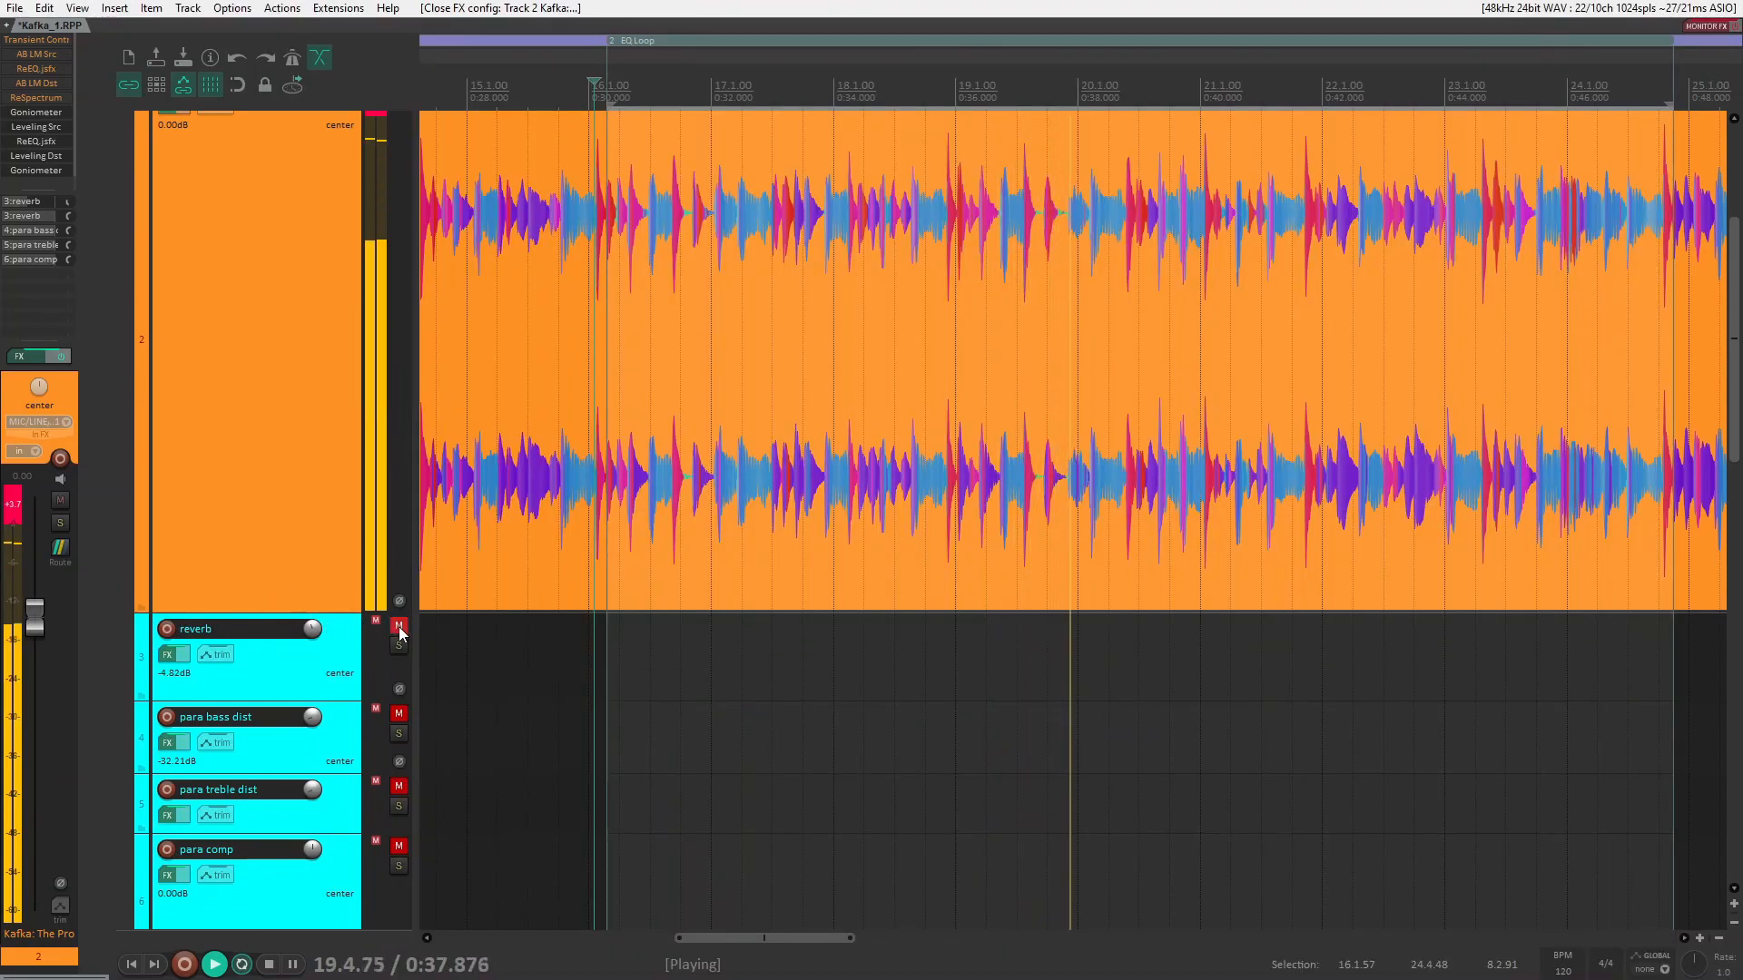
{"action": "left_click_drag", "start_coordinate": [402, 626], "coordinate": [383, 845]}
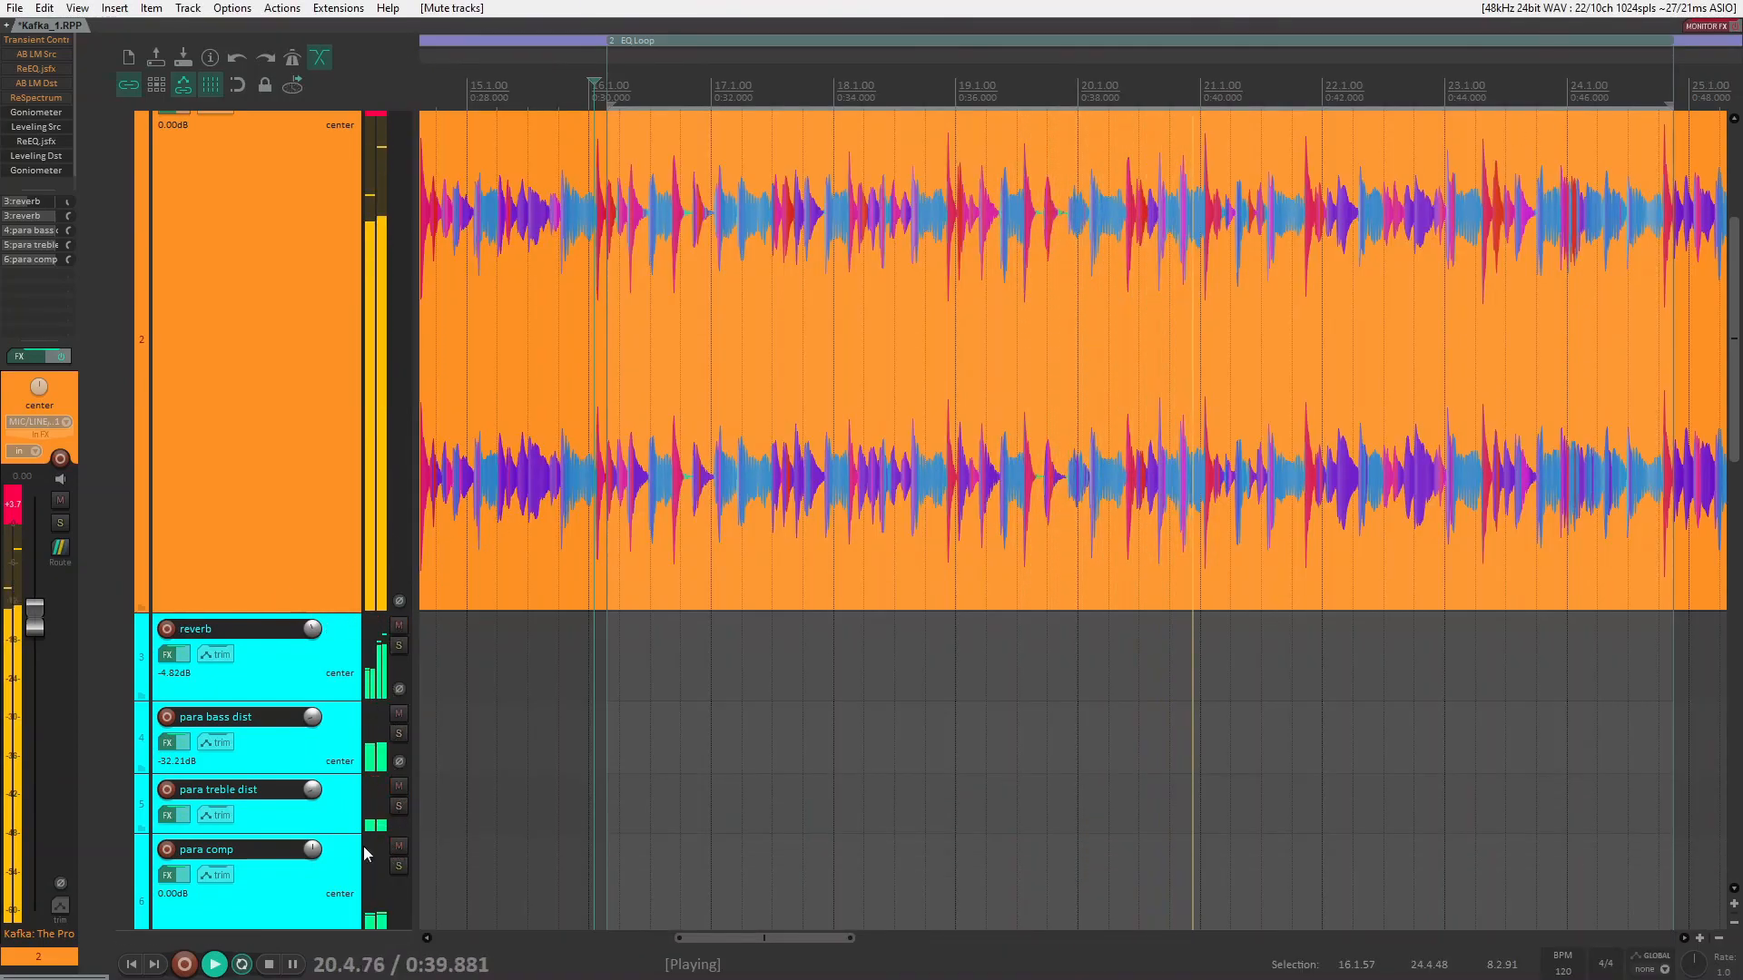